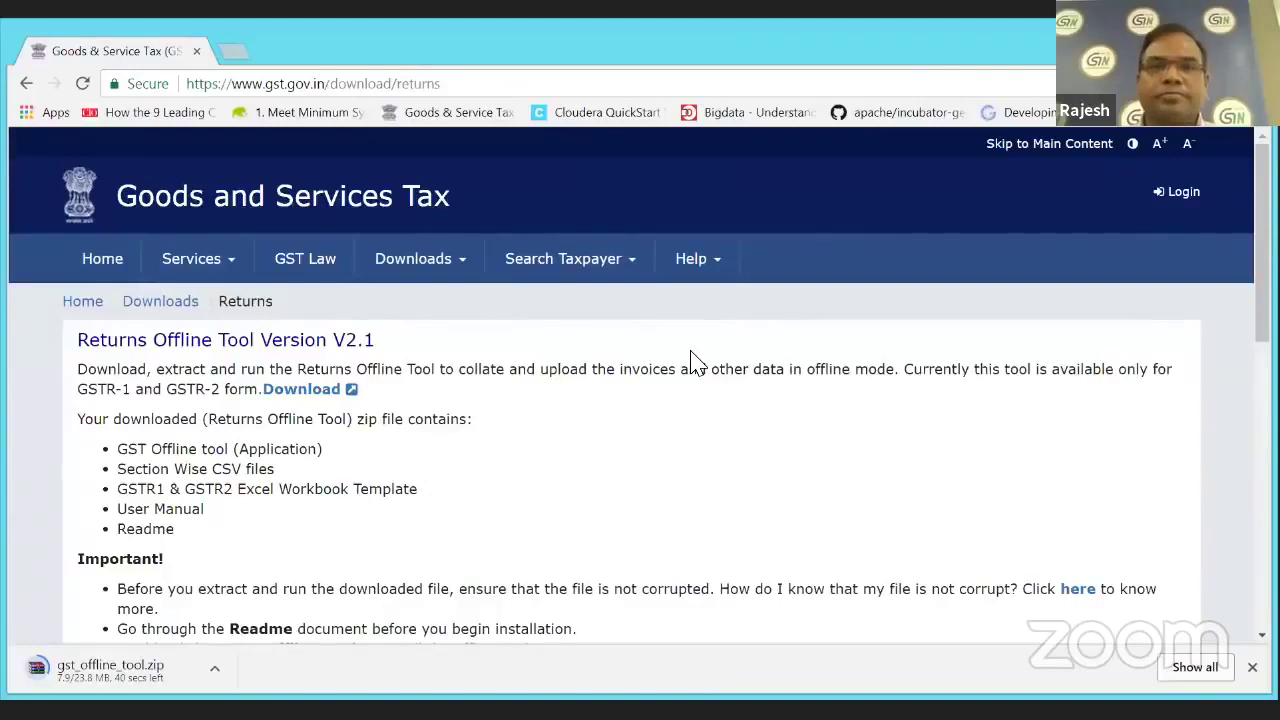
# Go to the sitr1www.gstsystem.co.in portal and open its login page.
pyautogui.hotkey('ctrl', 'l')
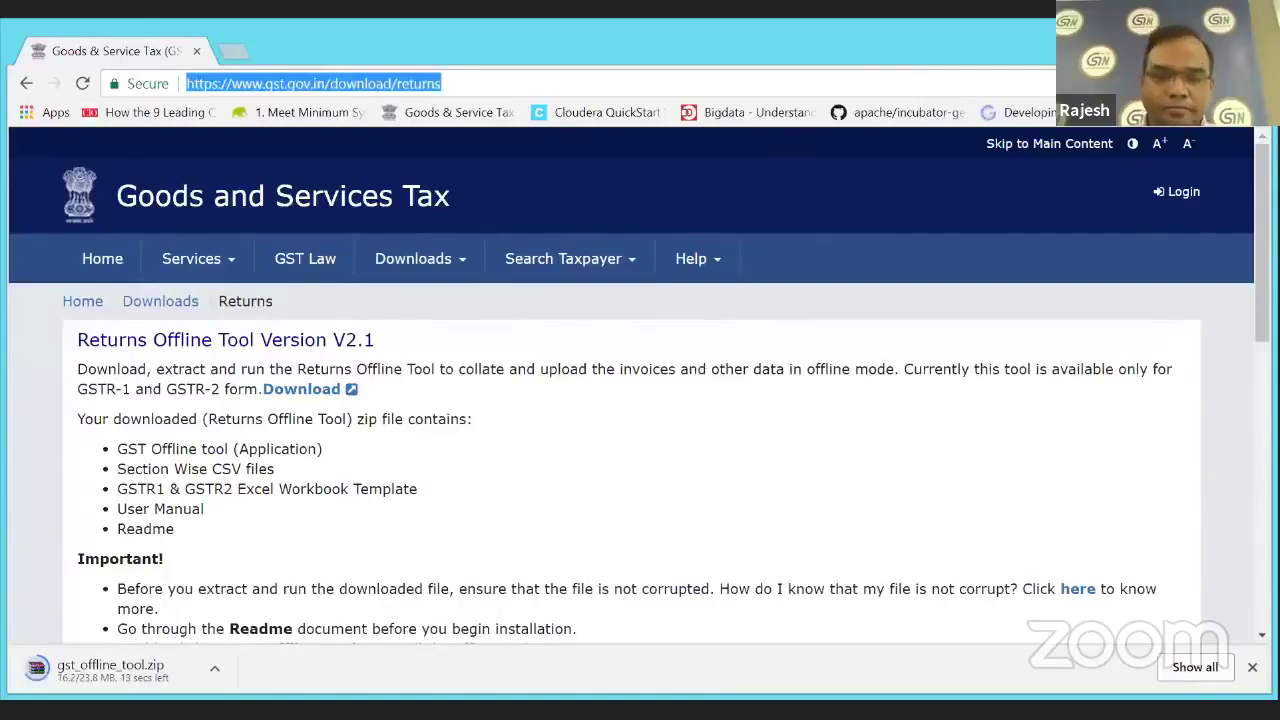
pyautogui.write('s')
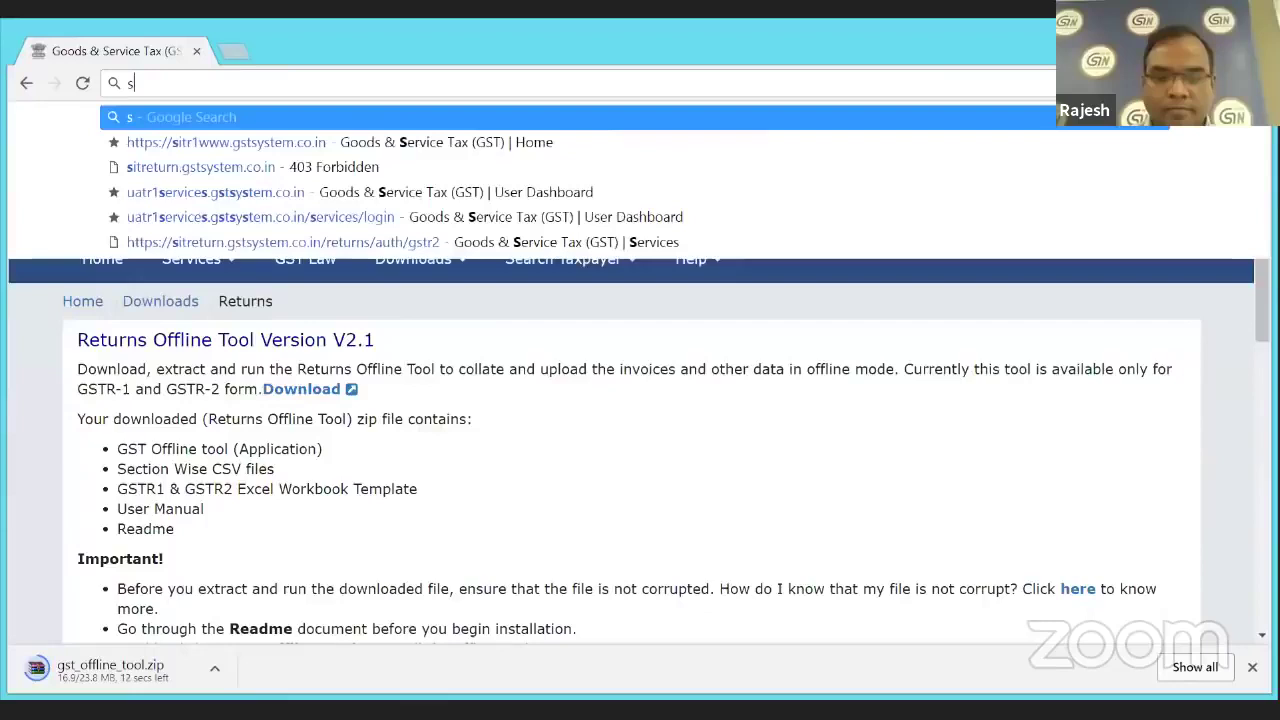
pyautogui.write('it')
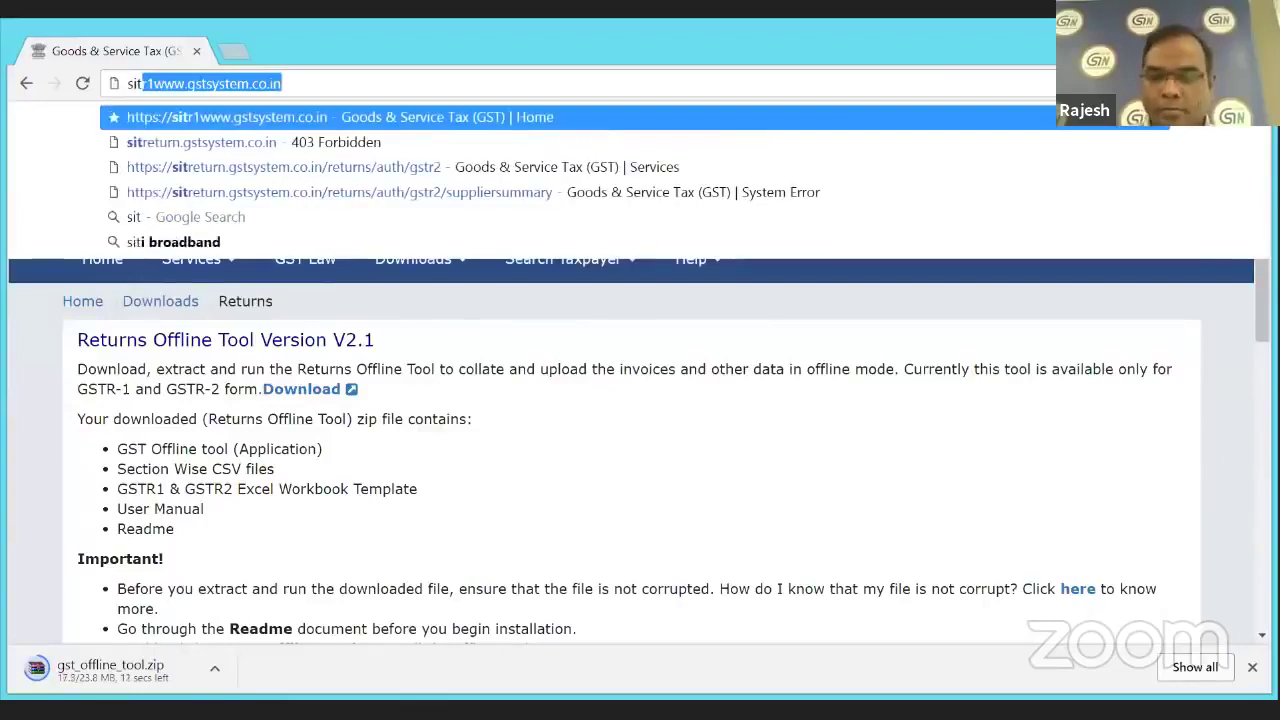
pyautogui.press('Return')
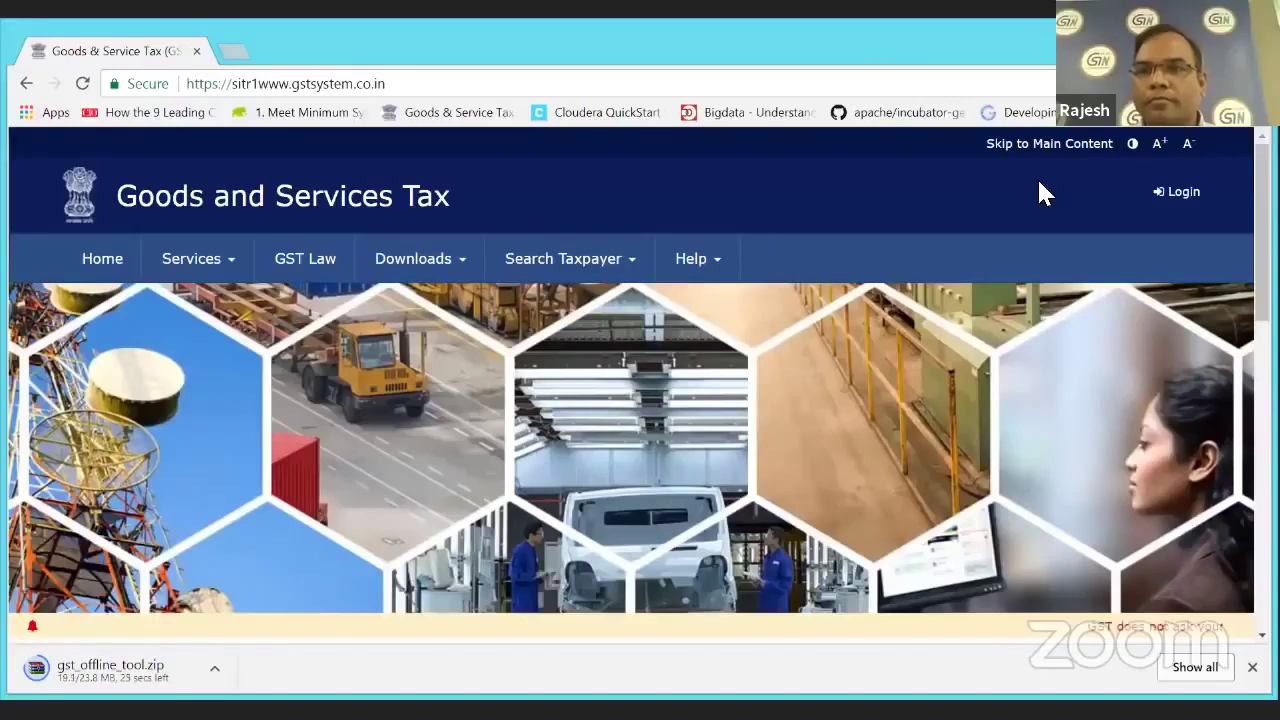
pyautogui.click(1190, 193)
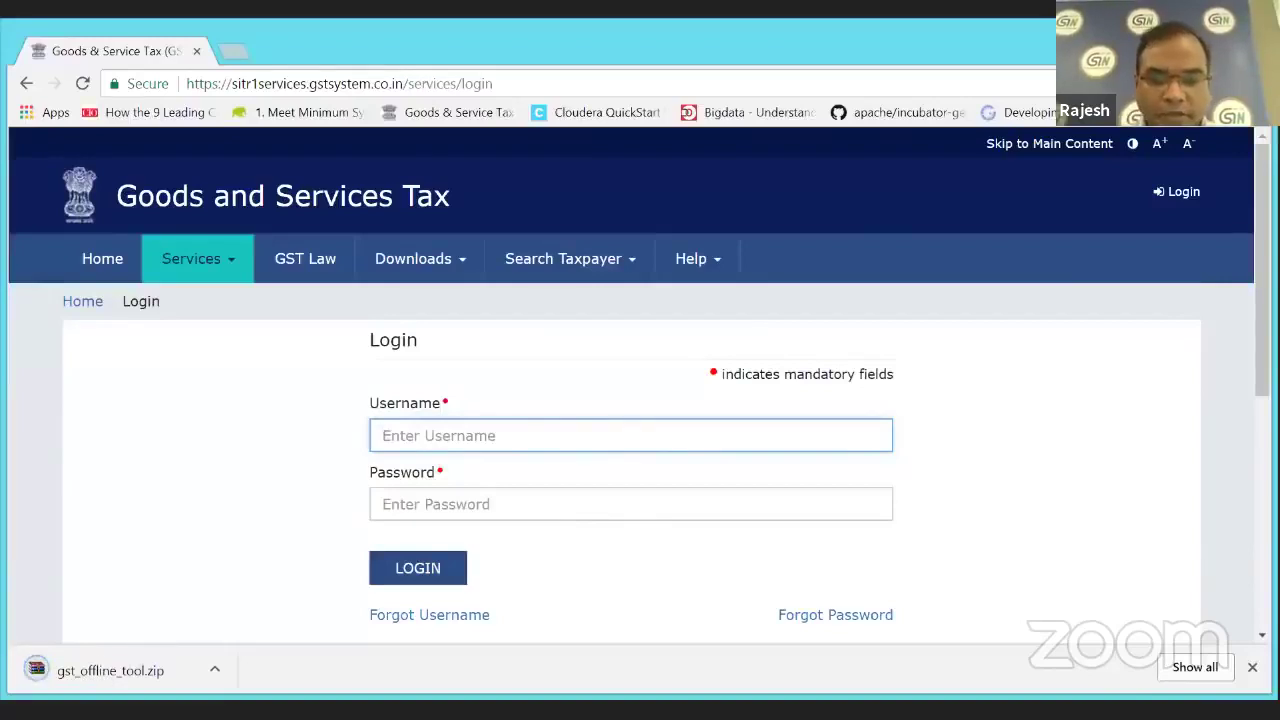
# Log in with the username, password and captcha, then submit the one-time password.
pyautogui.write('shailaja.b')
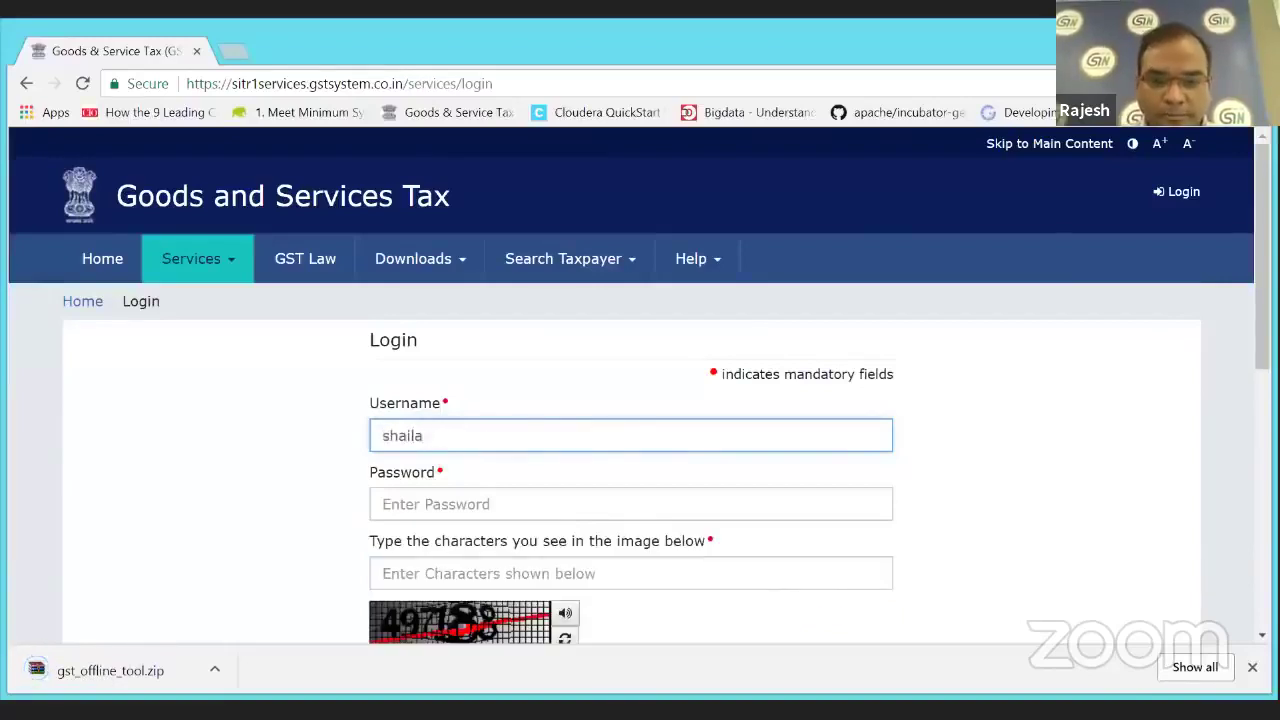
pyautogui.click(400, 504)
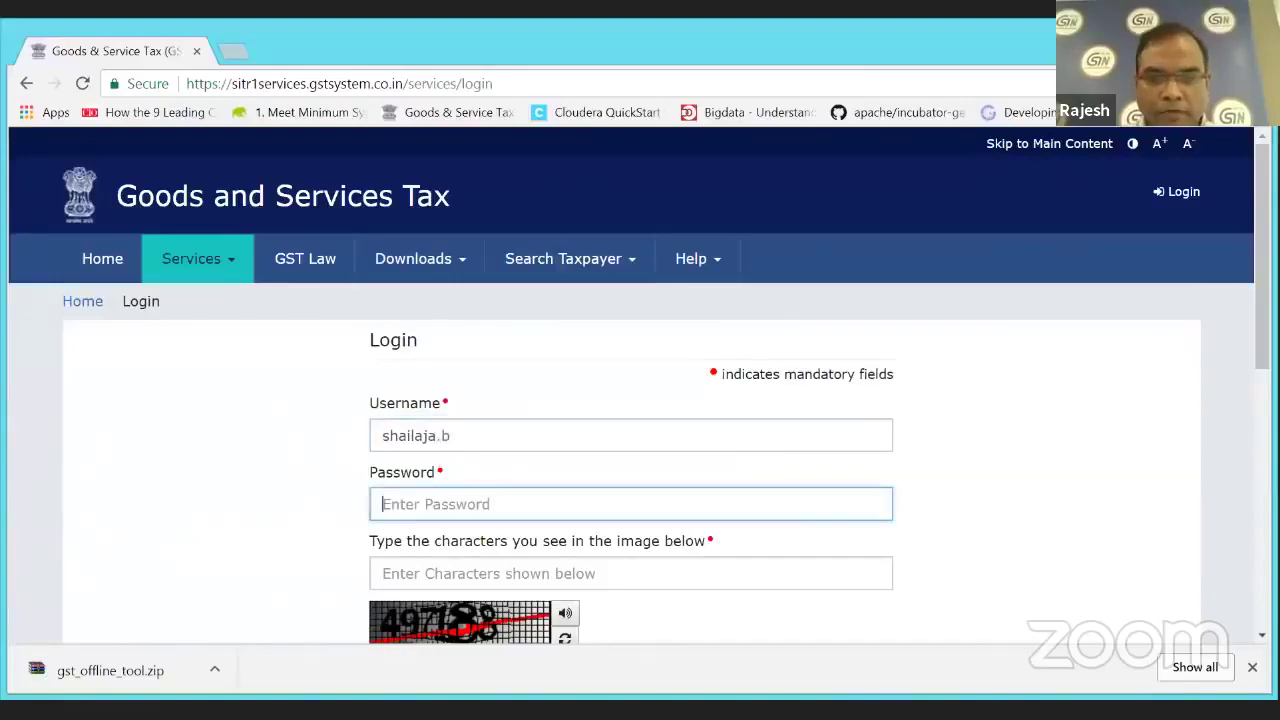
pyautogui.write('**')
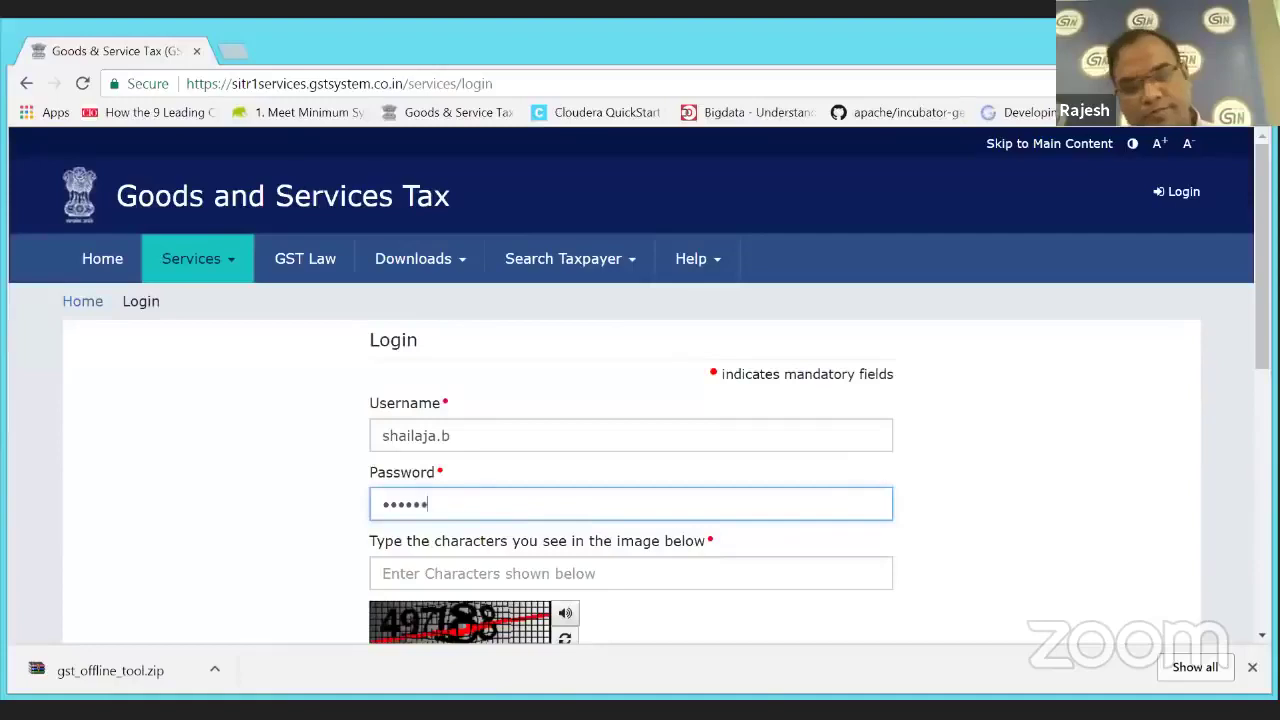
pyautogui.click(383, 573)
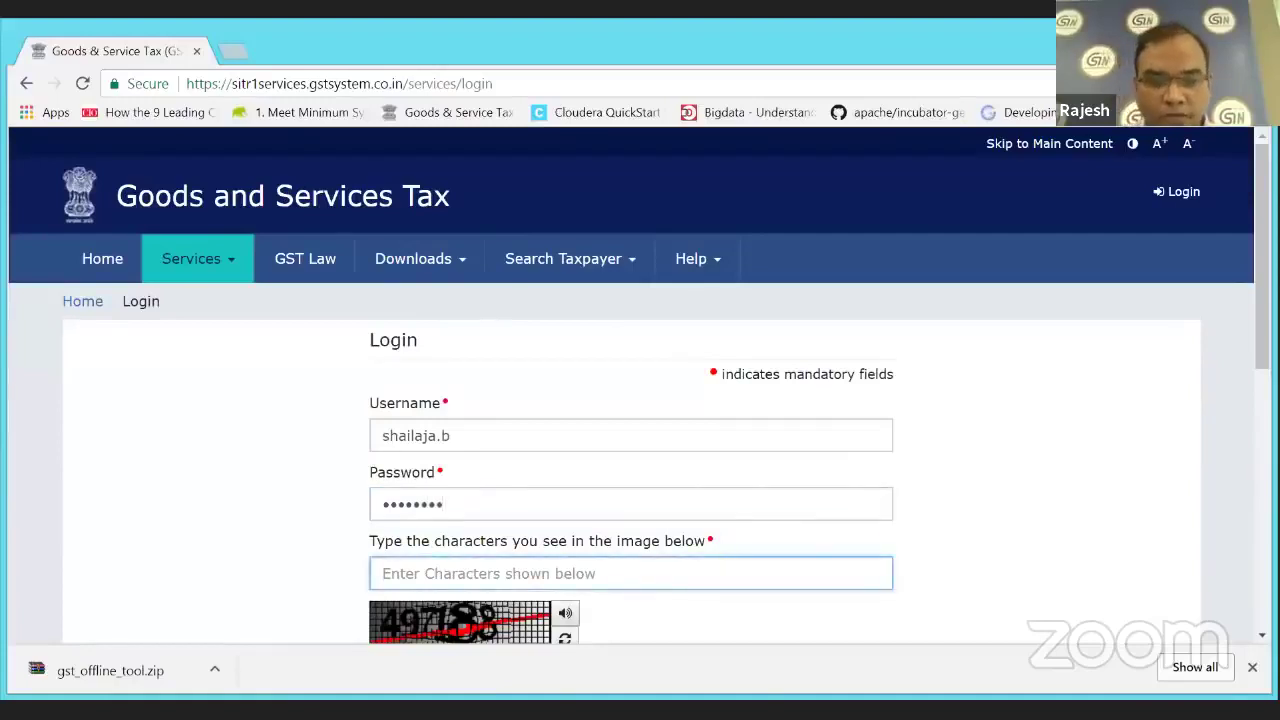
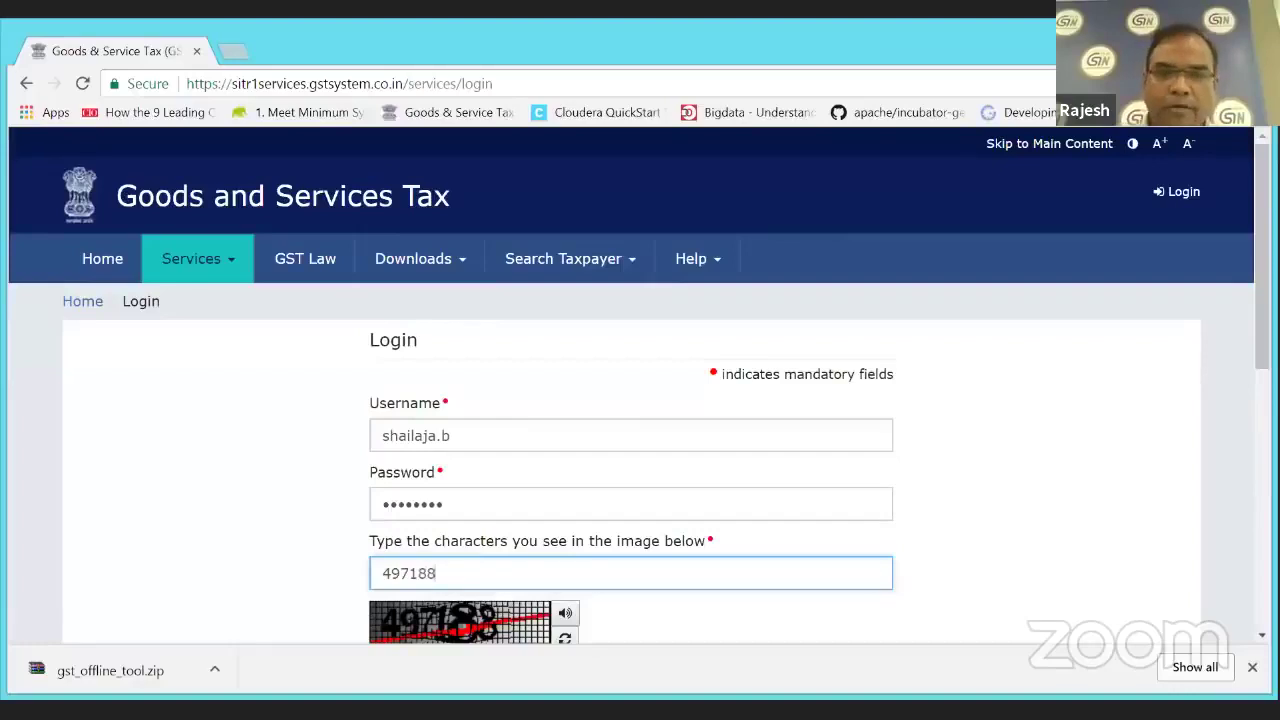
pyautogui.scroll(-5, 827, 457)
pyautogui.scroll(3, 474, 566)
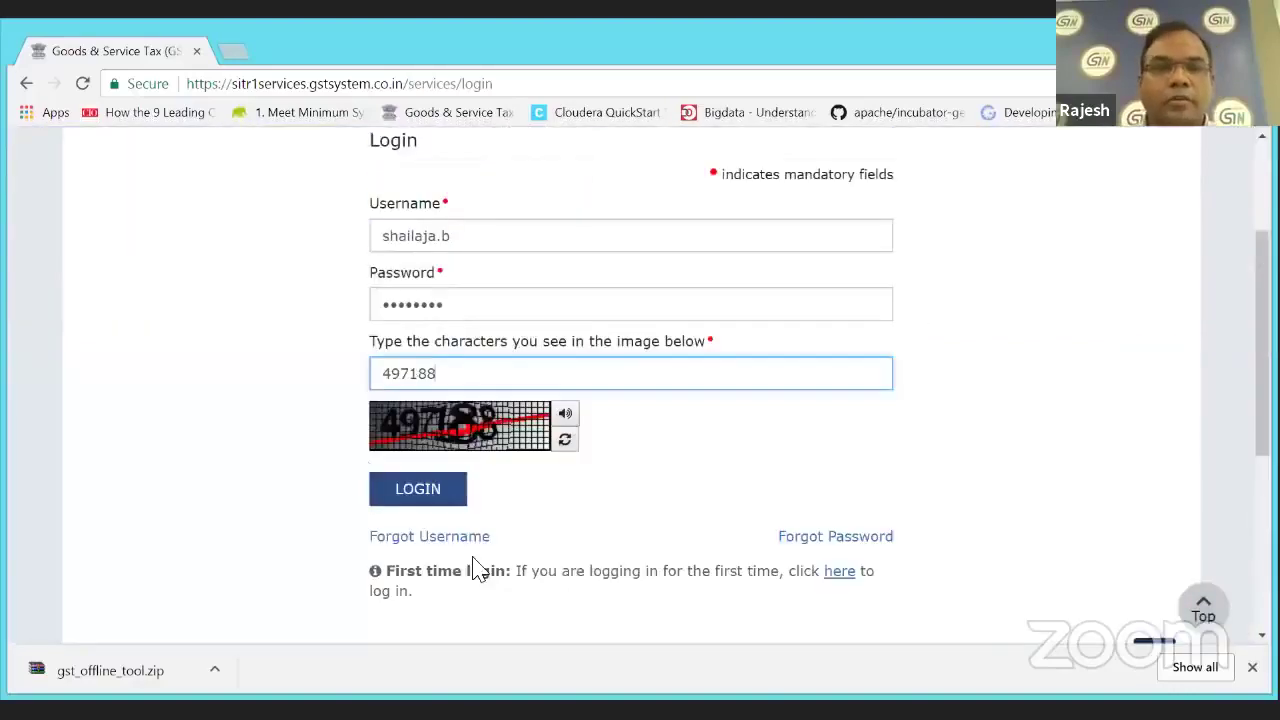
pyautogui.click(451, 497)
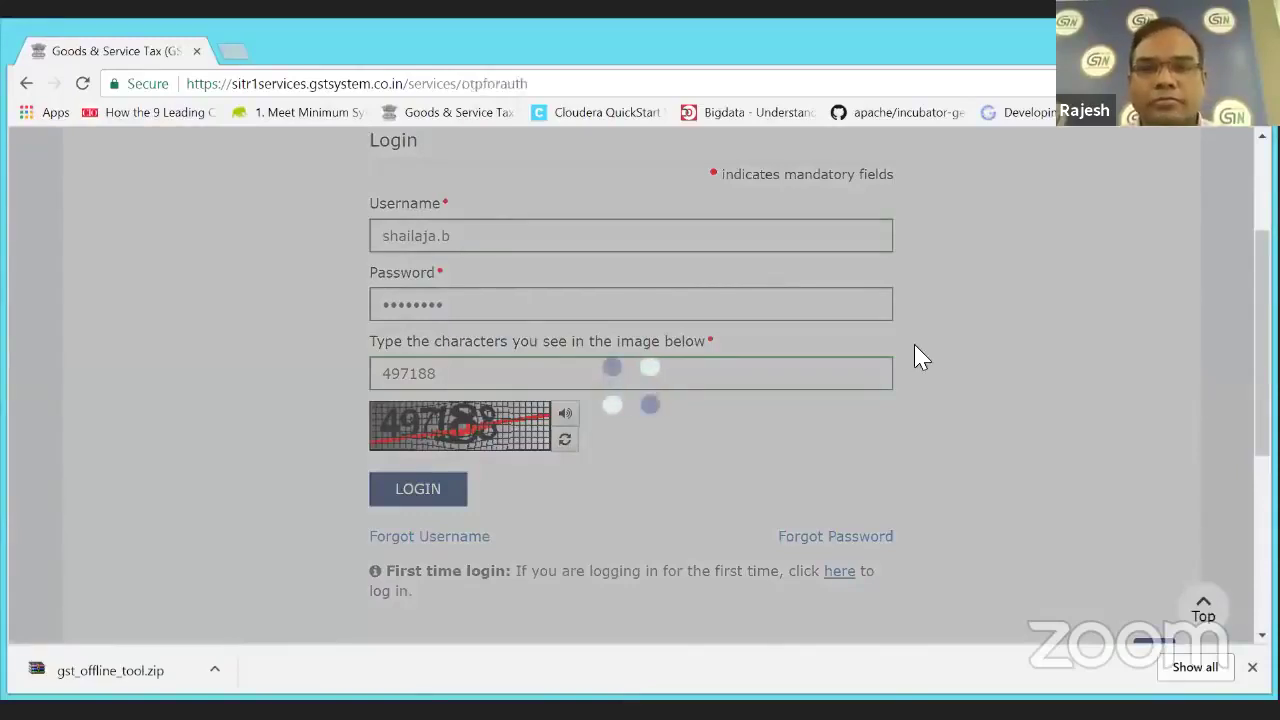
pyautogui.write('1')
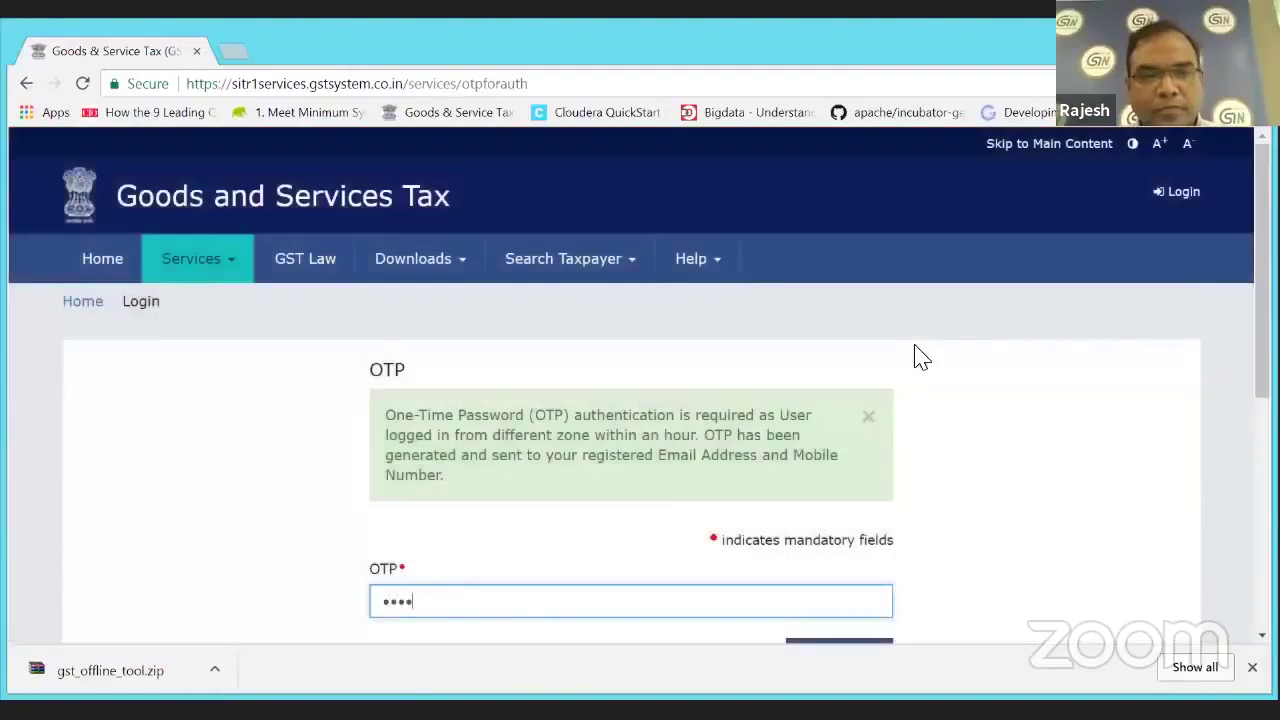
pyautogui.press('Return')
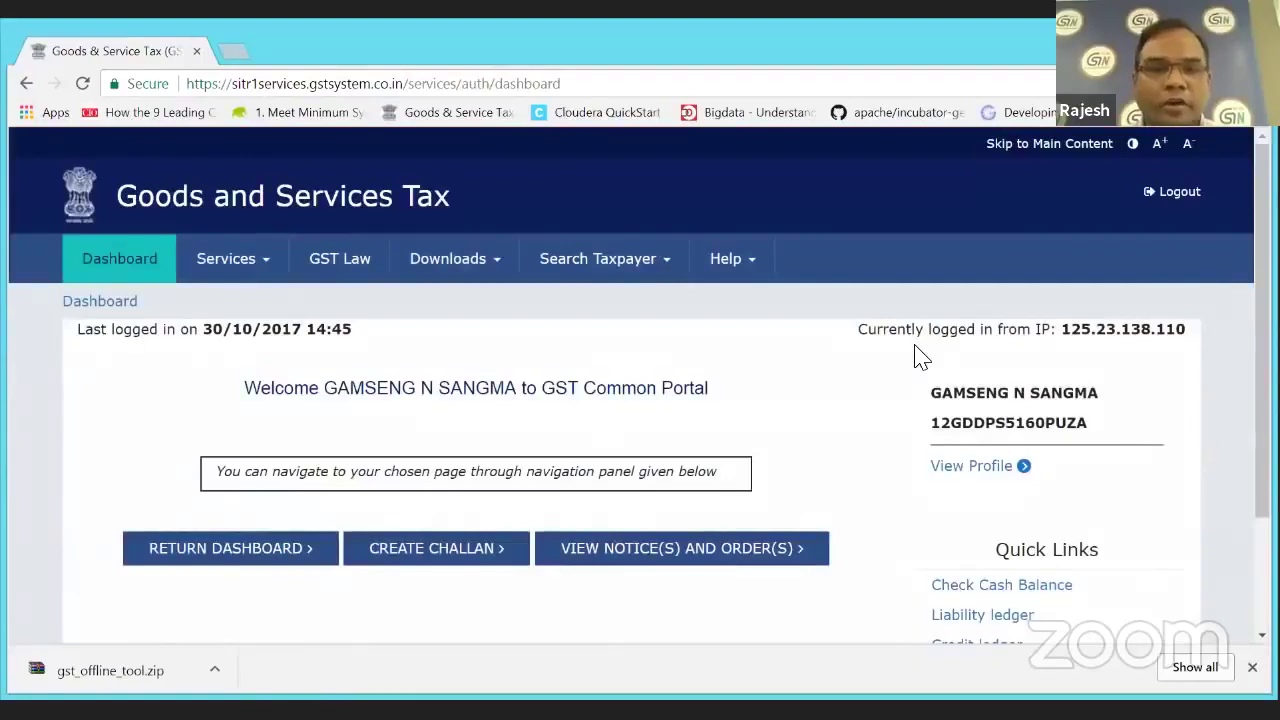
# List the returns on the dashboard for financial year 2017-18, period August.
pyautogui.click(260, 564)
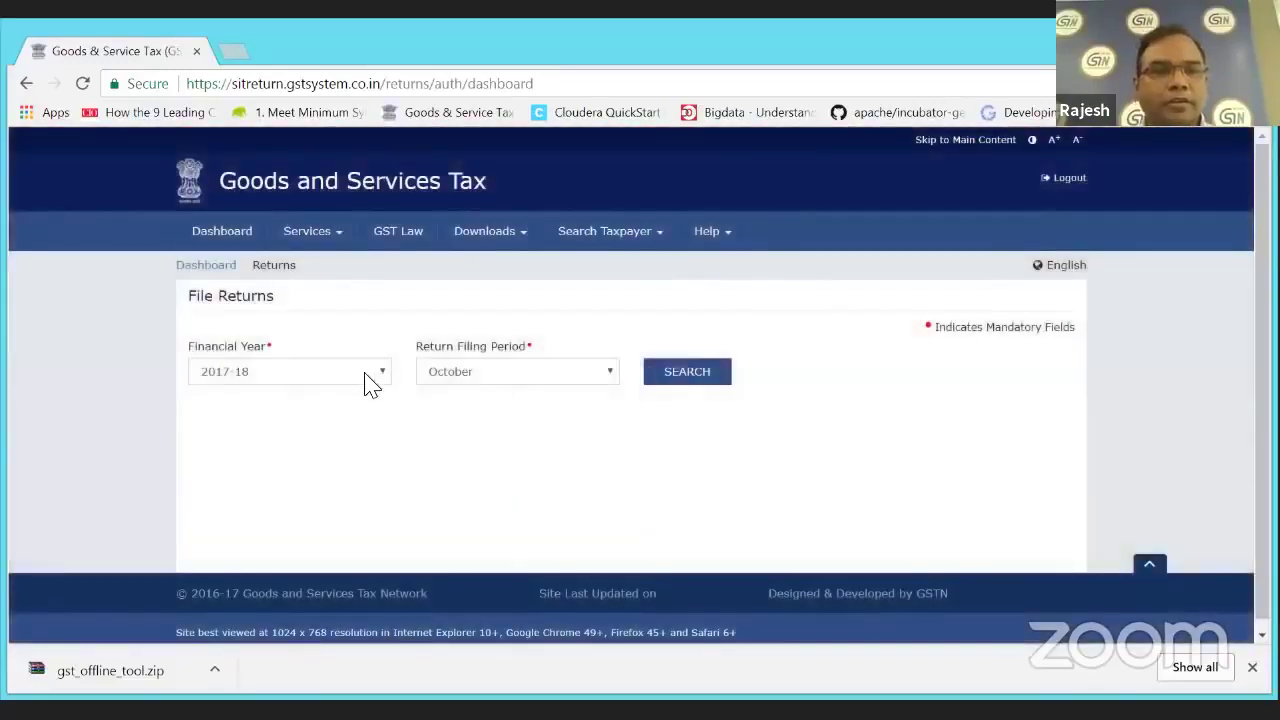
pyautogui.click(366, 378)
pyautogui.click(314, 406)
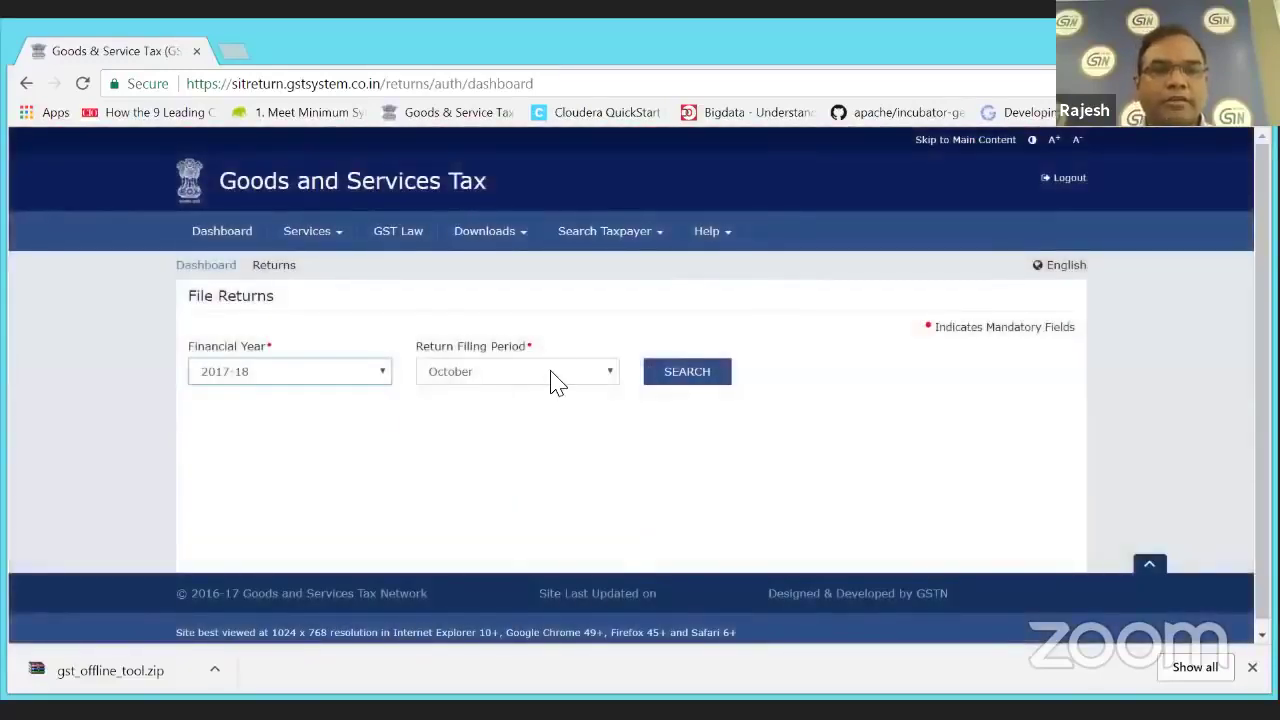
pyautogui.click(607, 380)
pyautogui.click(503, 472)
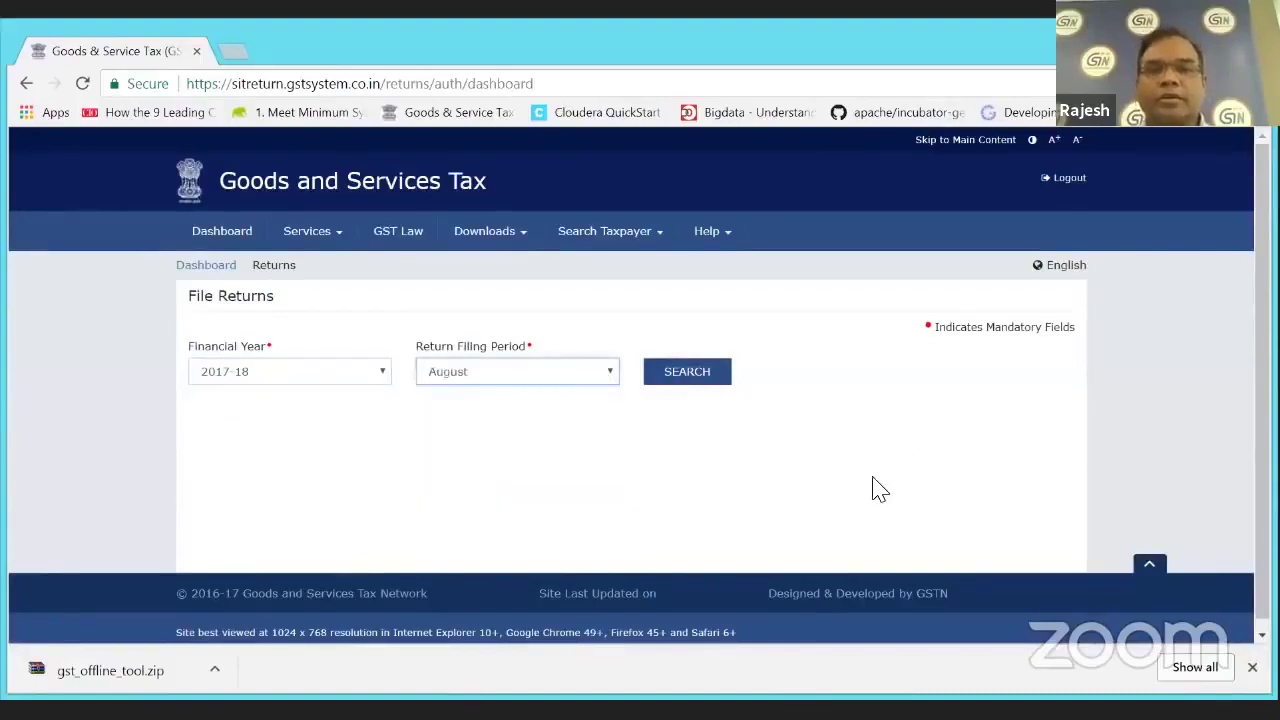
pyautogui.click(708, 374)
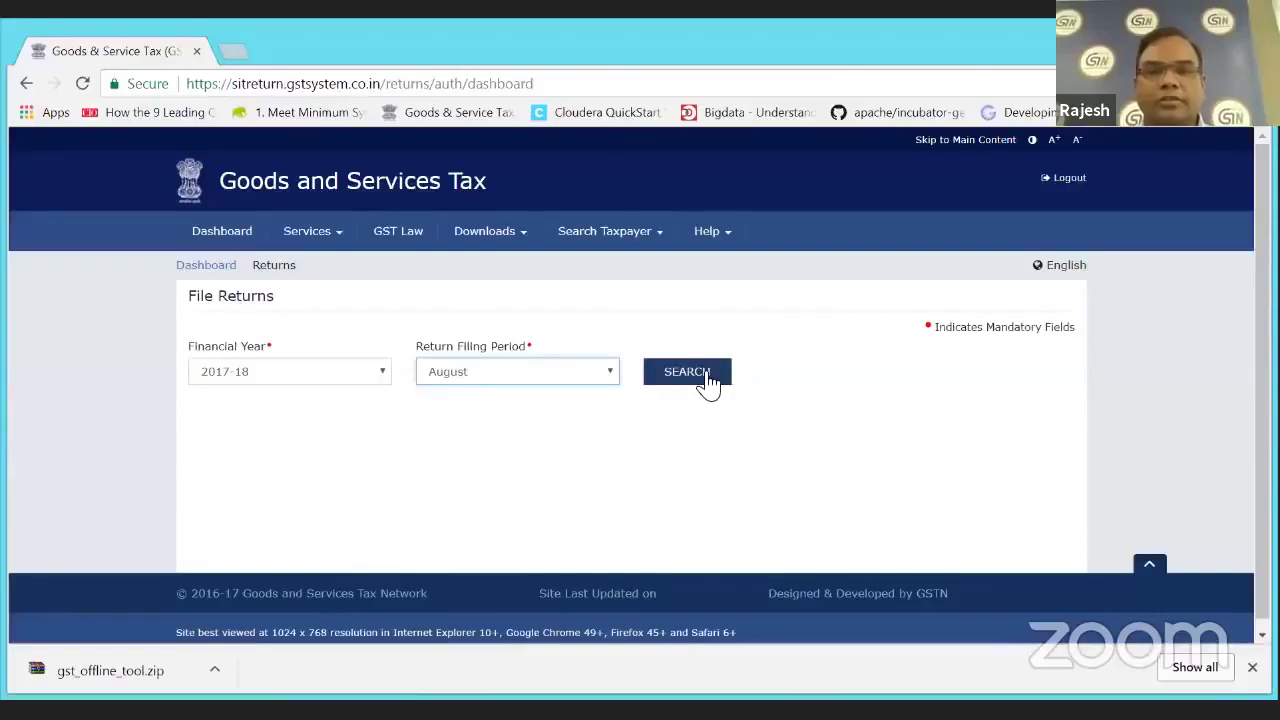
# Choose to prepare the GSTR2 return offline.
pyautogui.scroll(-2, 985, 398)
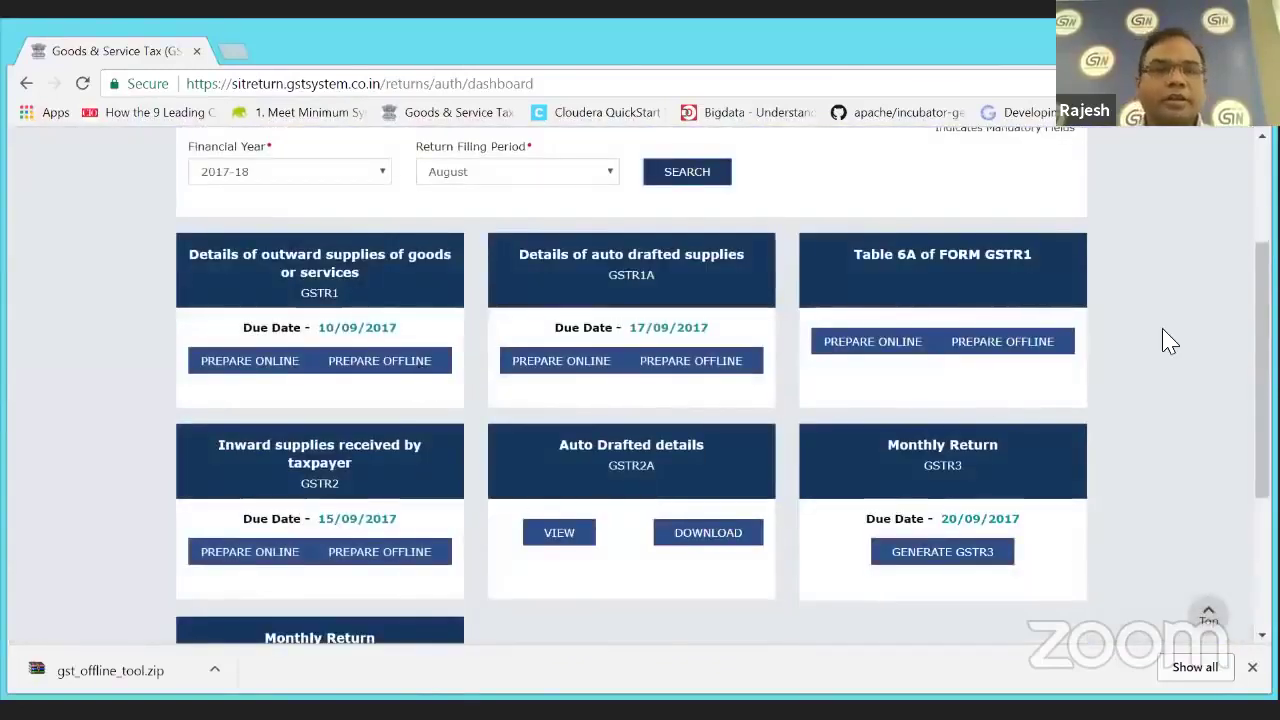
pyautogui.scroll(-1, 1166, 343)
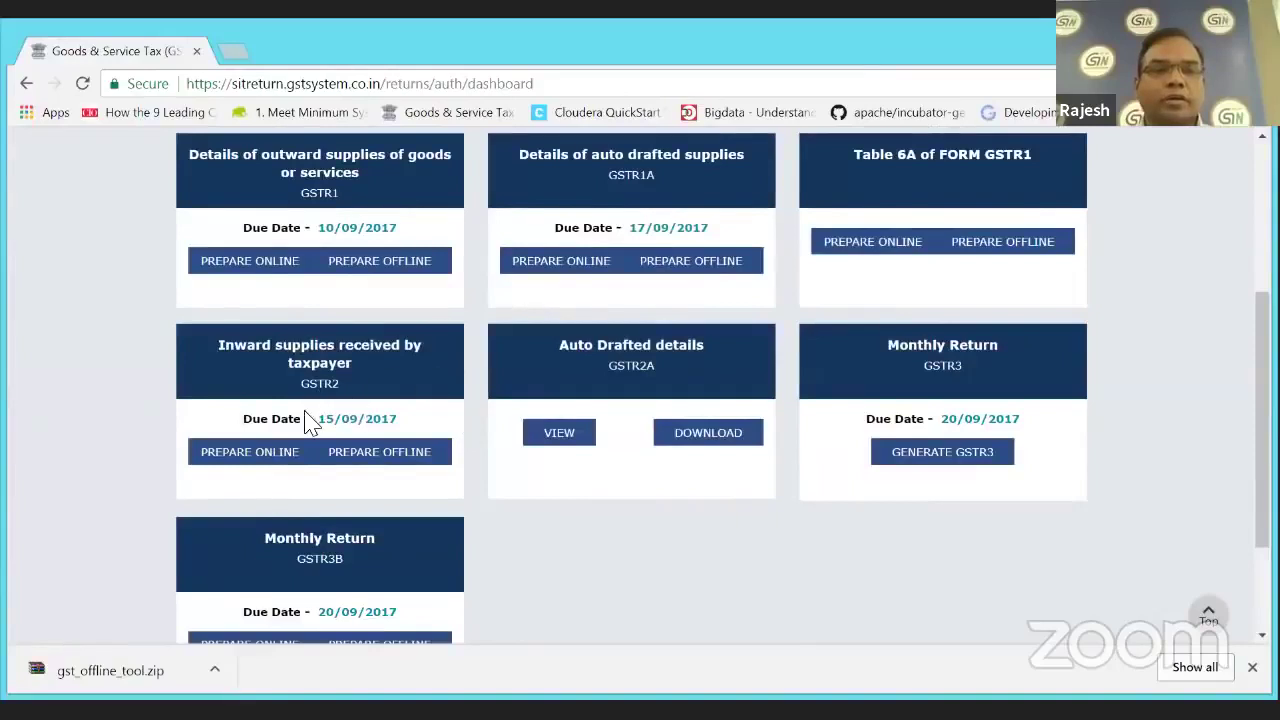
pyautogui.scroll(-1, 895, 530)
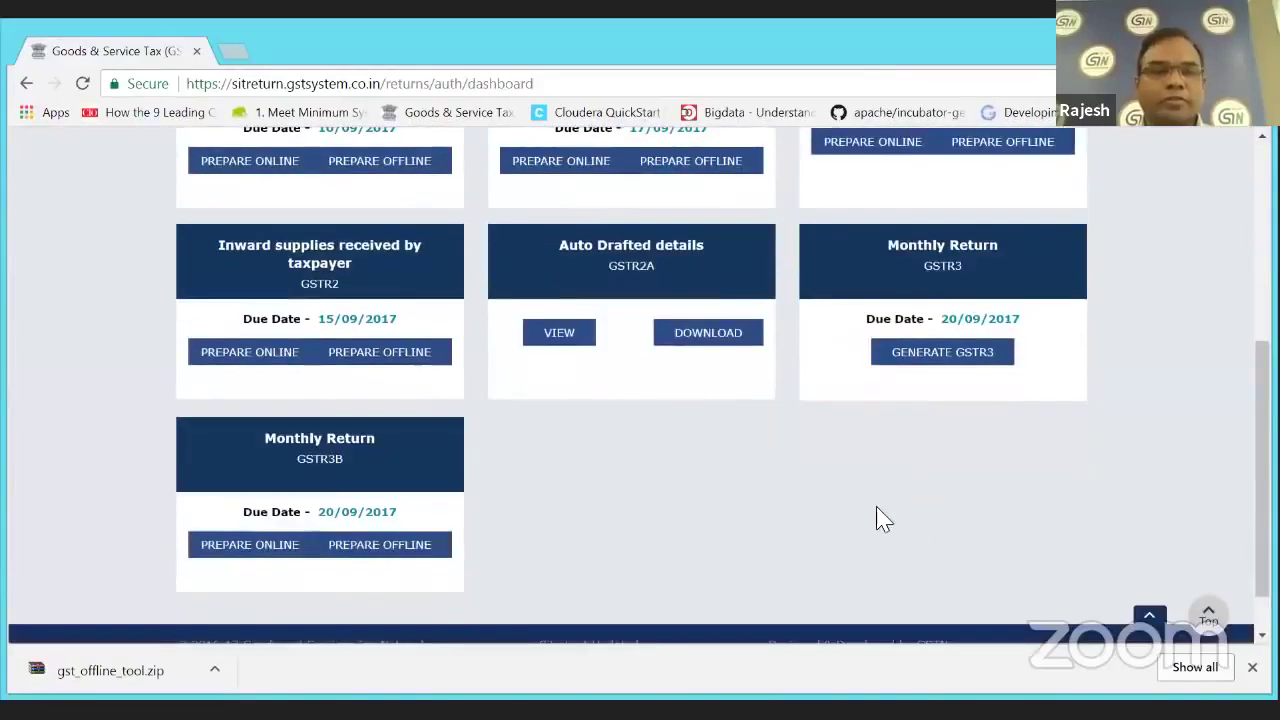
pyautogui.scroll(1, 735, 517)
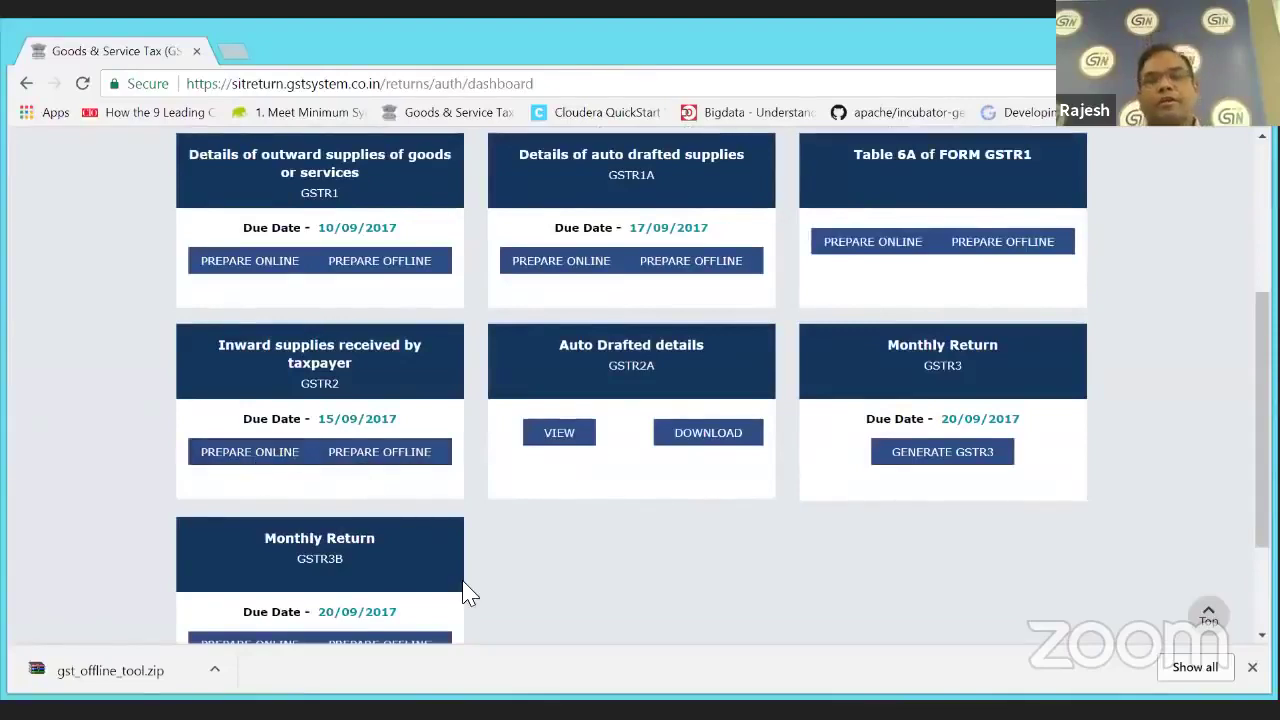
pyautogui.click(413, 458)
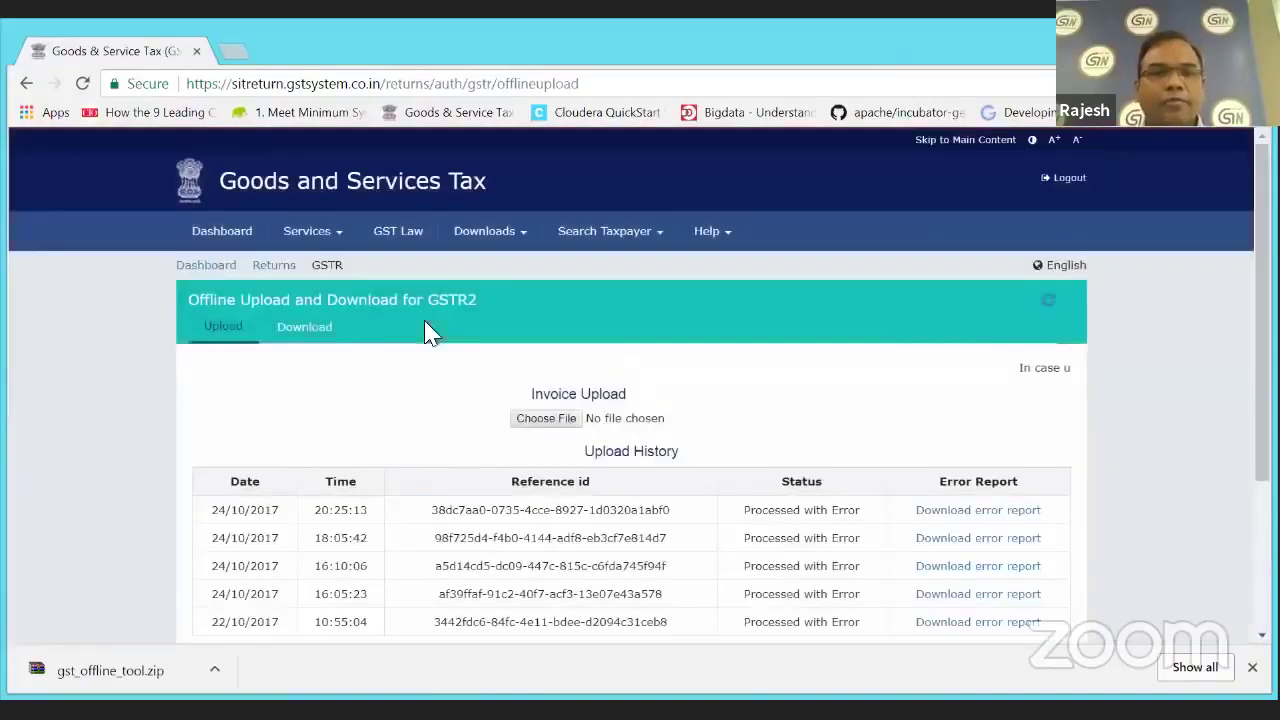
# Read the GSTR2 download instructions and generated-file notice, then go back to File Returns.
pyautogui.click(316, 330)
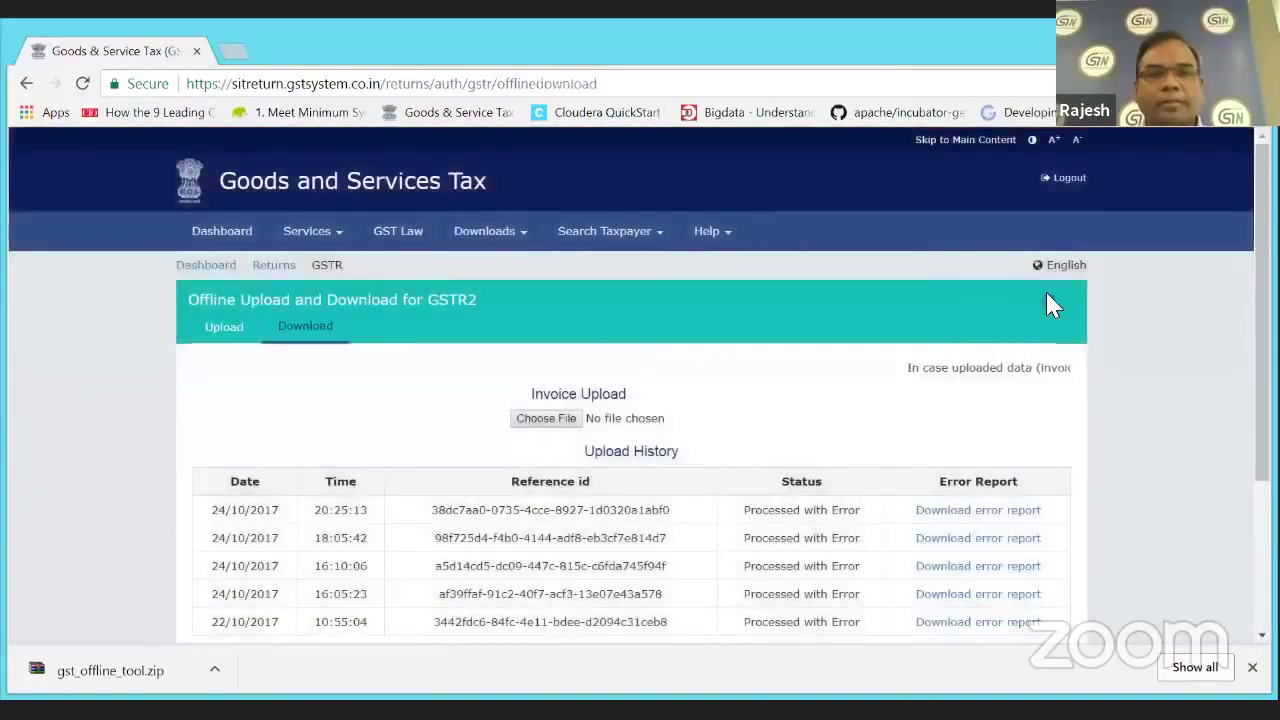
pyautogui.scroll(-1, 942, 302)
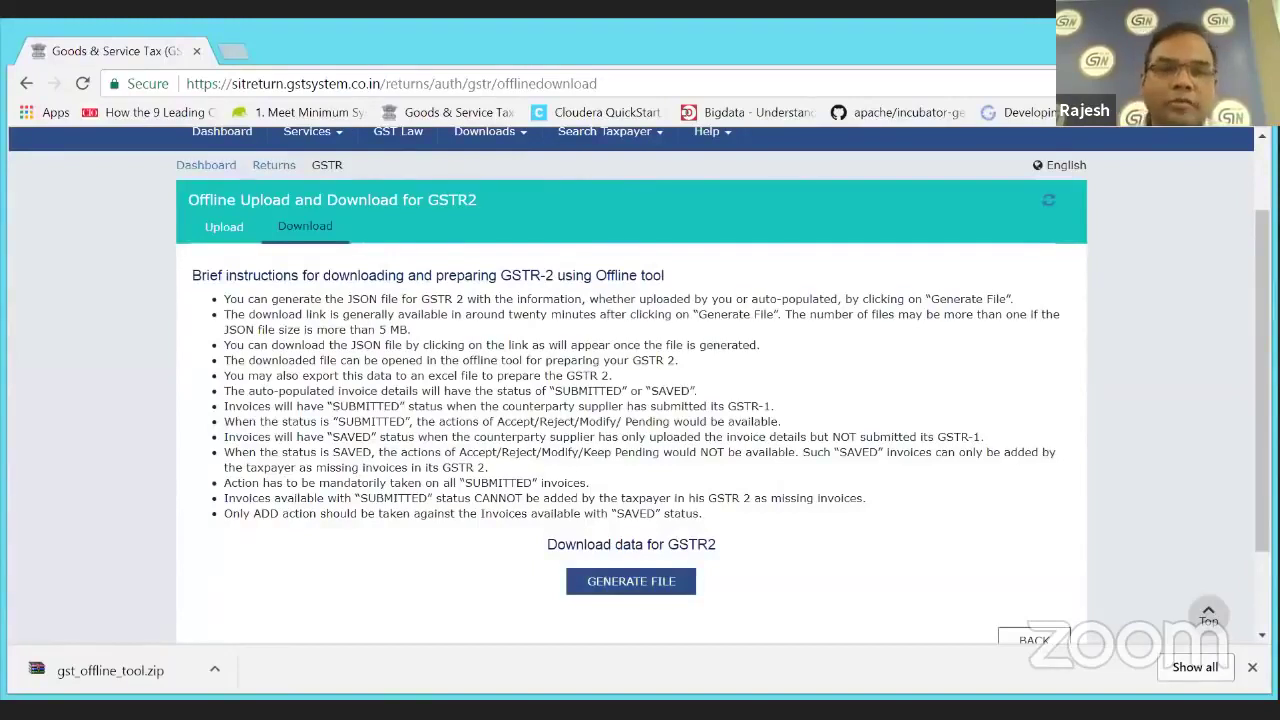
pyautogui.scroll(-2, 917, 443)
pyautogui.scroll(2, 880, 434)
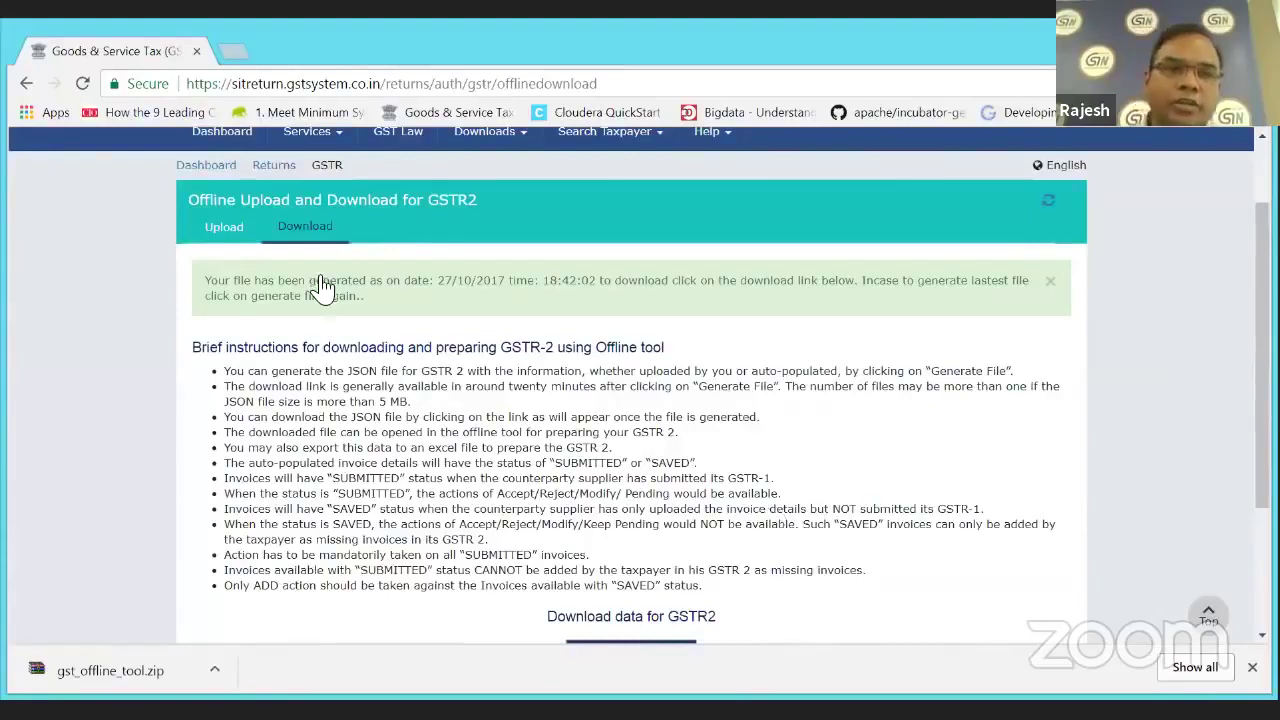
pyautogui.scroll(-3, 1100, 523)
pyautogui.click(1028, 530)
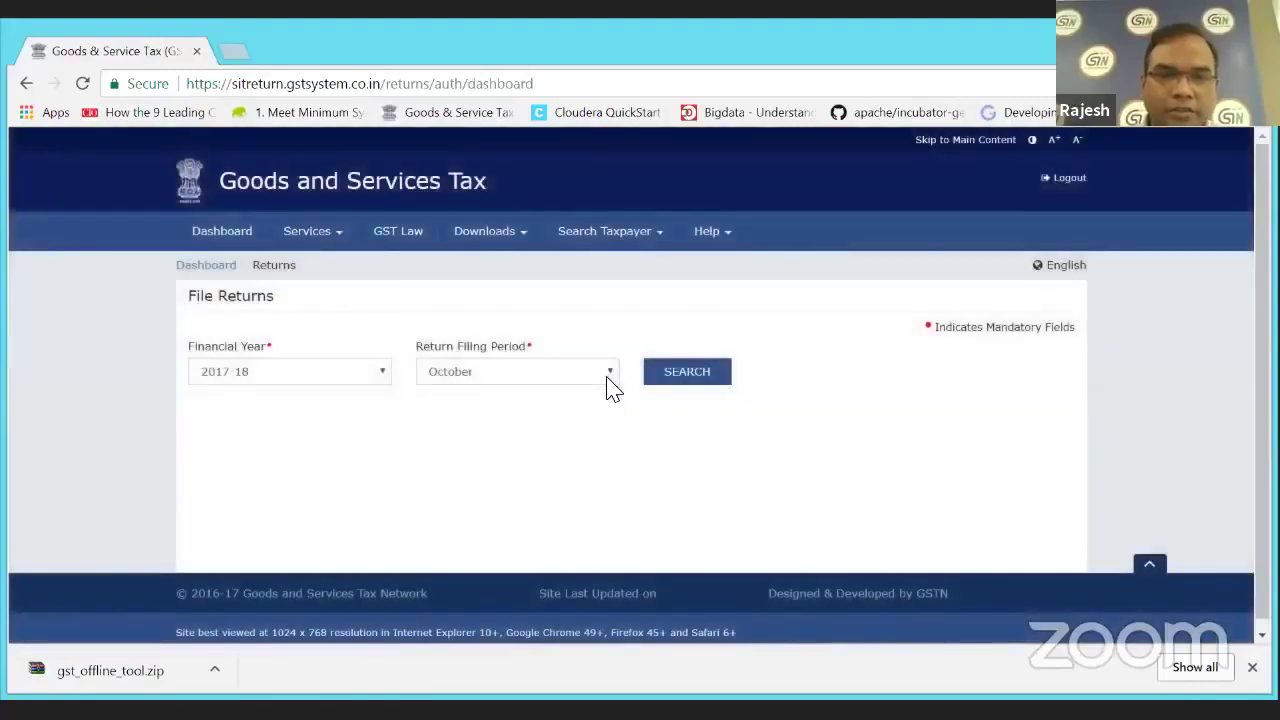
# Reselect August as the return period and open the GSTR2 inward supplies return.
pyautogui.click(610, 372)
pyautogui.press('Up')
pyautogui.press('Up')
pyautogui.press('Return')
pyautogui.click(700, 378)
pyautogui.scroll(-2, 300, 457)
pyautogui.click(393, 465)
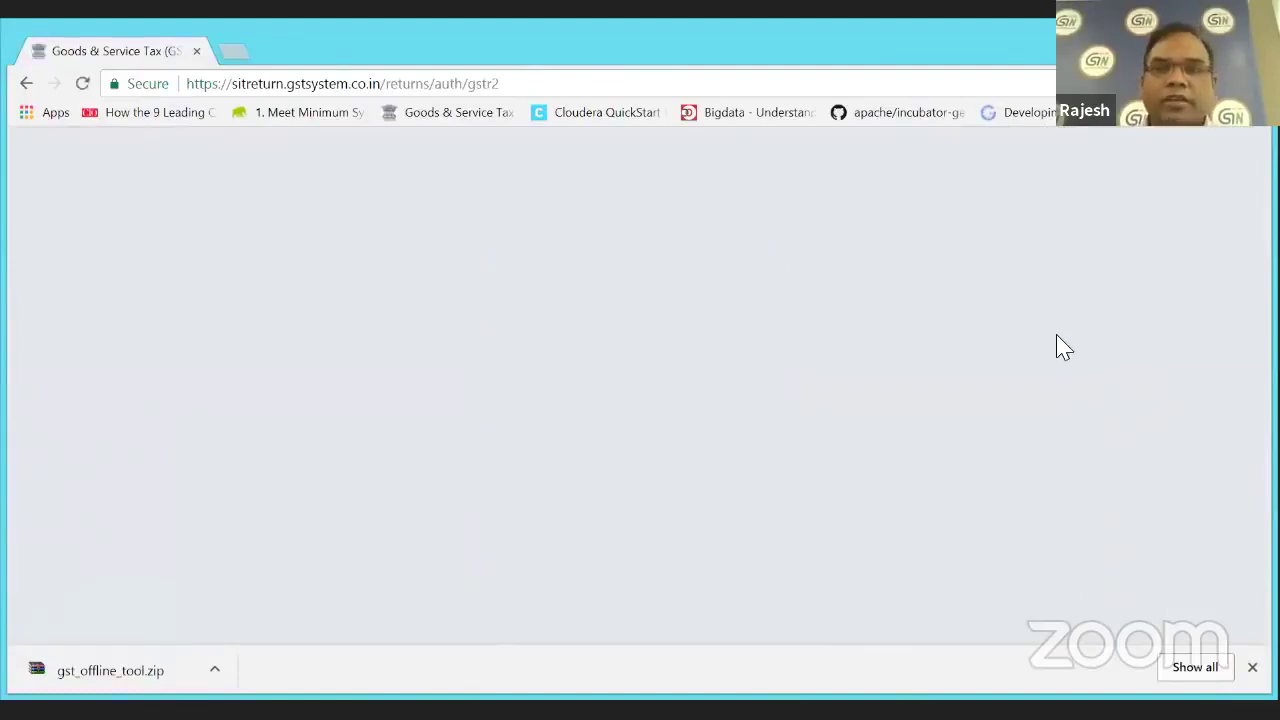
# Generate the GSTR-2 summary with suppliers' details, review the tiles, and return to Returns.
pyautogui.scroll(-15, 1057, 336)
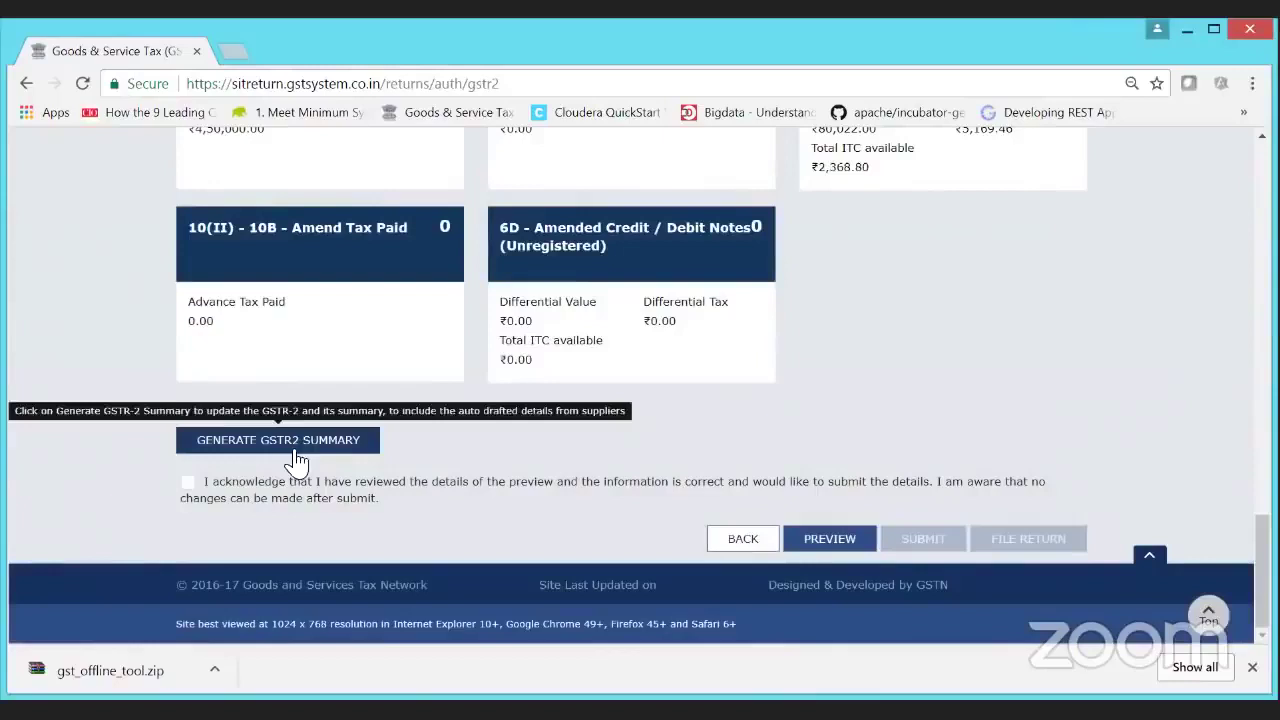
pyautogui.click(313, 455)
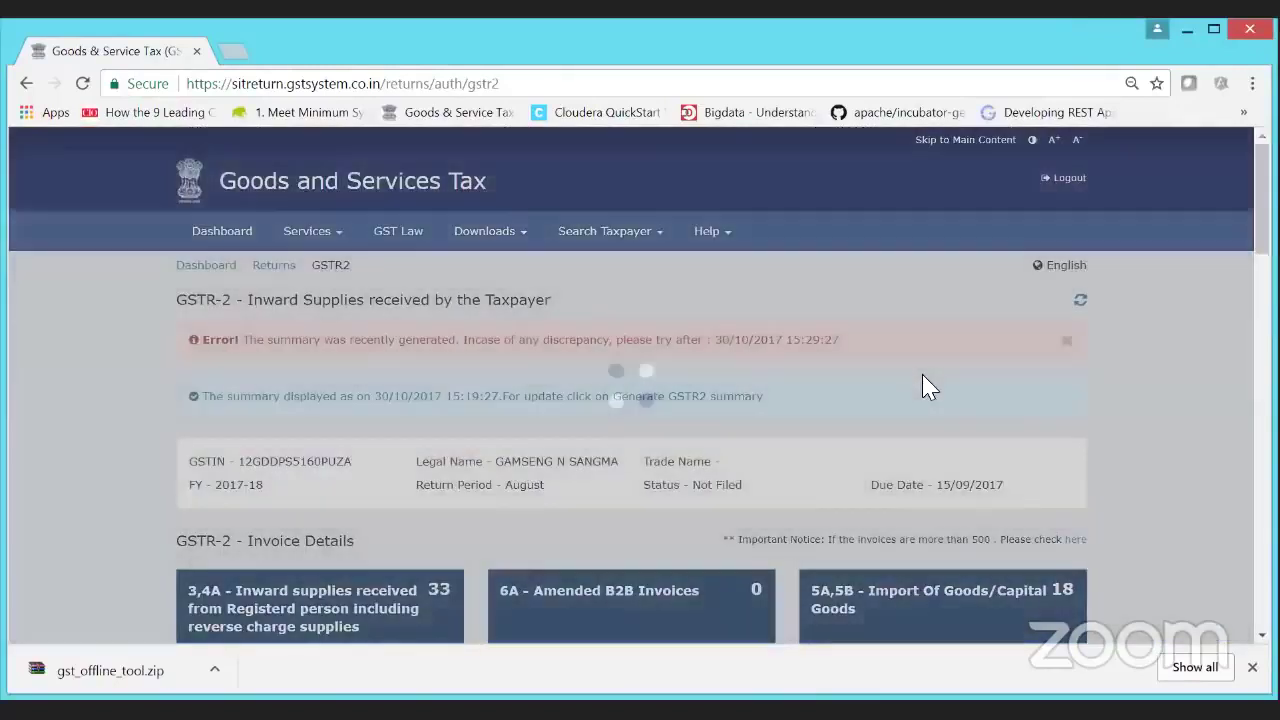
pyautogui.scroll(-12, 1050, 368)
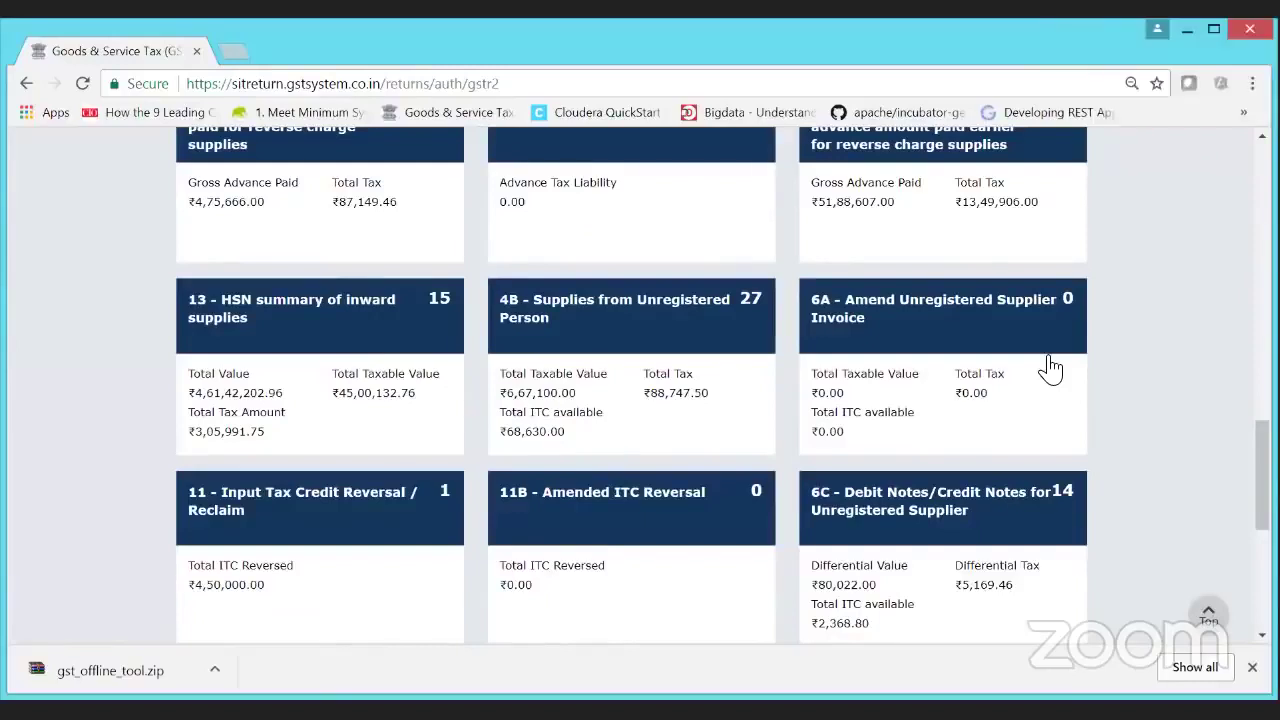
pyautogui.scroll(-5, 1077, 343)
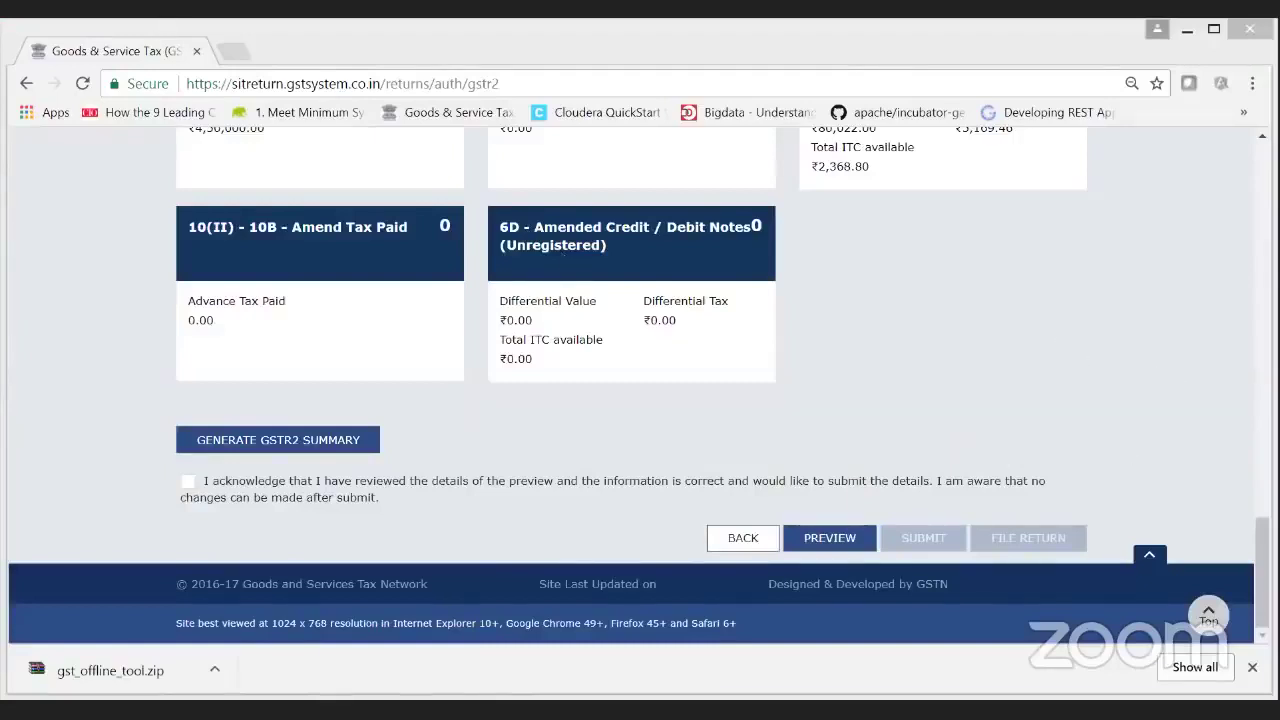
pyautogui.scroll(15, 1232, 300)
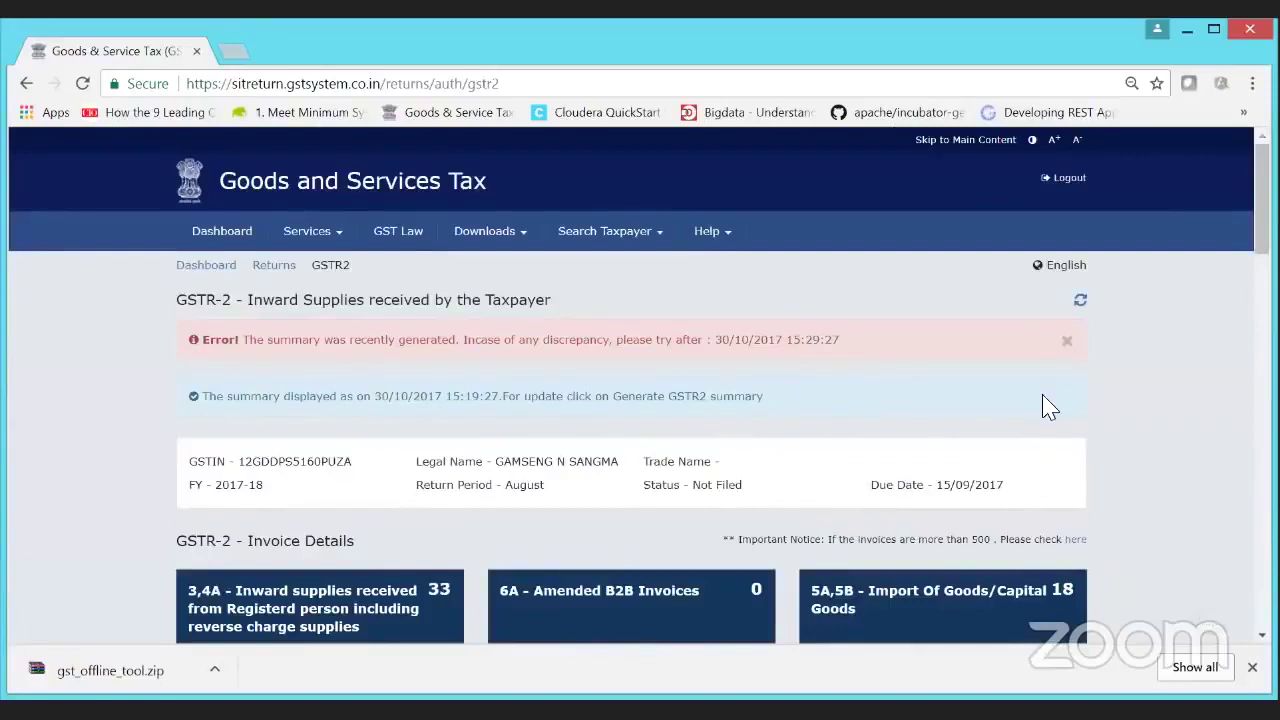
pyautogui.scroll(-5, 1044, 400)
pyautogui.scroll(5, 1048, 412)
pyautogui.scroll(-5, 1046, 418)
pyautogui.scroll(5, 1046, 418)
pyautogui.click(284, 265)
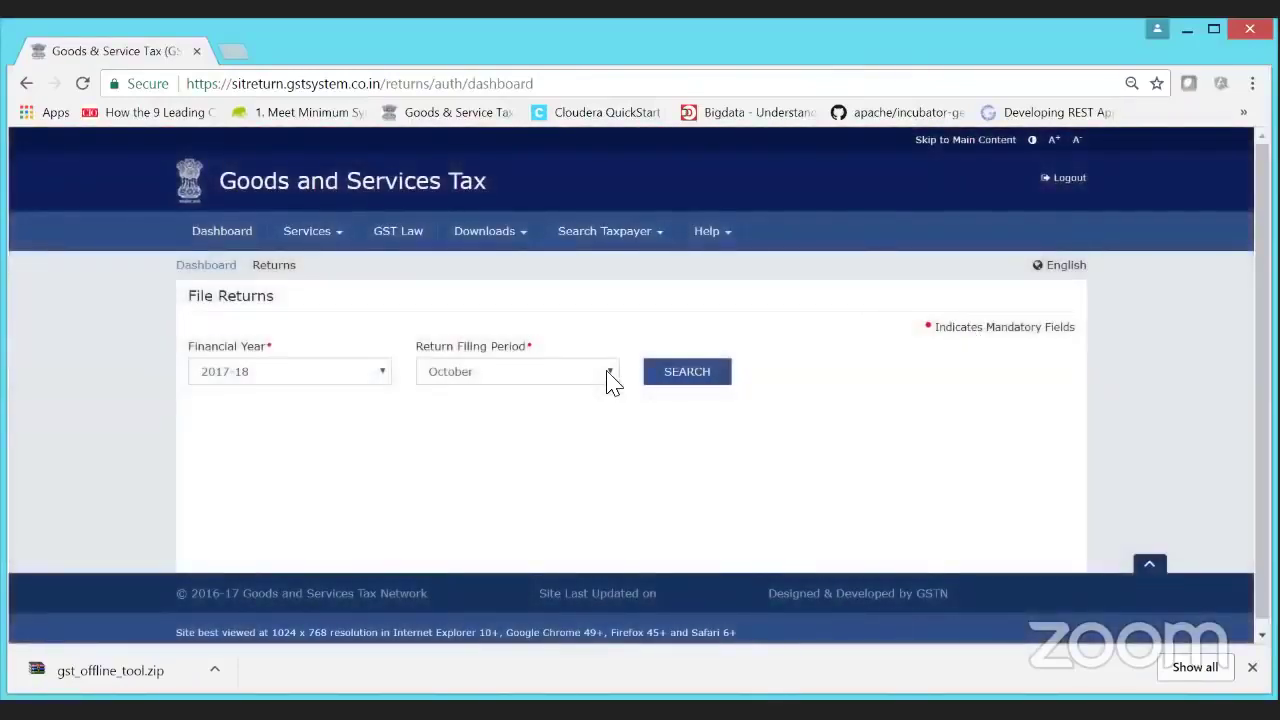
# Generate the August GSTR-2 offline data file from the Download section.
pyautogui.click(612, 380)
pyautogui.click(554, 466)
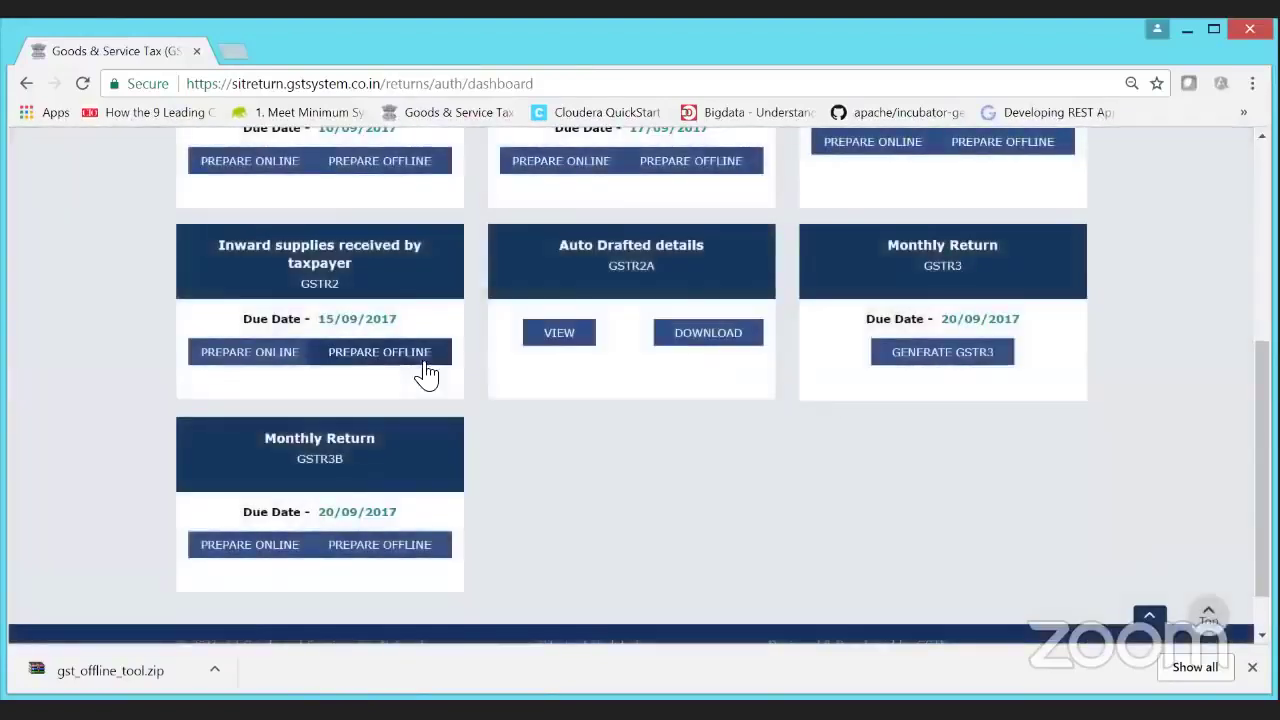
pyautogui.click(423, 371)
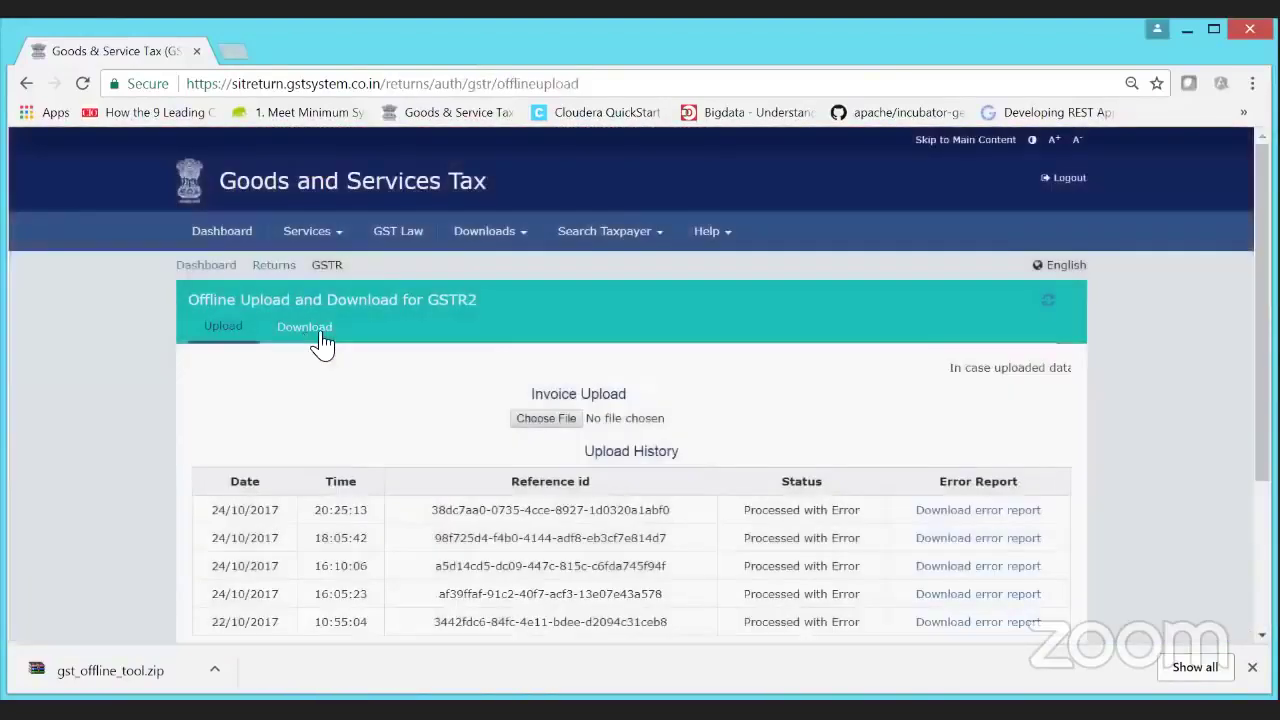
pyautogui.click(318, 335)
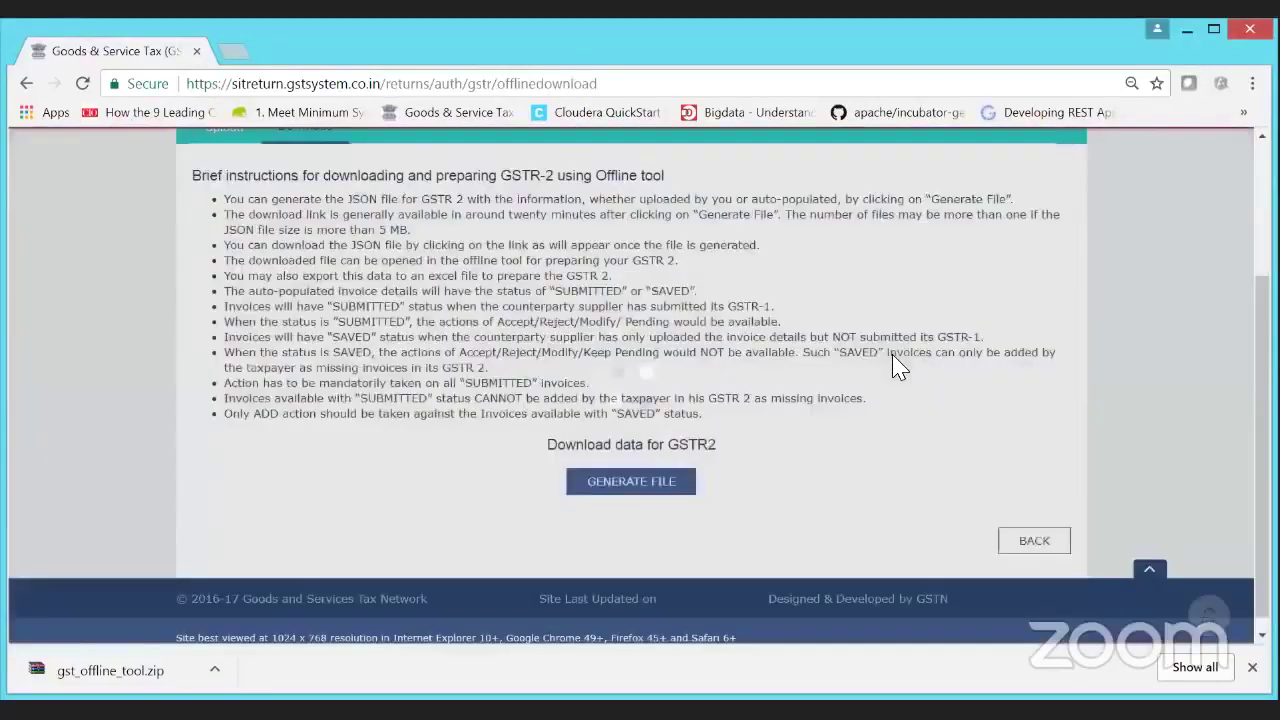
pyautogui.click(675, 481)
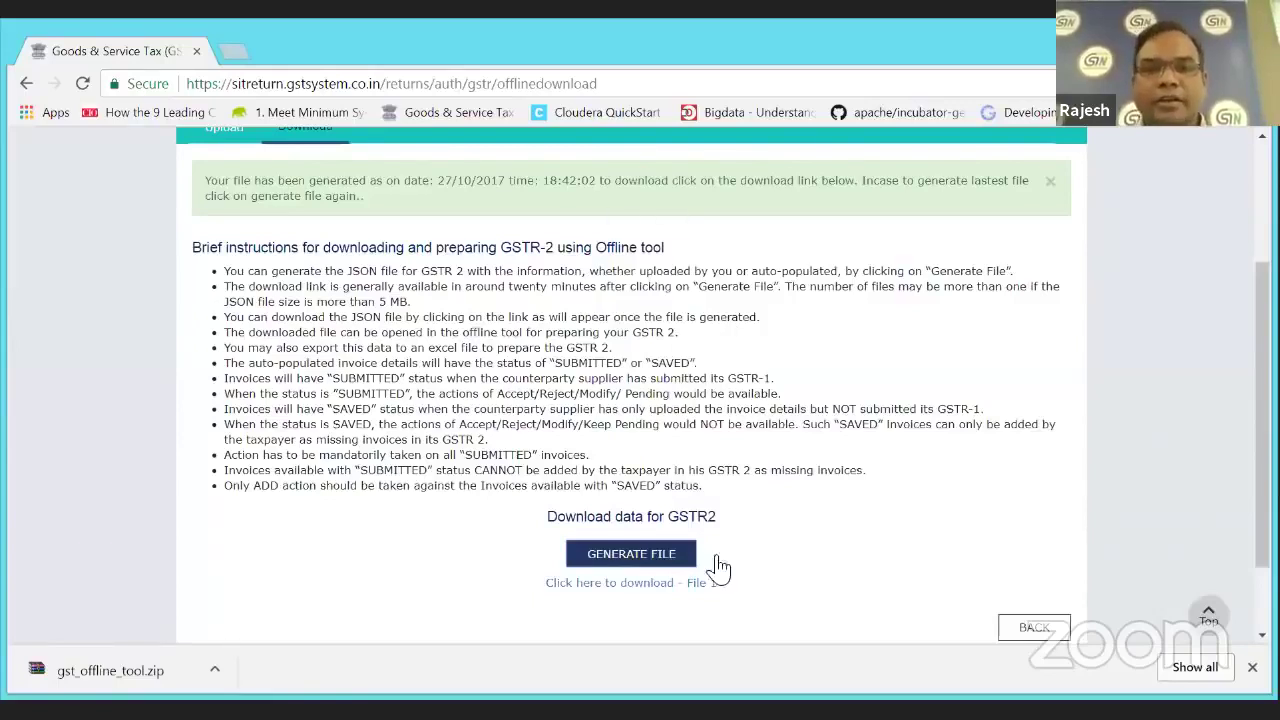
# Download the generated file and save it as others_2 in DownloadedGSTR2.
pyautogui.click(672, 589)
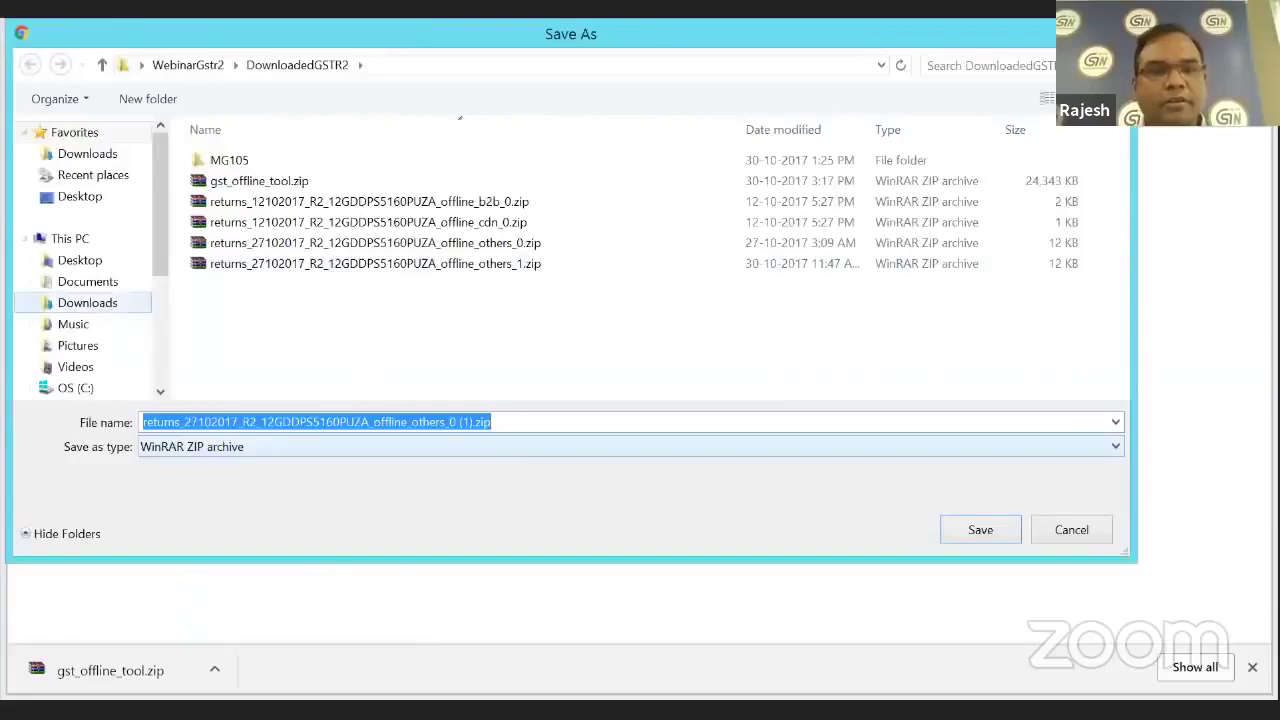
pyautogui.moveTo(449, 422); pyautogui.dragTo(471, 422)
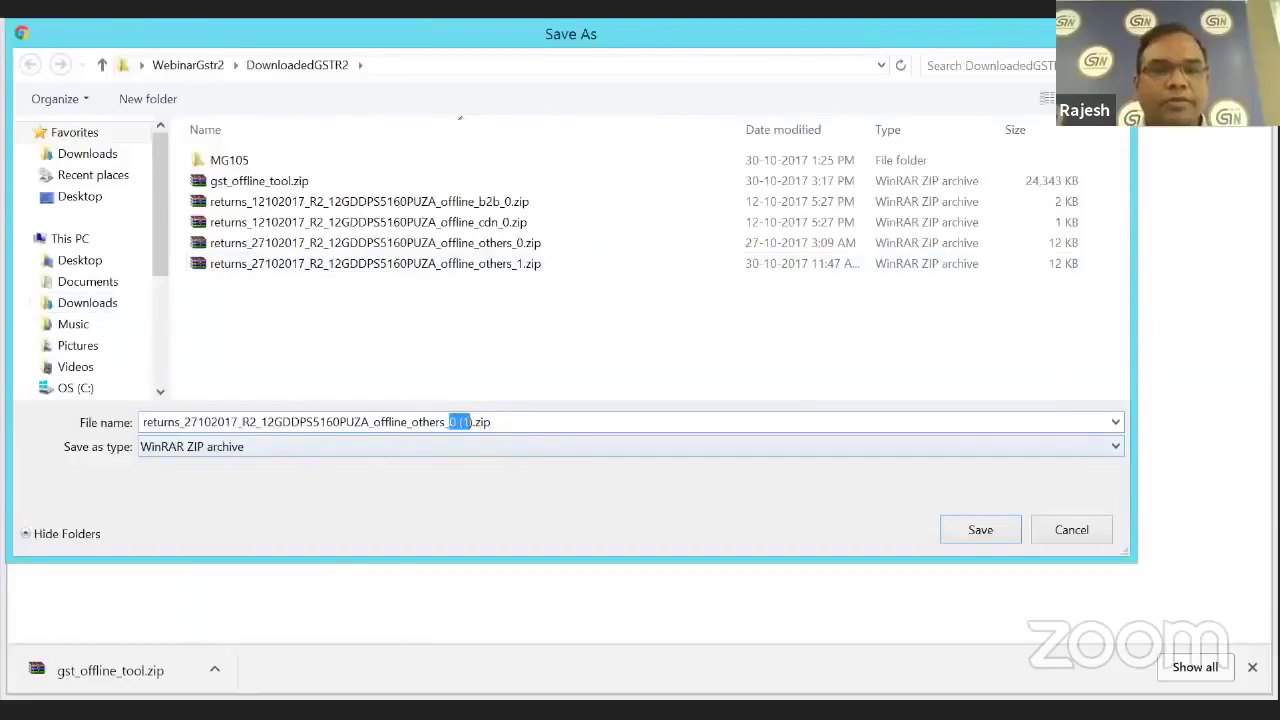
pyautogui.write('2')
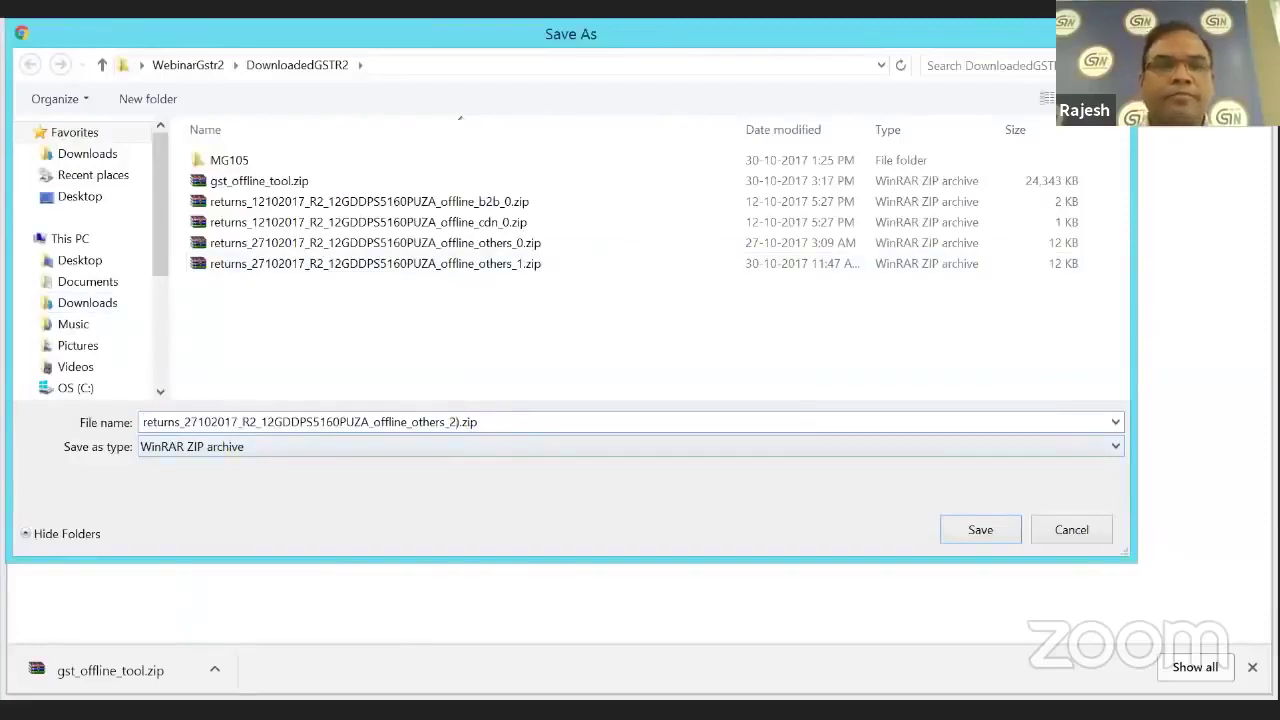
pyautogui.press('Return')
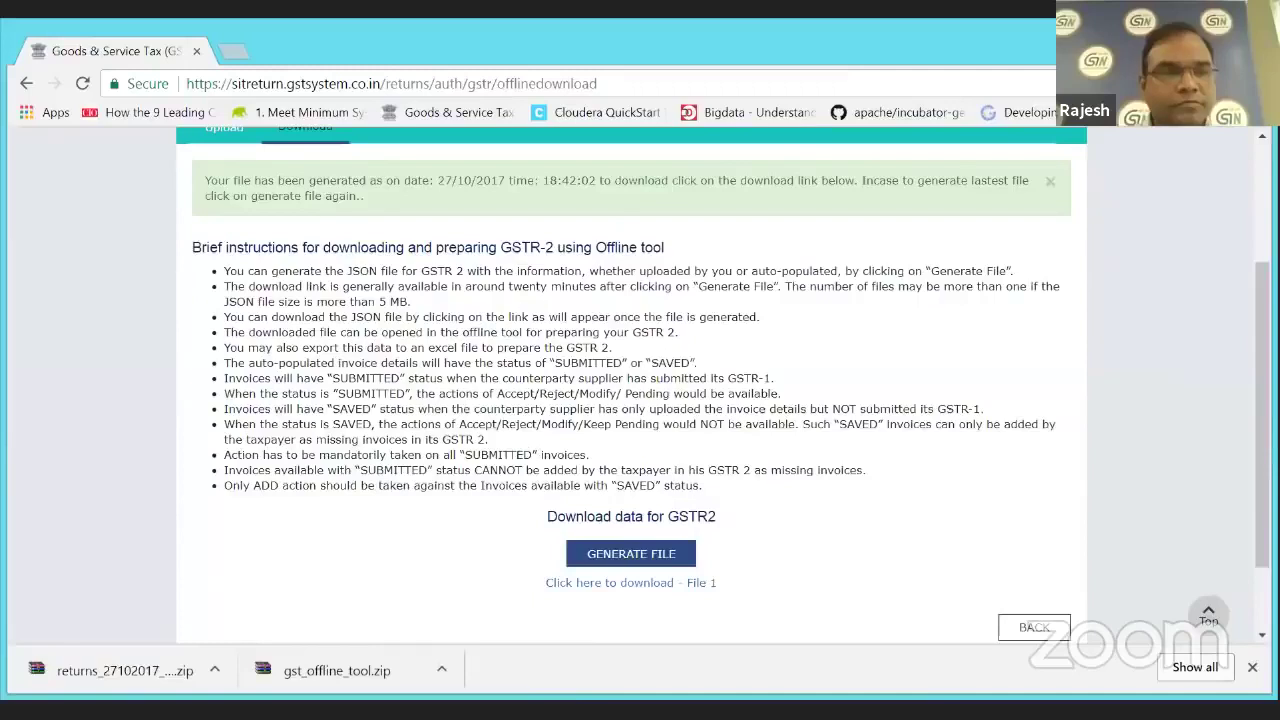
pyautogui.scroll(2, 866, 457)
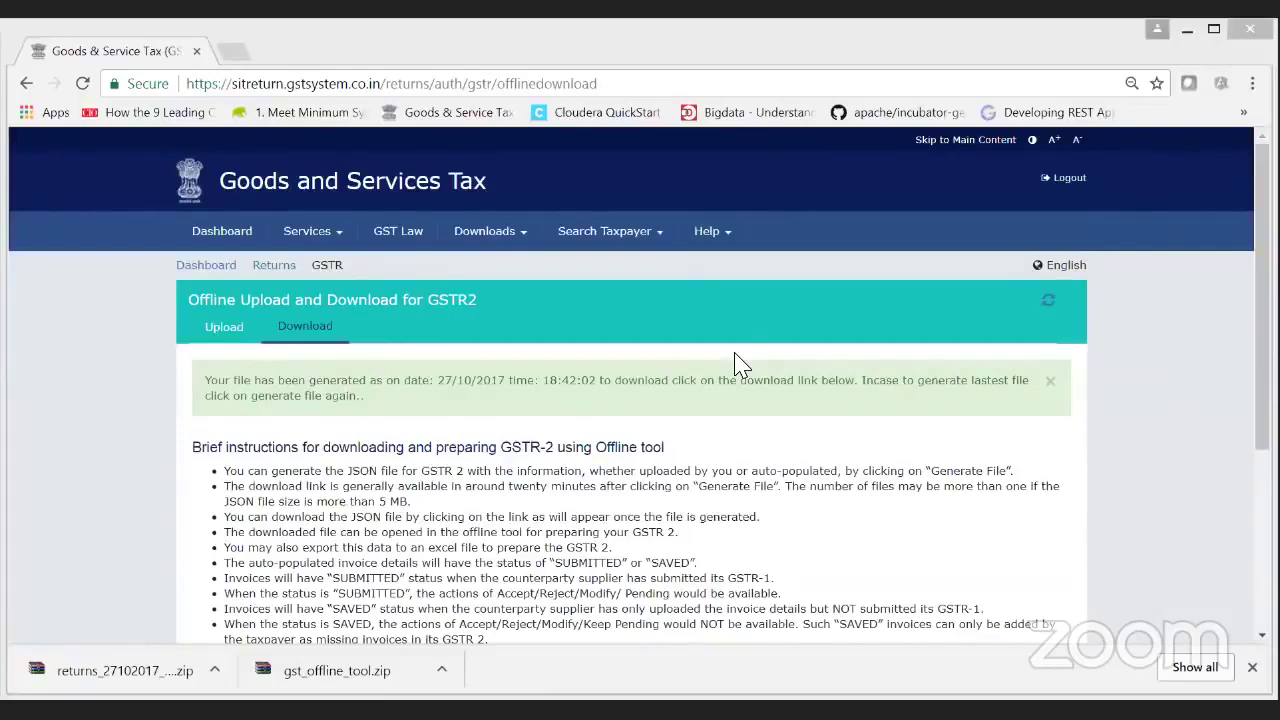
# Bring up the GST Offline Tool home page and maximize its window.
pyautogui.hotkey('alt', 'Tab')
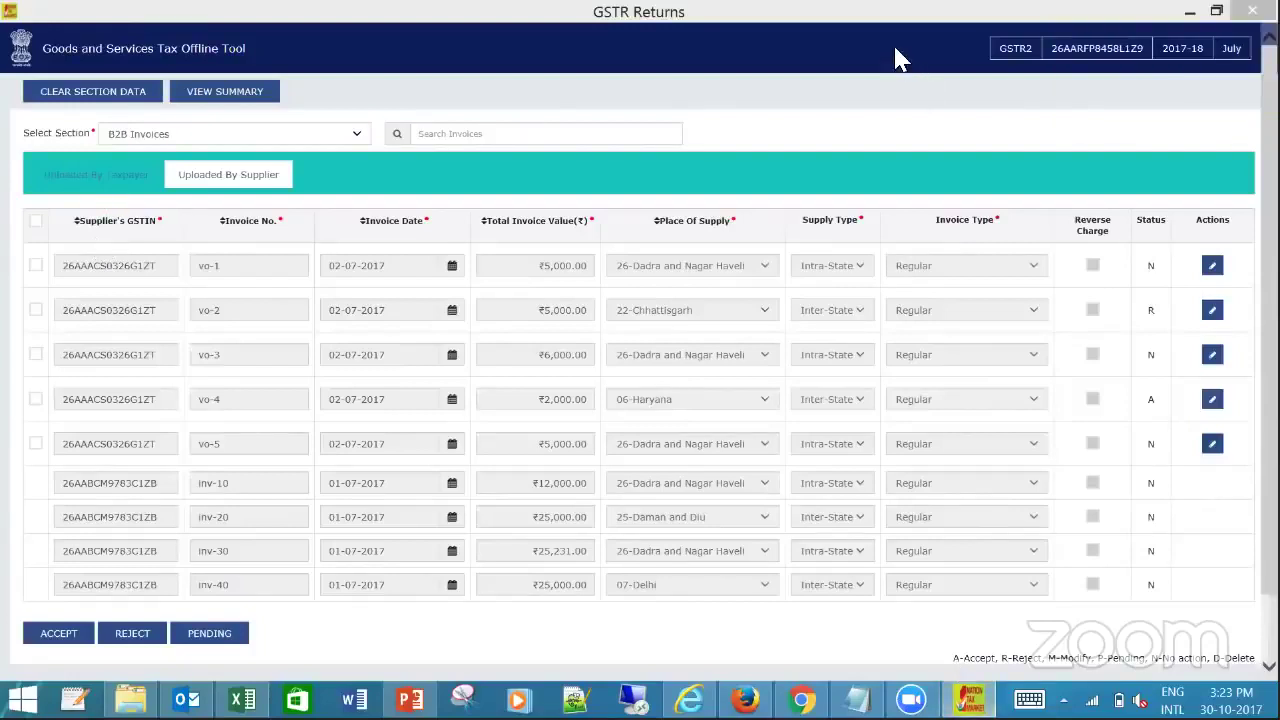
pyautogui.click(838, 55)
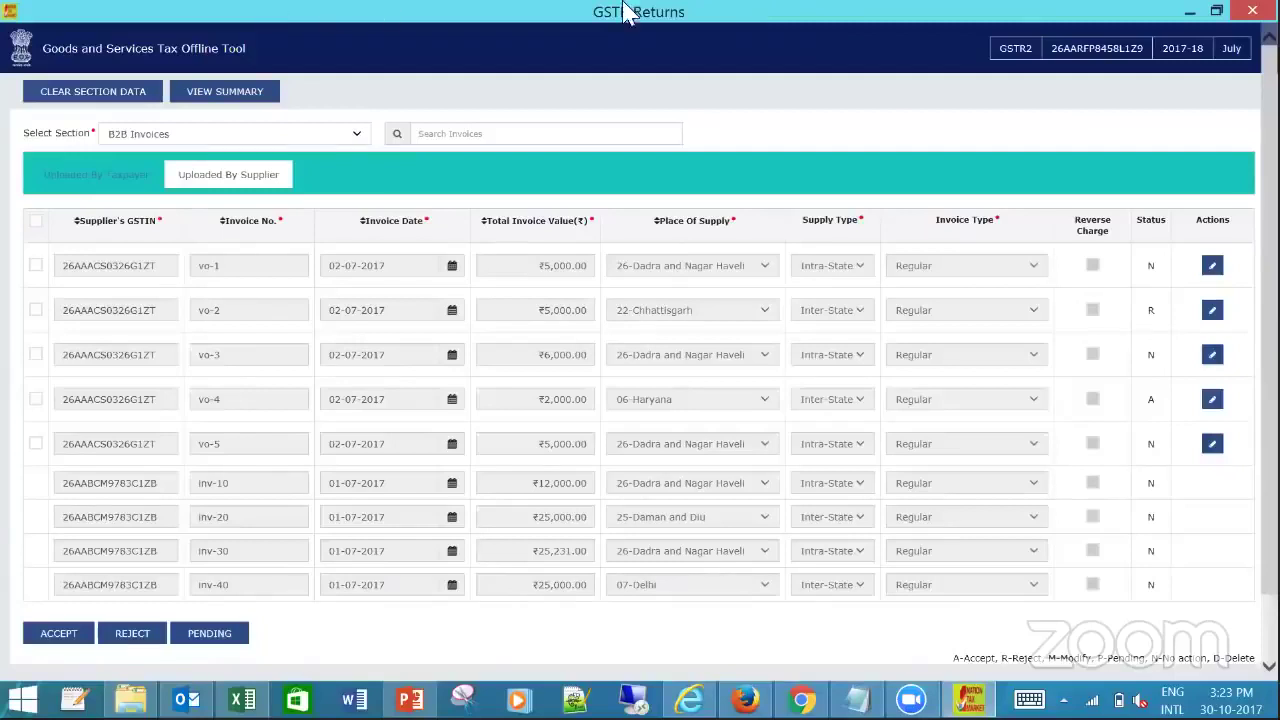
pyautogui.click(1215, 10)
pyautogui.click(288, 130)
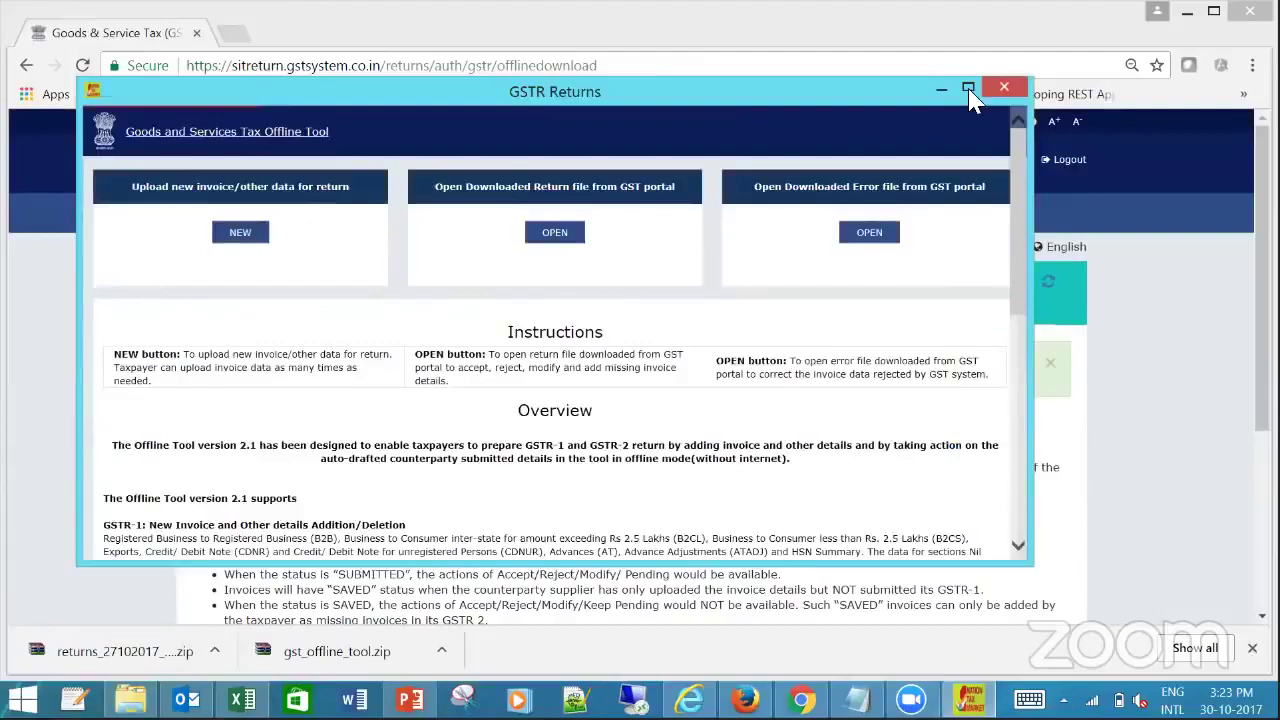
pyautogui.doubleClick(528, 95)
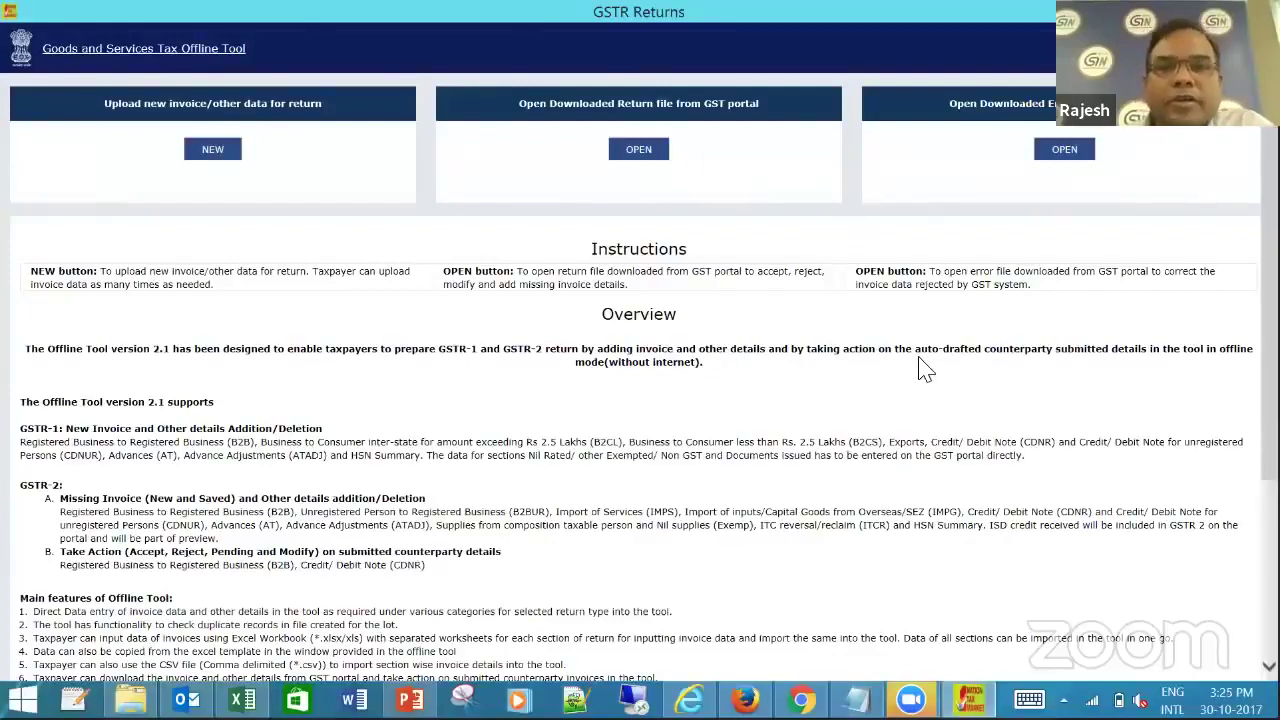
# Open the b2b_0, b2b_1 and cdn_0 return zips from the MG105 folder.
pyautogui.click(642, 158)
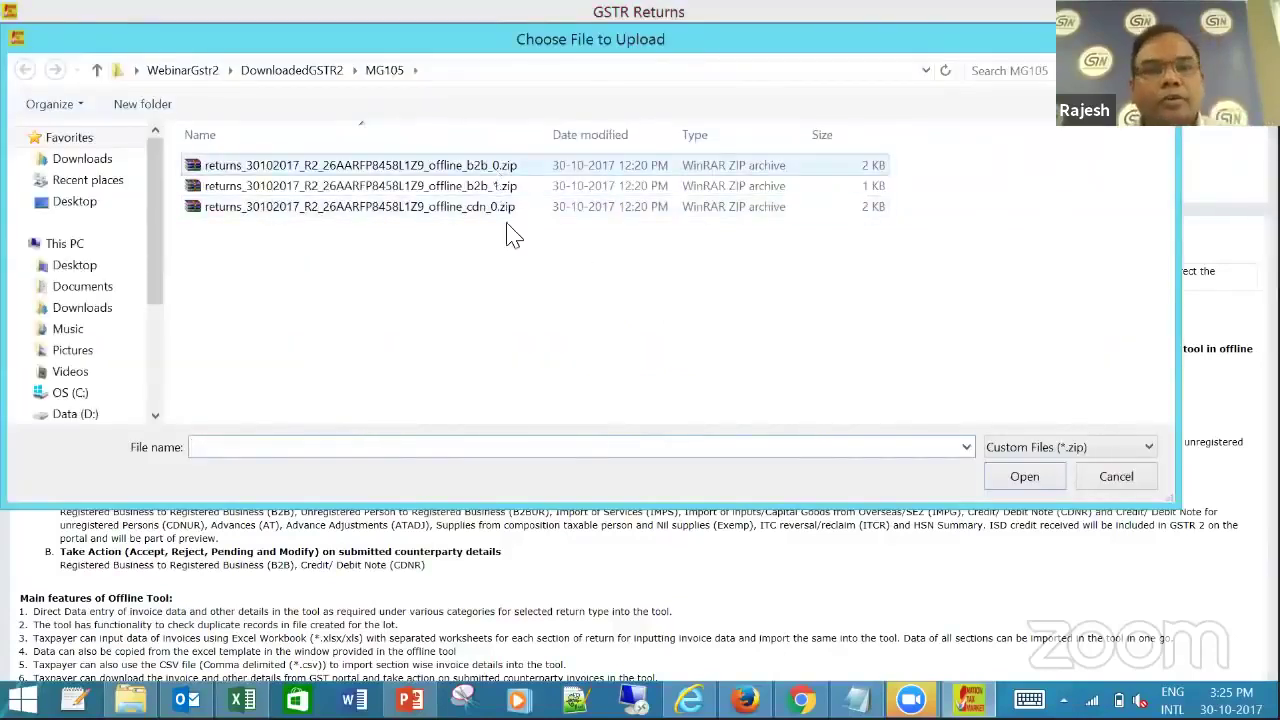
pyautogui.click(488, 168)
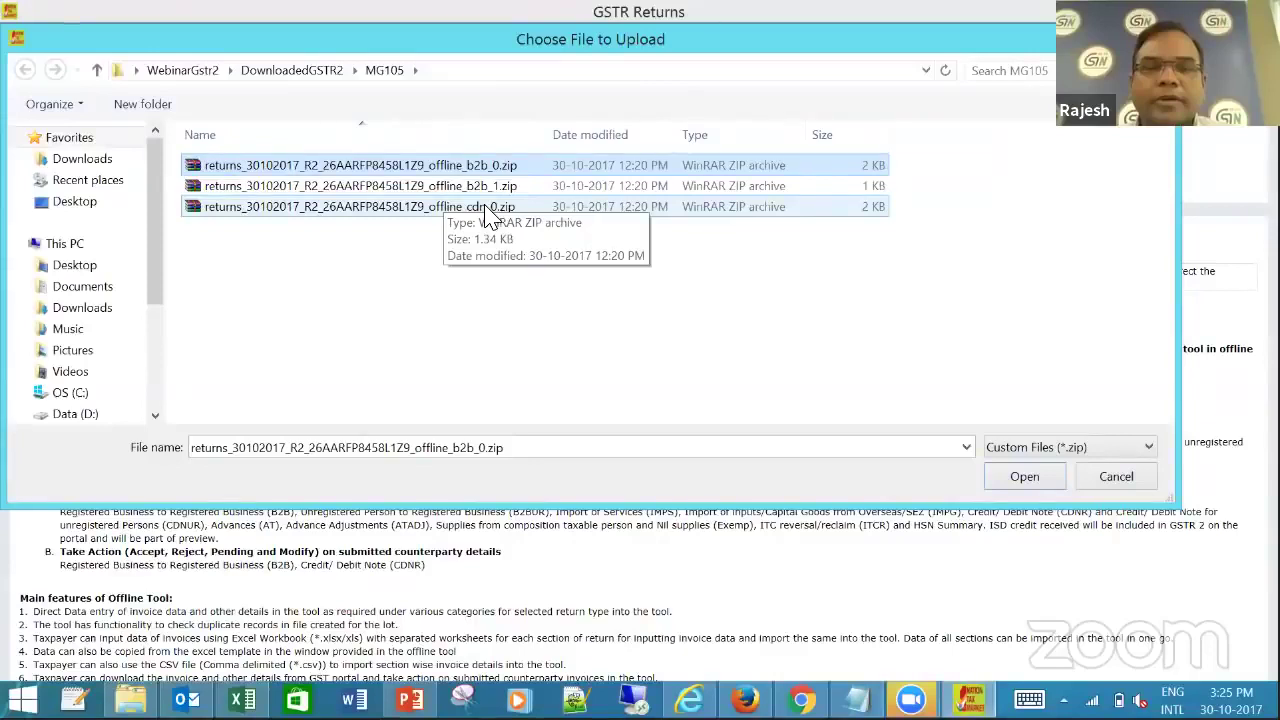
pyautogui.keyDown('ctrl'); pyautogui.click(430, 186); pyautogui.keyUp('ctrl')
pyautogui.keyDown('ctrl'); pyautogui.click(480, 208); pyautogui.keyUp('ctrl')
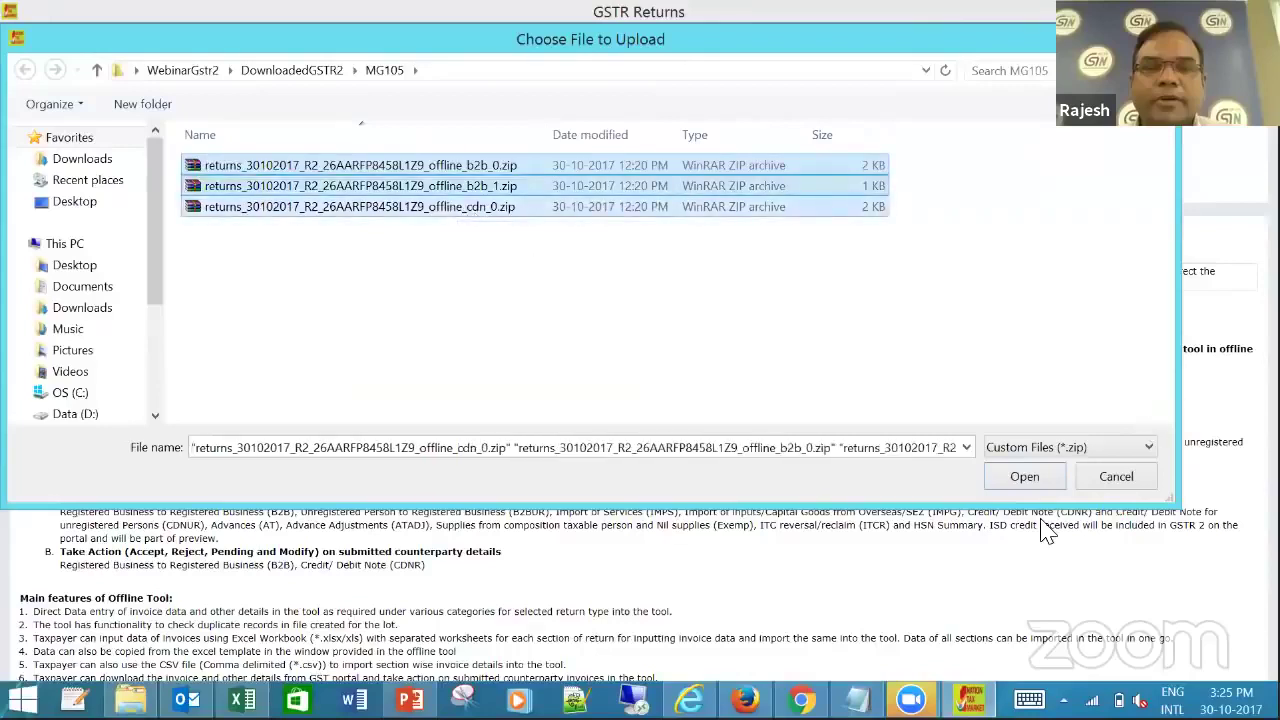
pyautogui.click(1036, 474)
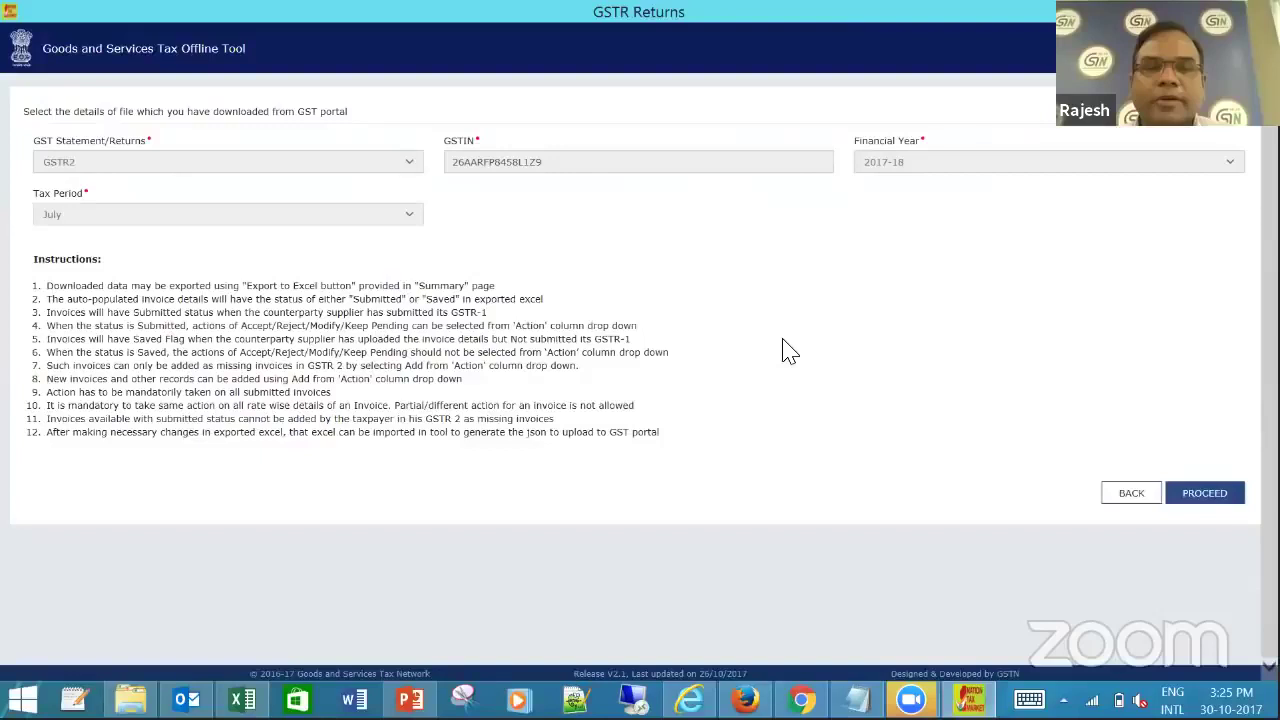
# Proceed to the July summary showing 11 B2B invoices, then go back to B2B Invoices.
pyautogui.click(1203, 495)
pyautogui.click(1182, 491)
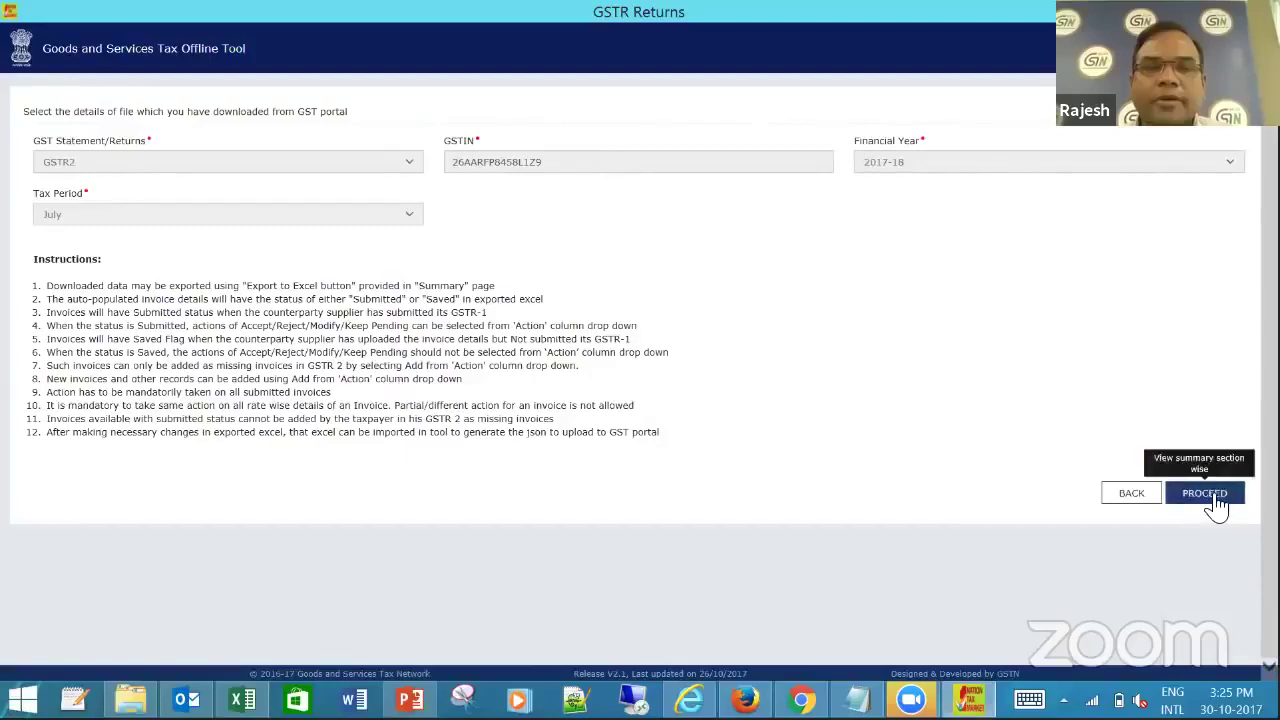
pyautogui.click(1215, 500)
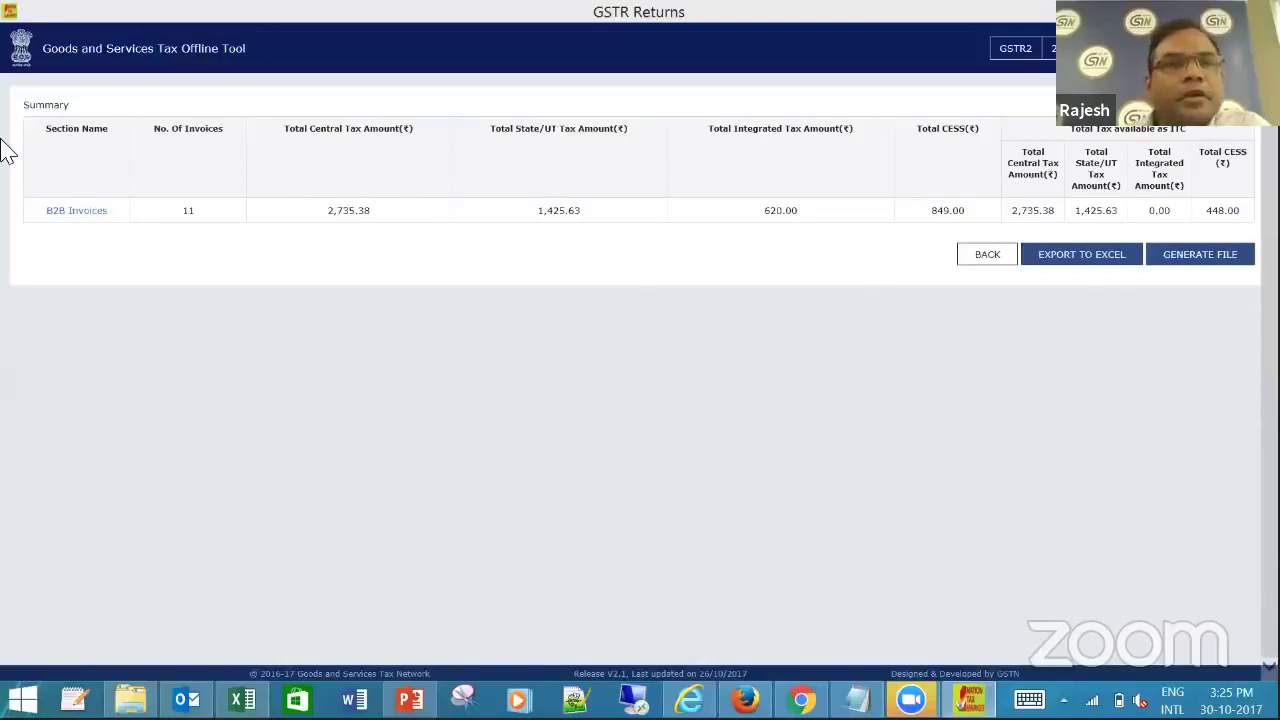
pyautogui.click(979, 266)
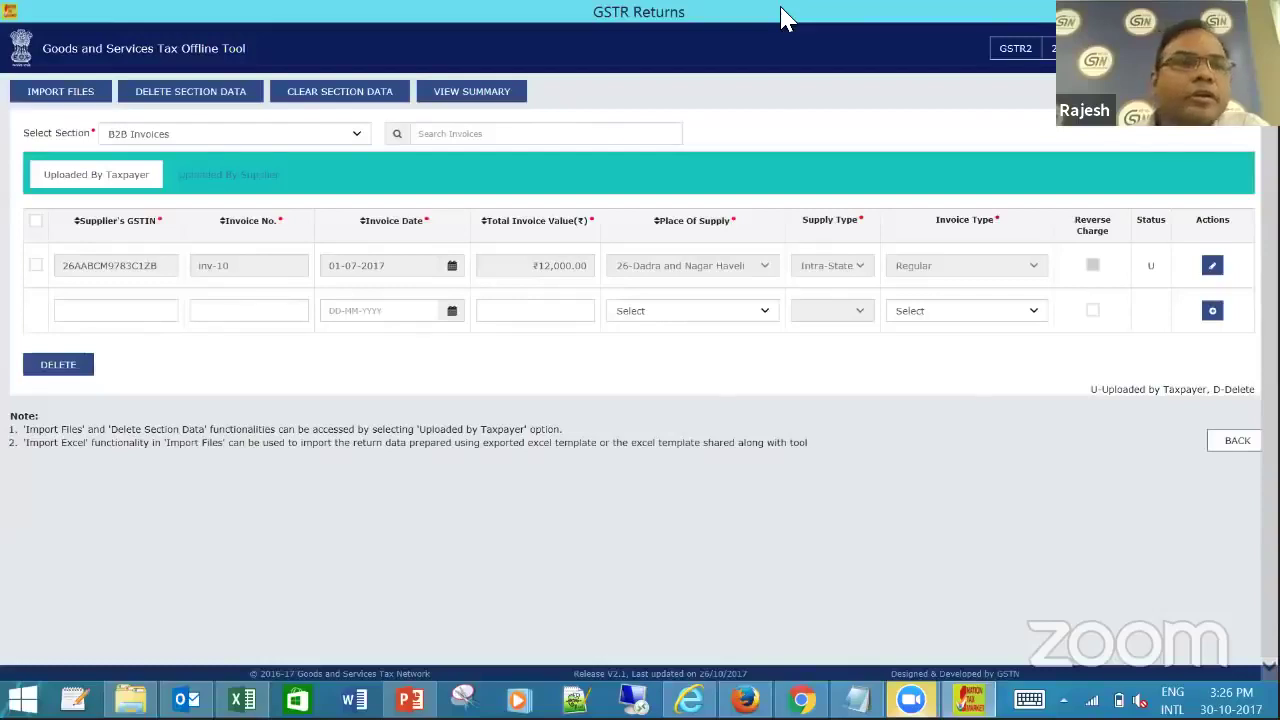
# Return to the offline tool's home page with the window maximized.
pyautogui.press('super+Down')
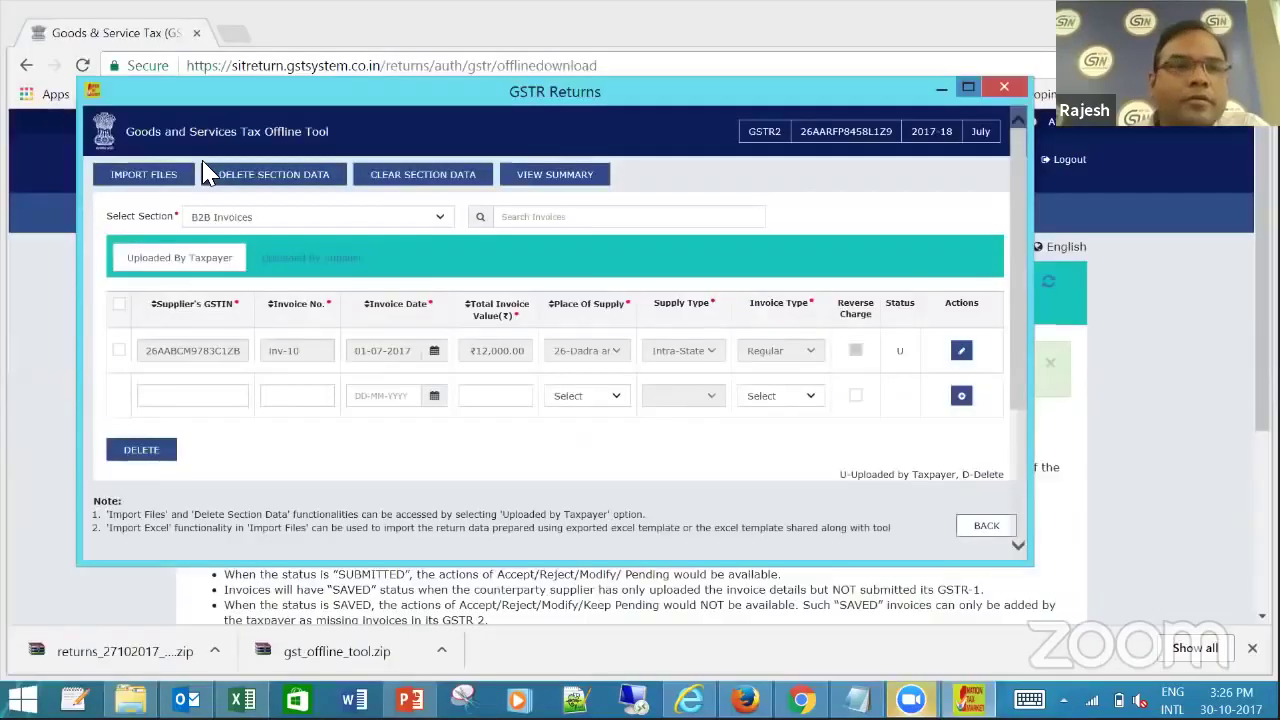
pyautogui.click(220, 134)
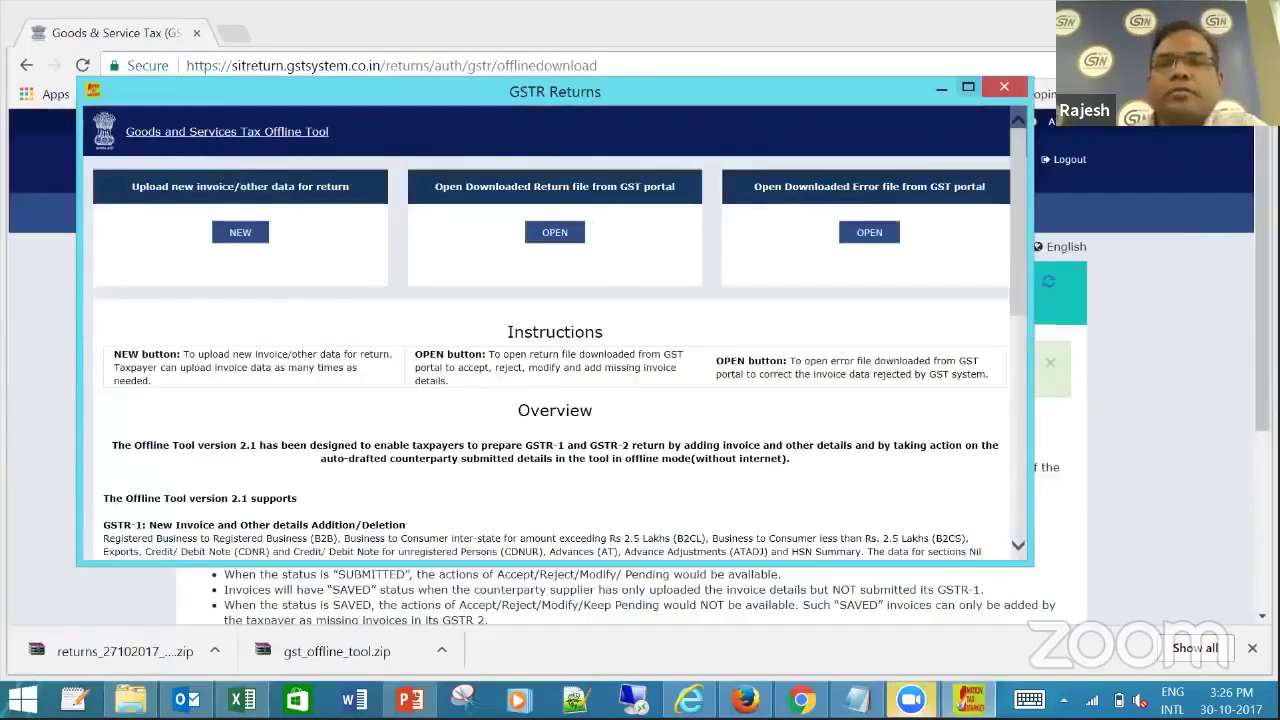
pyautogui.press('super+Up')
# Open all three downloaded GSTR-2 return zip files from the portal.
pyautogui.click(645, 152)
pyautogui.click(470, 166)
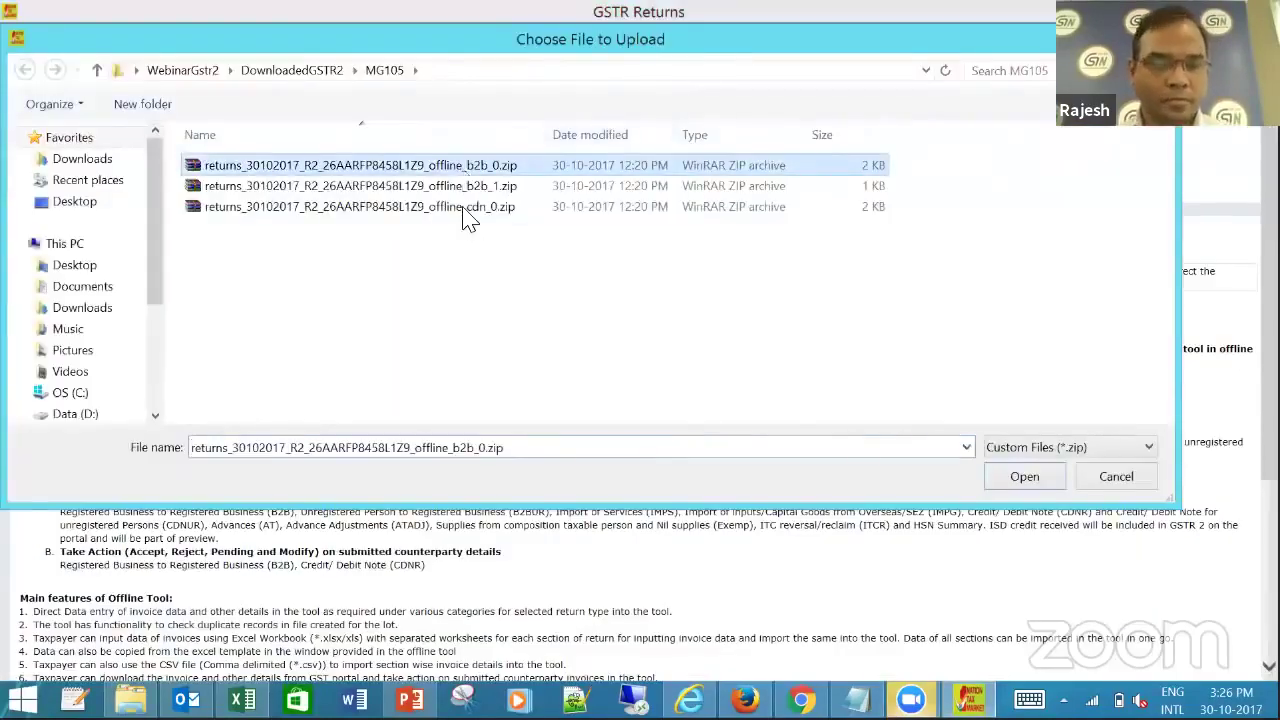
pyautogui.keyDown('shift'); pyautogui.click(466, 207); pyautogui.keyUp('shift')
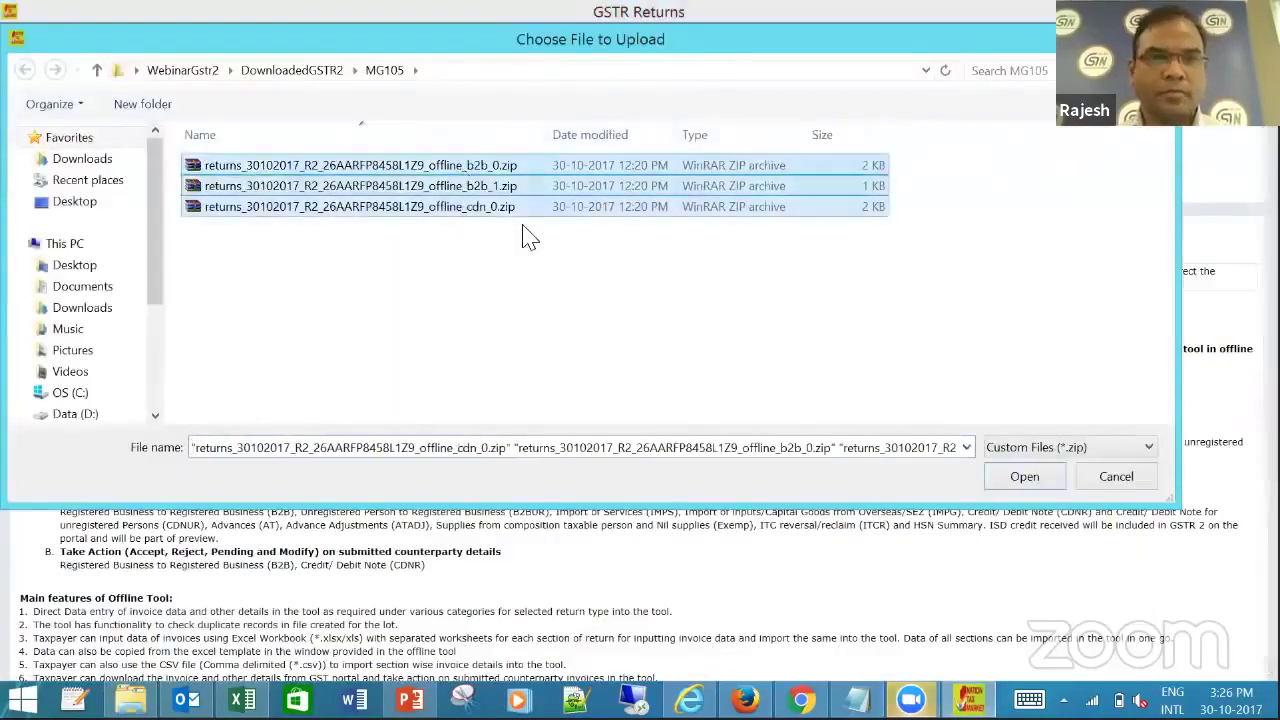
pyautogui.keyDown('ctrl'); pyautogui.click(510, 166); pyautogui.keyUp('ctrl')
pyautogui.keyDown('ctrl'); pyautogui.click(492, 182); pyautogui.keyUp('ctrl')
pyautogui.keyDown('ctrl'); pyautogui.click(492, 167); pyautogui.keyUp('ctrl')
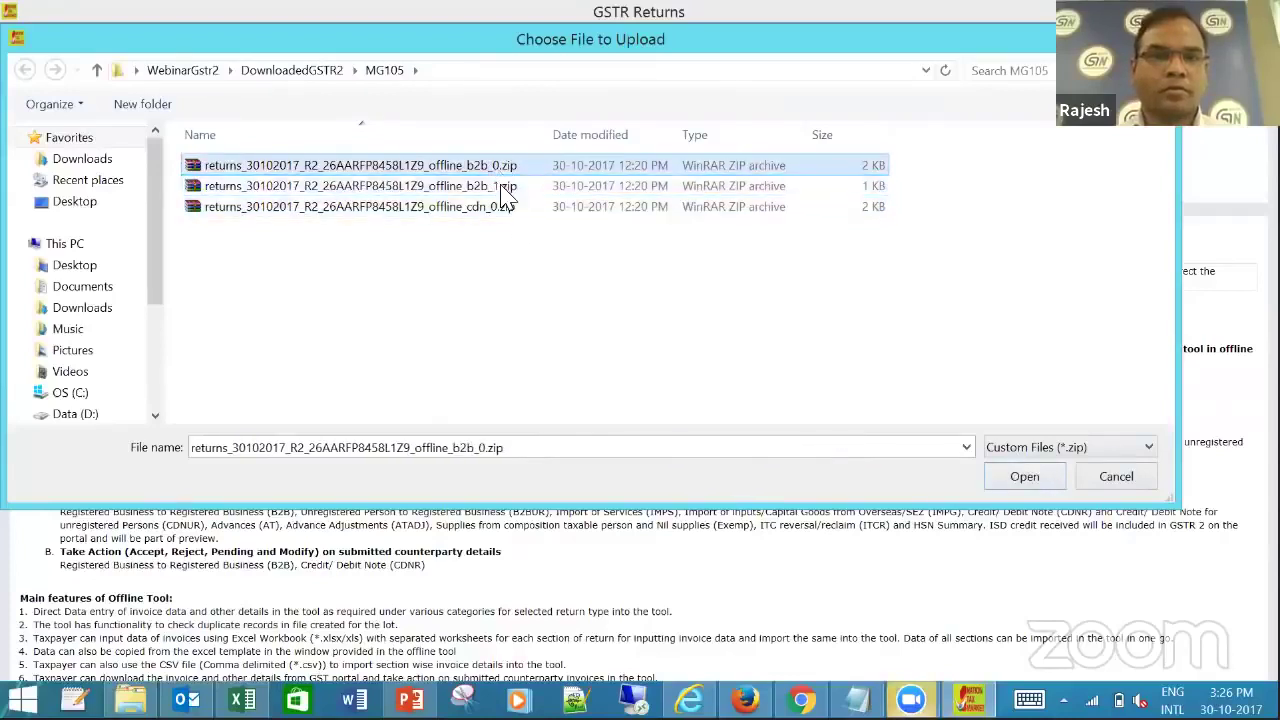
pyautogui.keyDown('ctrl'); pyautogui.click(505, 186); pyautogui.keyUp('ctrl')
pyautogui.click(1025, 477)
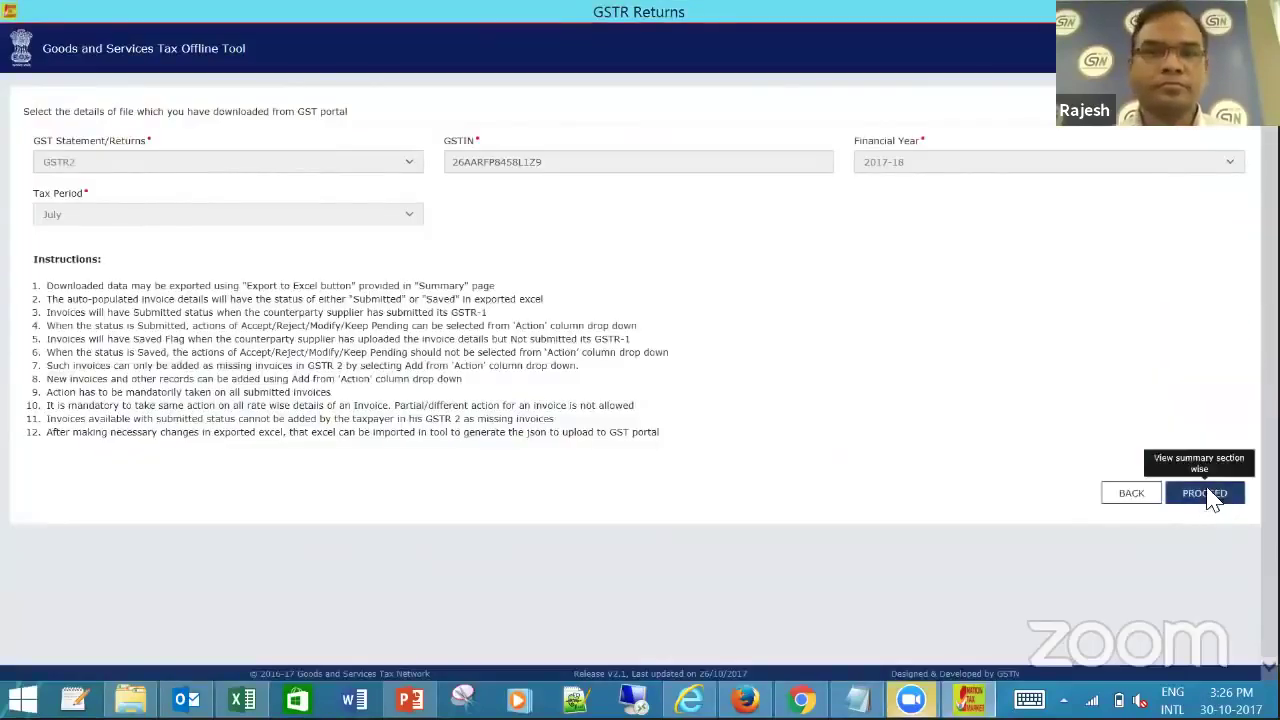
# Proceed to the Summary and list the supplier-uploaded B2B invoices, vo-1 to vo-5 and inv-10 to inv-50.
pyautogui.click(1206, 496)
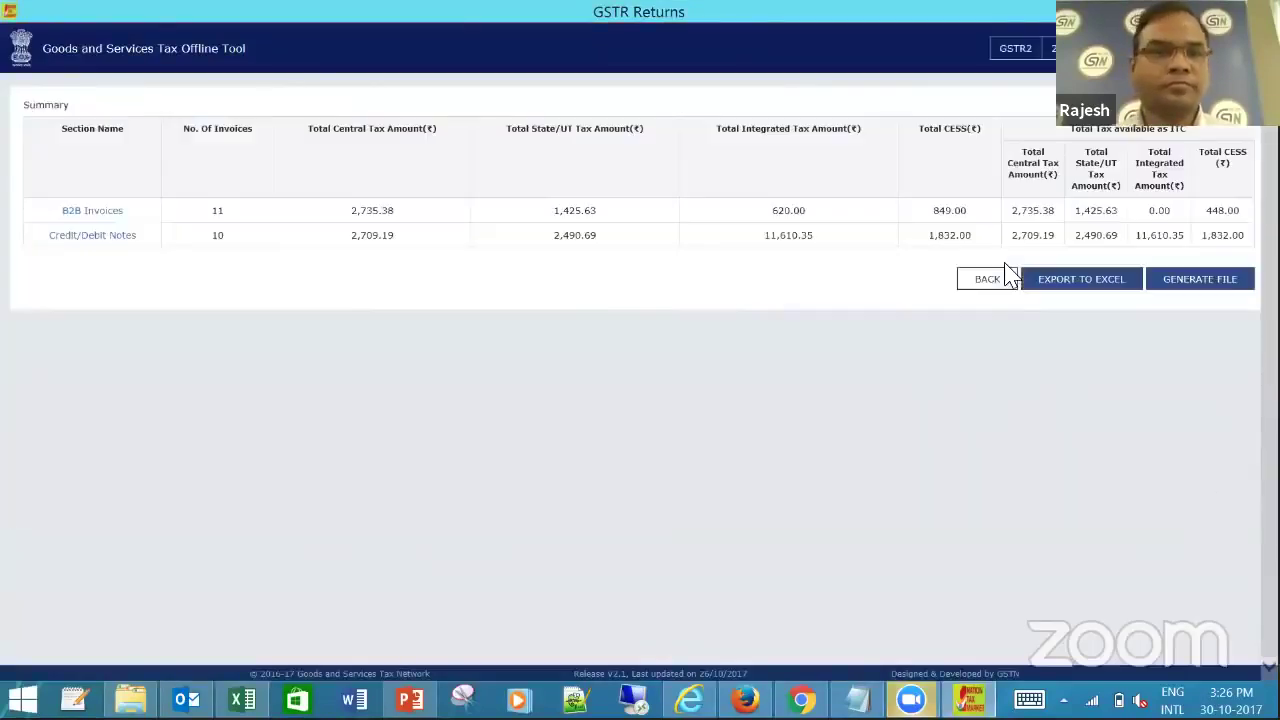
pyautogui.click(90, 213)
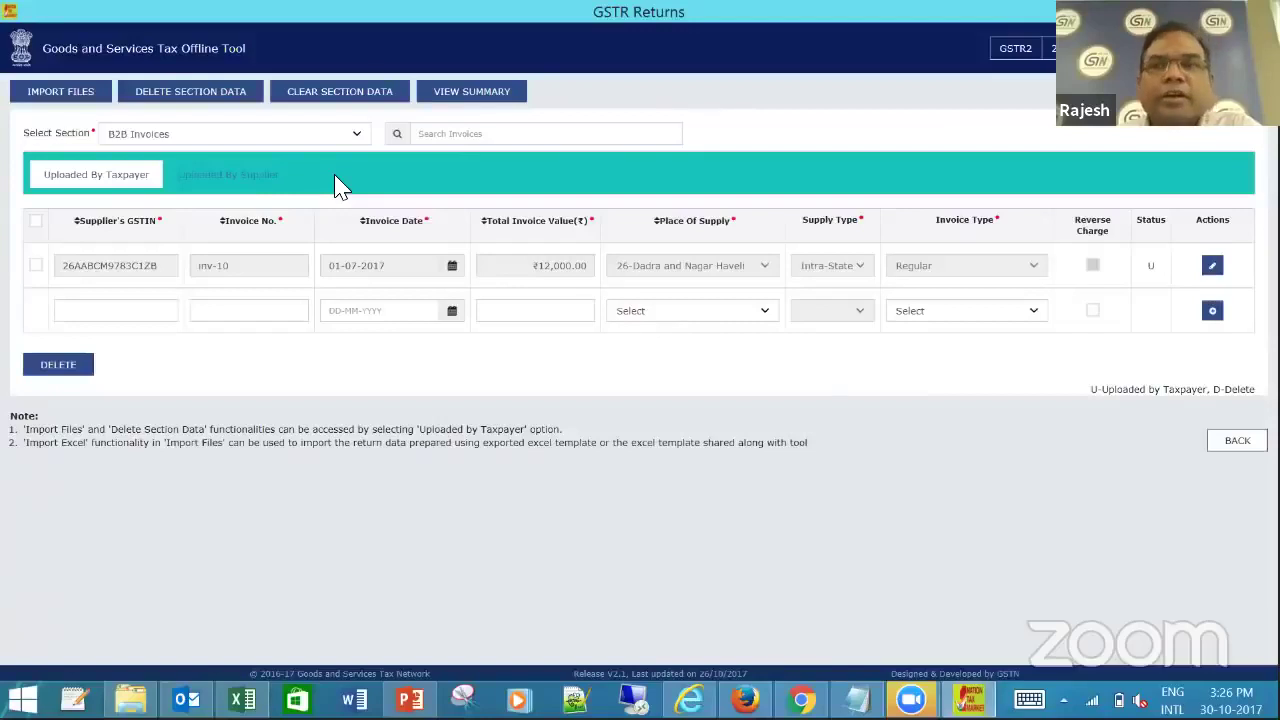
pyautogui.click(268, 185)
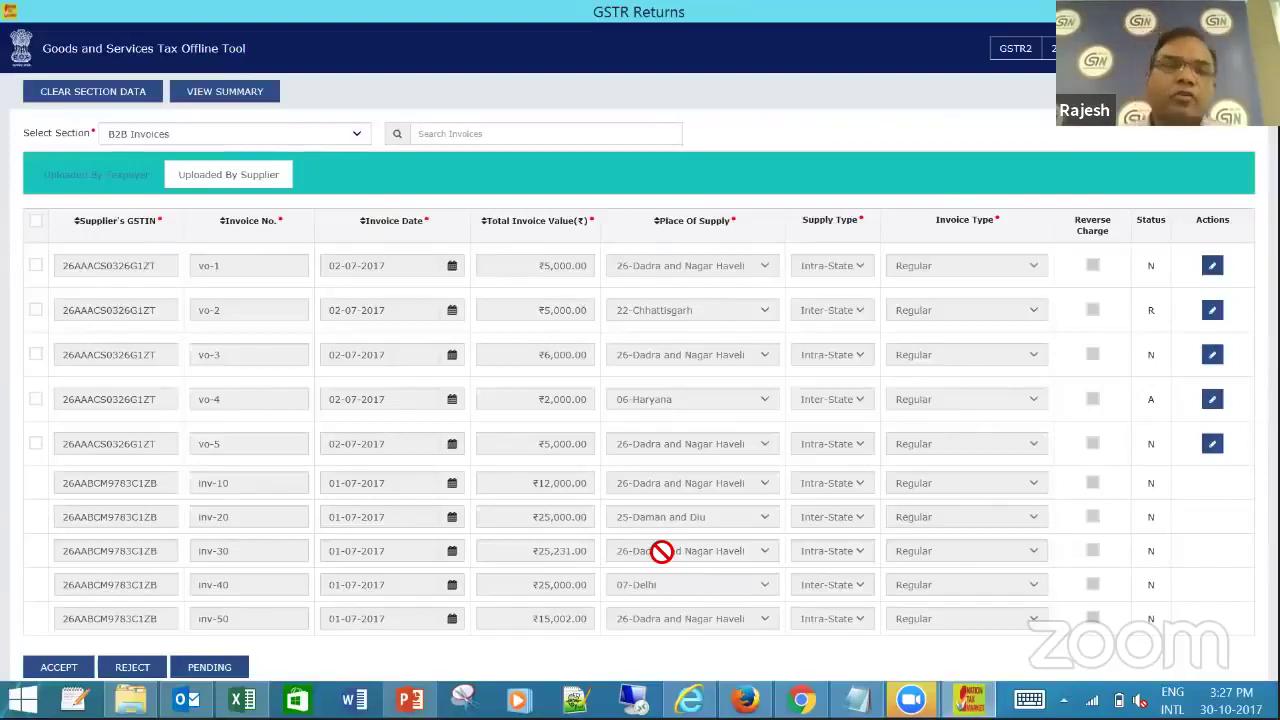
# Check the invoice statuses (vo-4 accepted, vo-2 rejected, others N), then tick invoice vo-1.
pyautogui.click(35, 265)
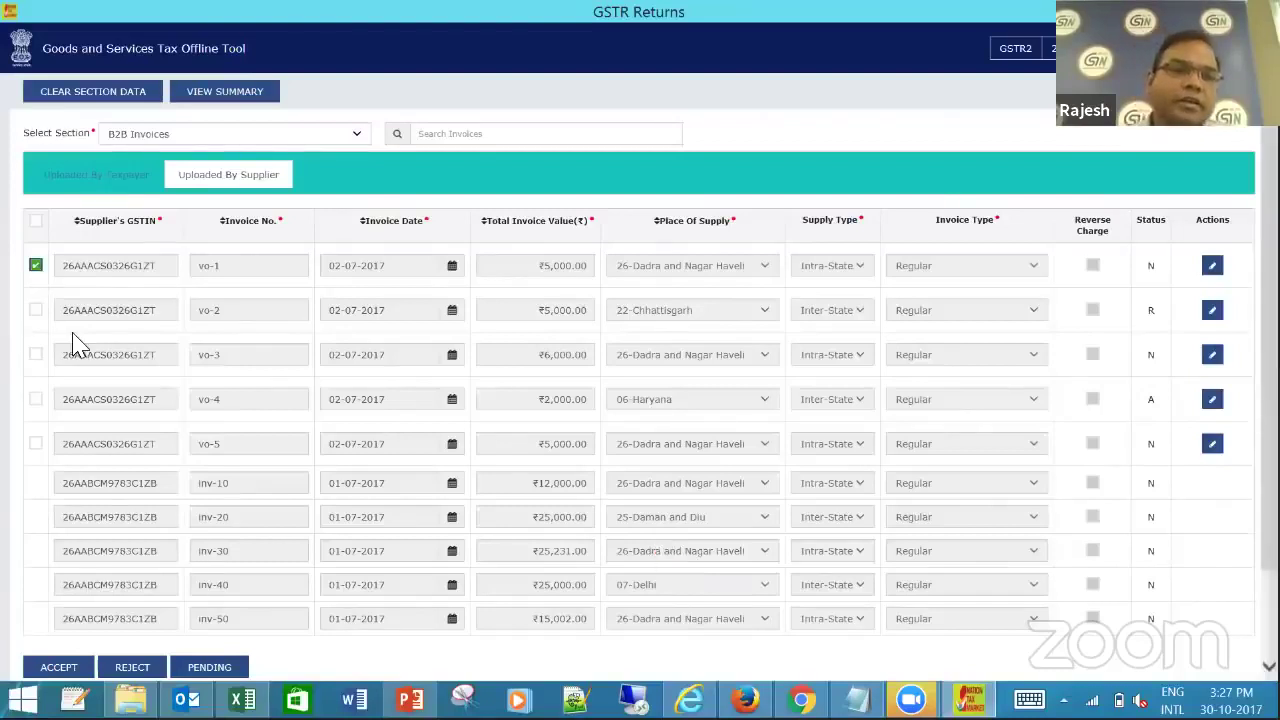
pyautogui.scroll(-1, 72, 343)
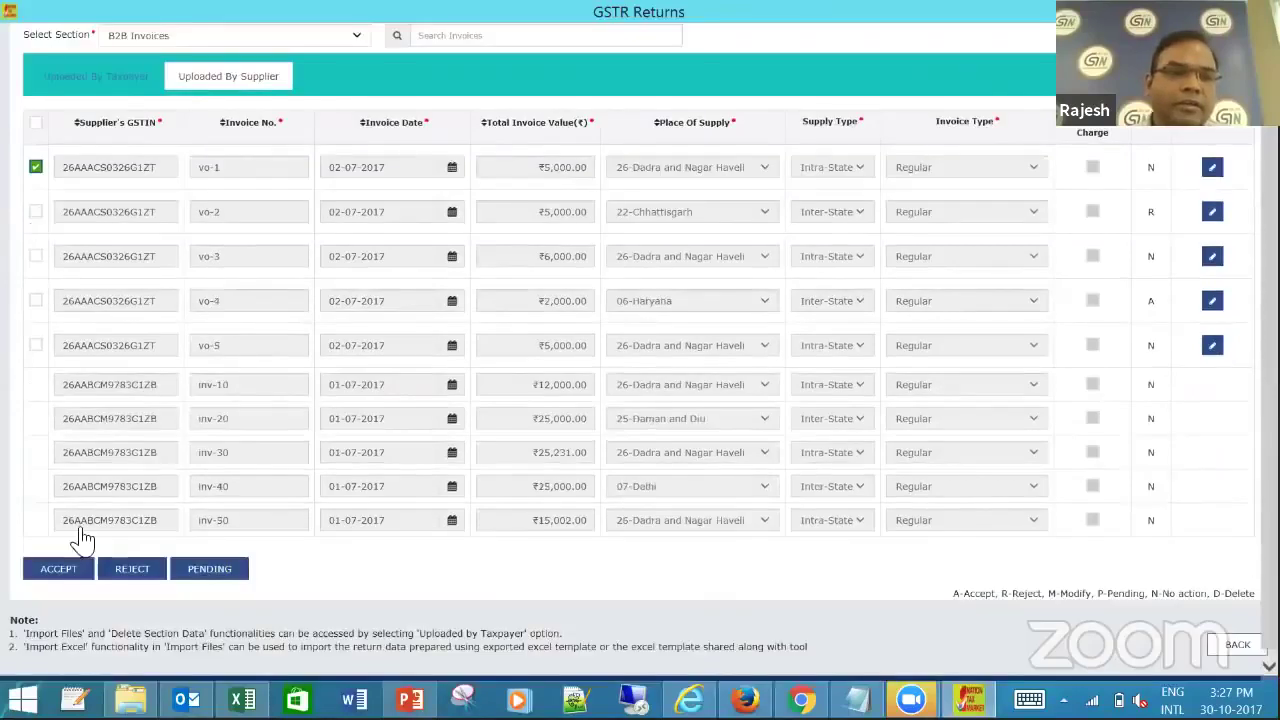
pyautogui.click(35, 167)
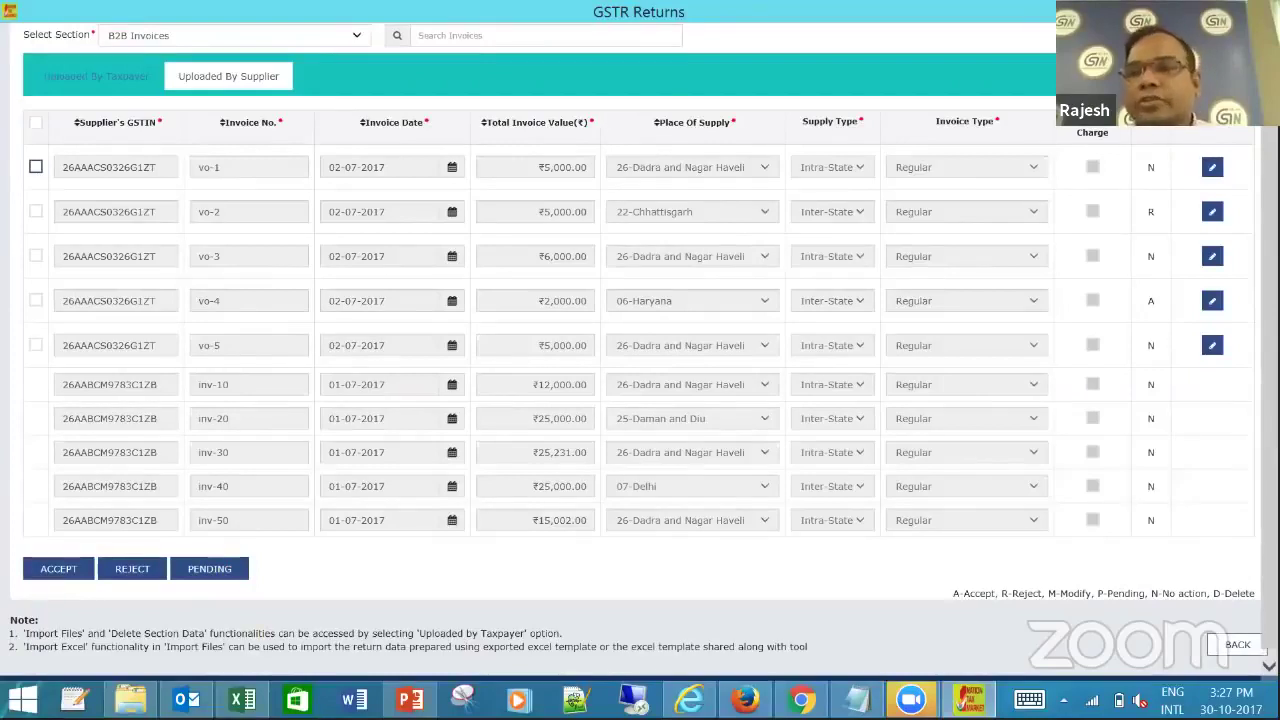
pyautogui.doubleClick(1151, 168)
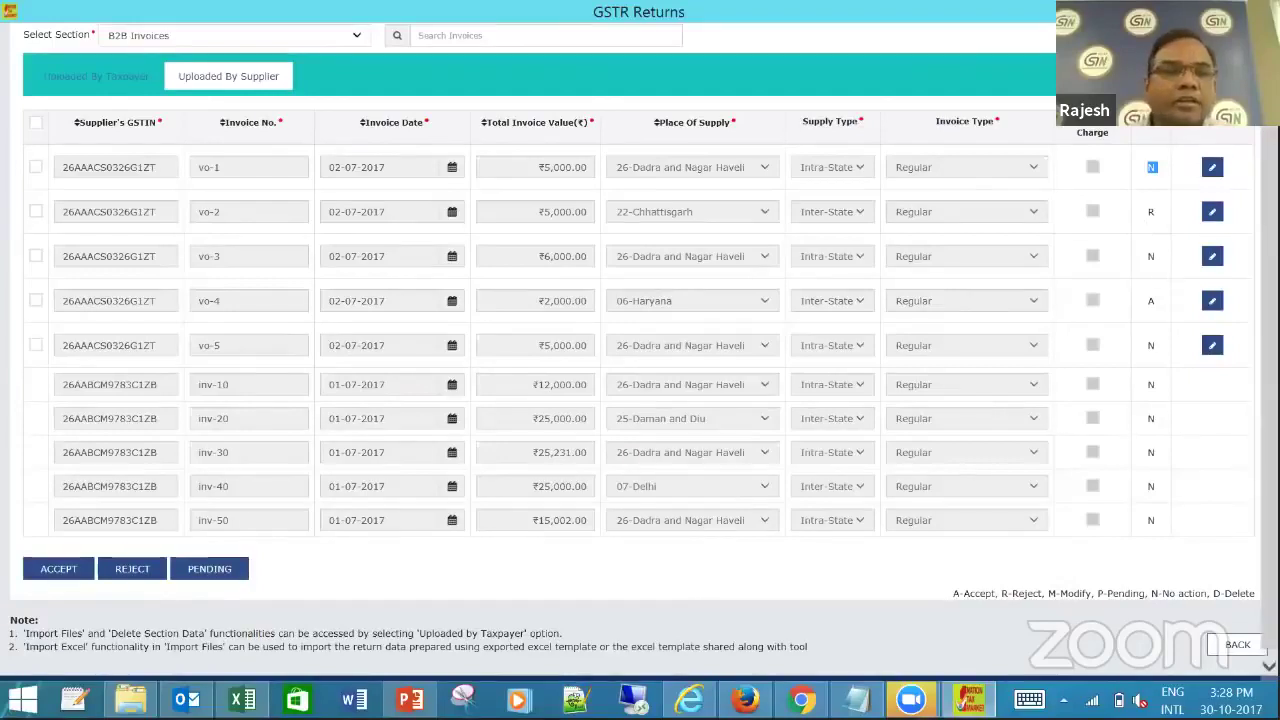
pyautogui.click(1155, 268)
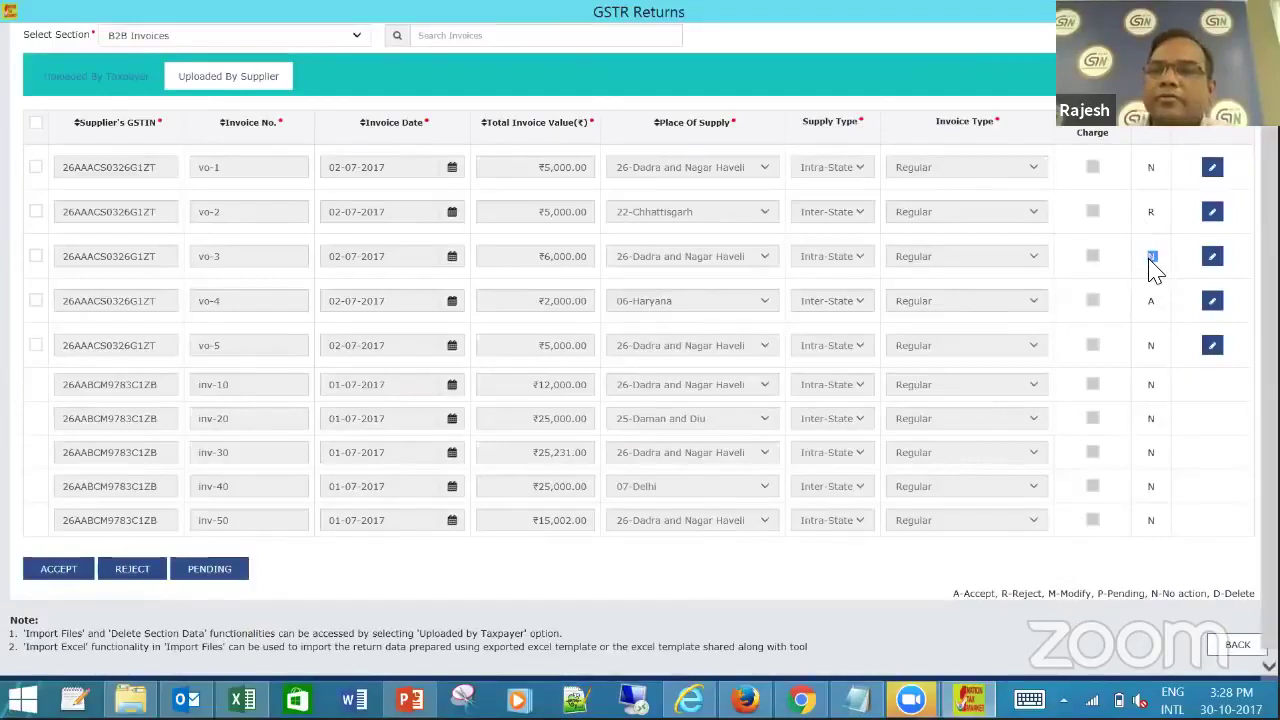
pyautogui.click(1150, 306)
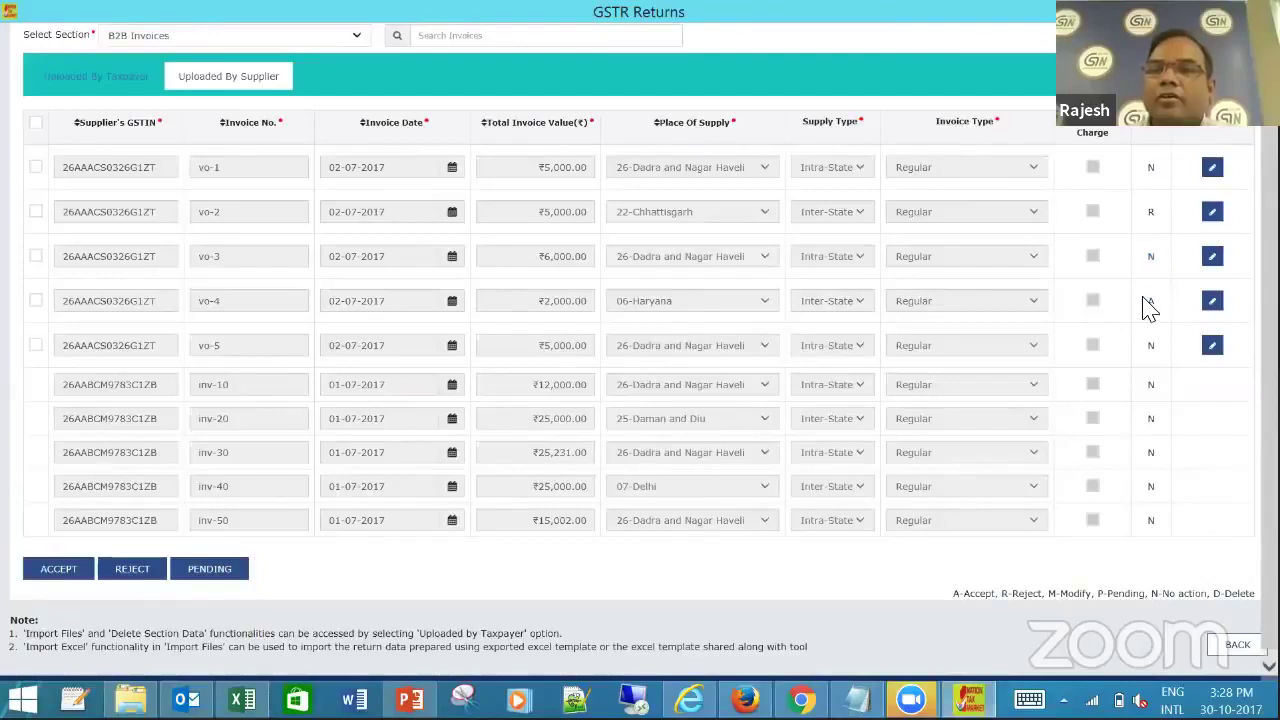
pyautogui.doubleClick(1155, 302)
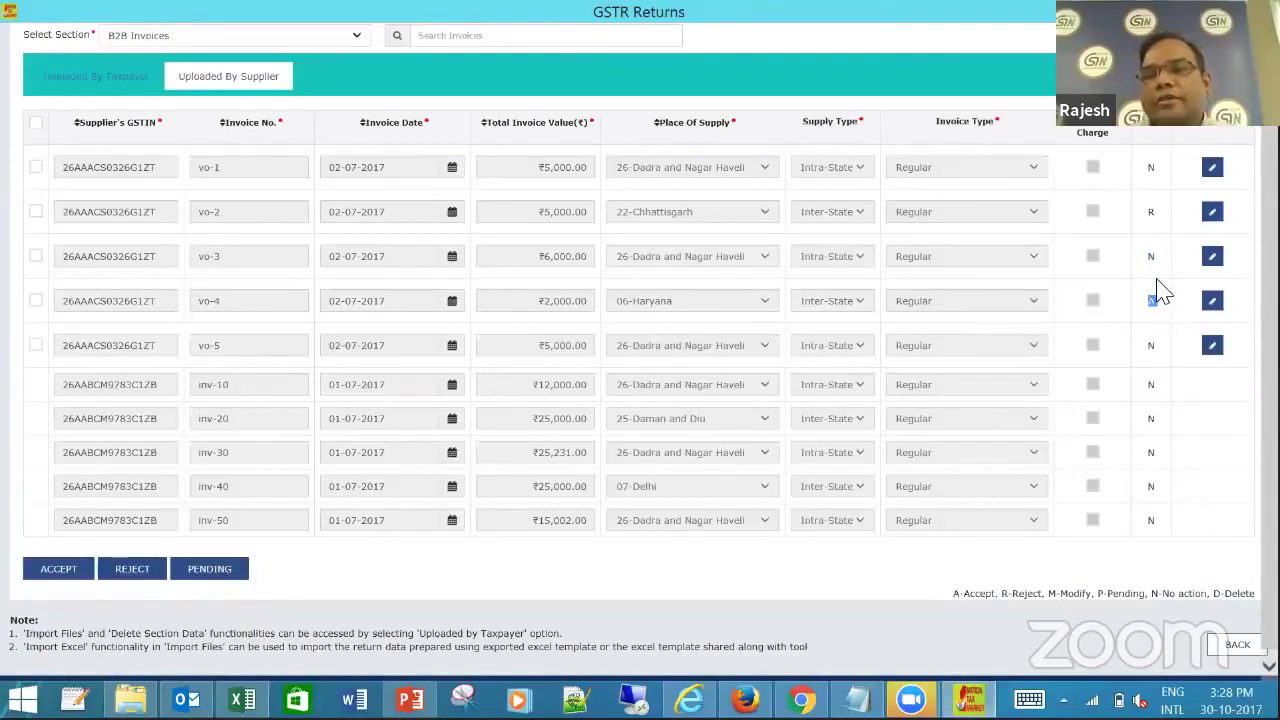
pyautogui.click(1157, 289)
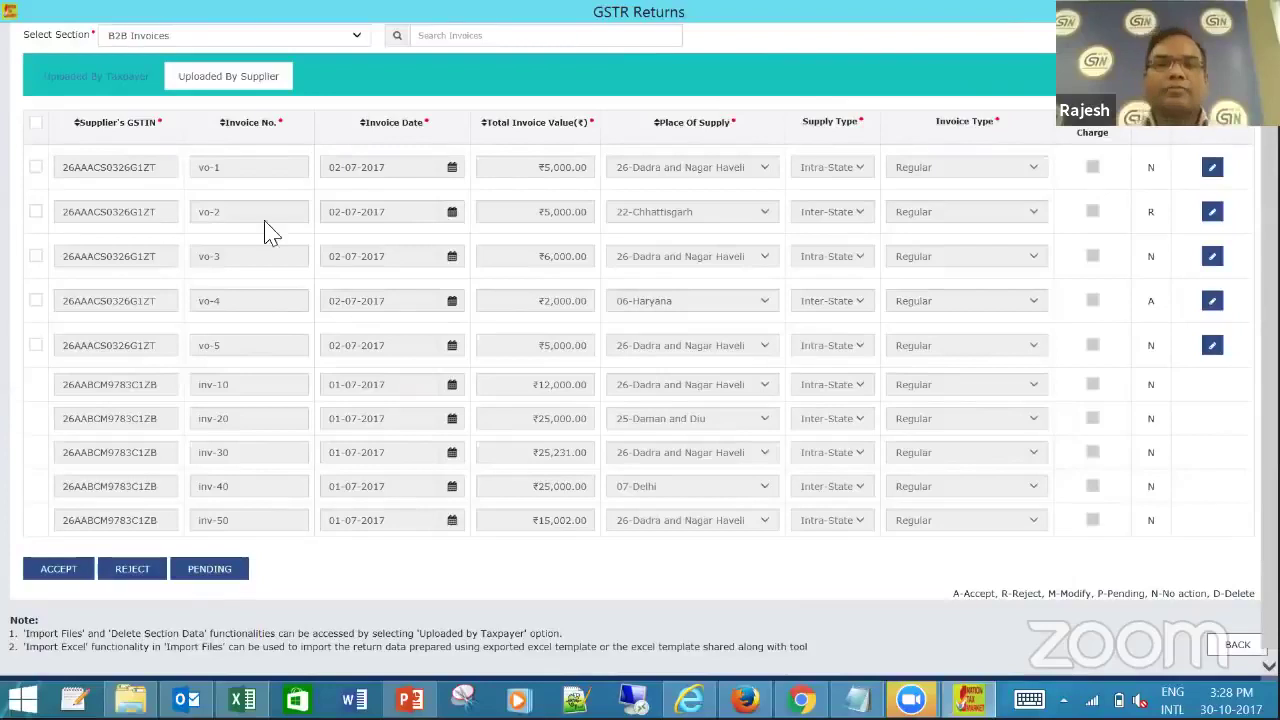
pyautogui.click(36, 169)
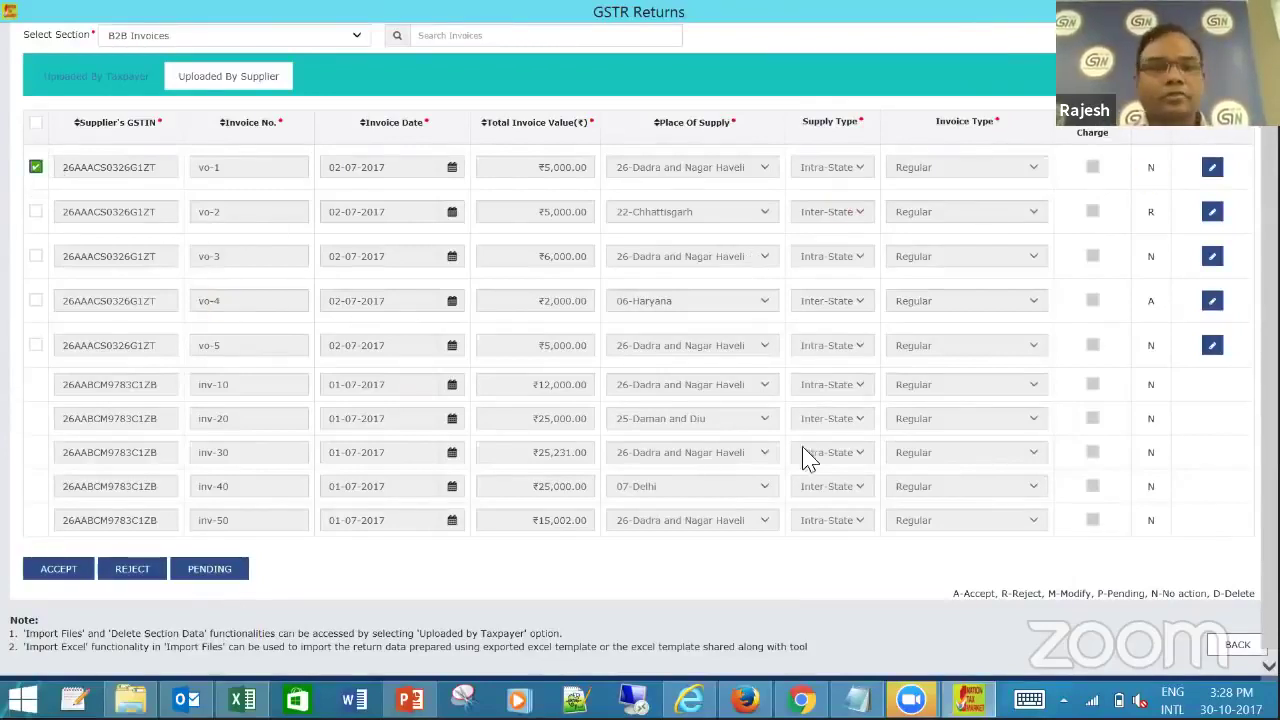
# Accept invoice vo-1 and confirm, so its status becomes A.
pyautogui.click(65, 578)
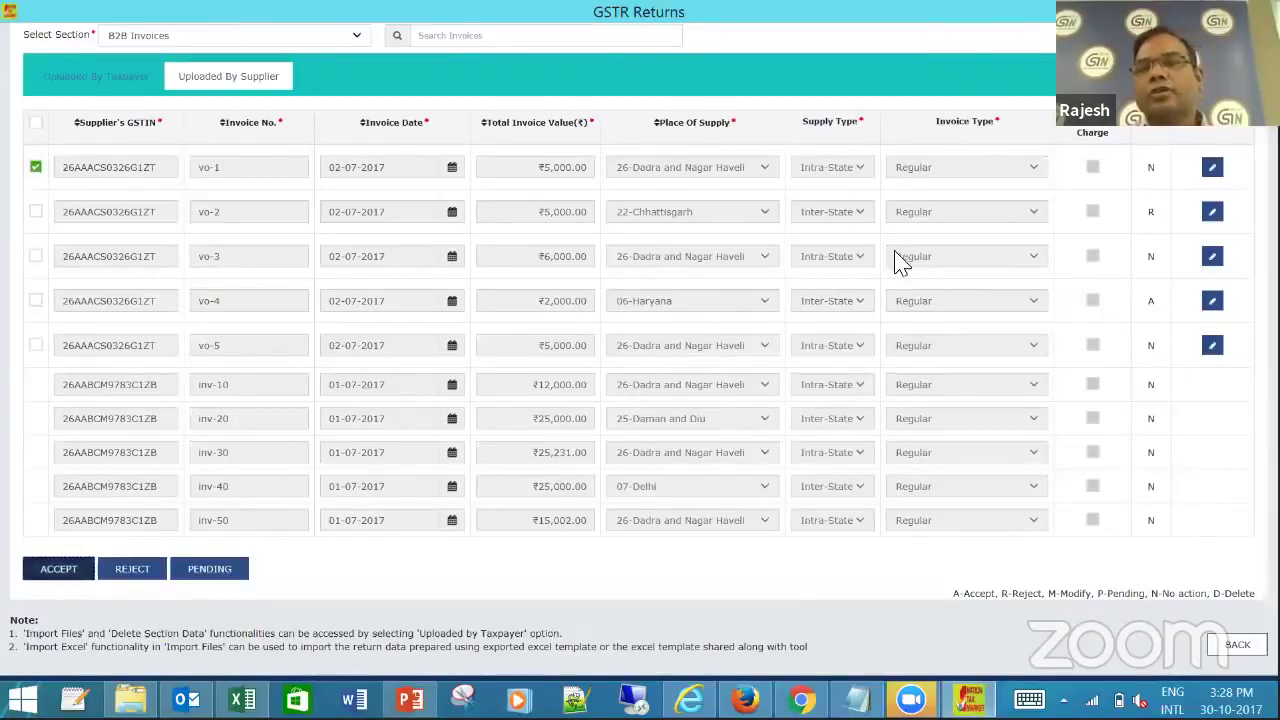
pyautogui.click(666, 240)
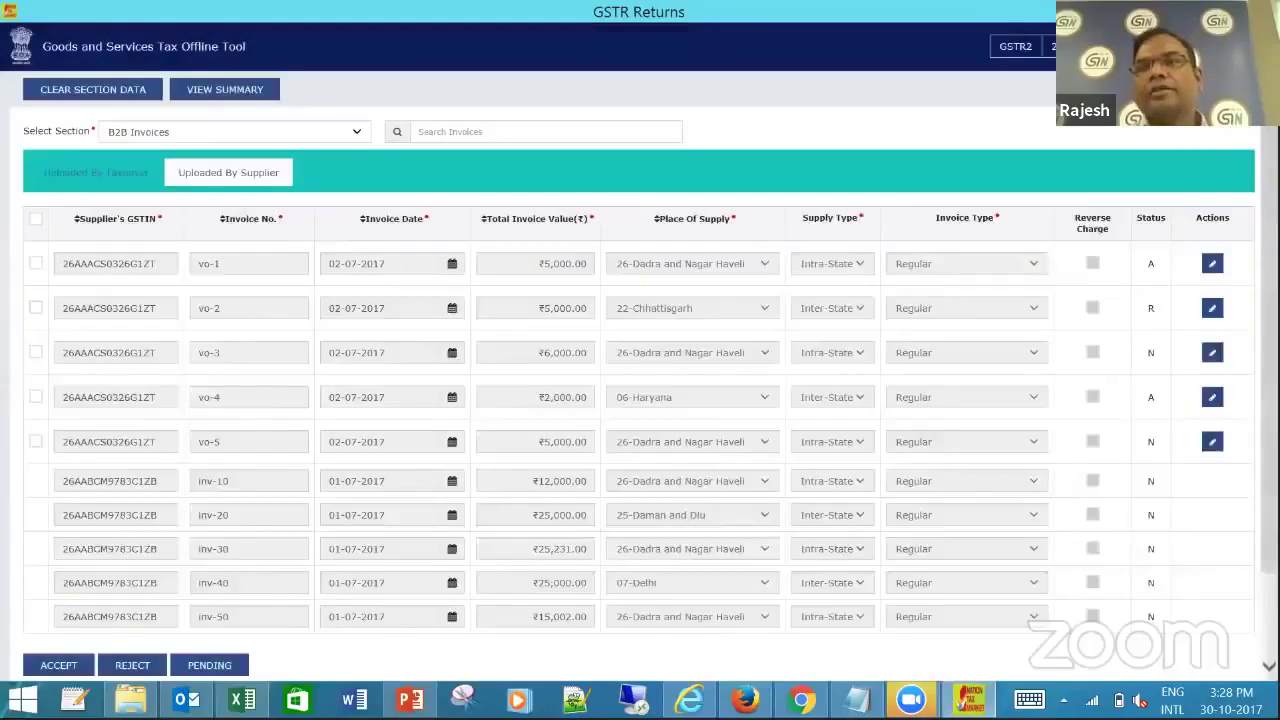
pyautogui.doubleClick(1153, 266)
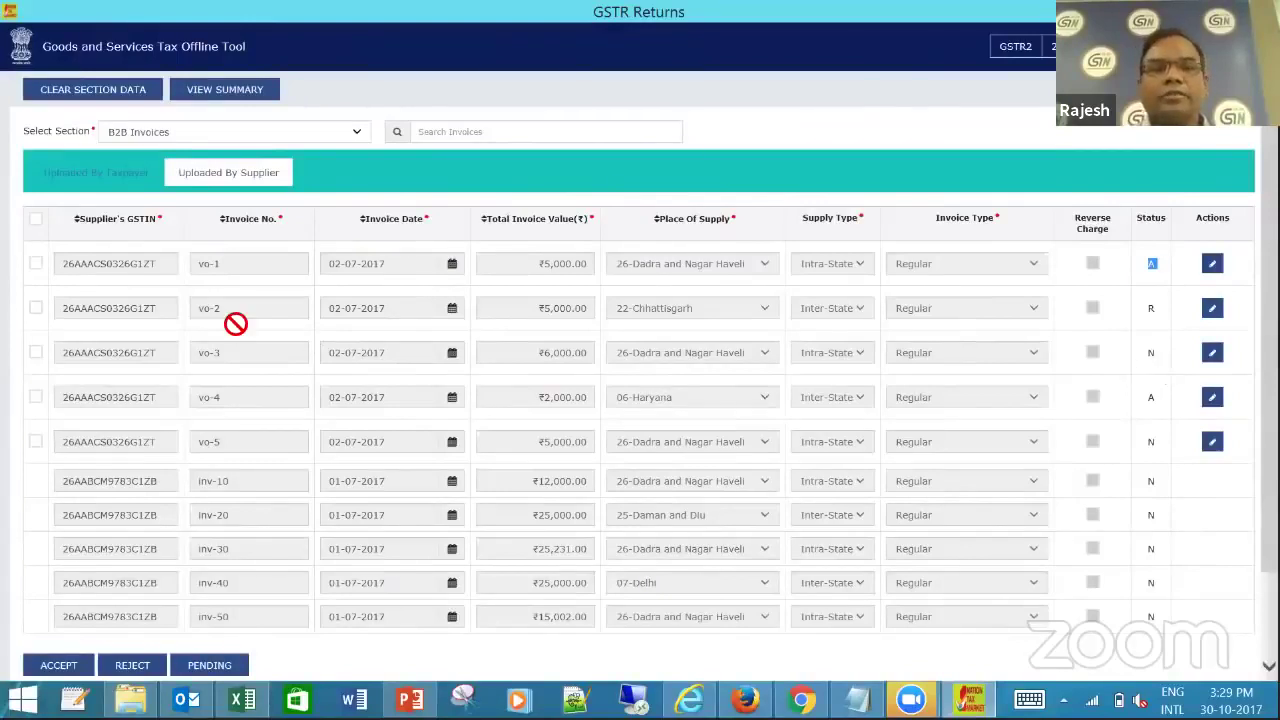
# Edit invoice VO-3 to change its 3% State/UT tax amount to 2000 and update it.
pyautogui.click(1208, 356)
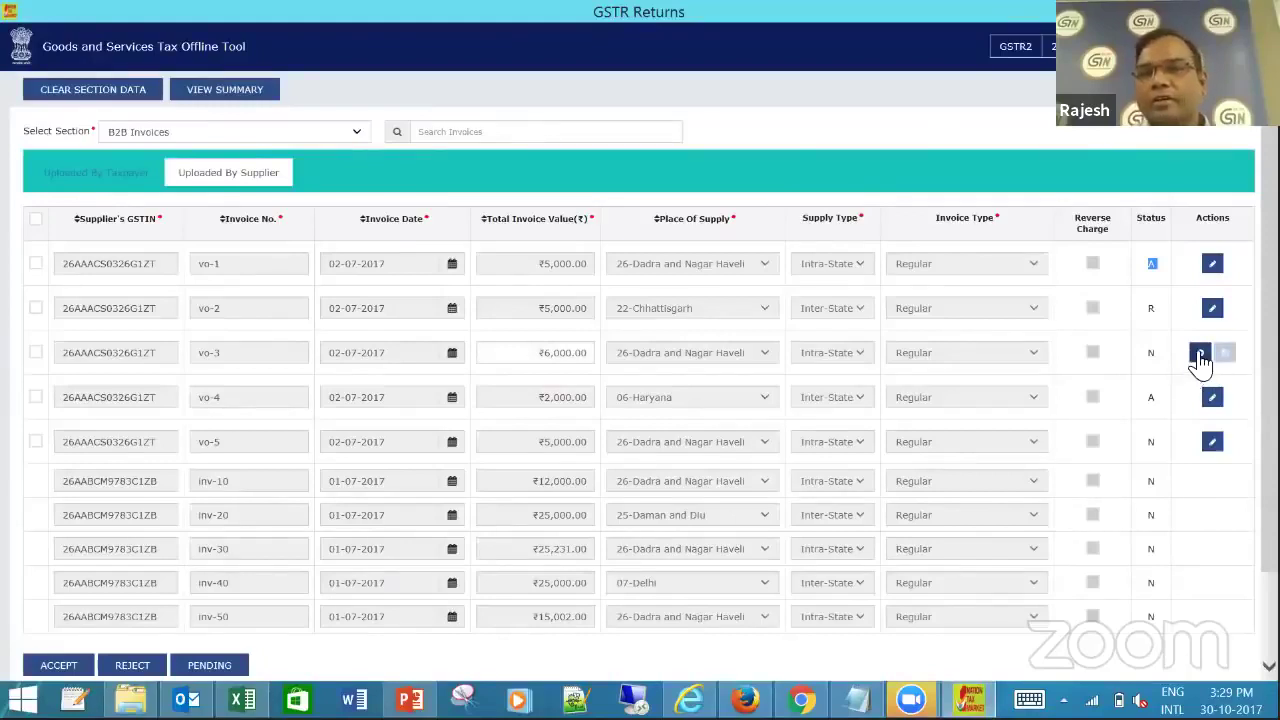
pyautogui.click(1199, 357)
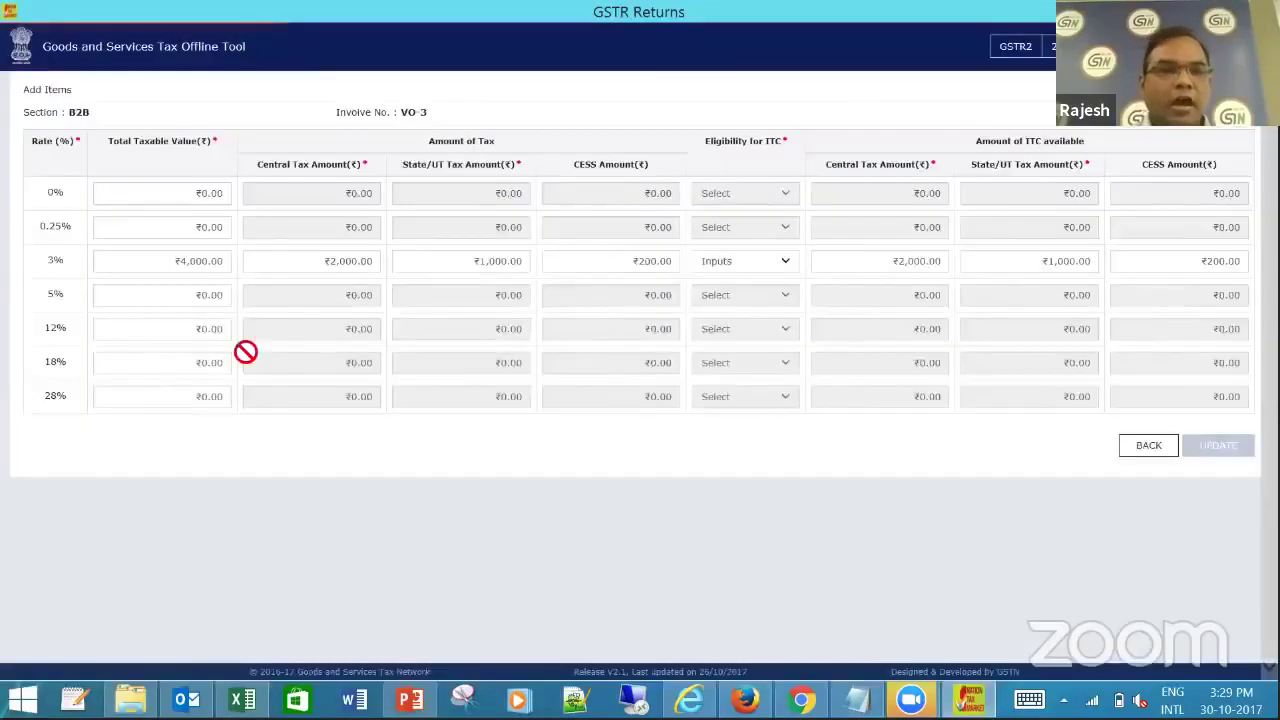
pyautogui.click(346, 261)
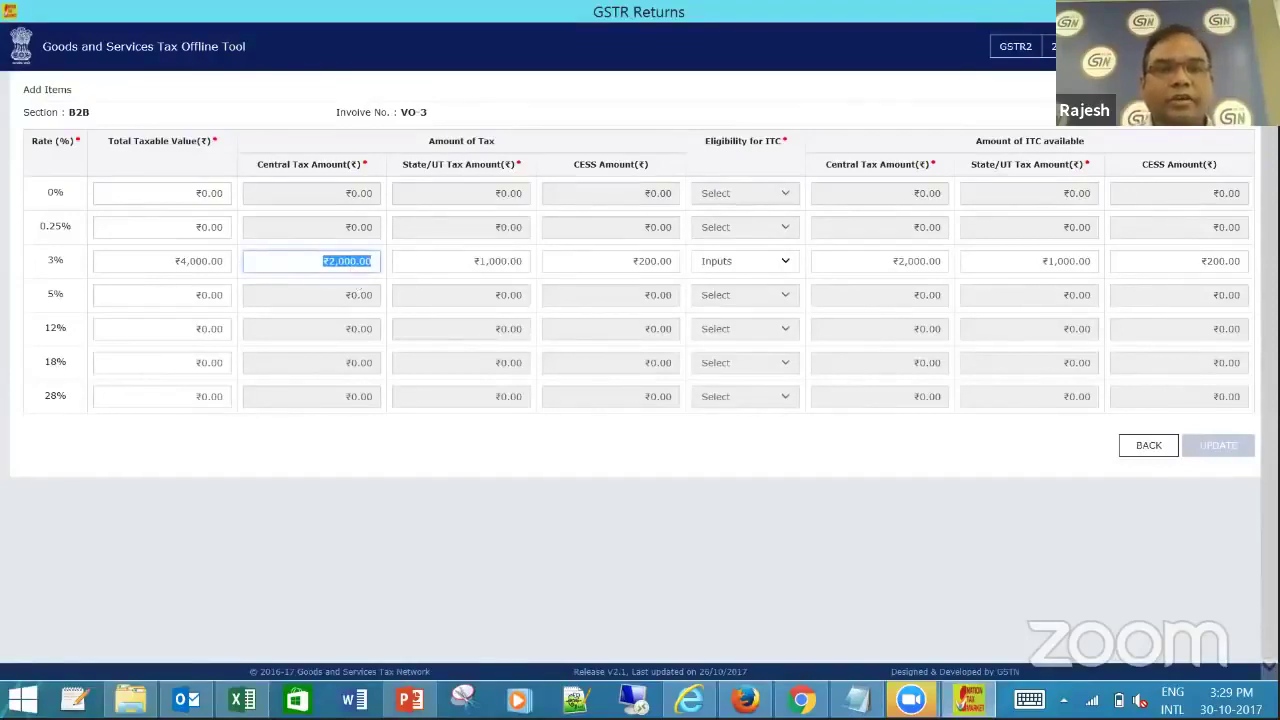
pyautogui.click(460, 268)
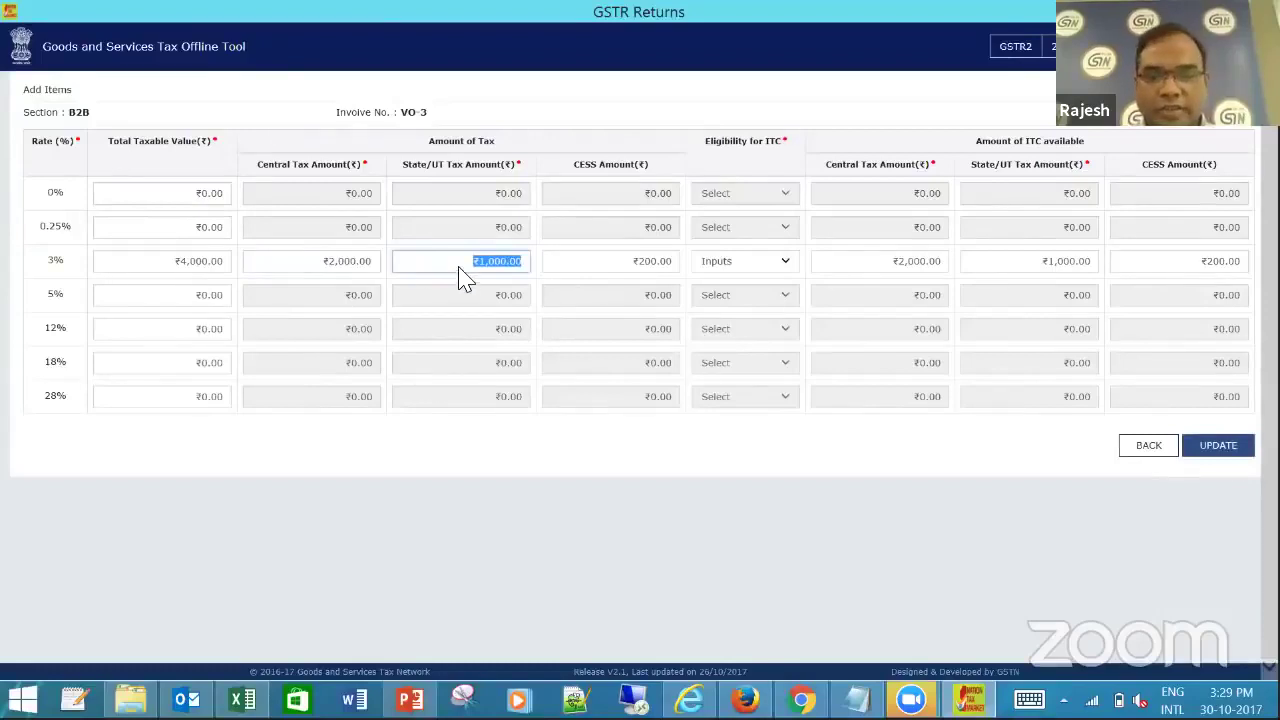
pyautogui.write('2000')
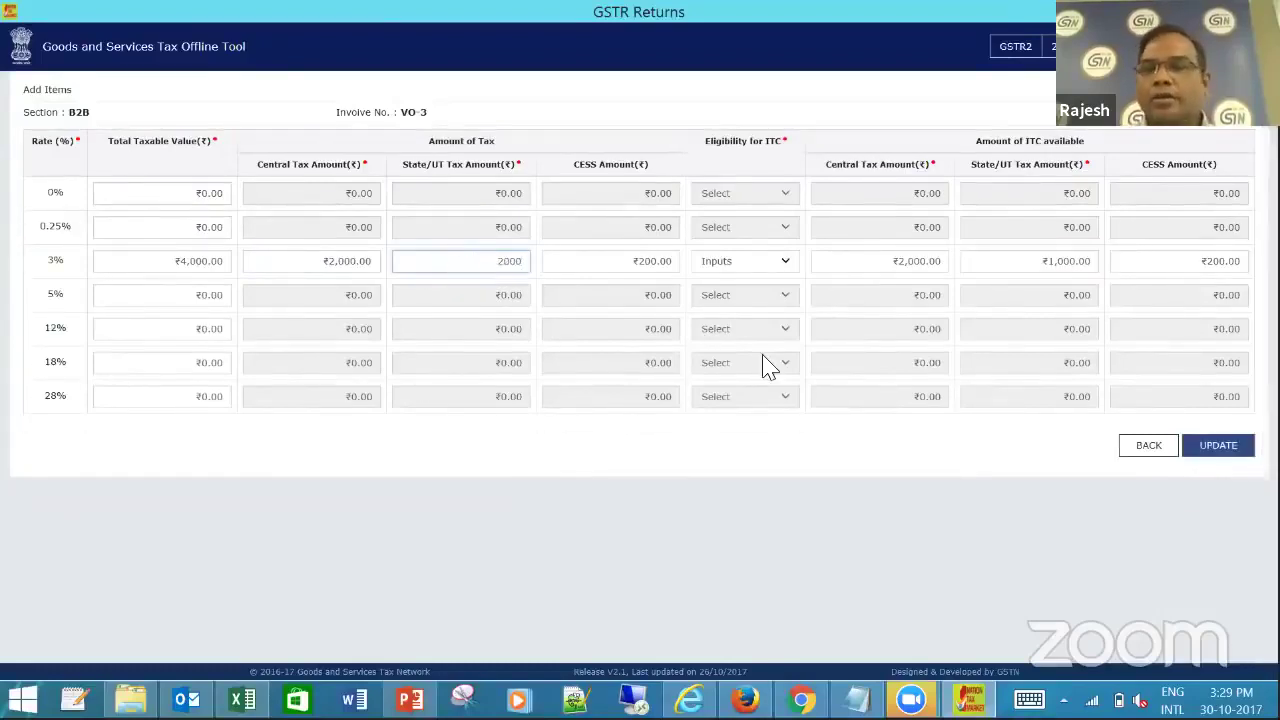
pyautogui.click(1222, 446)
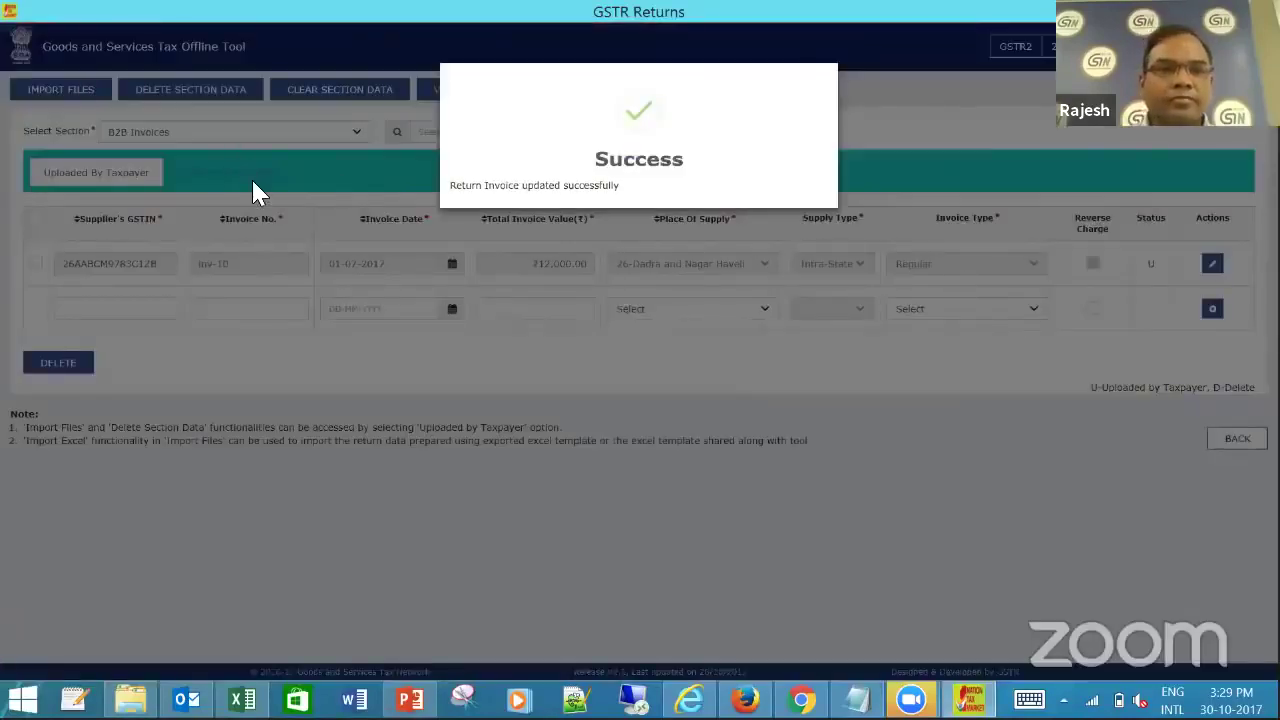
pyautogui.click(252, 183)
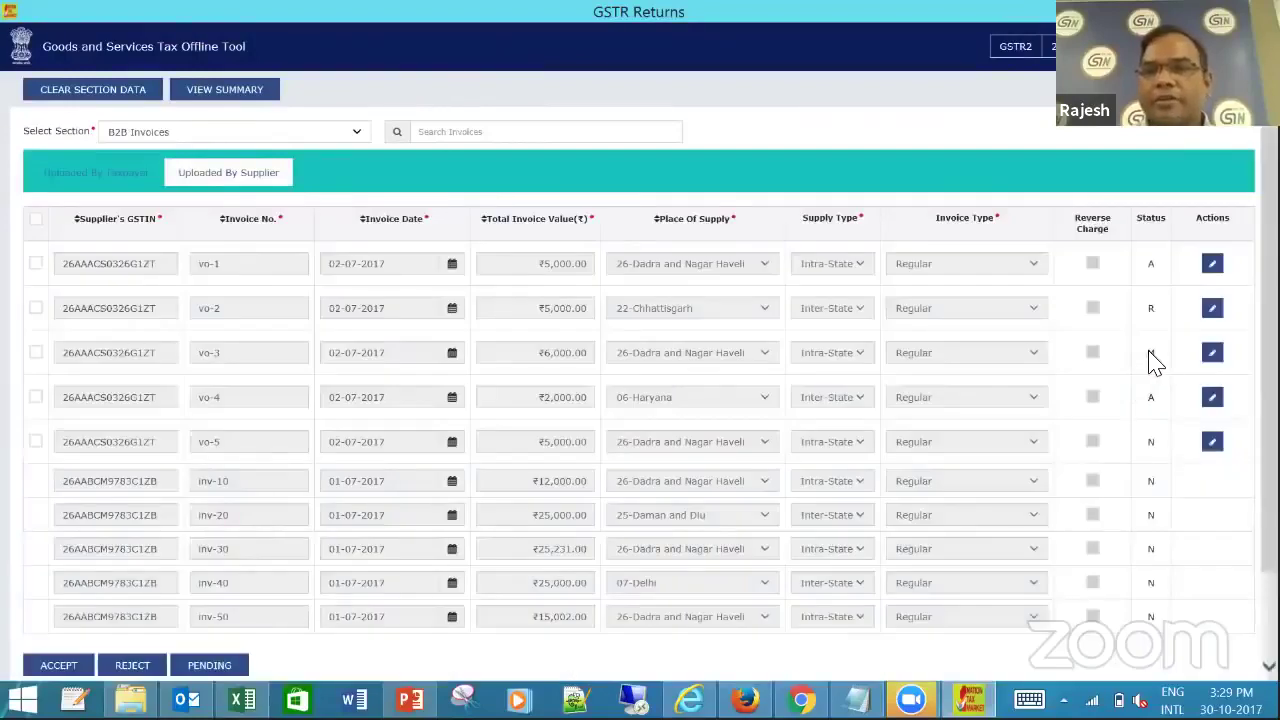
# Scroll the supplier-uploaded B2B list to confirm vo-3 shows M and vo-1 shows A.
pyautogui.moveTo(1154, 363); pyautogui.dragTo(1143, 368)
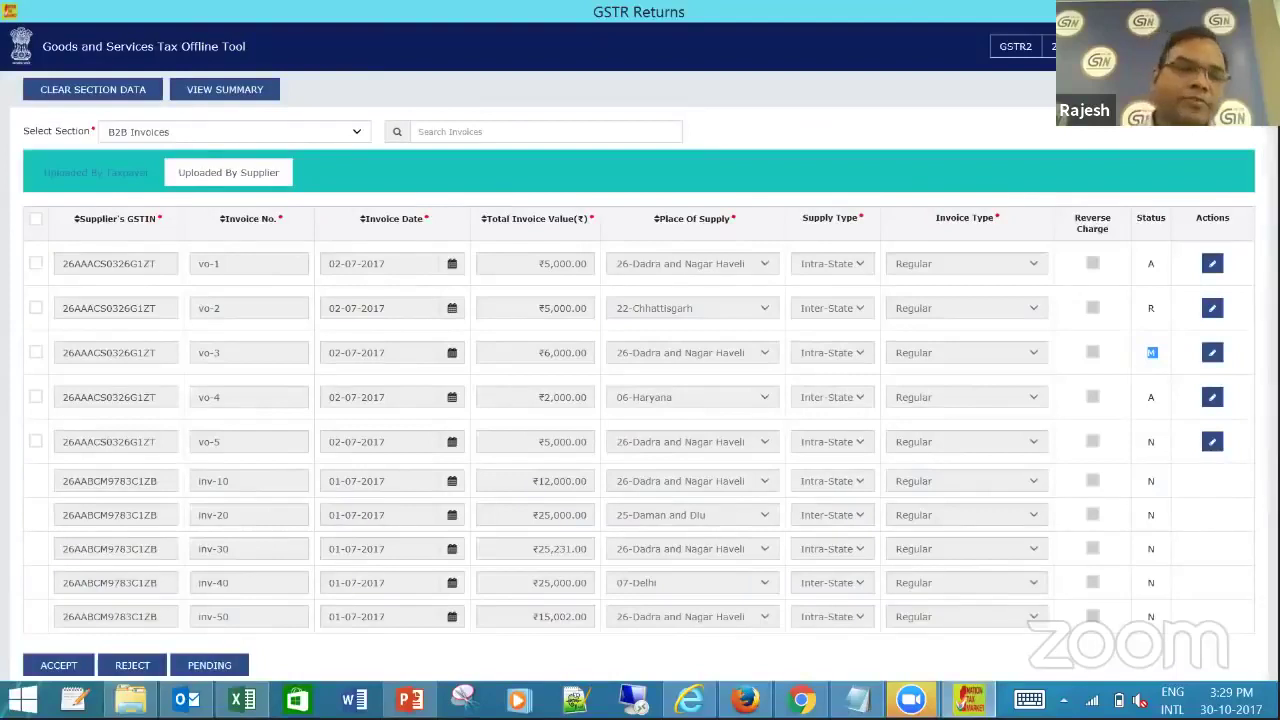
pyautogui.scroll(-1, 1023, 374)
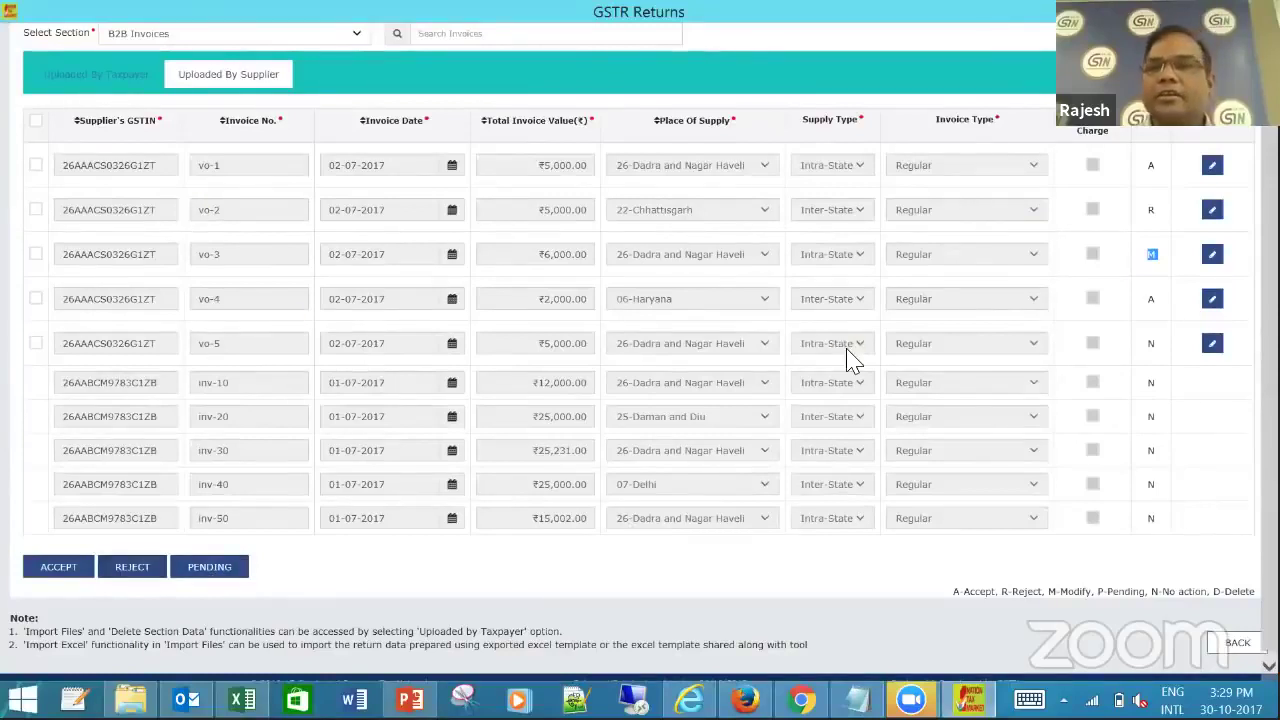
pyautogui.click(1151, 298)
pyautogui.write('A')
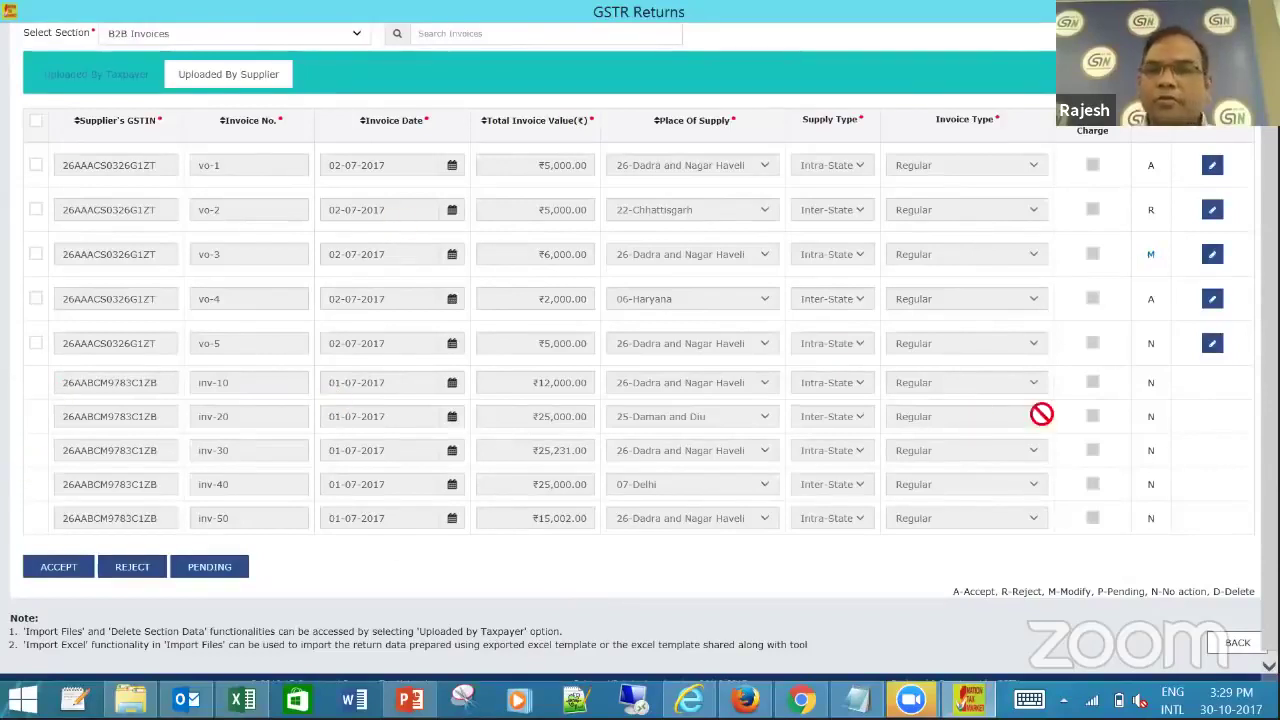
pyautogui.moveTo(360, 420); pyautogui.dragTo(110, 405)
pyautogui.click(69, 394)
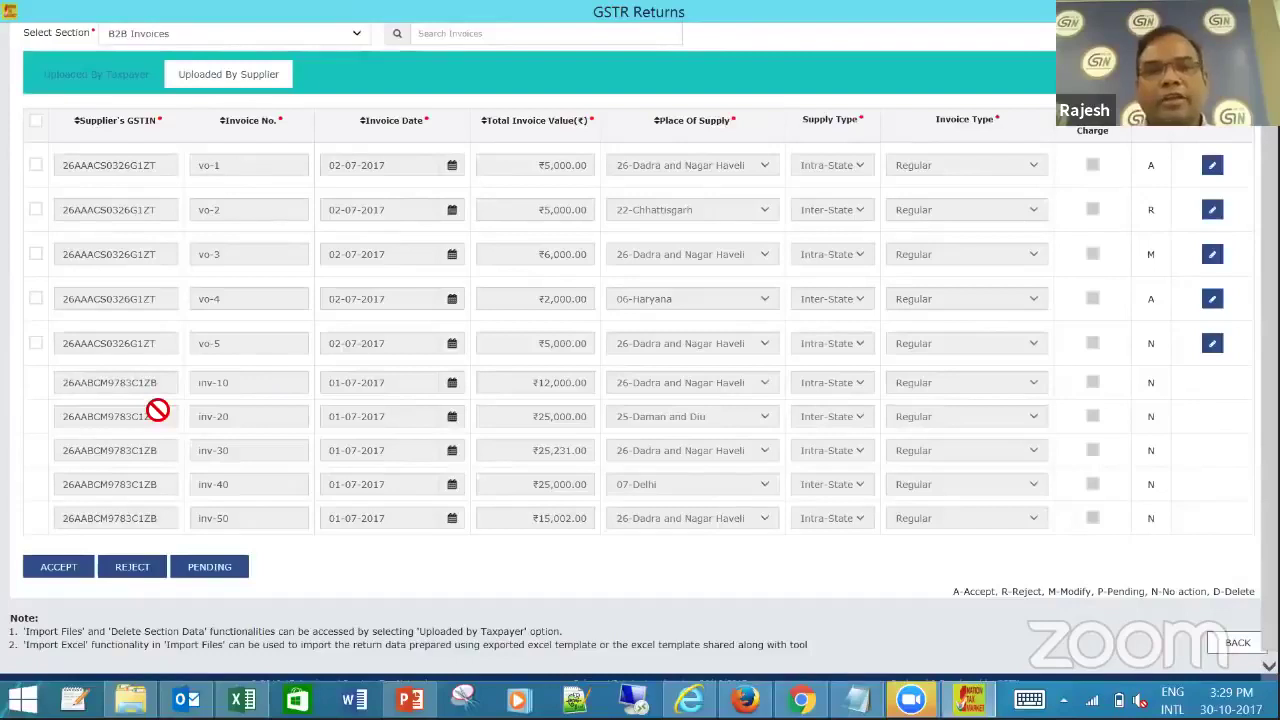
pyautogui.scroll(2, 383, 429)
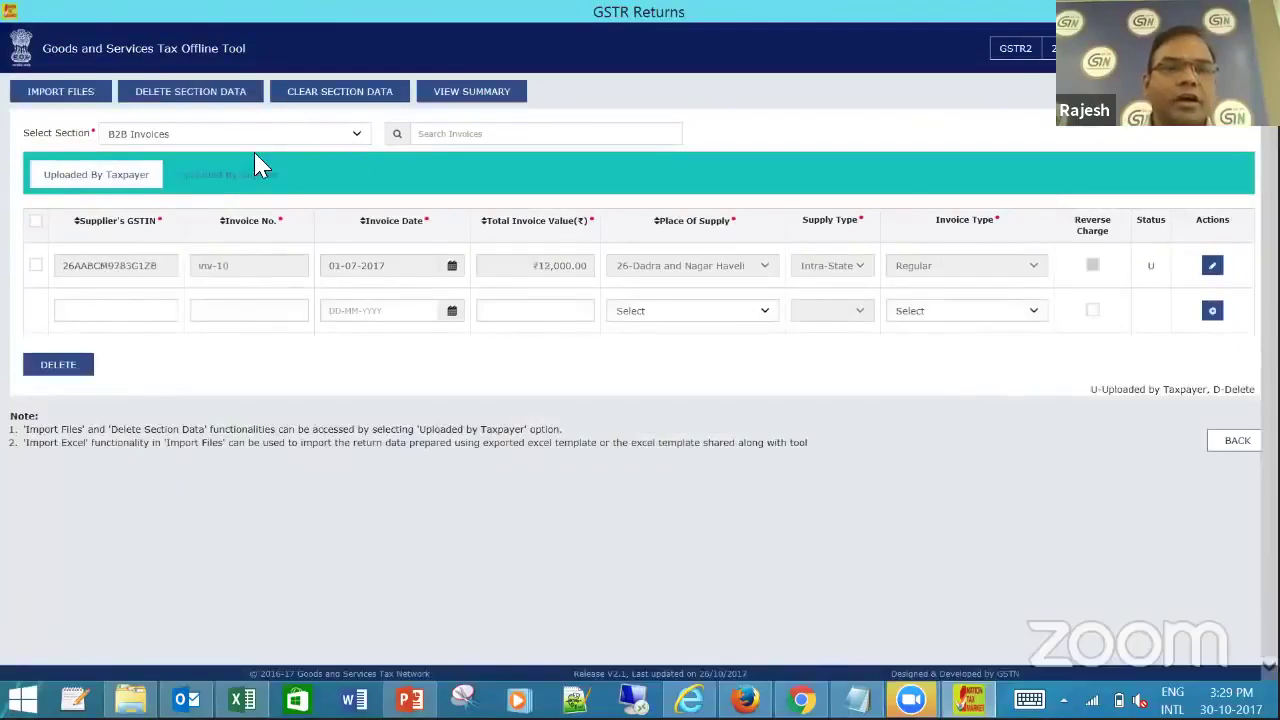
# Switch to the Credit/Debit Notes section and look through the supplier-uploaded notes.
pyautogui.click(258, 134)
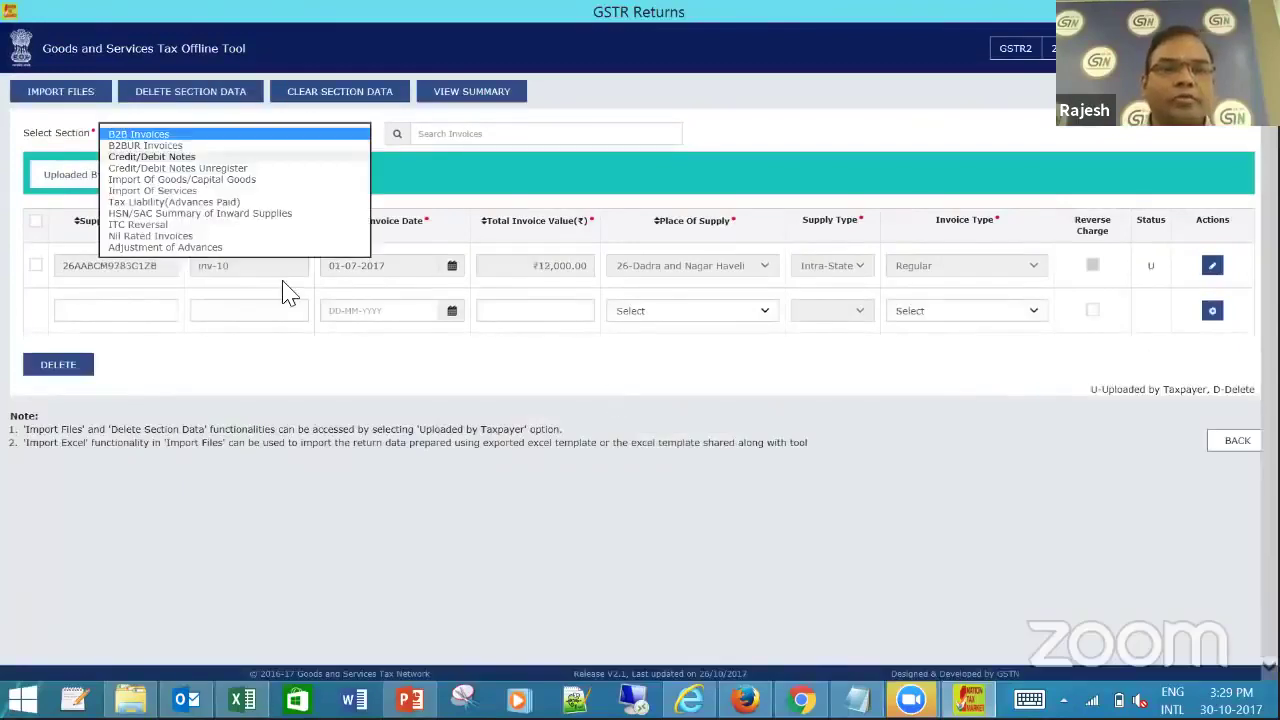
pyautogui.click(240, 158)
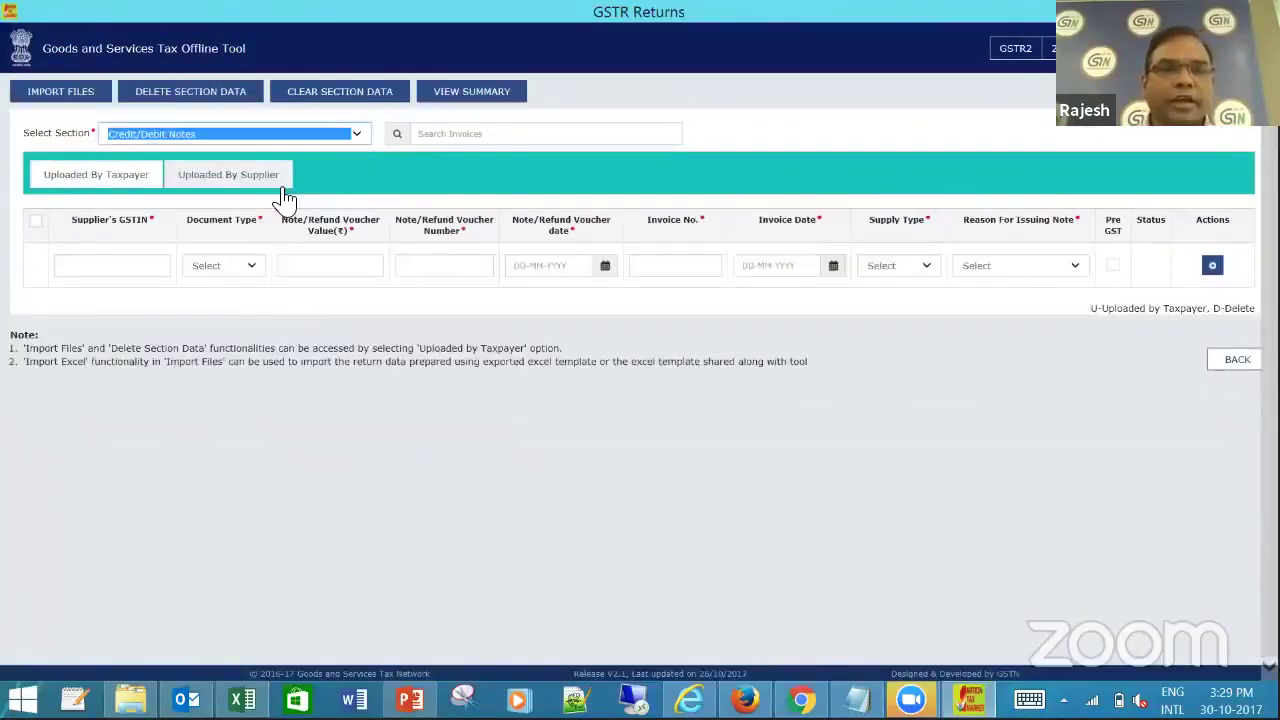
pyautogui.click(257, 183)
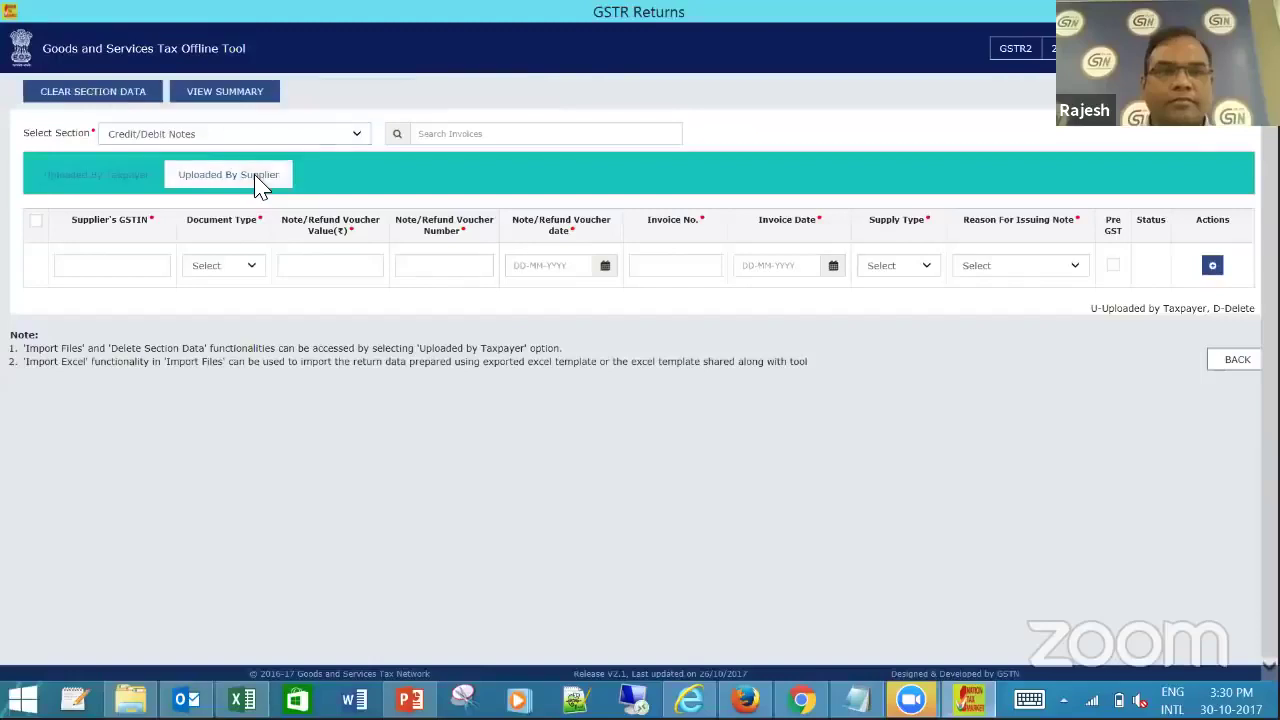
pyautogui.click(141, 180)
pyautogui.click(263, 179)
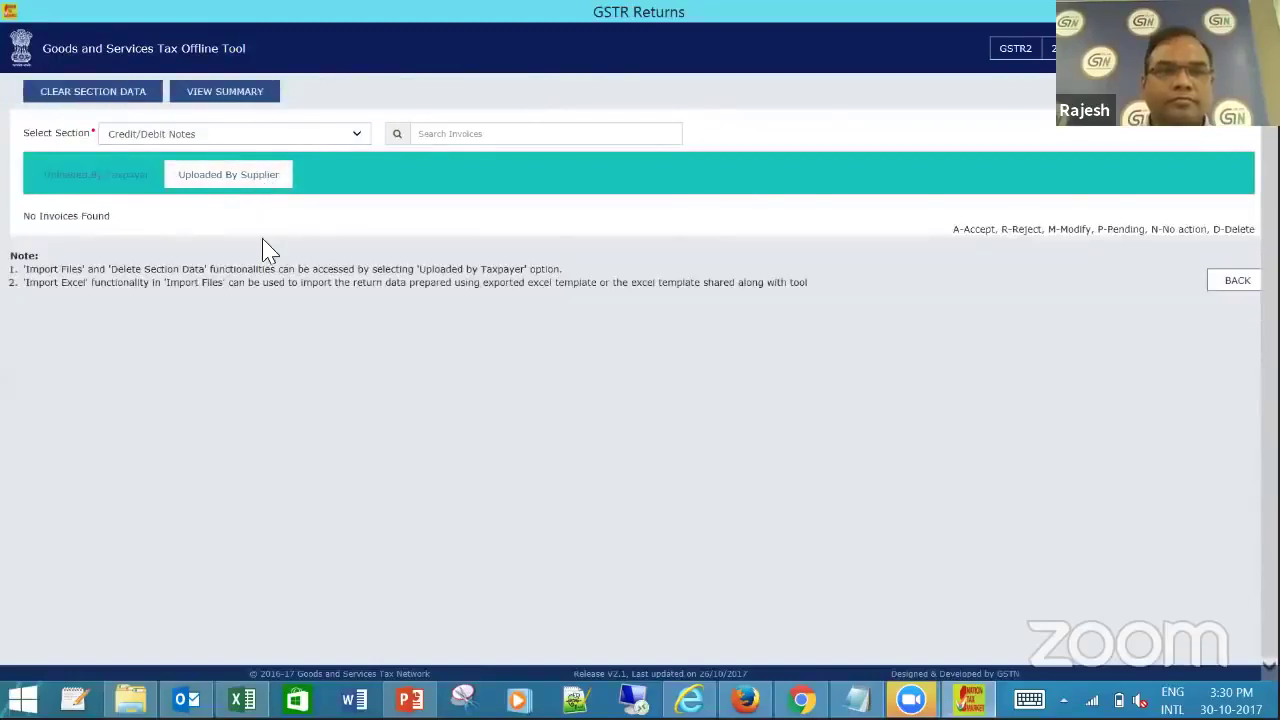
pyautogui.scroll(-1, 688, 237)
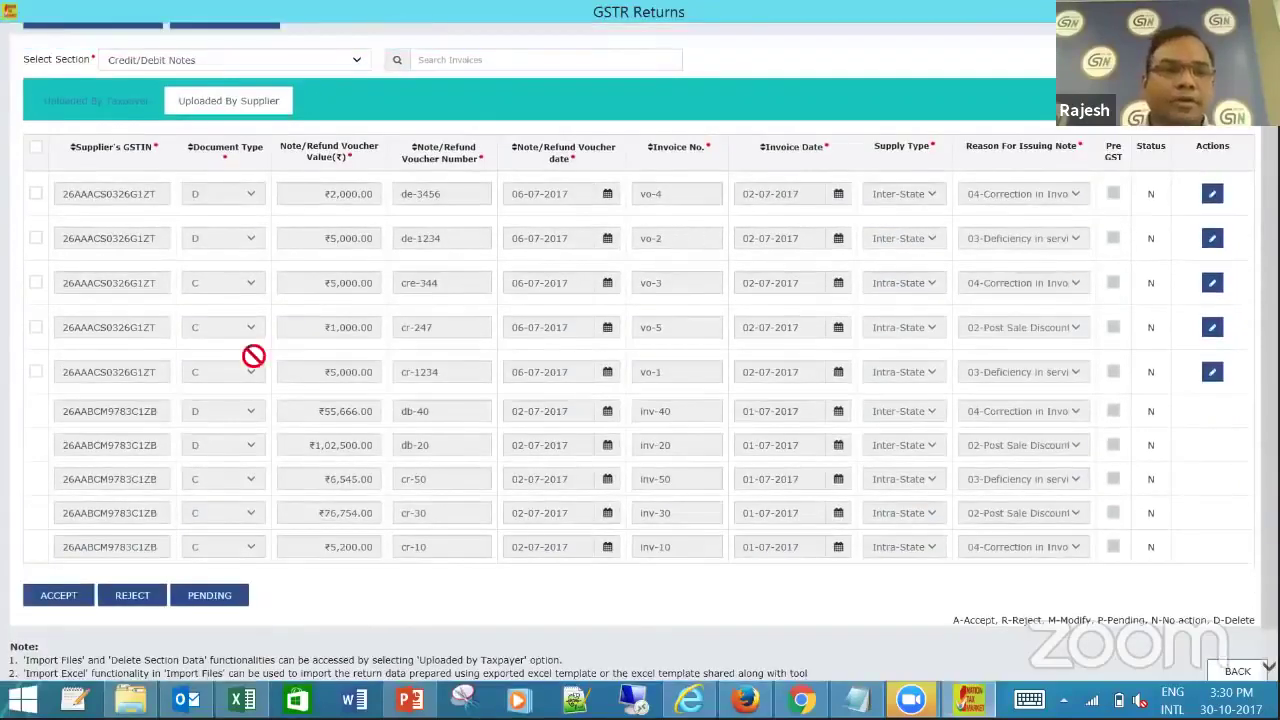
pyautogui.scroll(1, 155, 306)
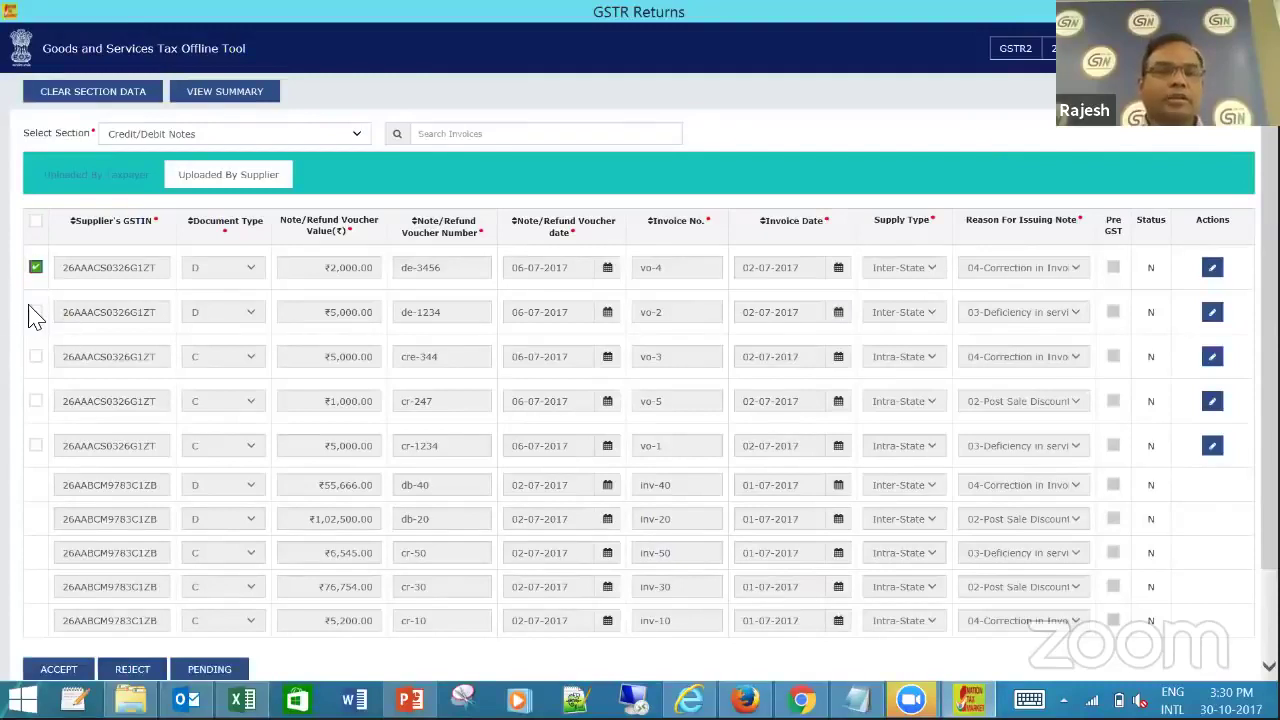
# Deselect note de-3456 and show the taxpayer-uploaded credit/debit notes.
pyautogui.click(36, 270)
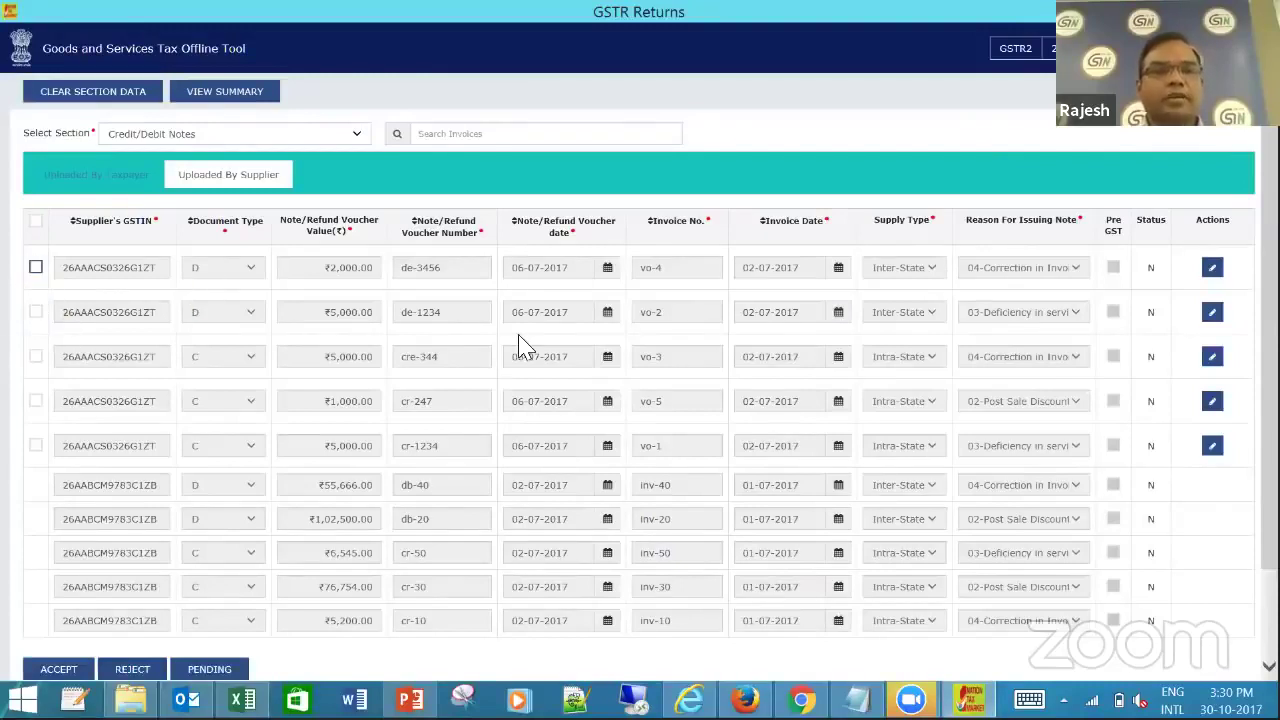
pyautogui.click(108, 186)
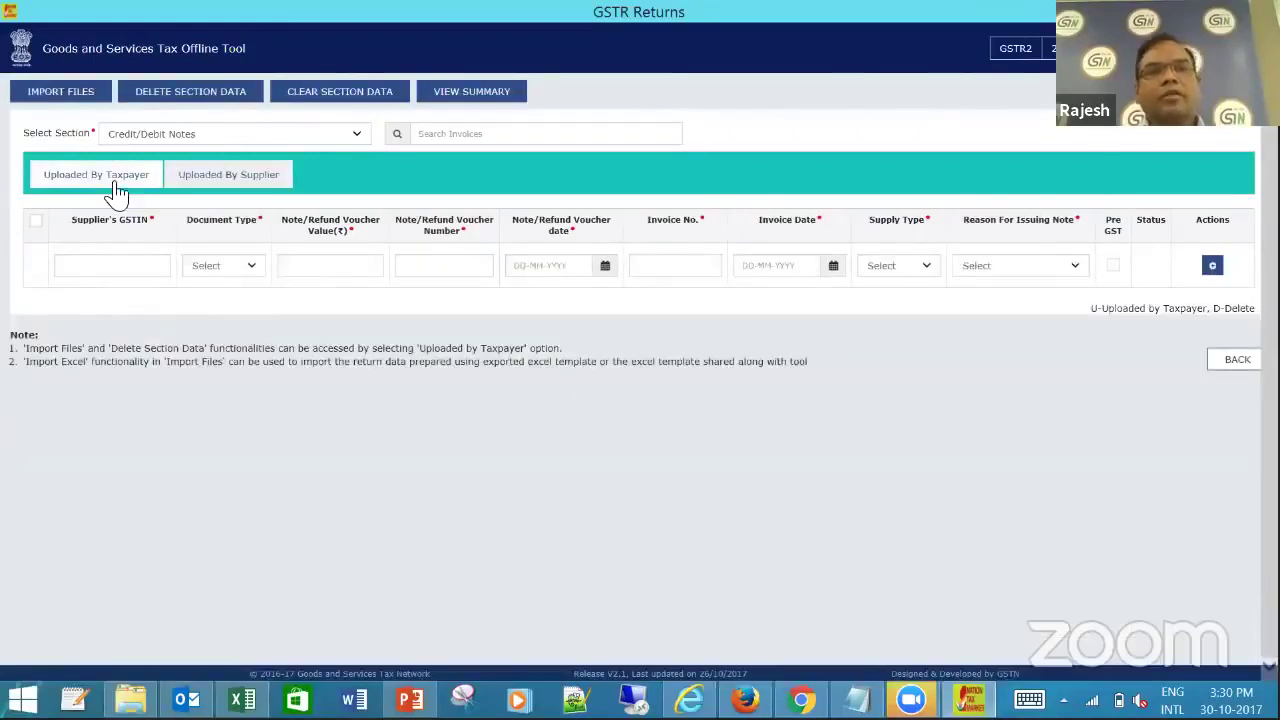
pyautogui.click(117, 190)
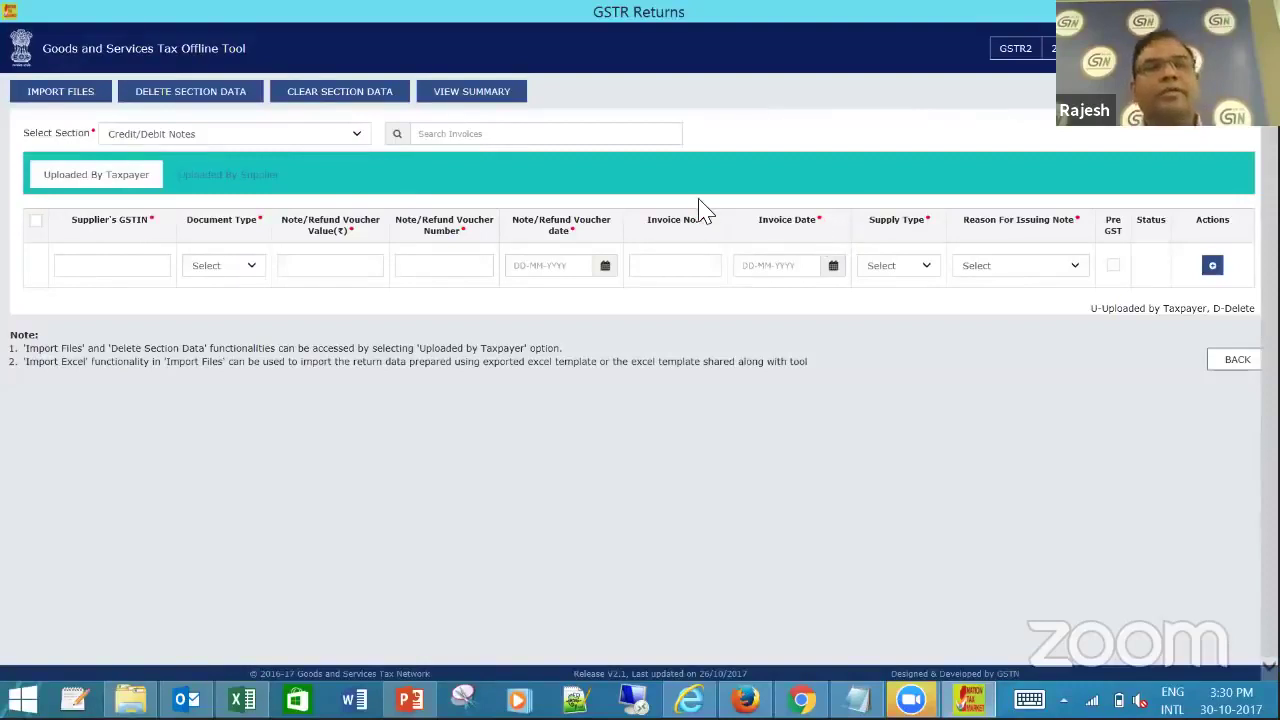
# Export the Summary of 11 B2B invoices and 10 credit/debit notes to Excel.
pyautogui.click(196, 132)
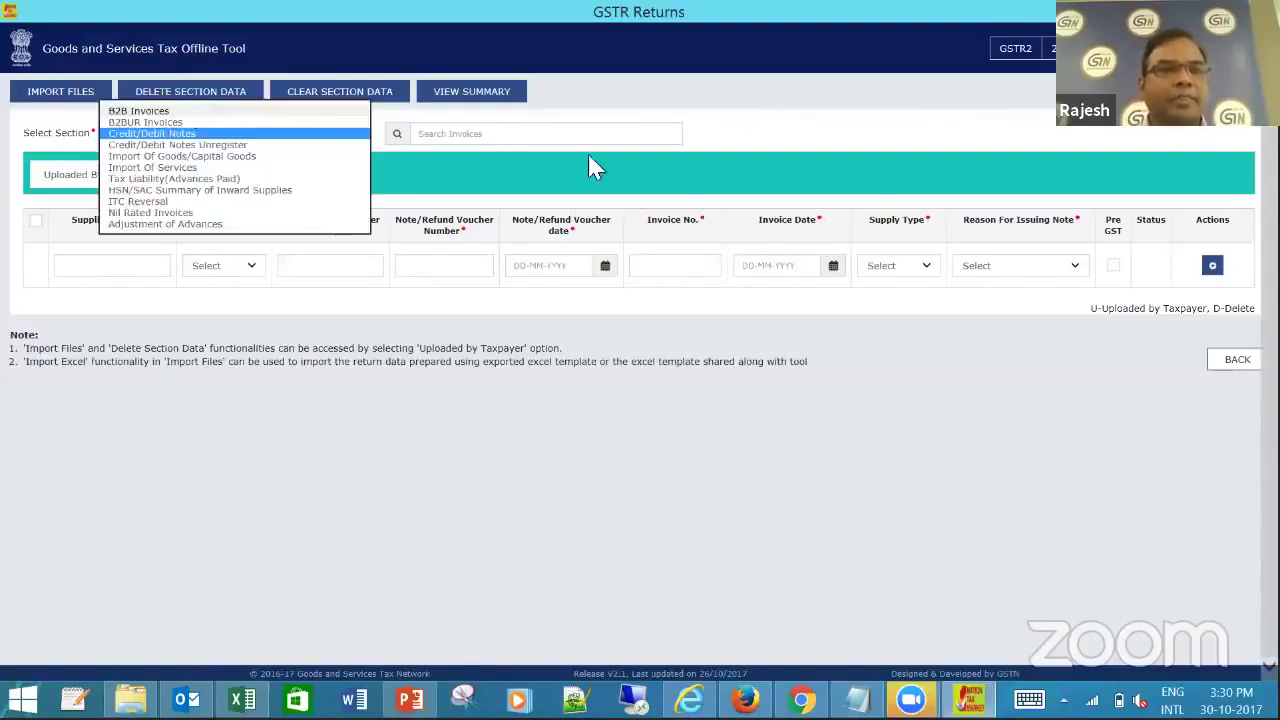
pyautogui.click(668, 114)
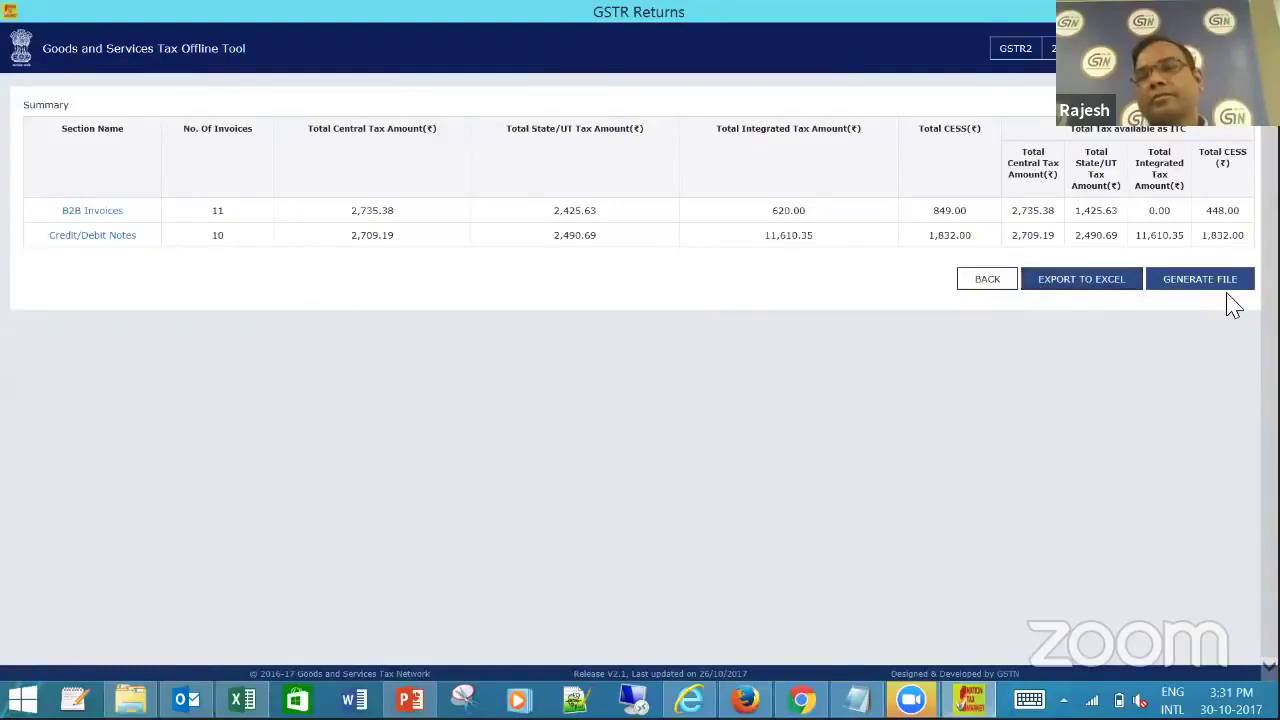
pyautogui.click(1090, 290)
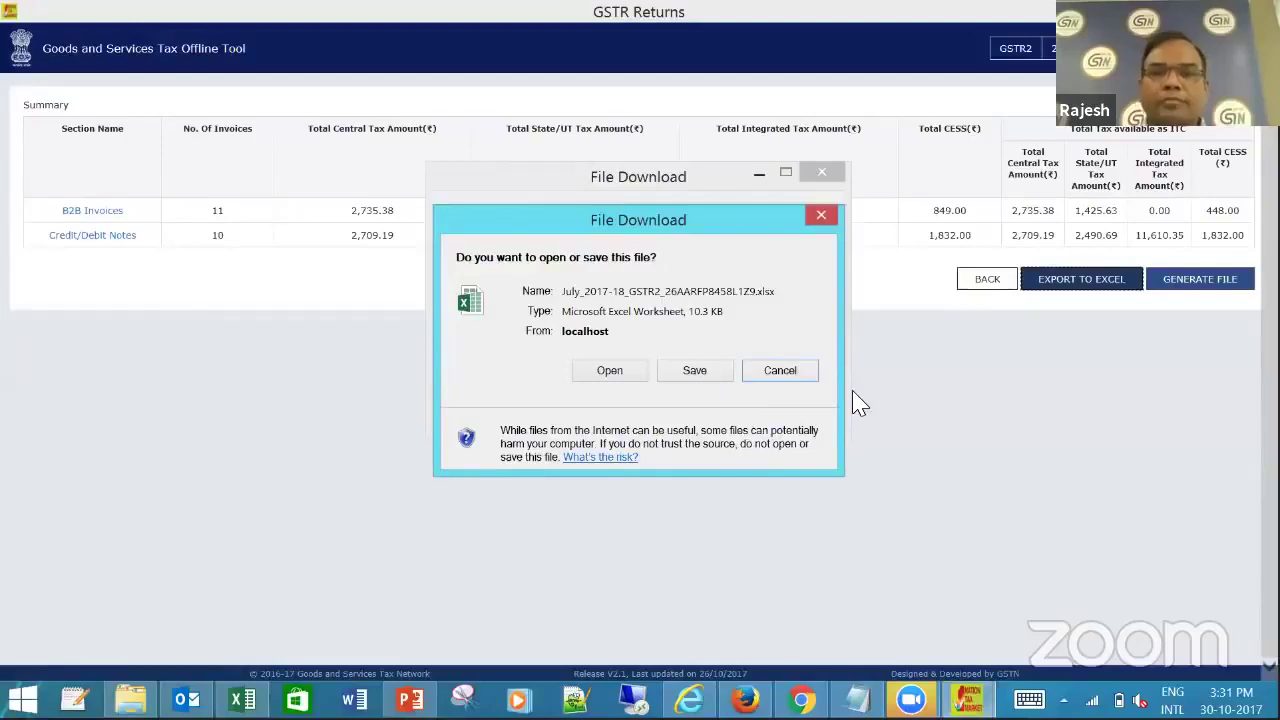
# Save the exported .xlsx in MG105 with -12 appended to its name, then open it.
pyautogui.click(694, 376)
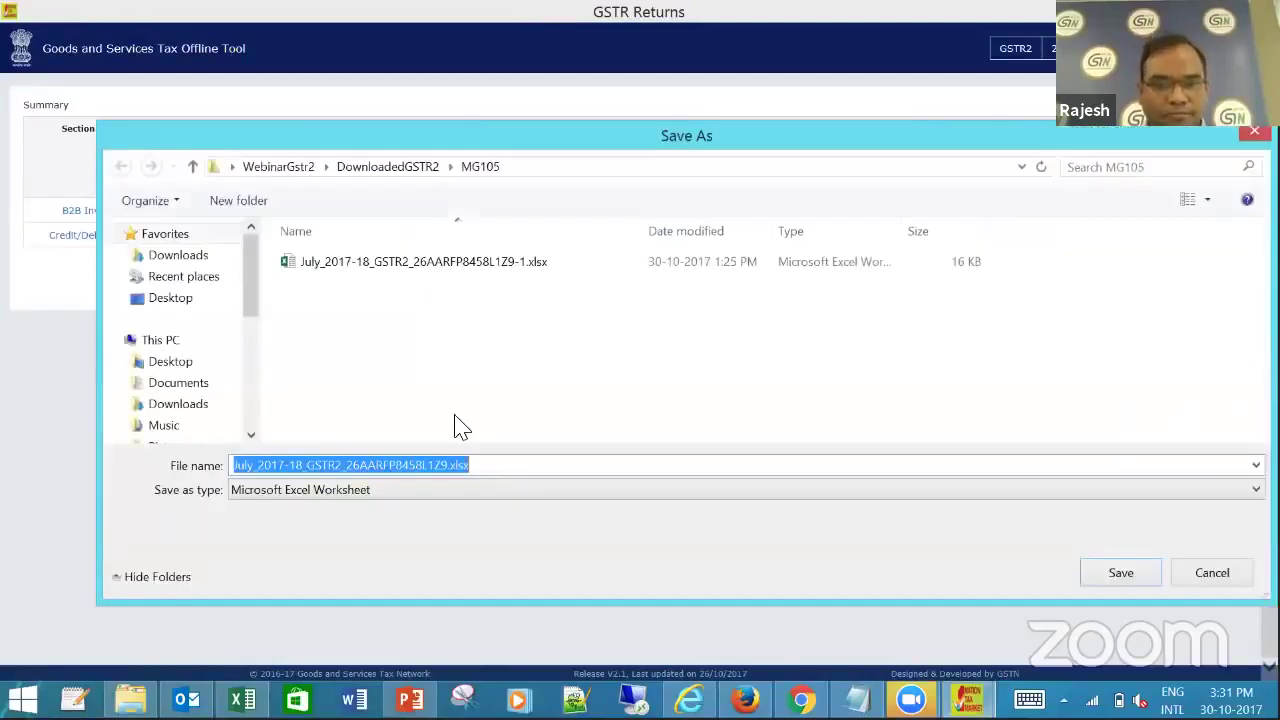
pyautogui.click(448, 465)
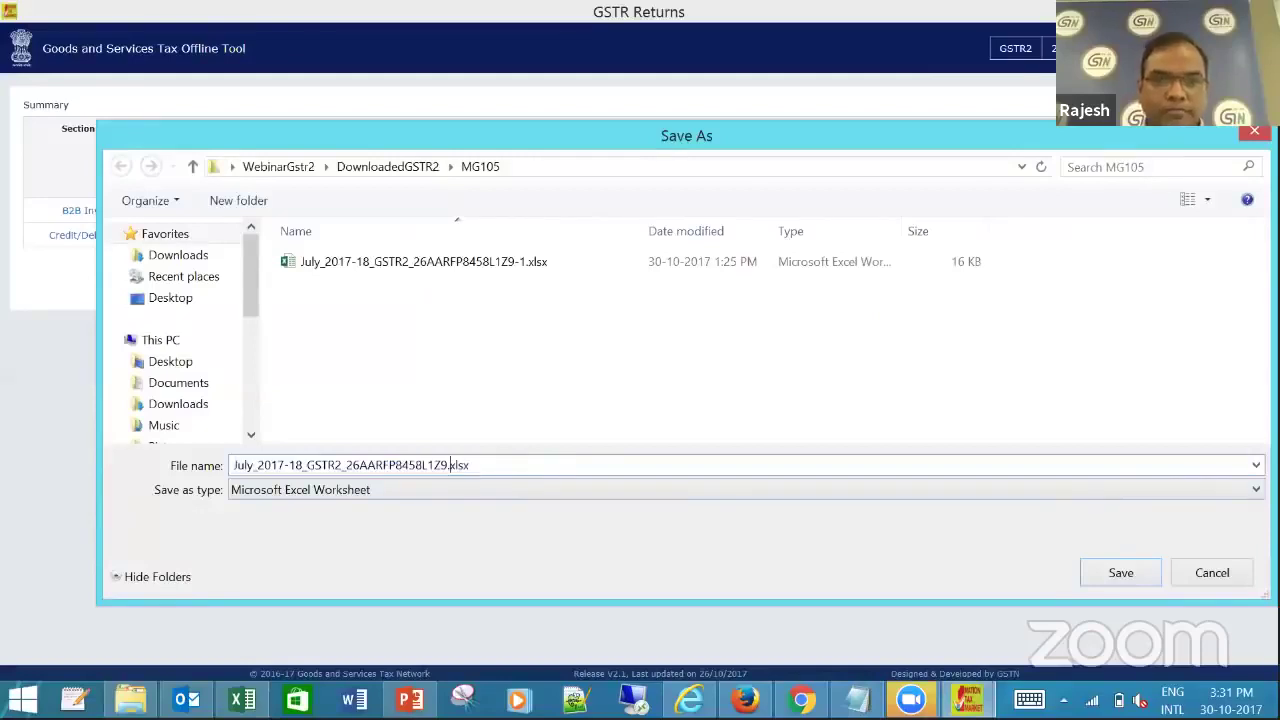
pyautogui.write('-1')
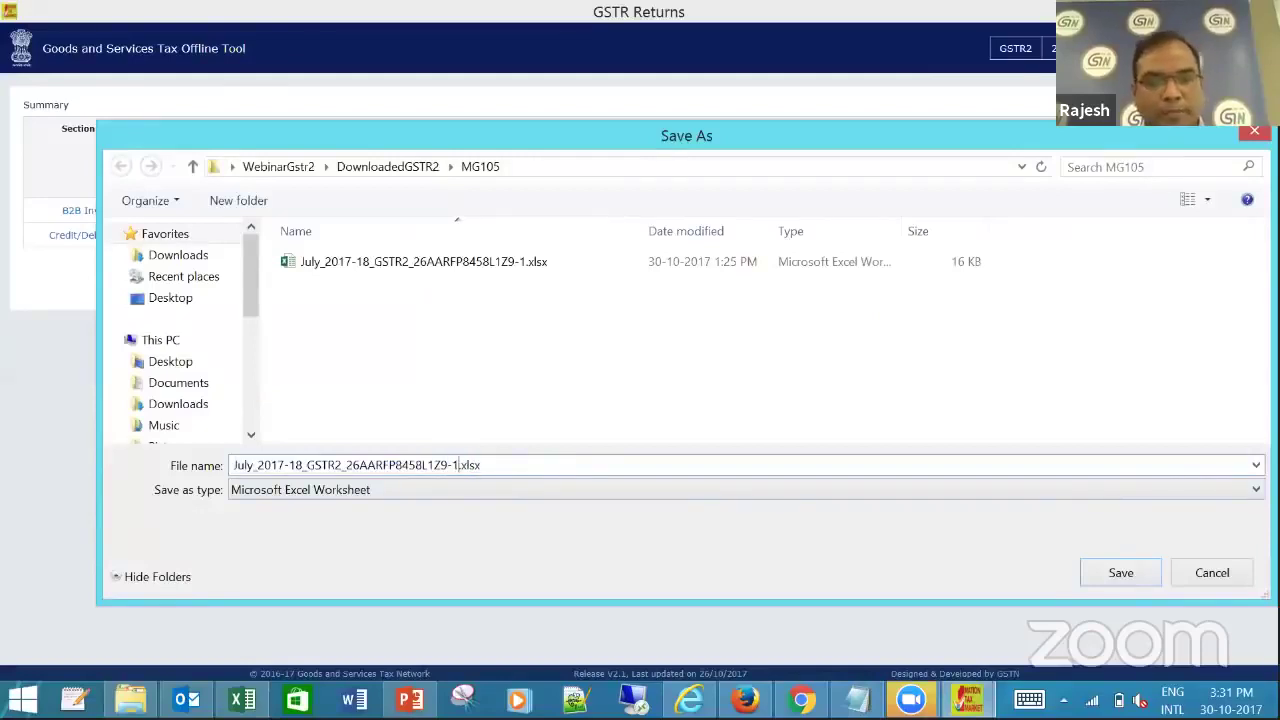
pyautogui.write('2')
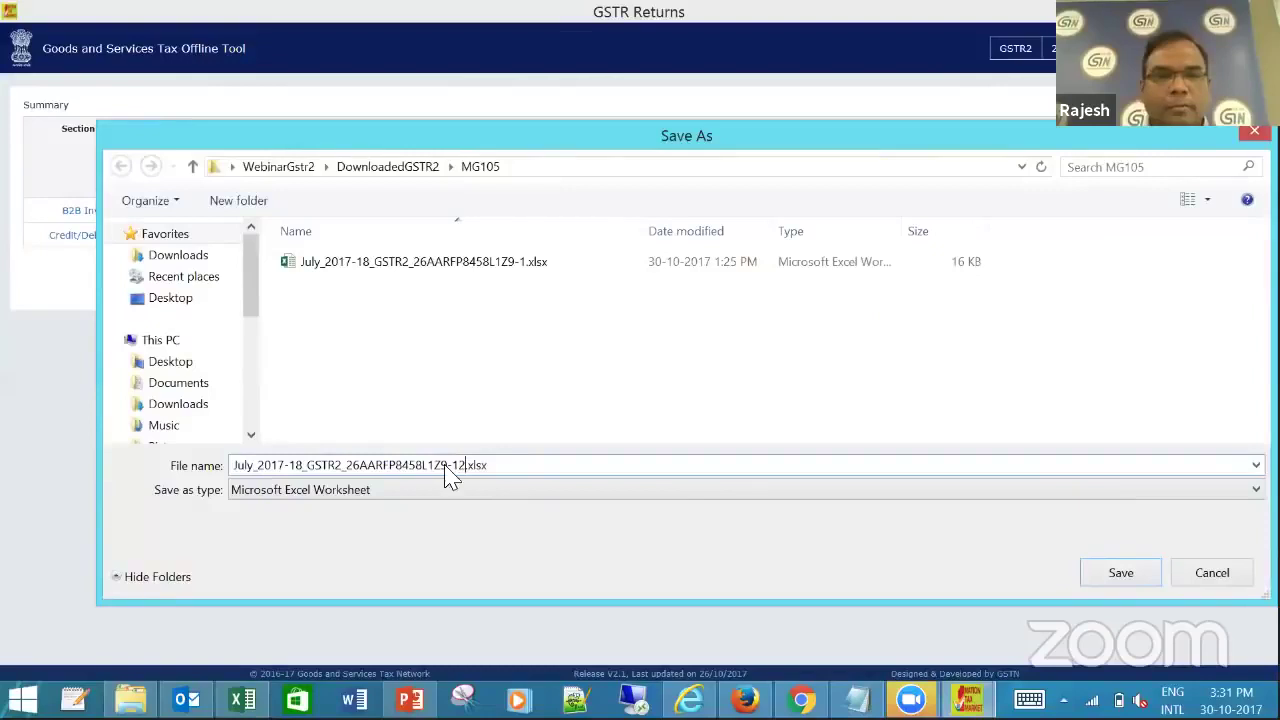
pyautogui.press('Return')
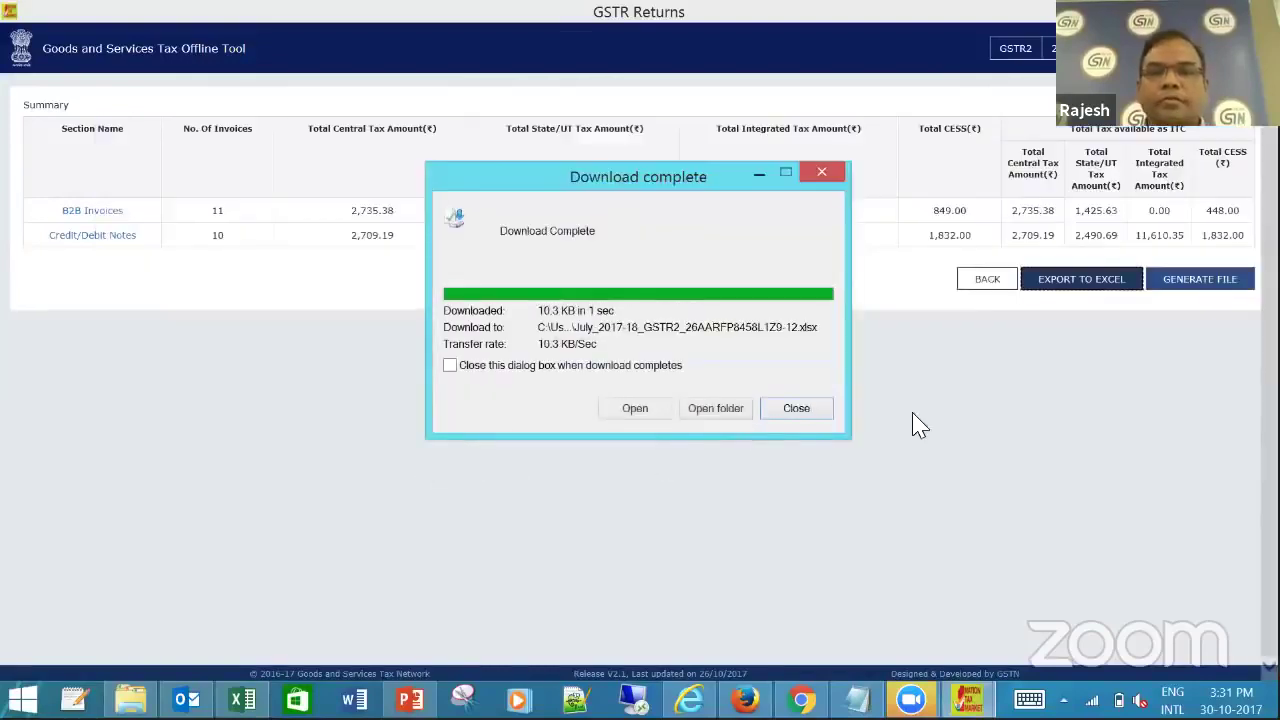
pyautogui.click(640, 412)
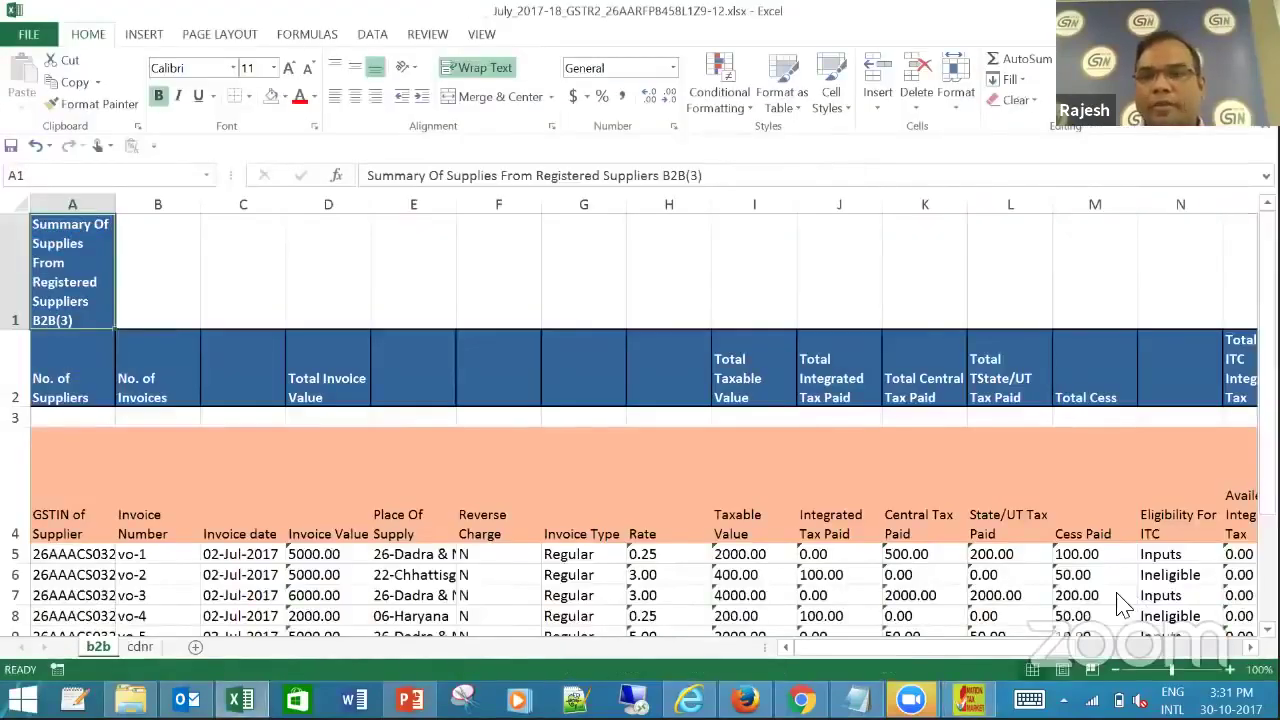
# Zoom the cdnr sheet out to 57% to see all credit/debit notes.
pyautogui.scroll(-2, 1134, 160)
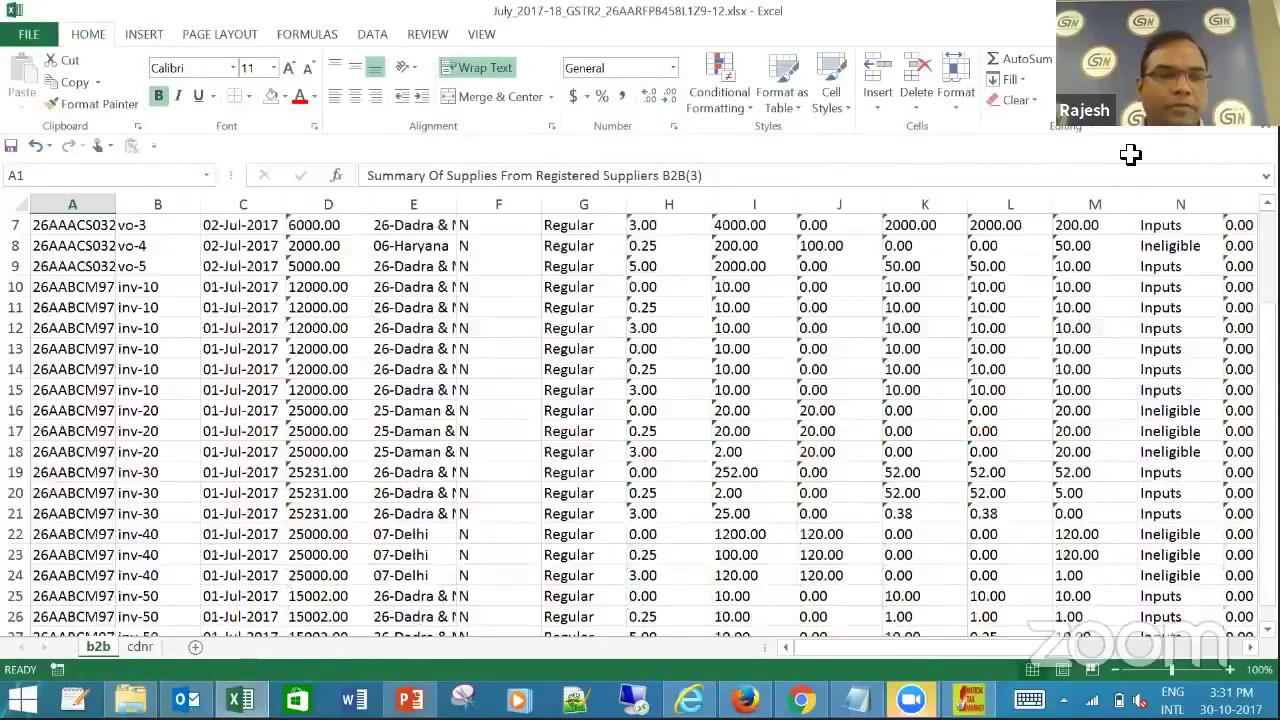
pyautogui.scroll(2, 143, 640)
pyautogui.click(130, 648)
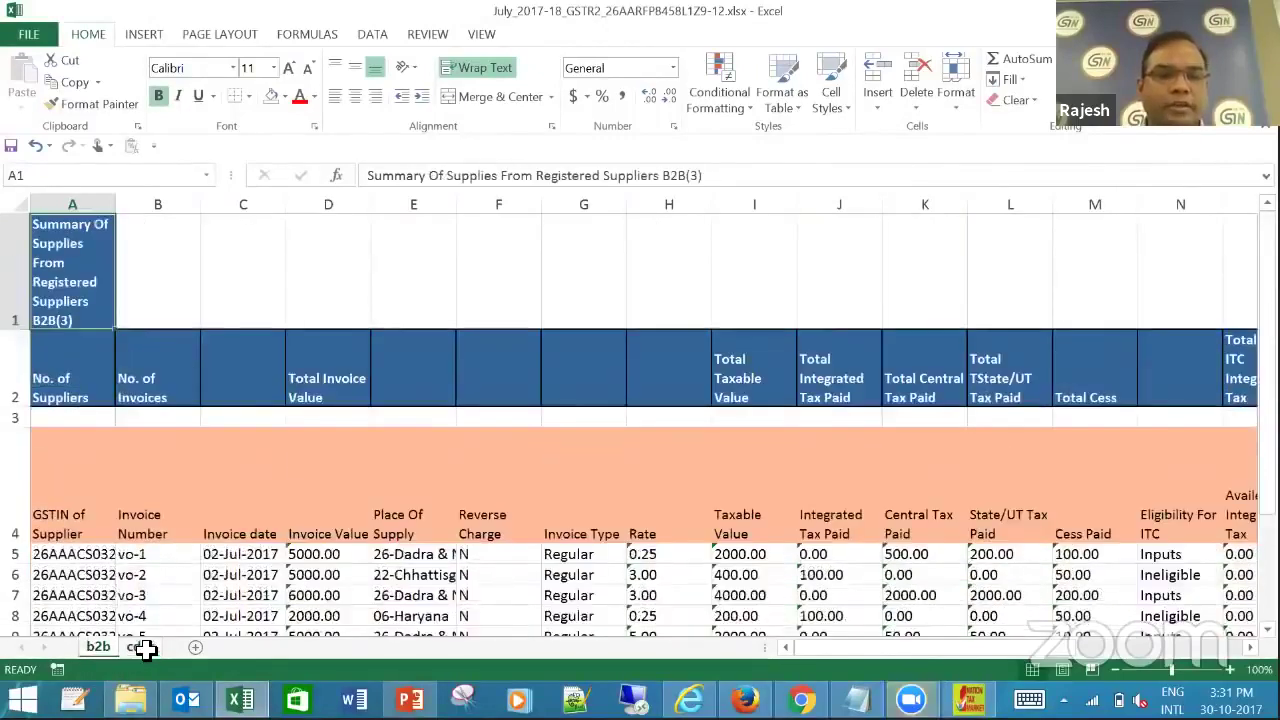
pyautogui.click(142, 647)
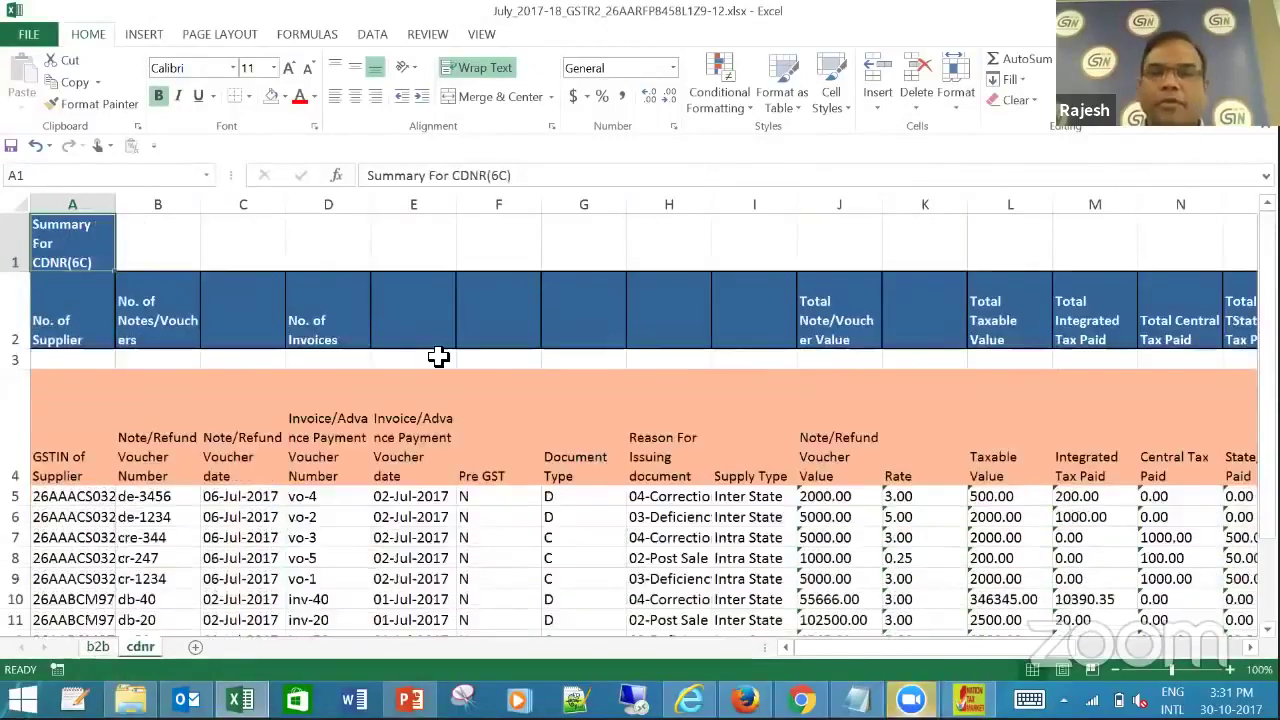
pyautogui.scroll(-1, 430, 375)
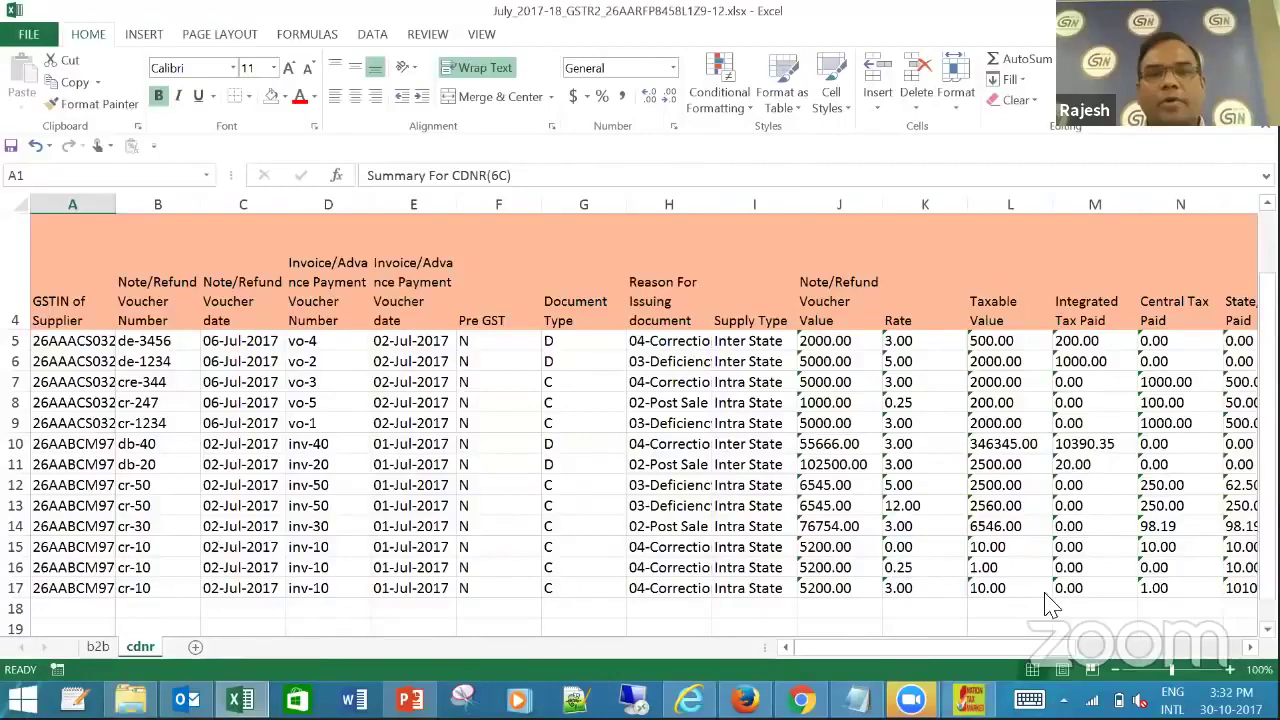
pyautogui.moveTo(1170, 669); pyautogui.dragTo(1149, 669)
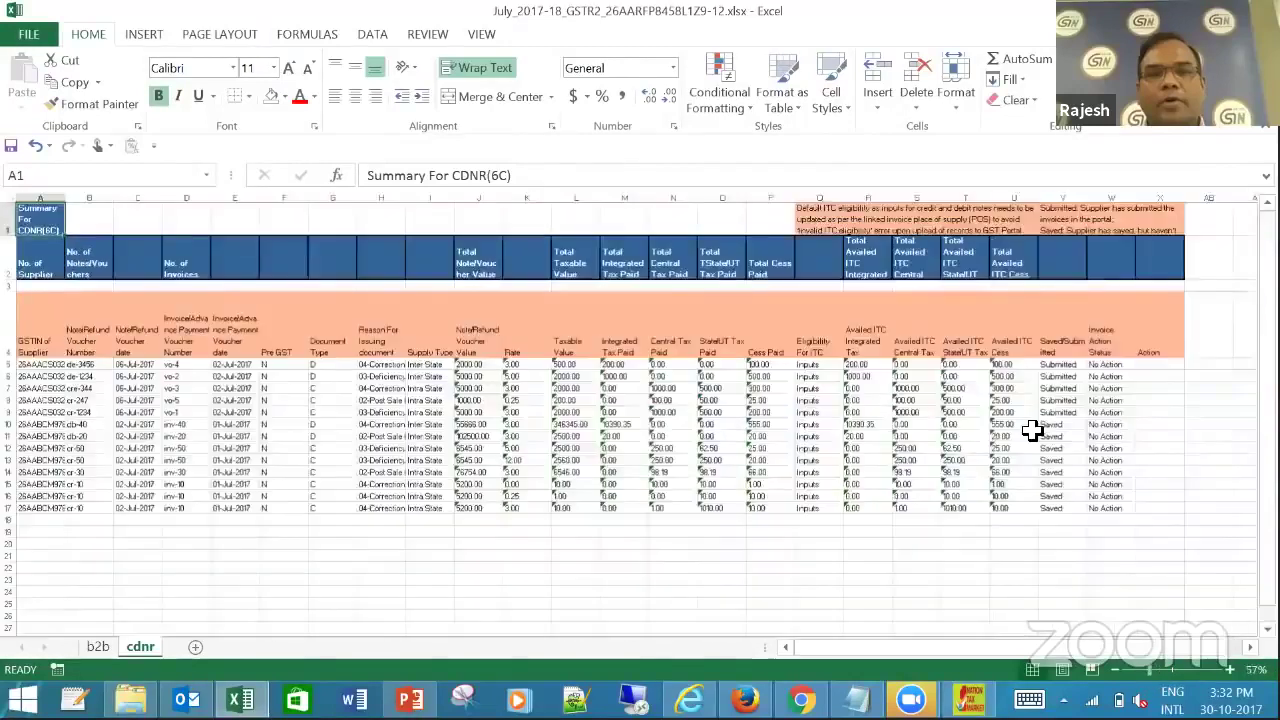
pyautogui.click(60, 376)
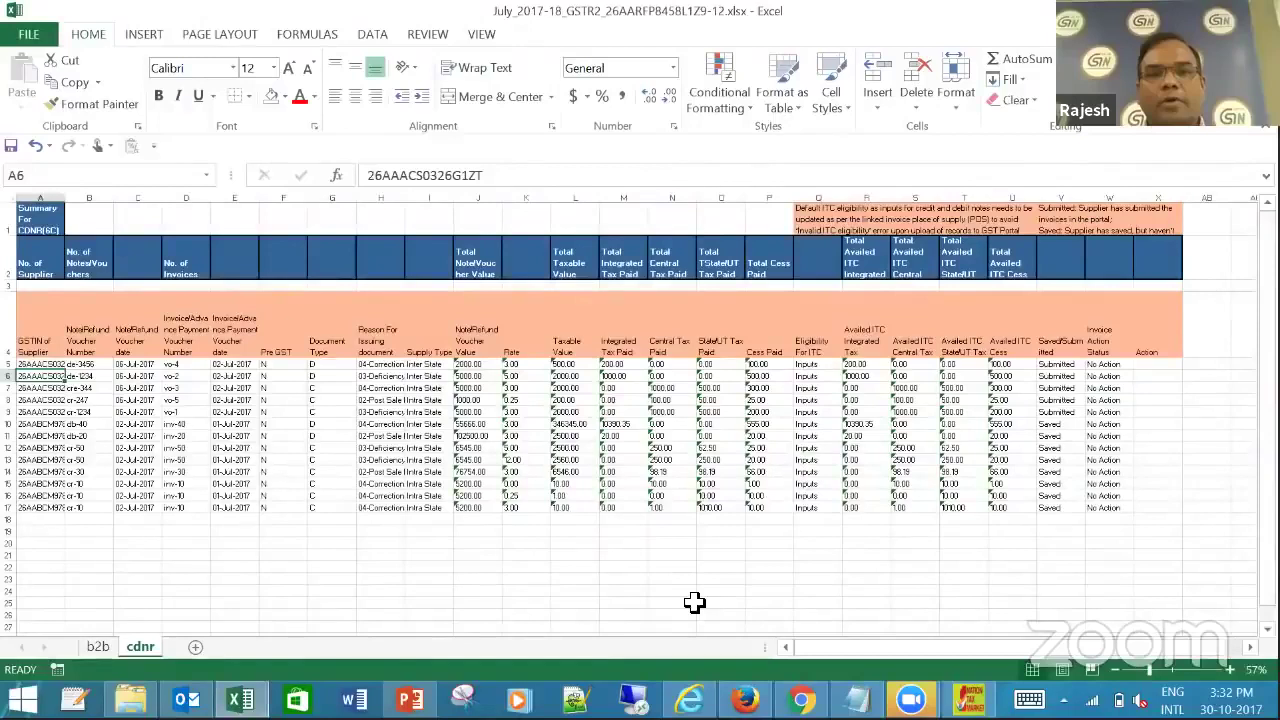
# Compare the Submitted and Saved statuses in rows 5, 10 and 11, then open X5's Action dropdown.
pyautogui.click(1058, 364)
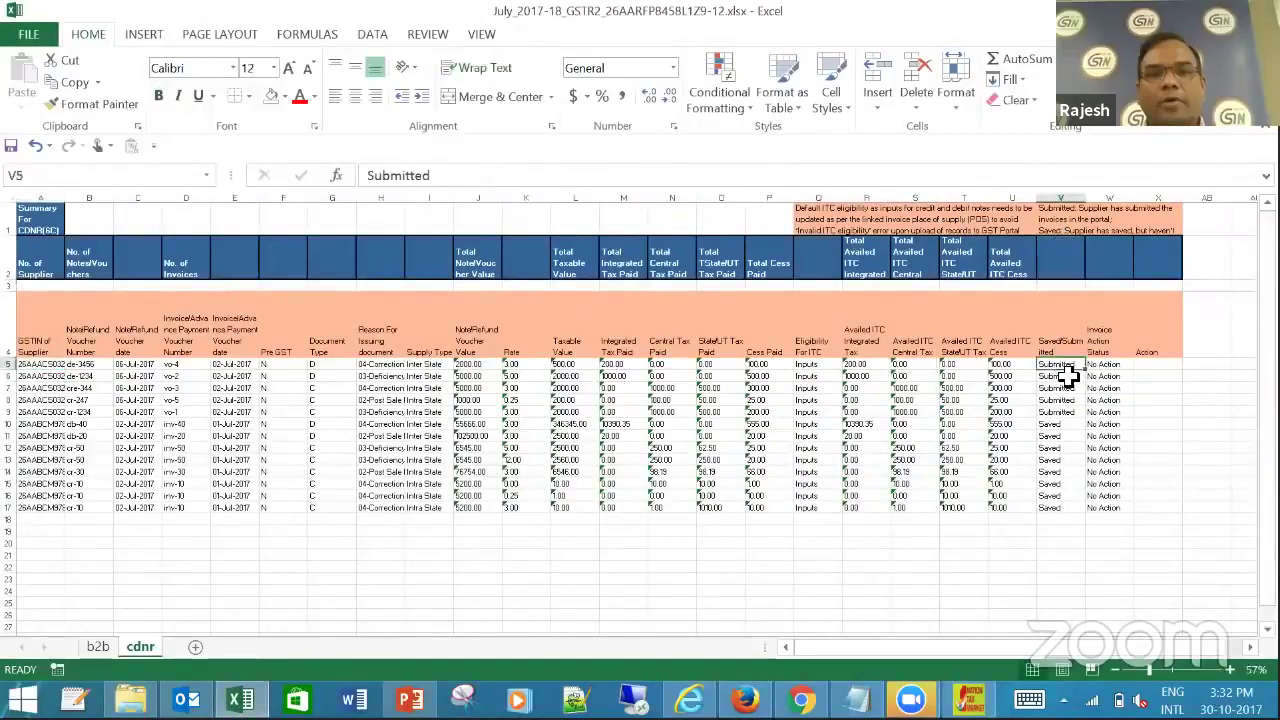
pyautogui.click(1060, 424)
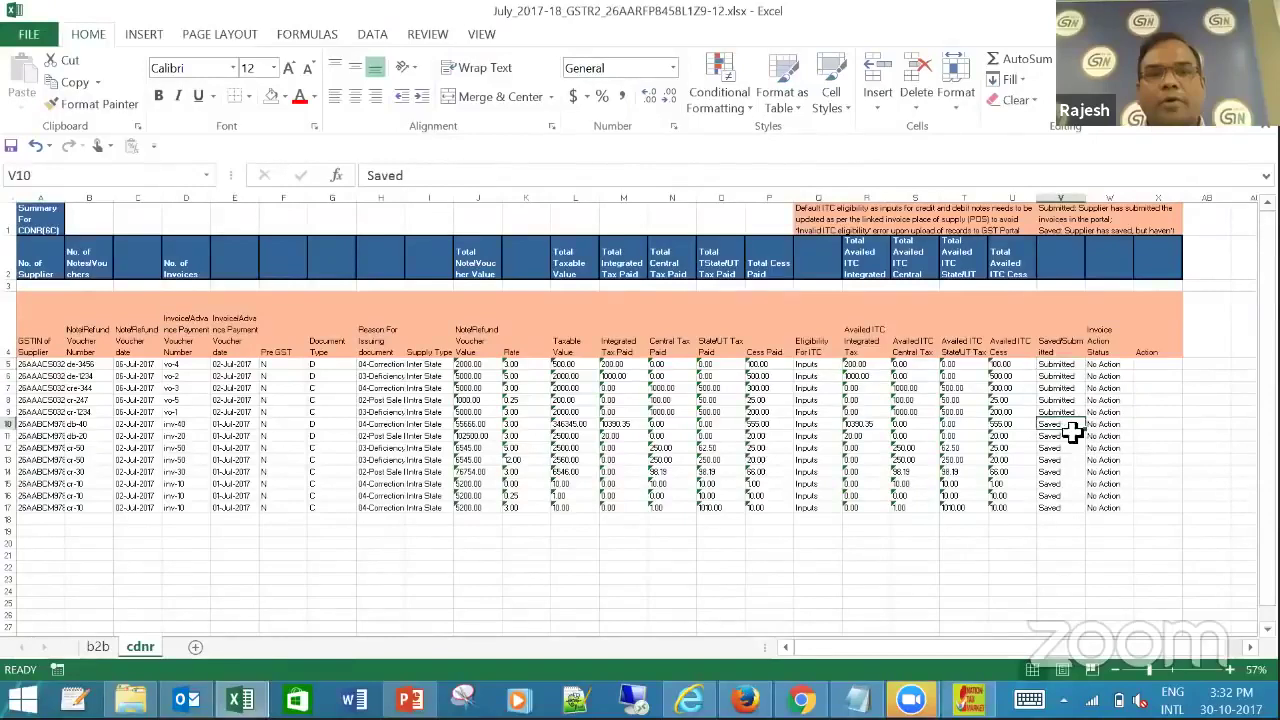
pyautogui.click(1062, 439)
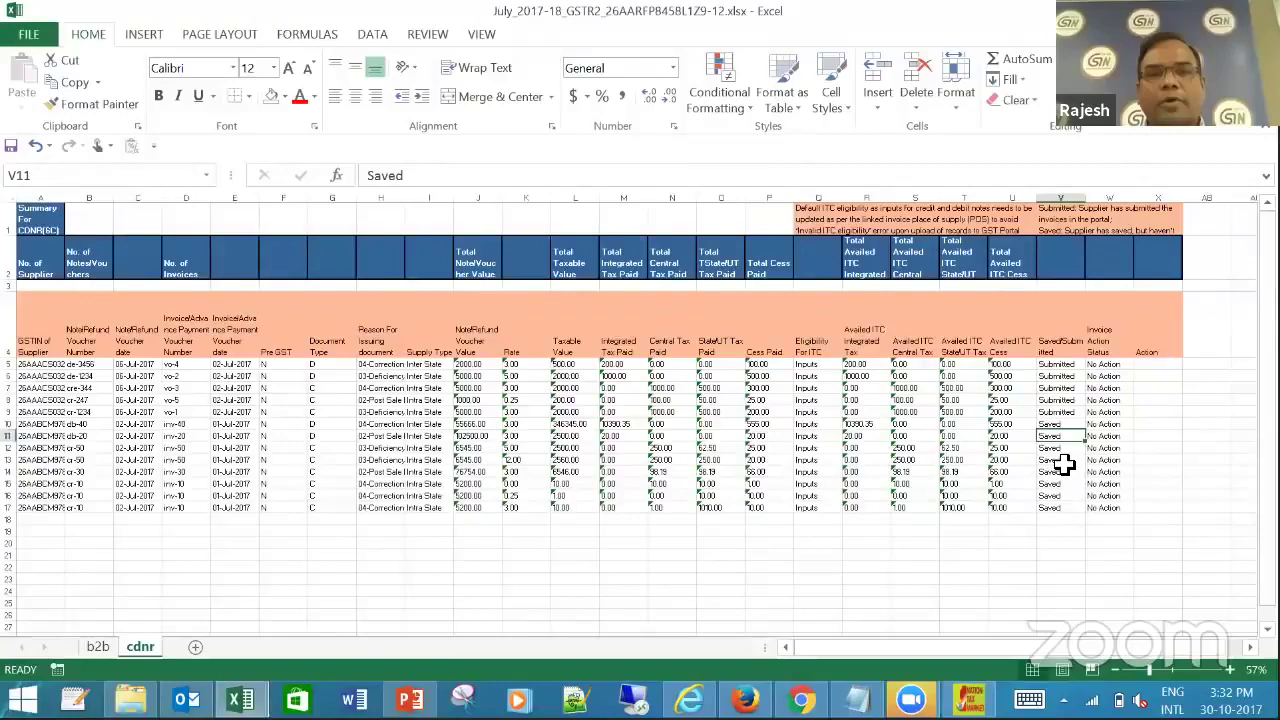
pyautogui.click(1064, 365)
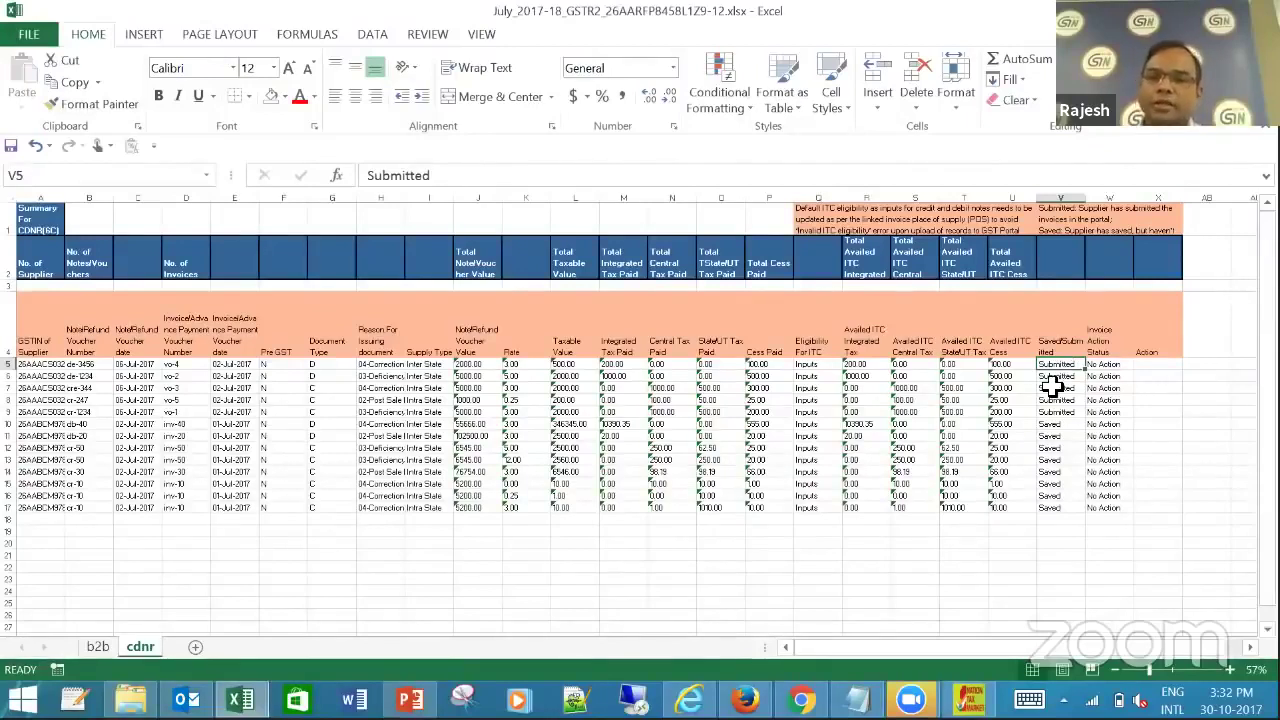
pyautogui.click(1065, 436)
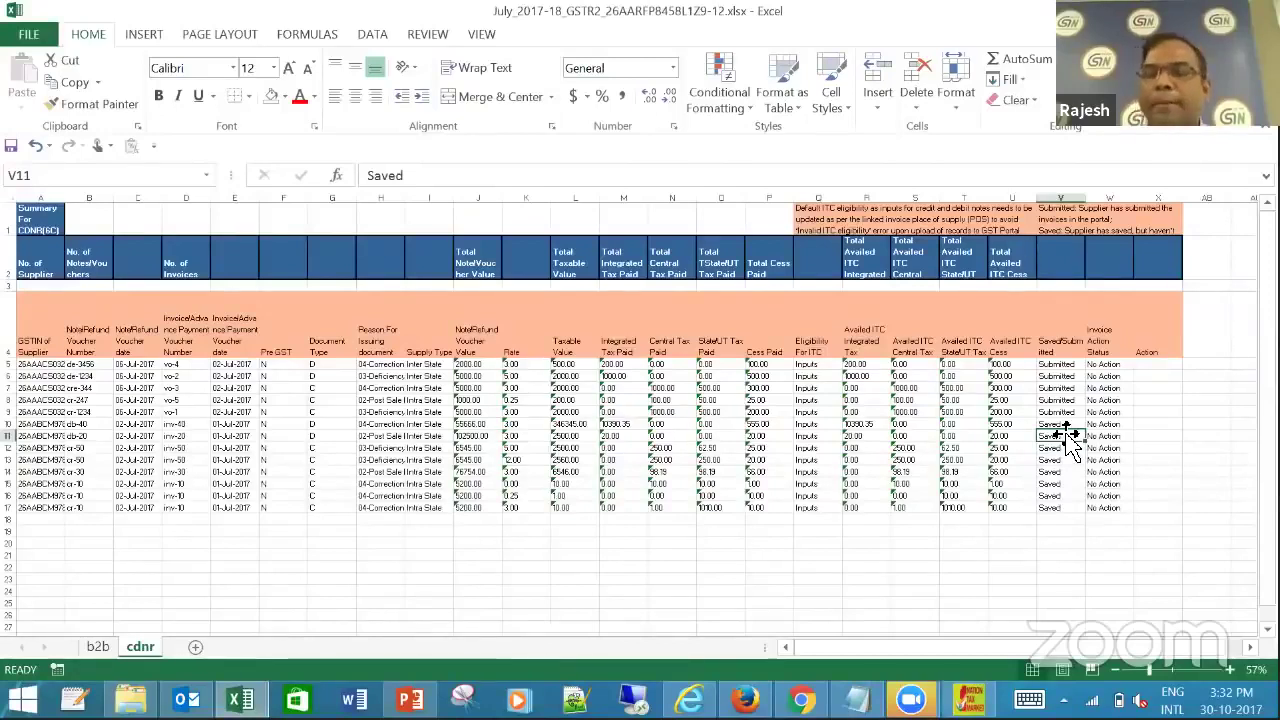
pyautogui.click(1150, 367)
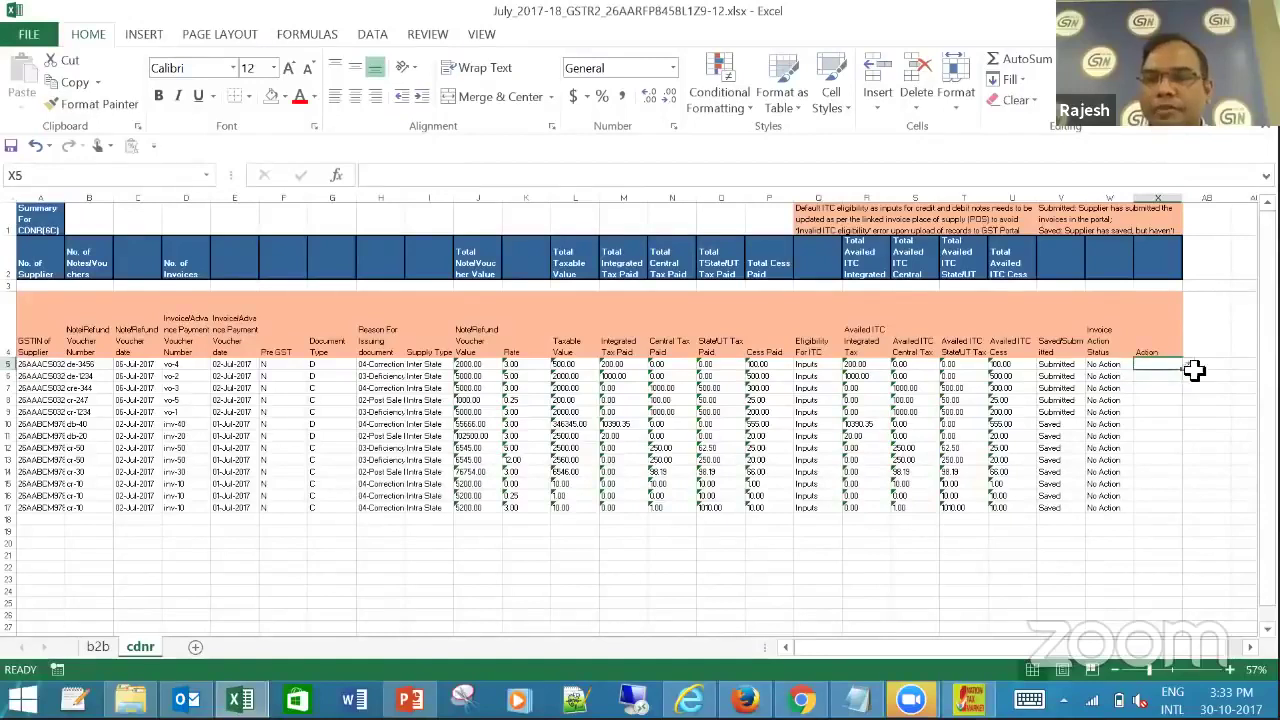
pyautogui.click(1189, 366)
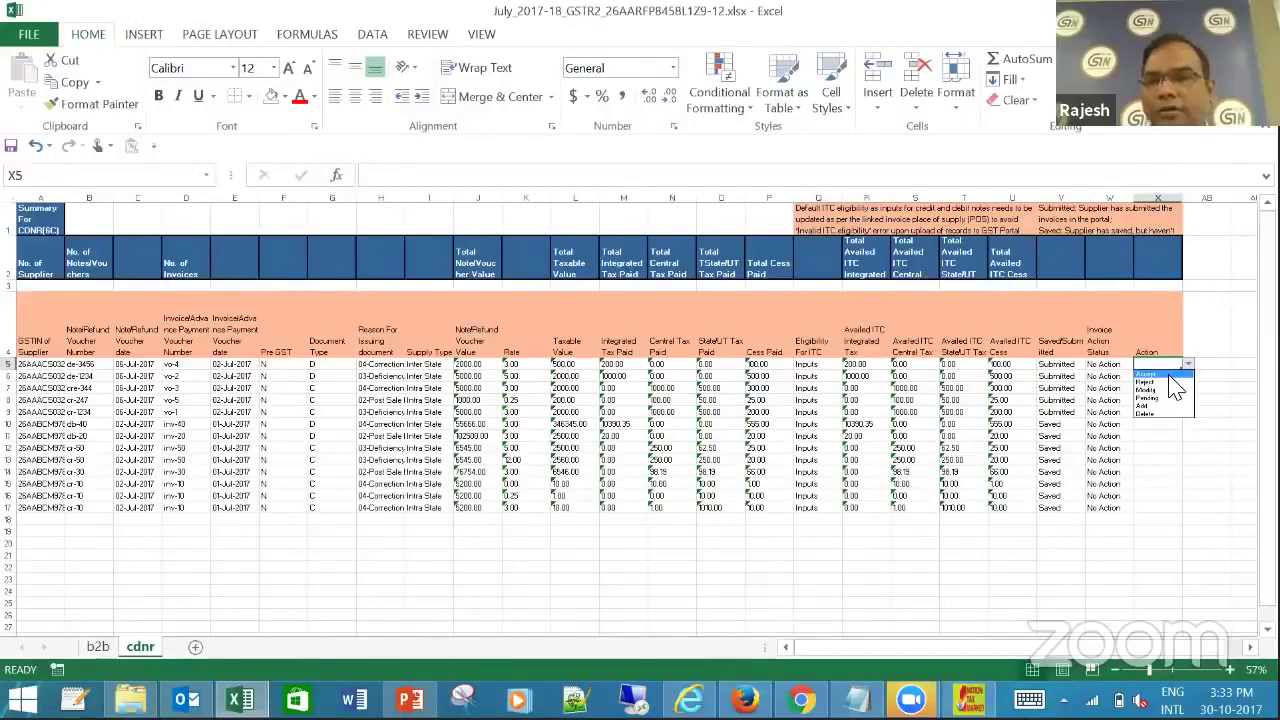
# Set the Actions in X5 to X8 to Accept, Reject, Pending and Modify.
pyautogui.click(1170, 374)
pyautogui.click(1170, 377)
pyautogui.click(1189, 376)
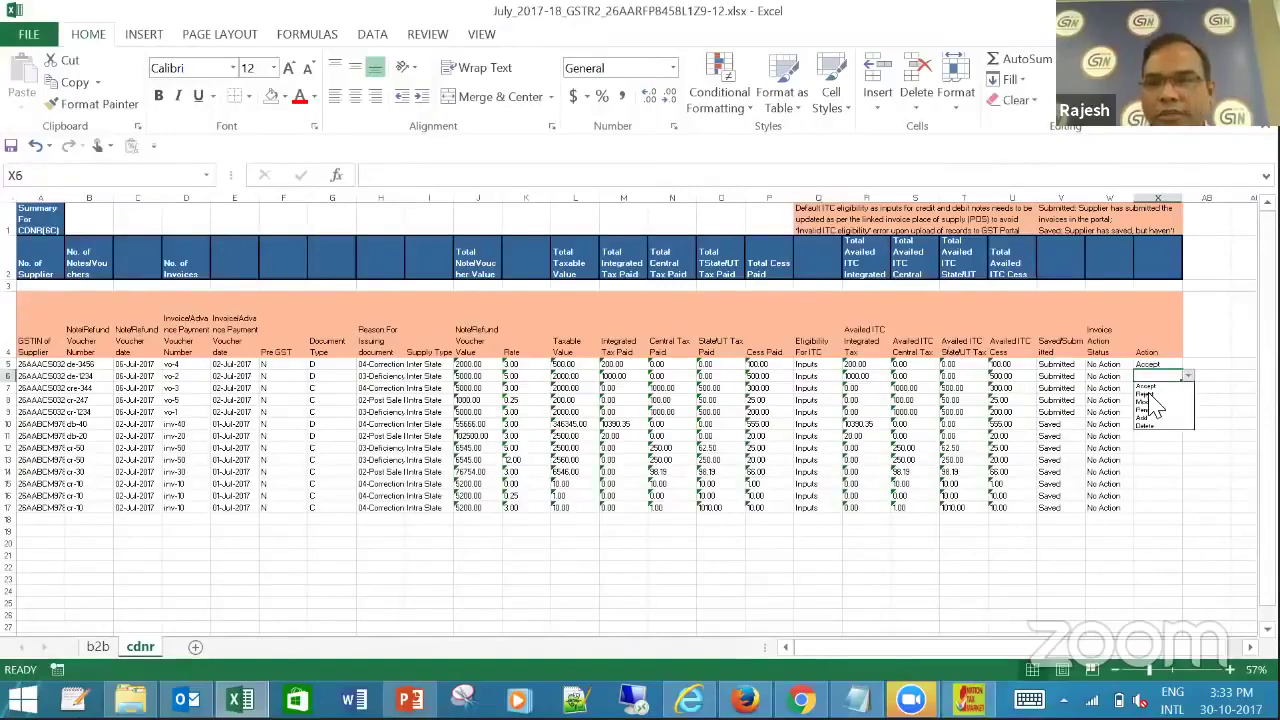
pyautogui.click(1170, 389)
pyautogui.click(1165, 388)
pyautogui.click(1189, 388)
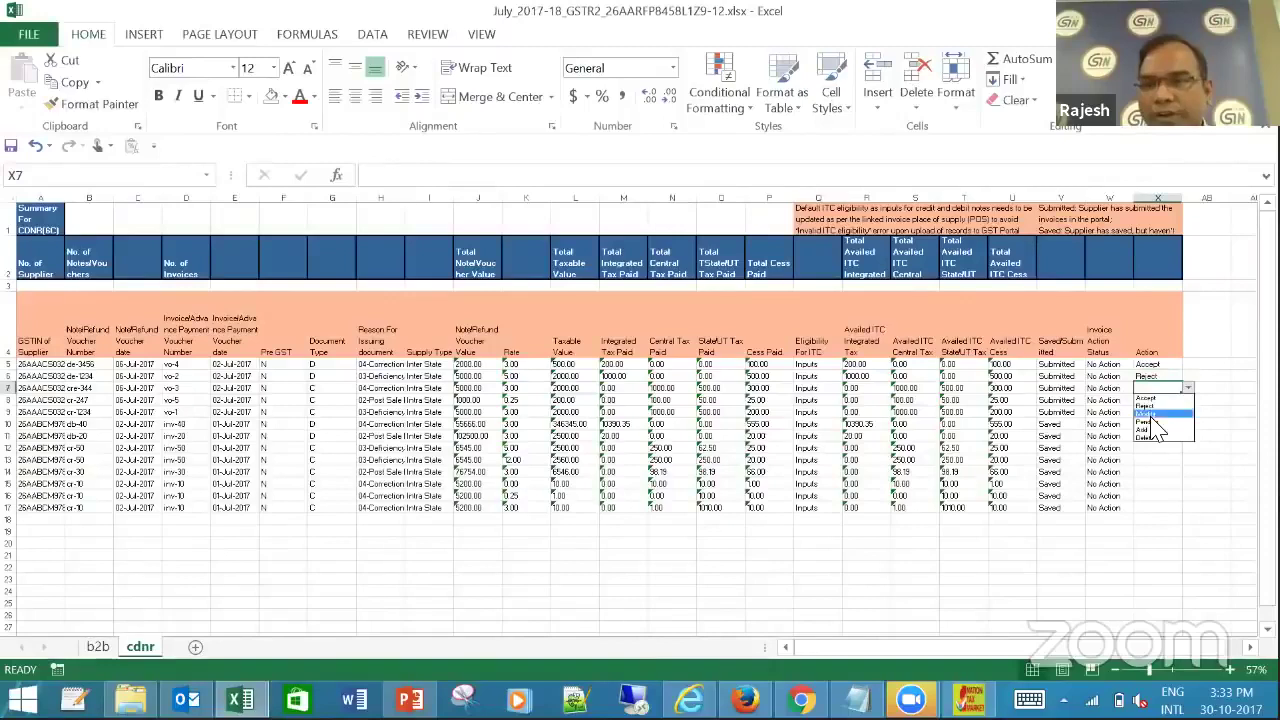
pyautogui.click(1168, 400)
pyautogui.click(1188, 400)
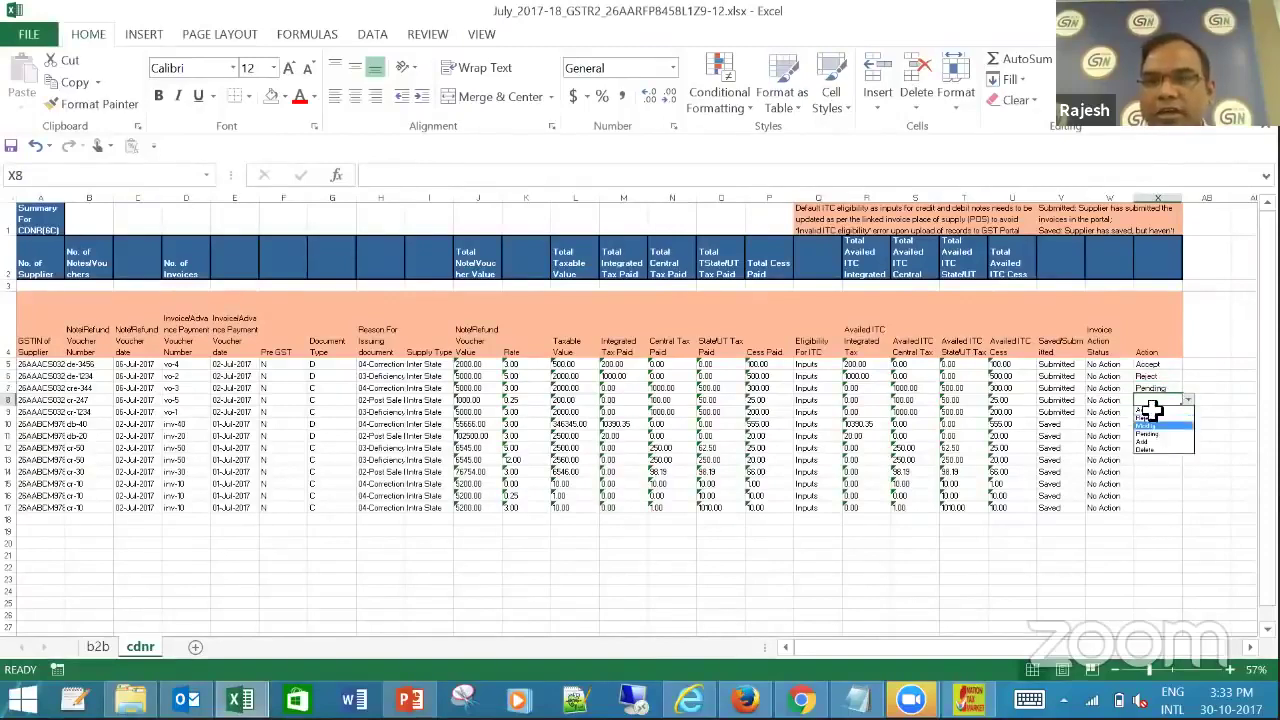
pyautogui.click(1148, 425)
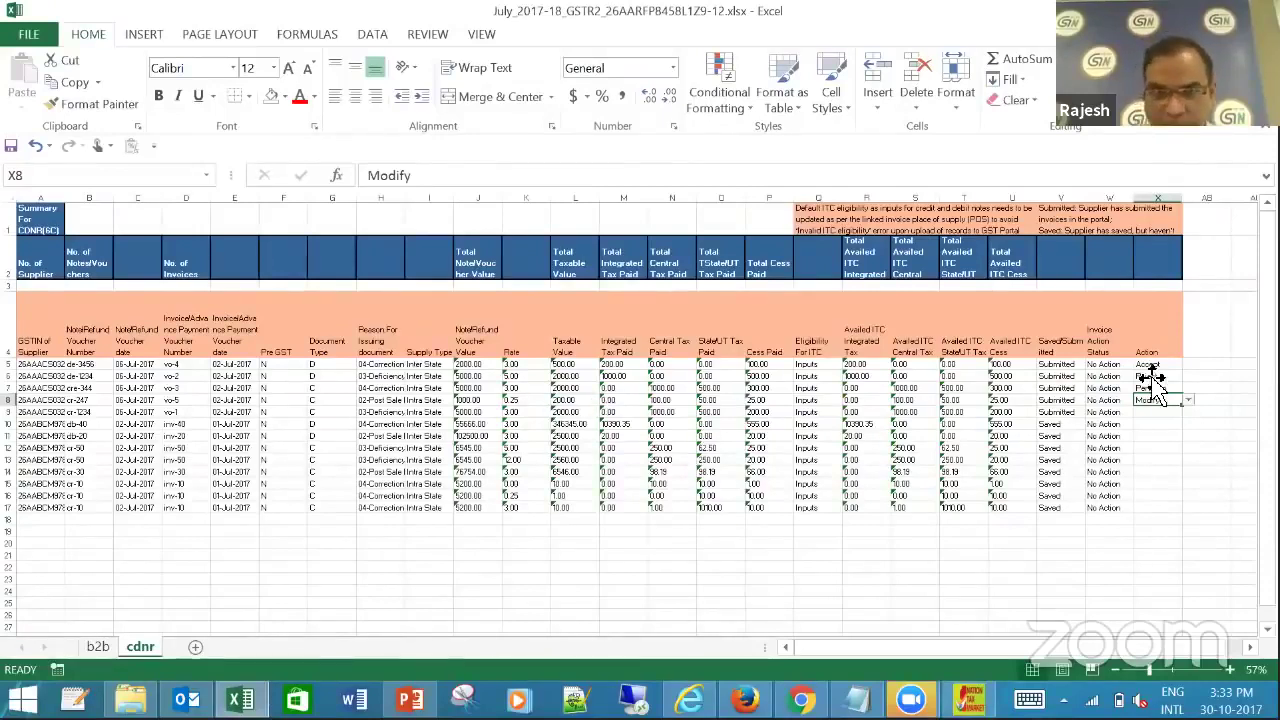
# Change note cr-247's taxable value in L8 to 300.
pyautogui.click(590, 400)
pyautogui.write('300')
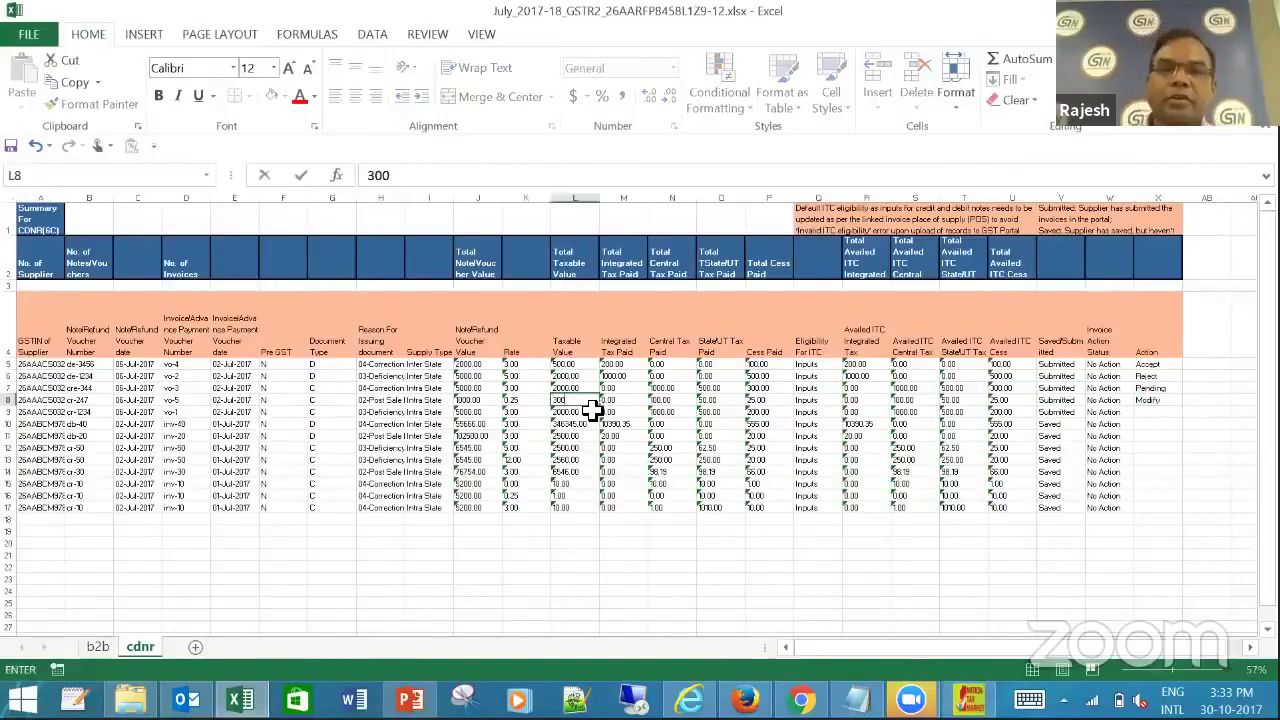
pyautogui.press('Tab')
pyautogui.click(586, 398)
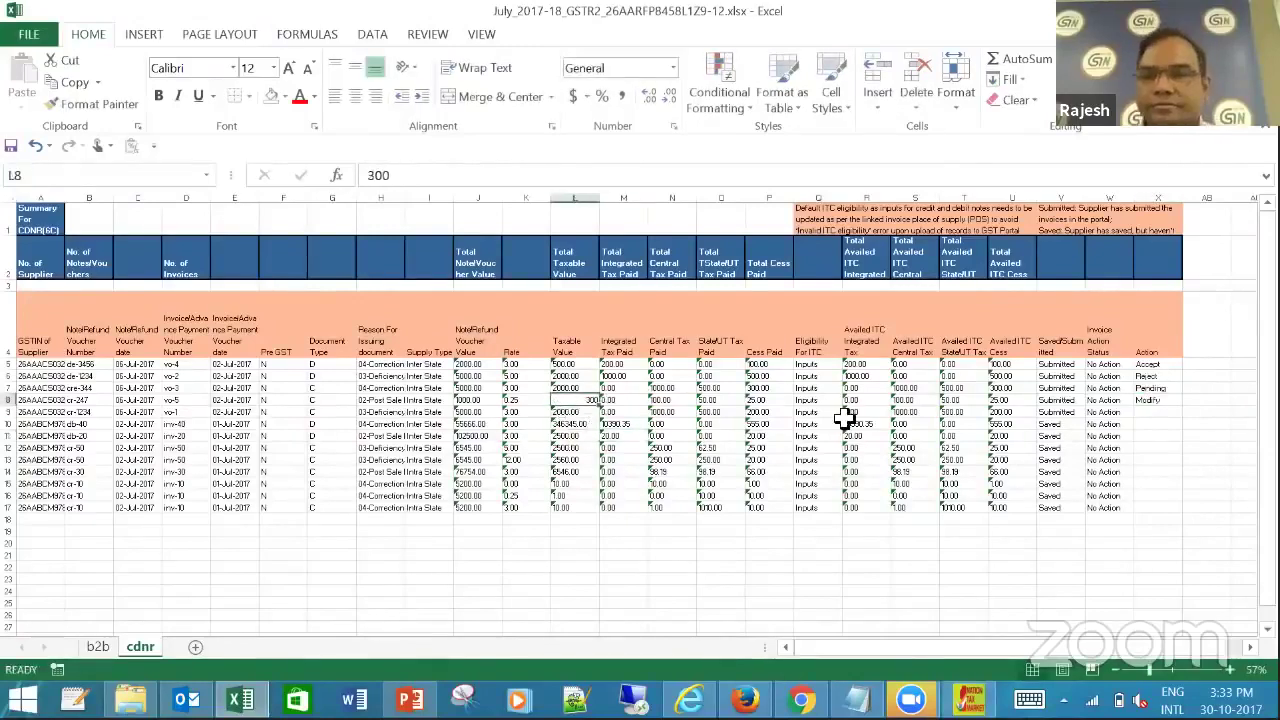
# Set the fifth note's Action in X9 to Reject.
pyautogui.click(1186, 418)
pyautogui.click(1188, 412)
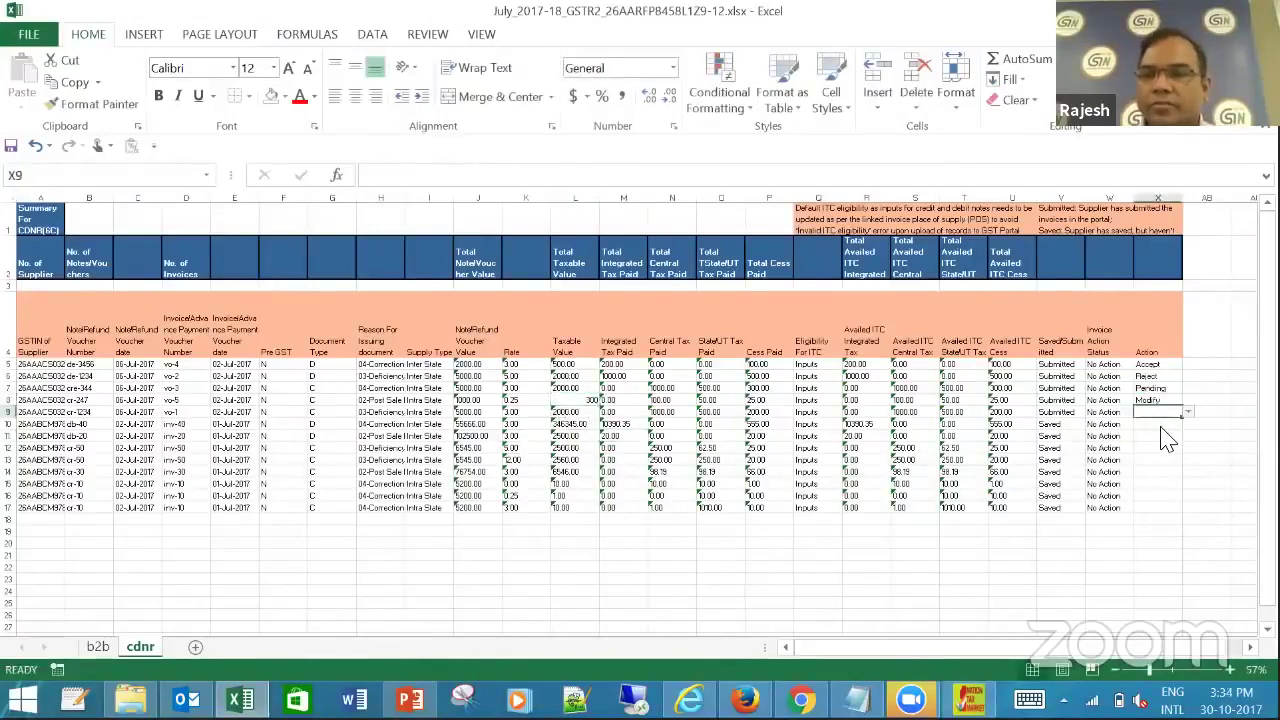
pyautogui.click(1165, 431)
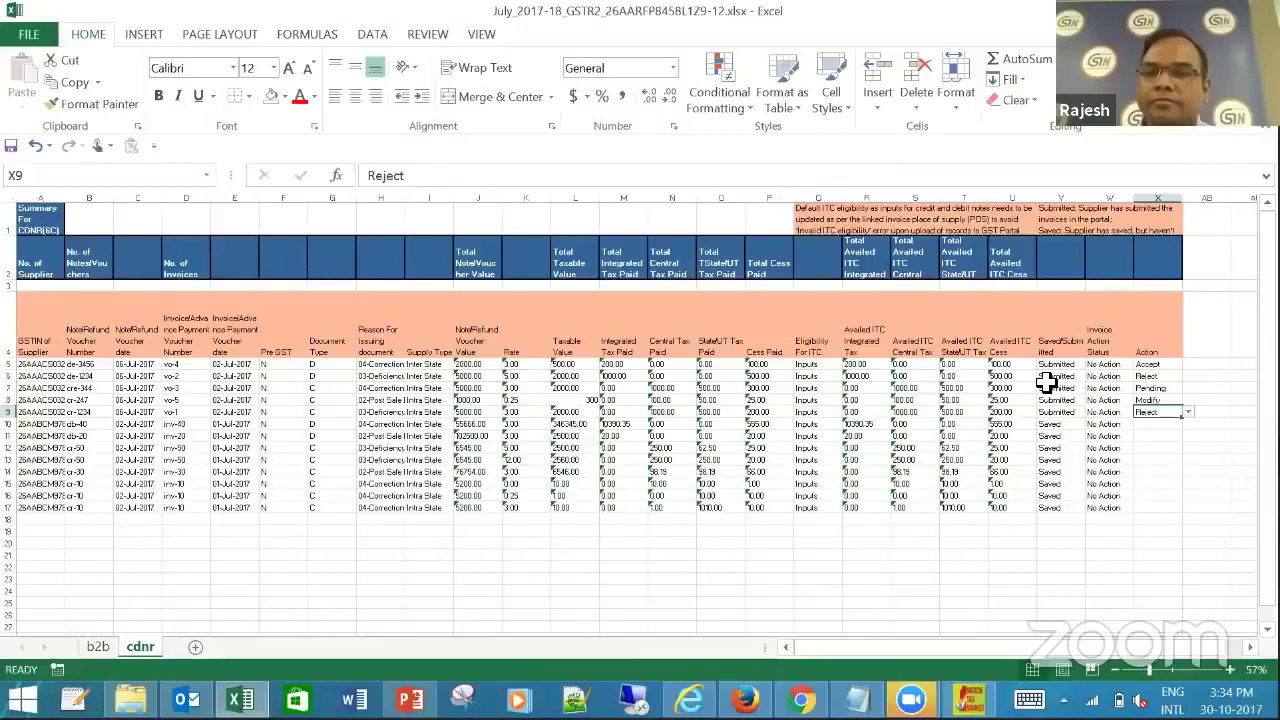
# Check the Saved statuses of the notes in rows 10 to 14.
pyautogui.click(1115, 470)
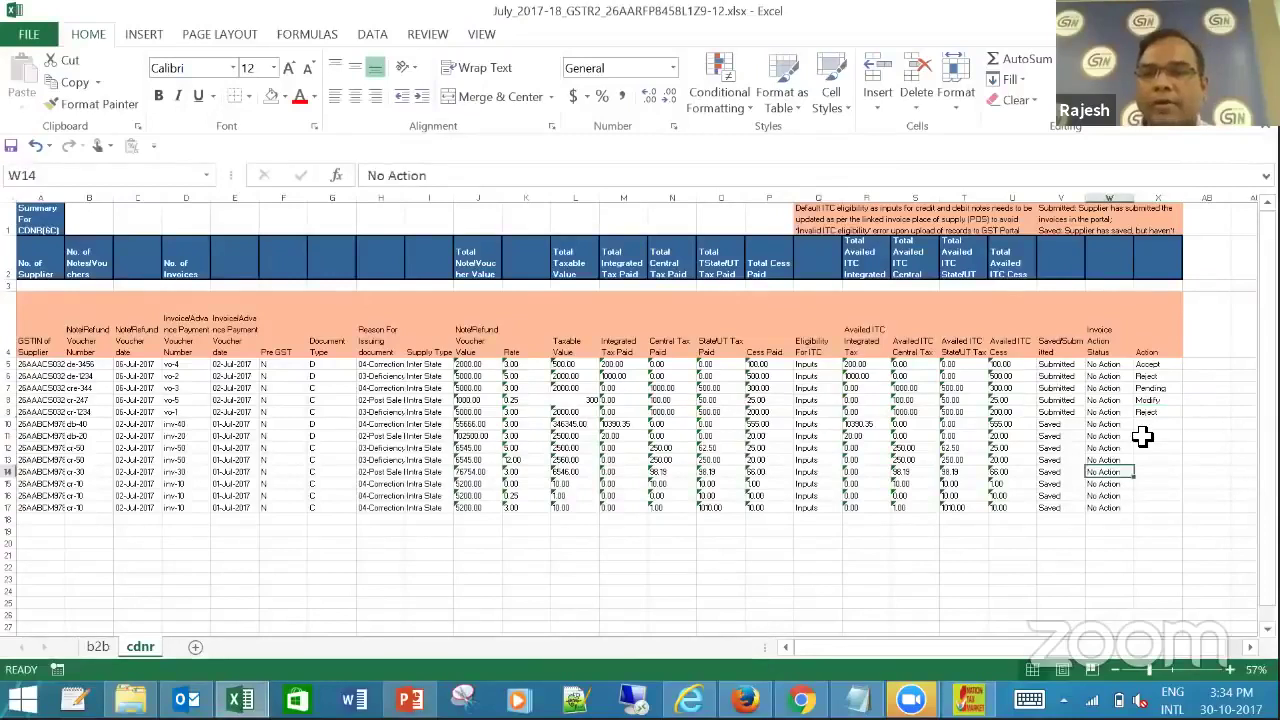
pyautogui.click(1058, 434)
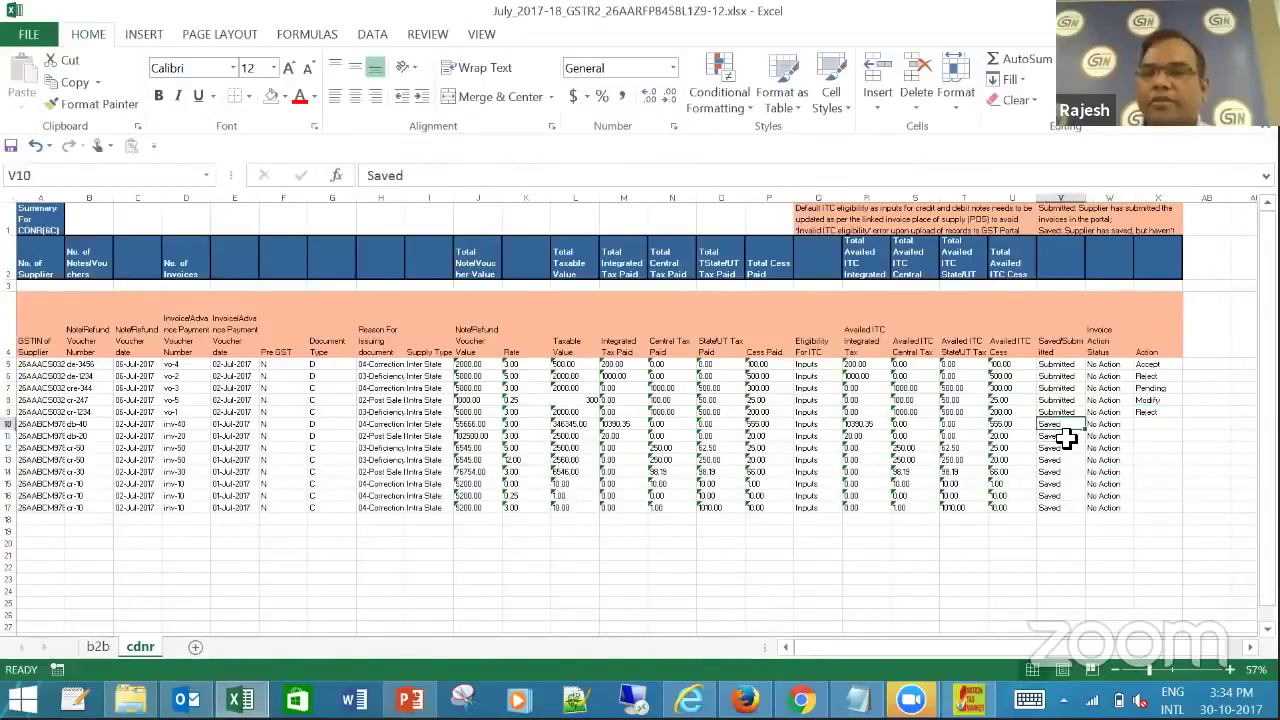
pyautogui.click(1062, 460)
pyautogui.click(1070, 484)
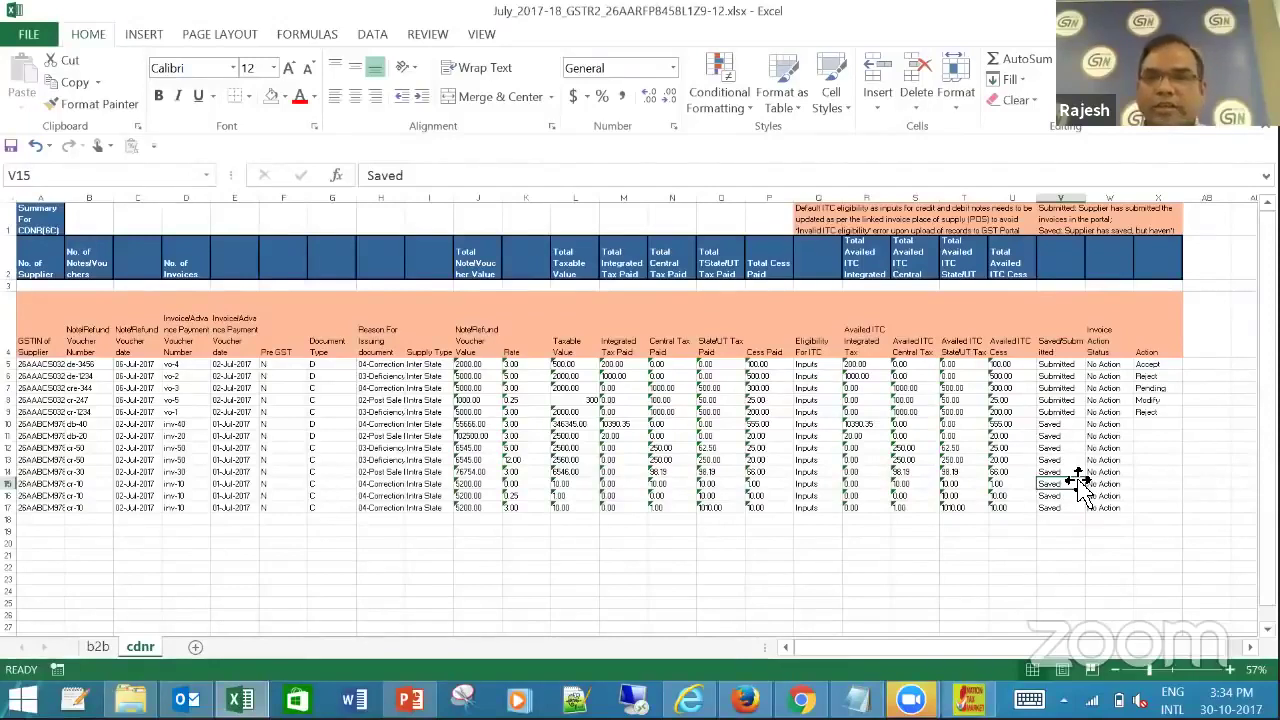
# Choose Add in X10 and fill it down through X17.
pyautogui.click(1155, 424)
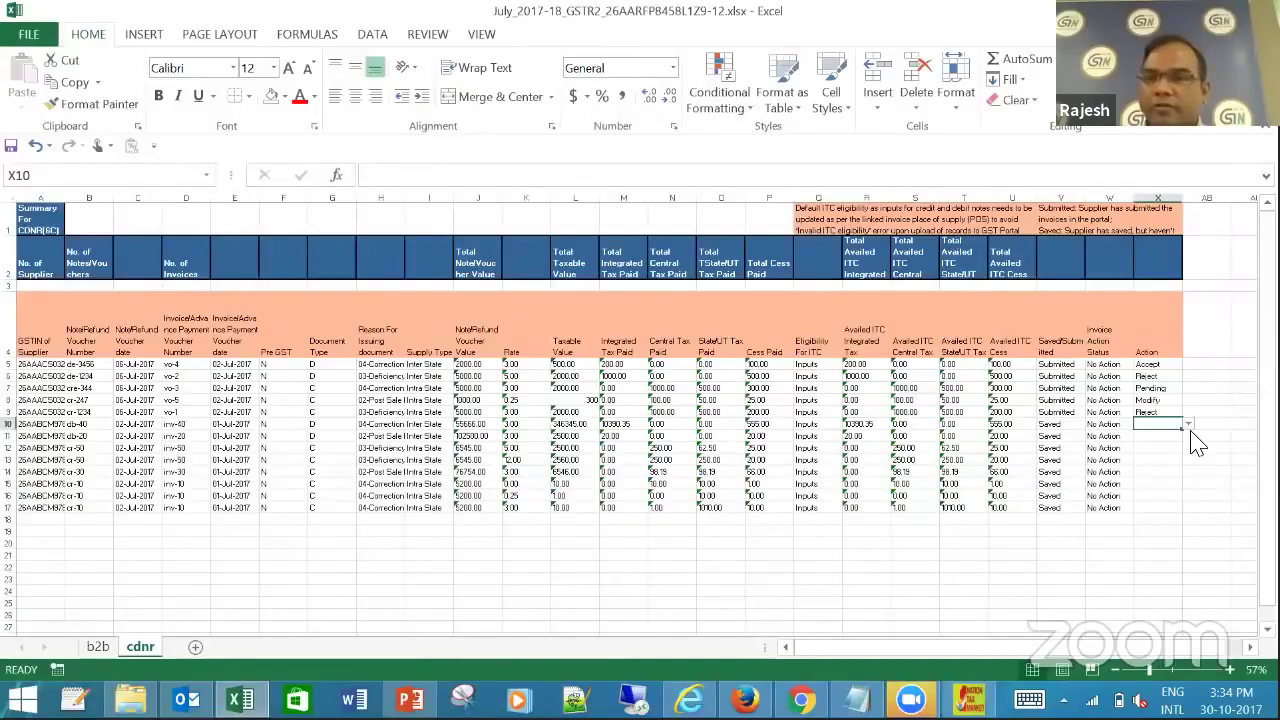
pyautogui.click(1188, 424)
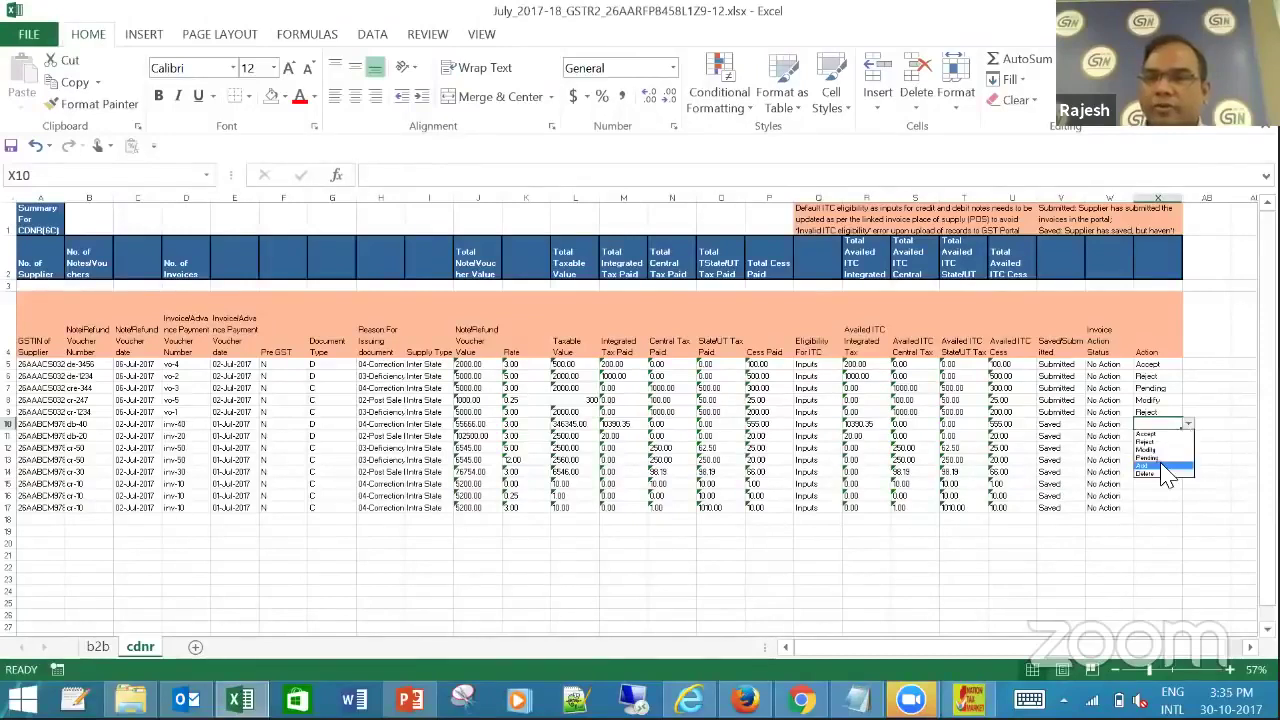
pyautogui.click(1160, 466)
pyautogui.click(1176, 437)
pyautogui.click(1176, 426)
pyautogui.moveTo(1182, 430); pyautogui.dragTo(1186, 514)
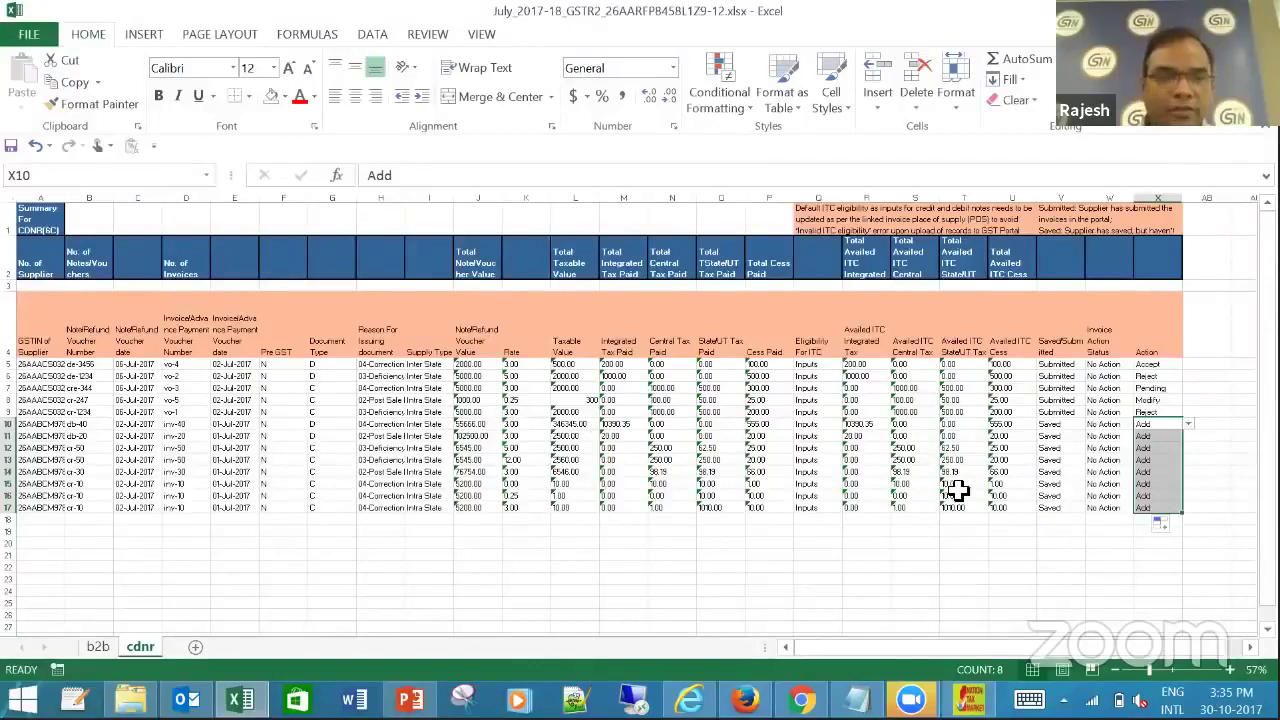
pyautogui.click(1060, 531)
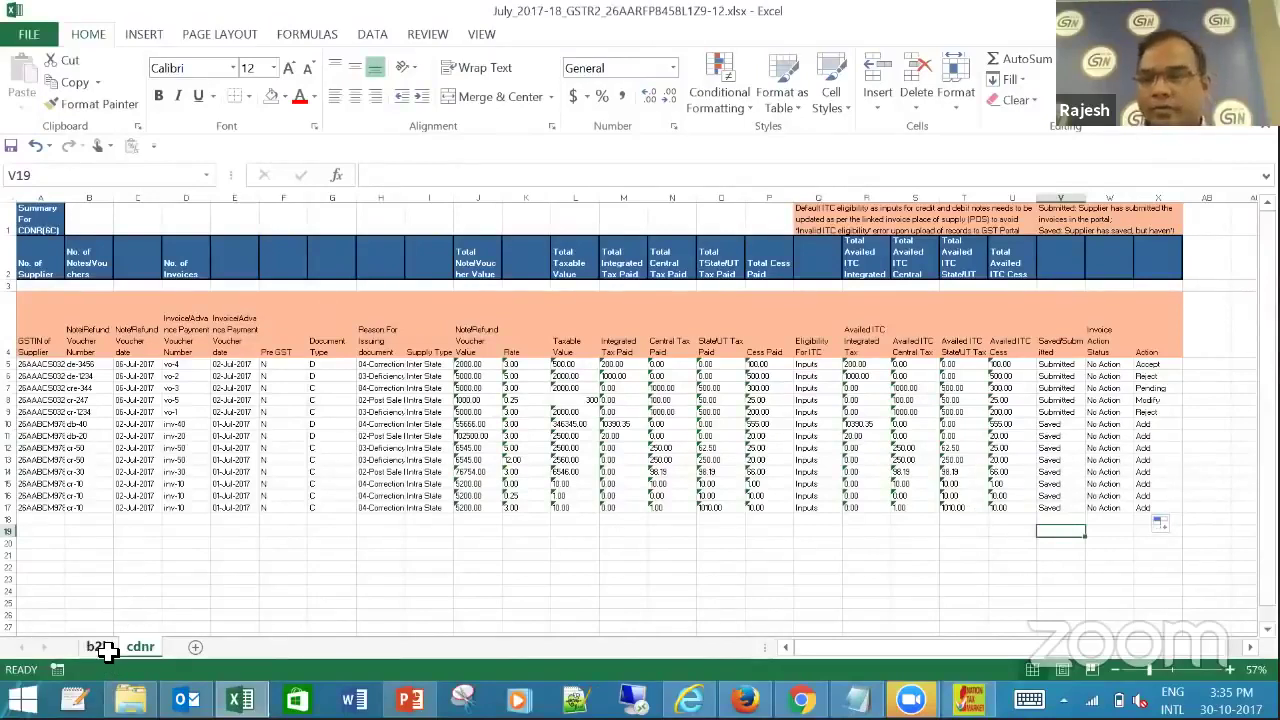
pyautogui.click(104, 648)
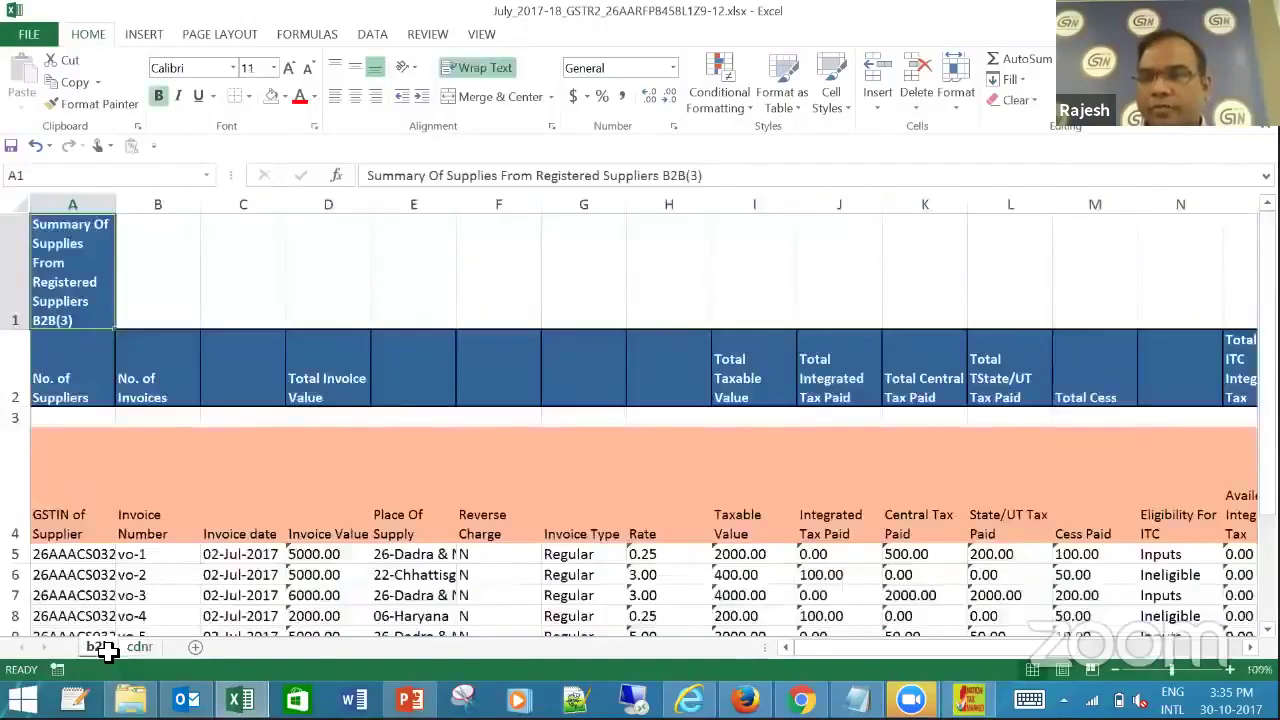
pyautogui.click(1117, 669)
pyautogui.click(1117, 669)
pyautogui.click(1117, 669)
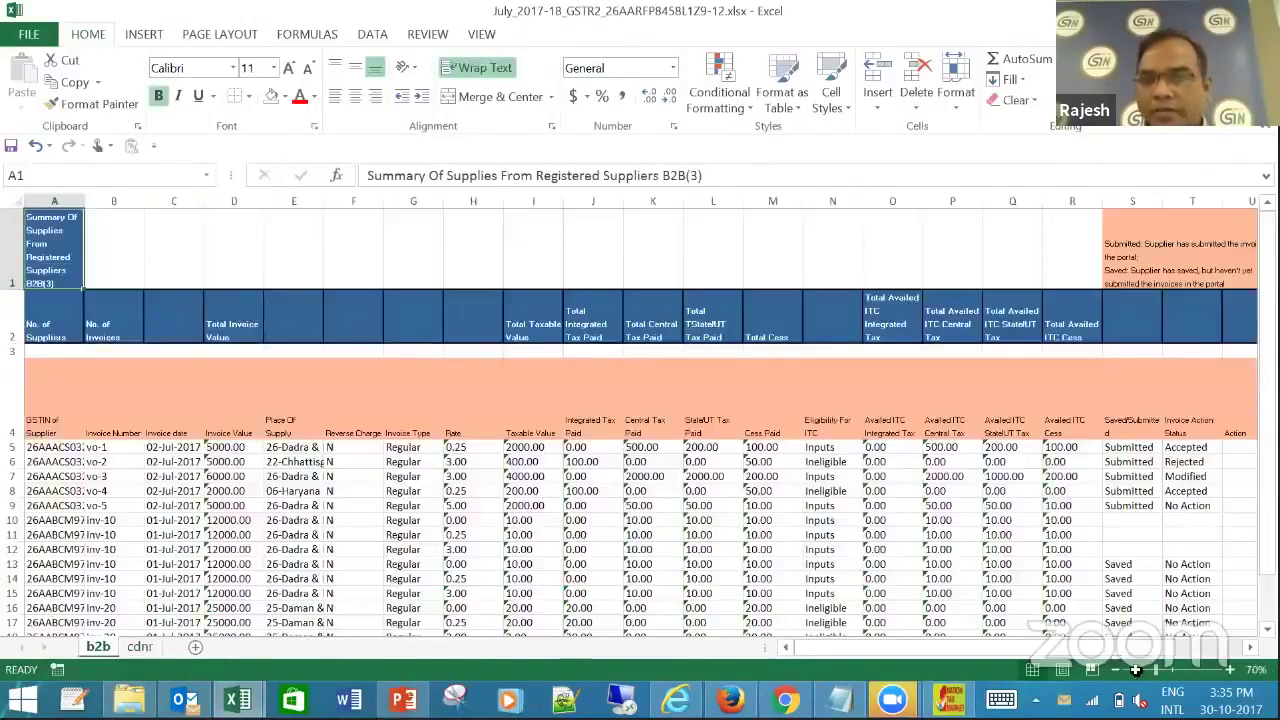
pyautogui.click(1140, 669)
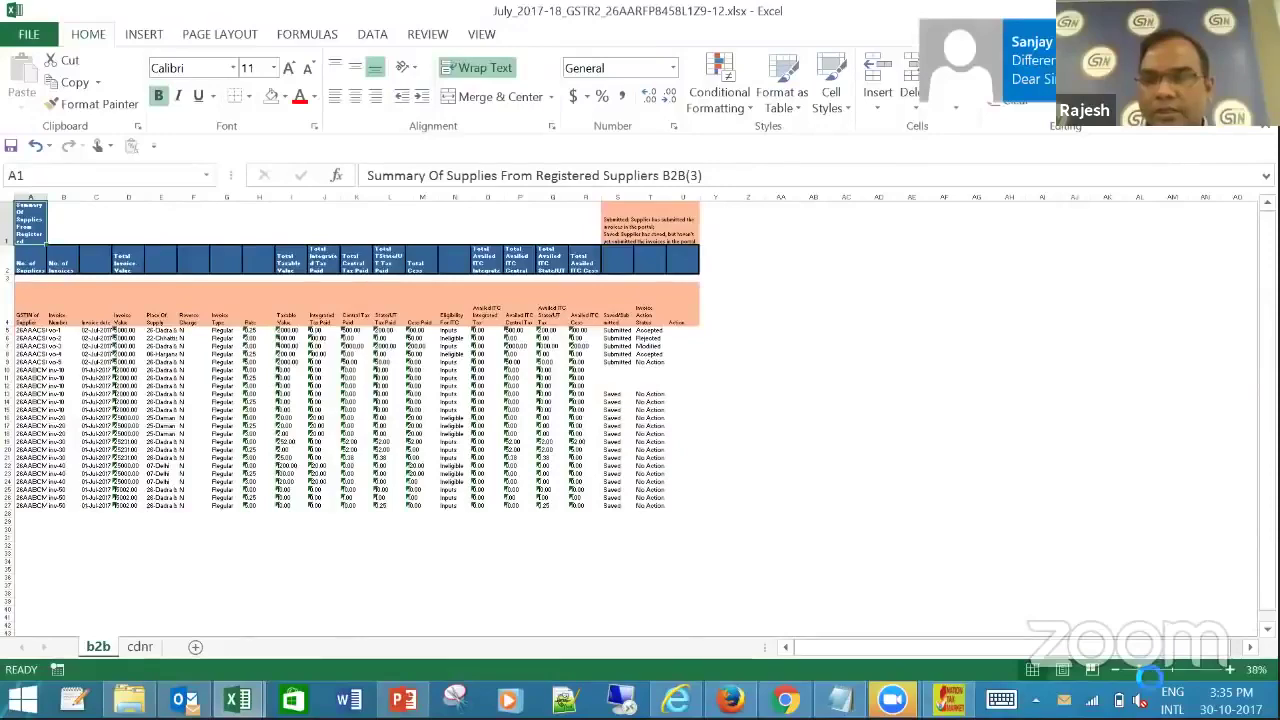
pyautogui.click(1150, 669)
pyautogui.click(1158, 669)
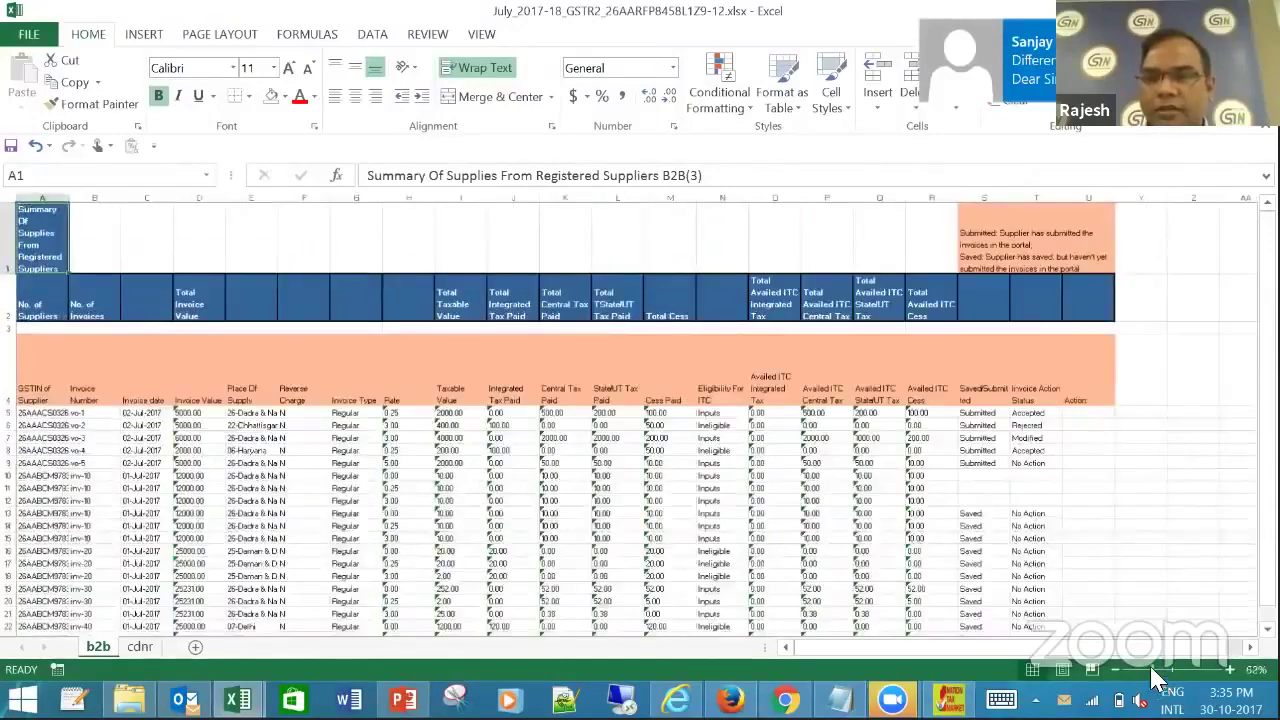
pyautogui.click(1158, 669)
pyautogui.scroll(1, 1168, 437)
pyautogui.scroll(-3, 1157, 271)
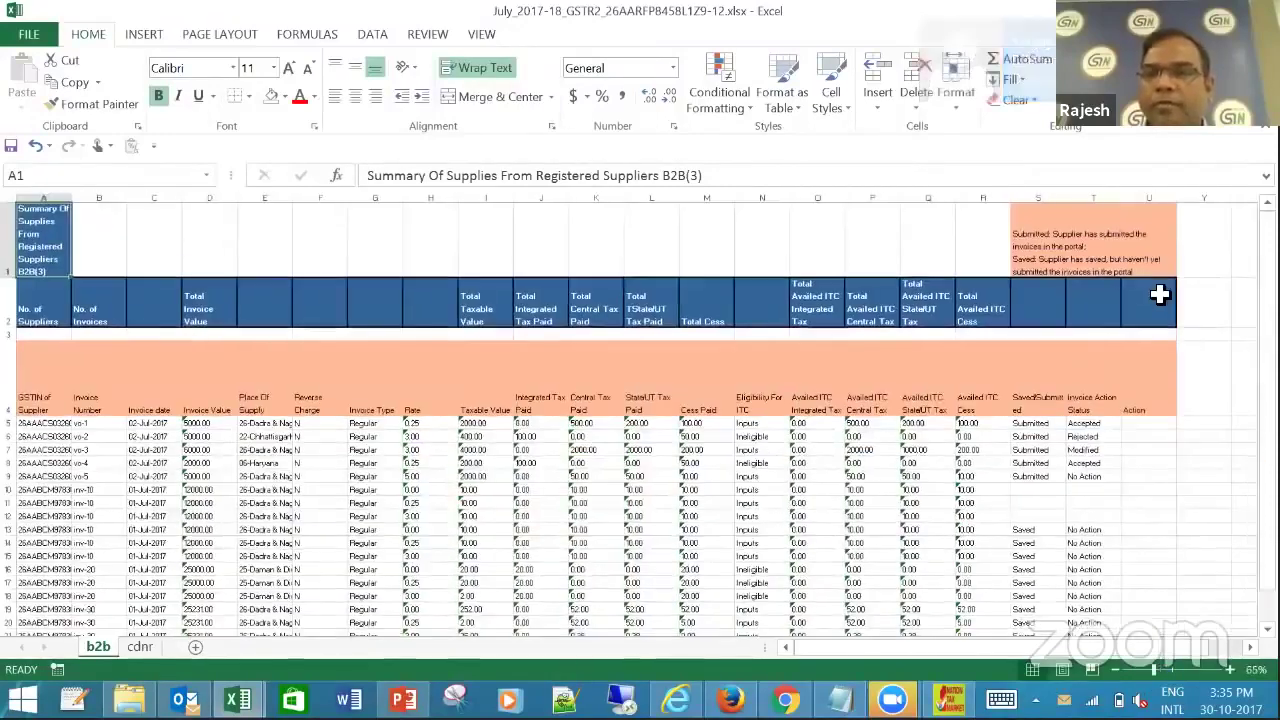
pyautogui.click(1100, 287)
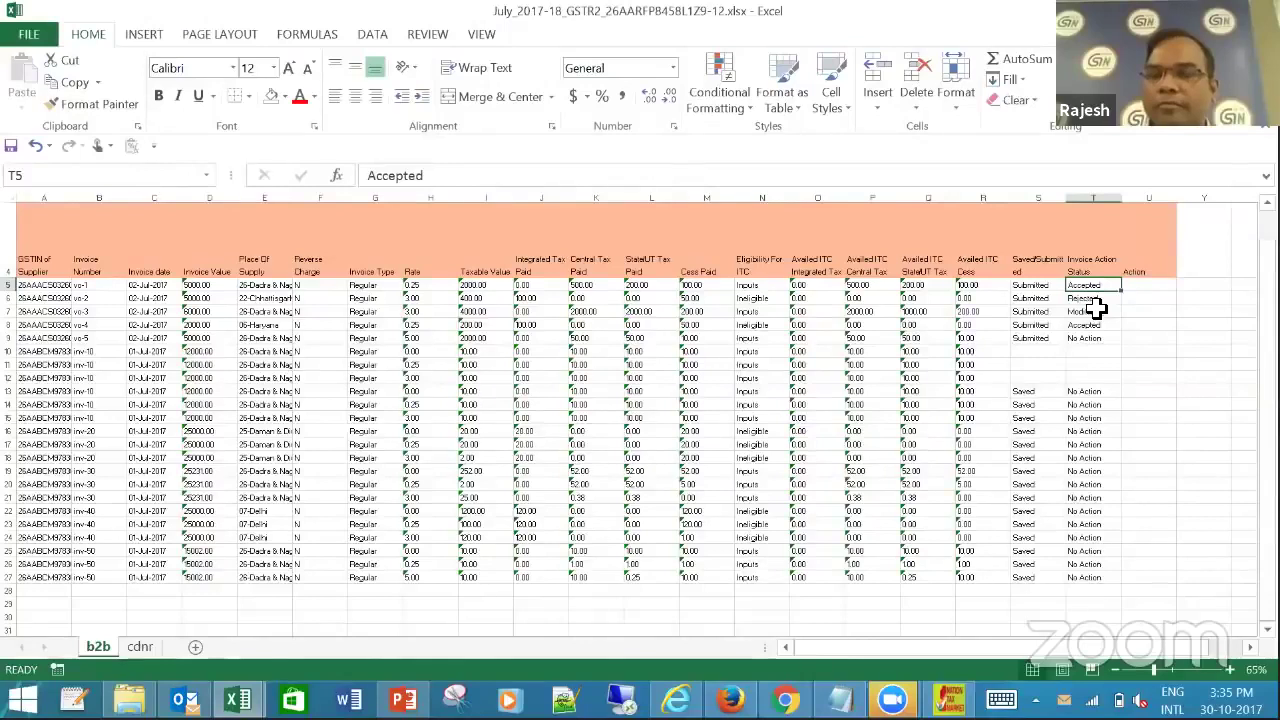
pyautogui.click(1145, 286)
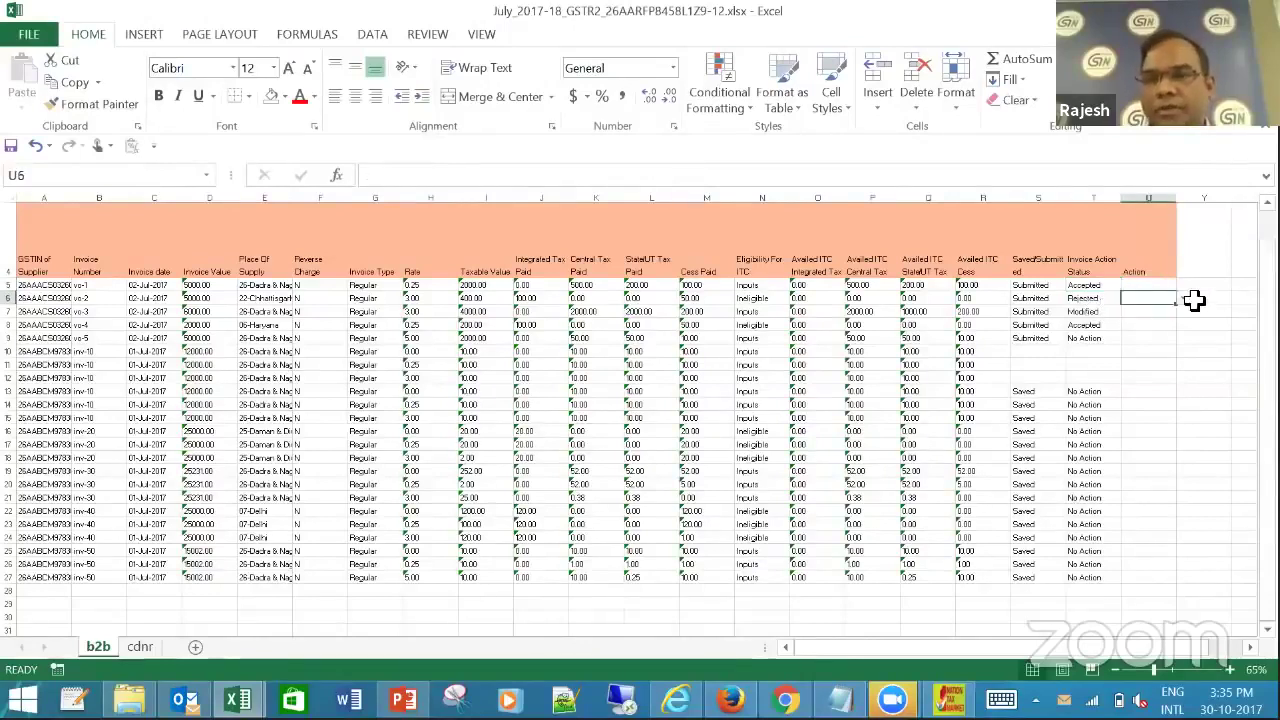
pyautogui.click(1088, 338)
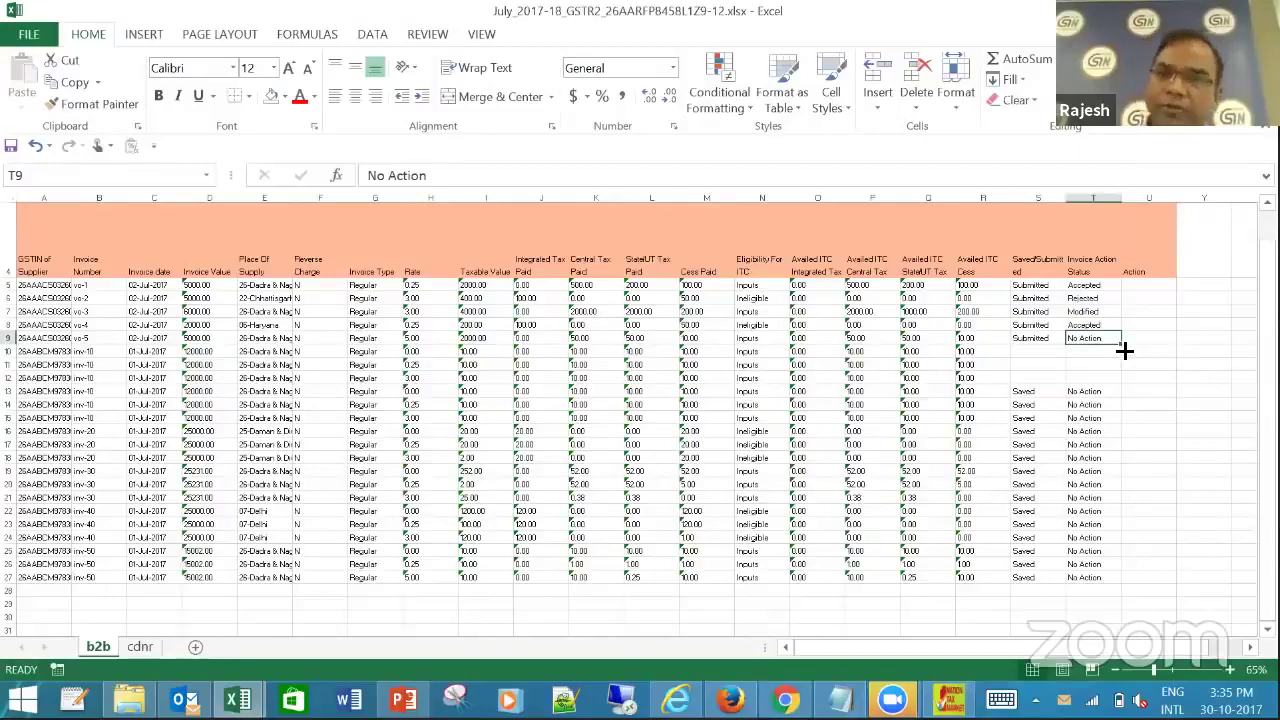
# Set row 9's (invoice vo-5) Action to Accept on the b2b sheet.
pyautogui.press('Right')
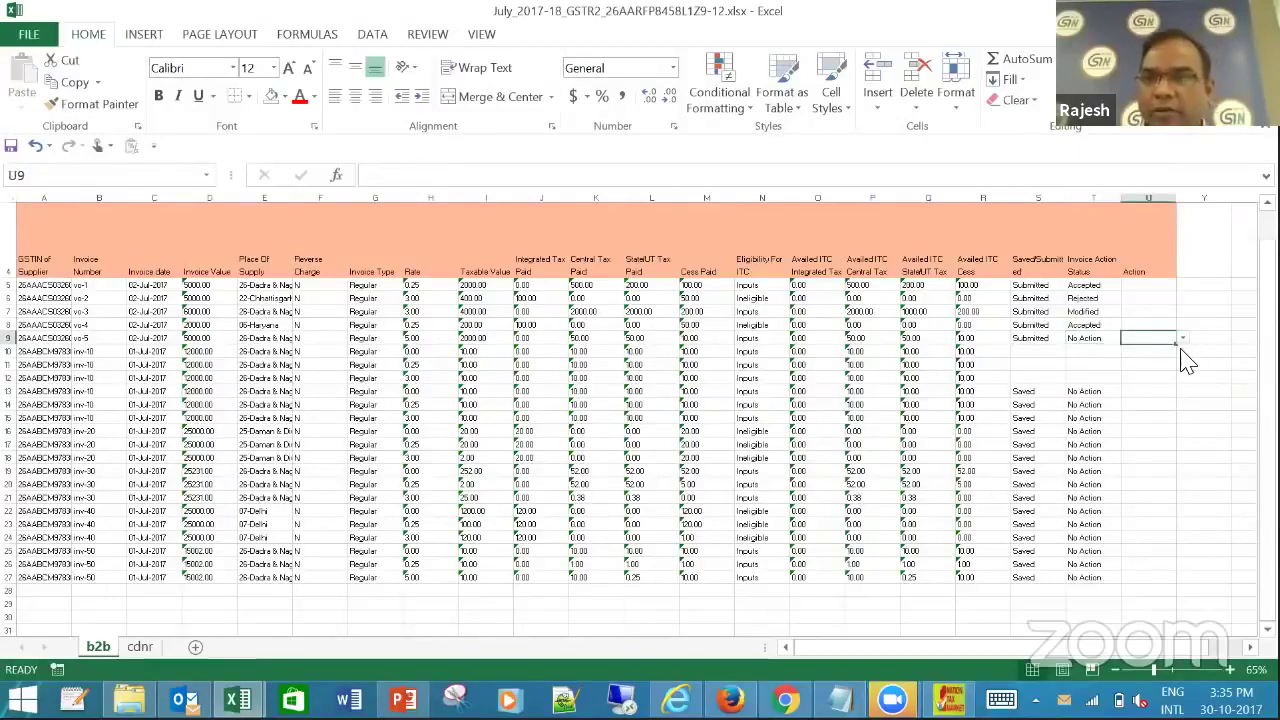
pyautogui.click(1182, 338)
pyautogui.click(1140, 351)
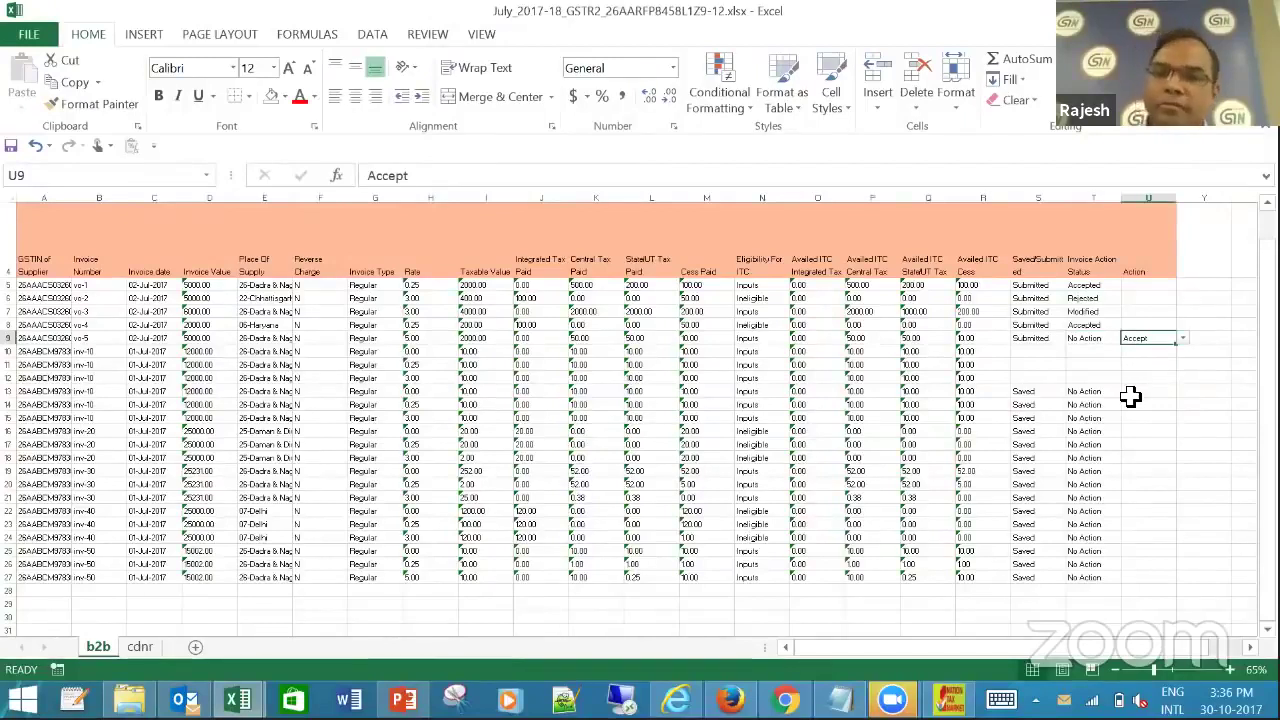
# Set U13's Action to Add and fill it down through row 27.
pyautogui.click(1137, 395)
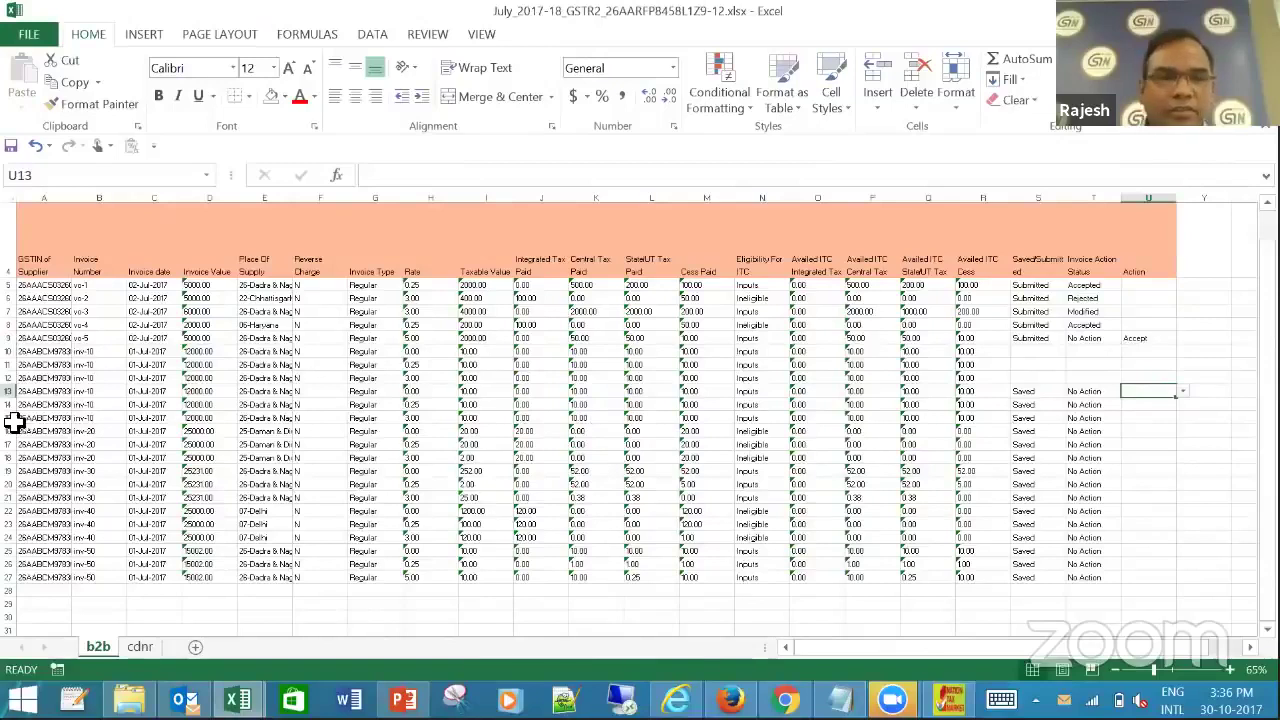
pyautogui.click(1182, 391)
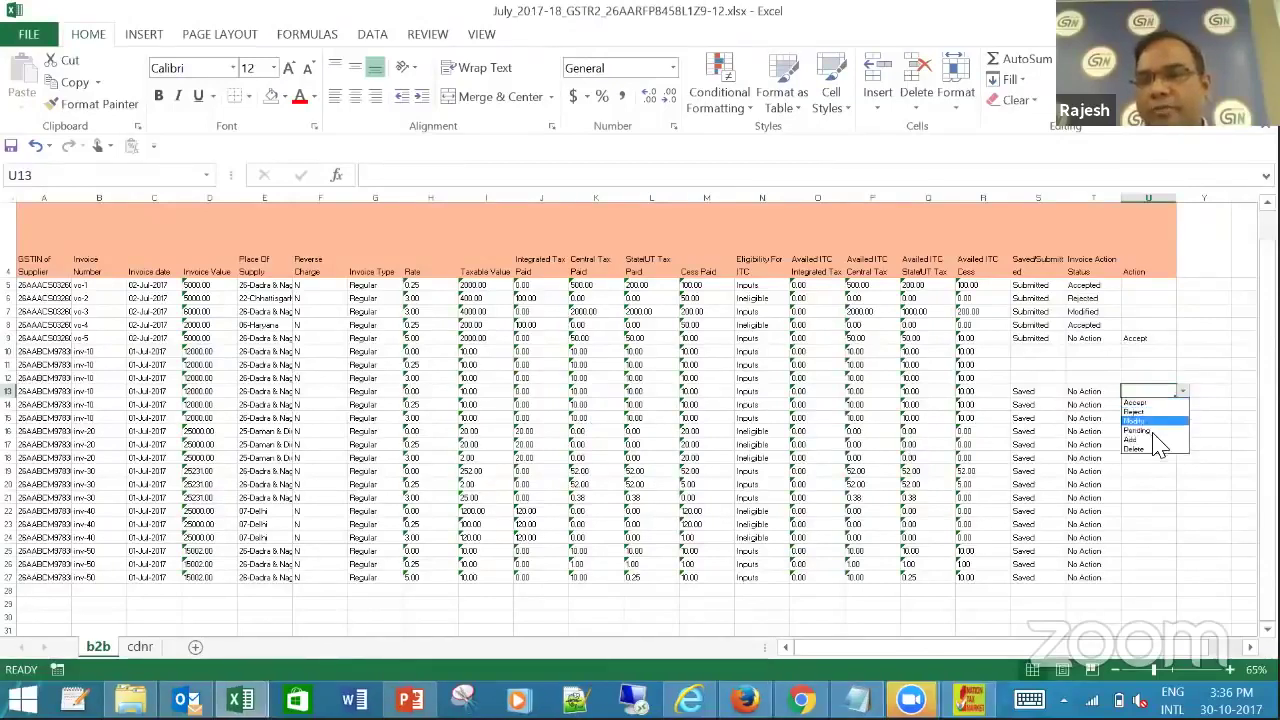
pyautogui.click(1145, 440)
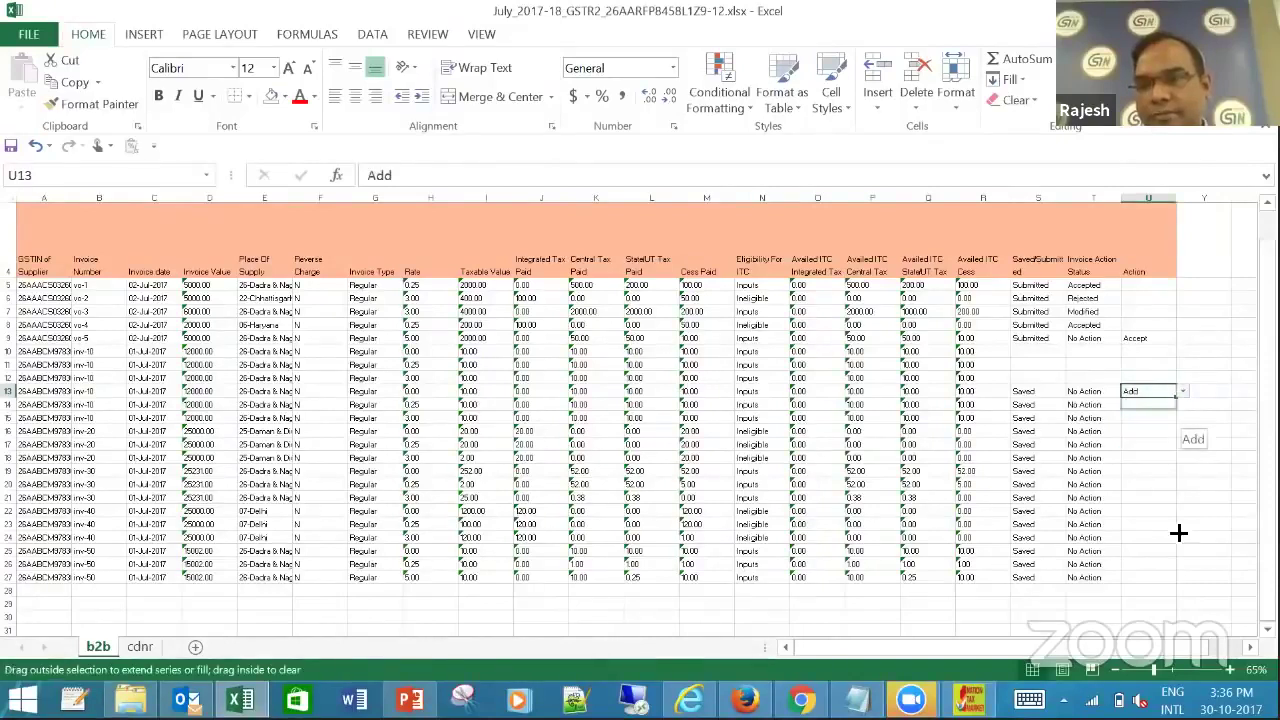
pyautogui.moveTo(1178, 533); pyautogui.dragTo(1170, 582)
pyautogui.click(1040, 364)
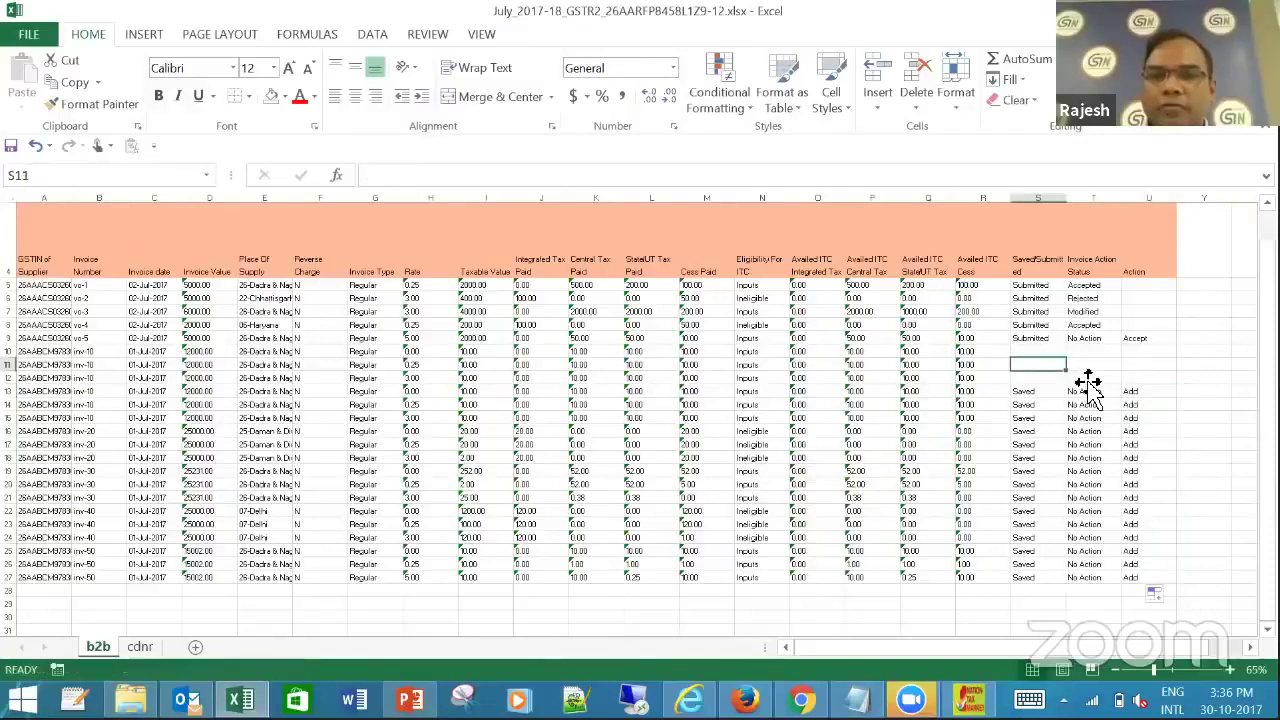
pyautogui.click(1018, 352)
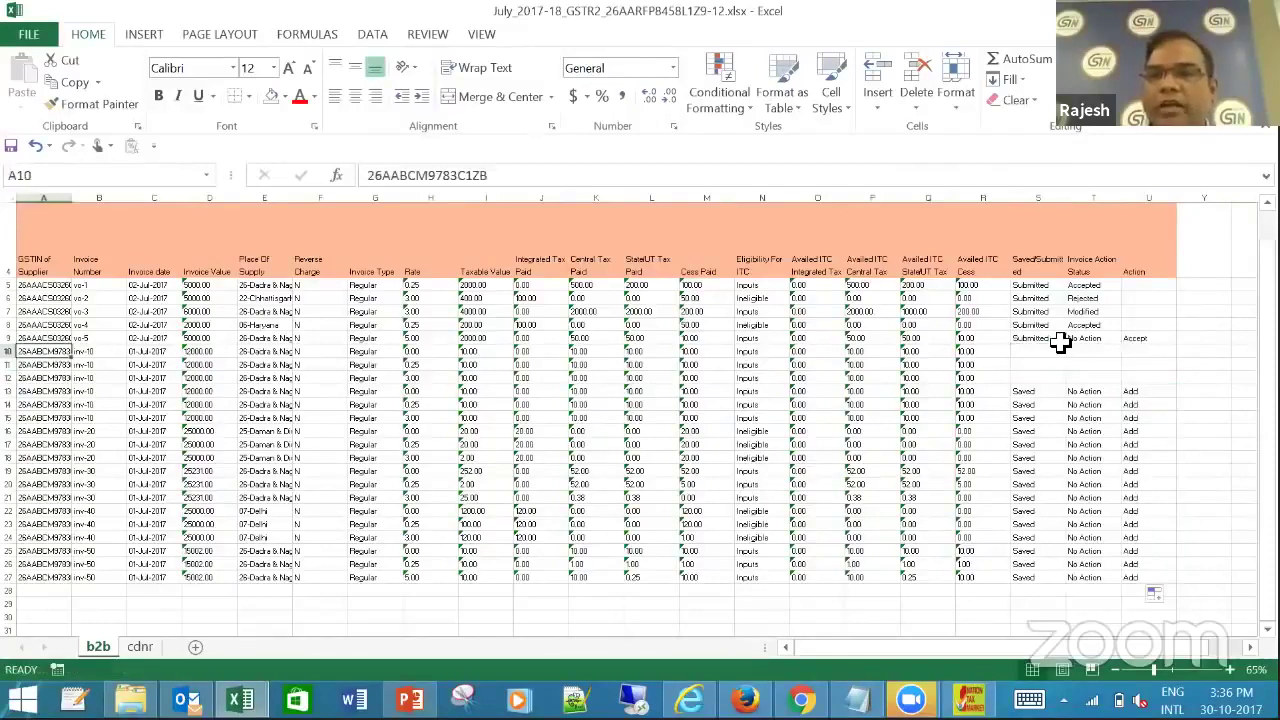
# Copy row 10's inv-10 invoice and paste it into empty row 28.
pyautogui.click(1117, 364)
pyautogui.moveTo(10, 378); pyautogui.dragTo(12, 360)
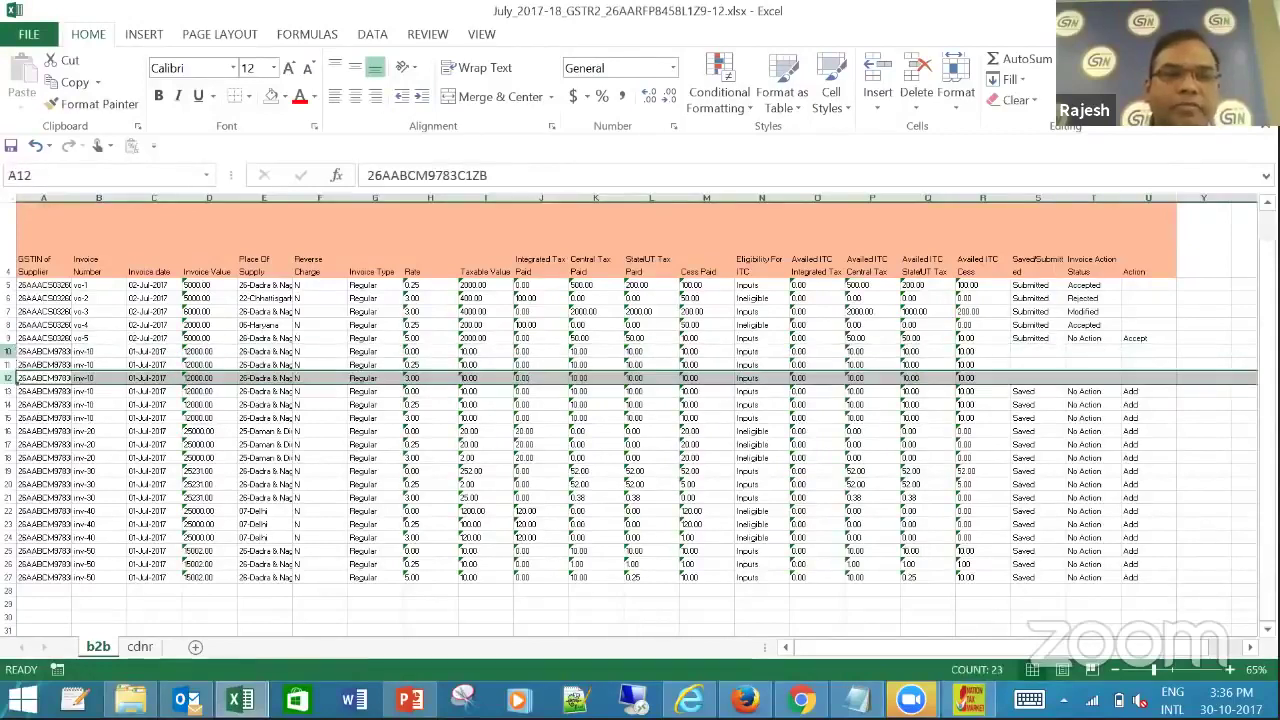
pyautogui.click(10, 351)
pyautogui.click(10, 364)
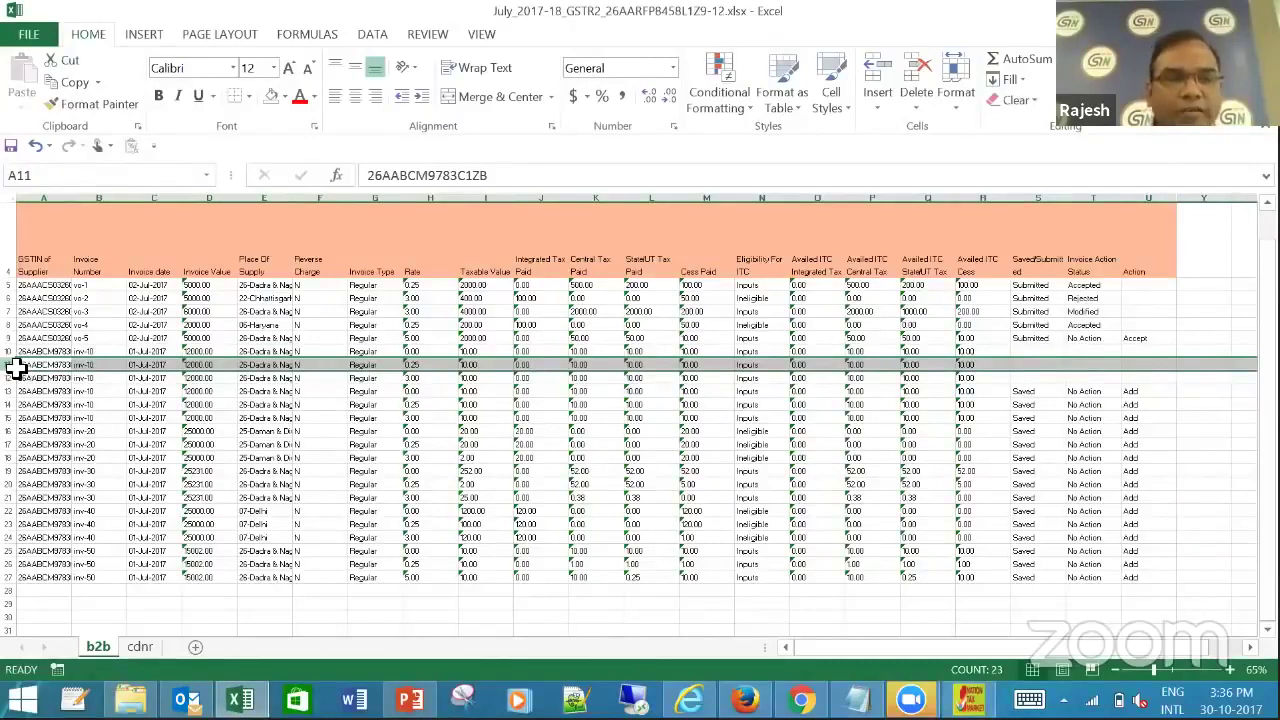
pyautogui.click(12, 590)
pyautogui.click(10, 351)
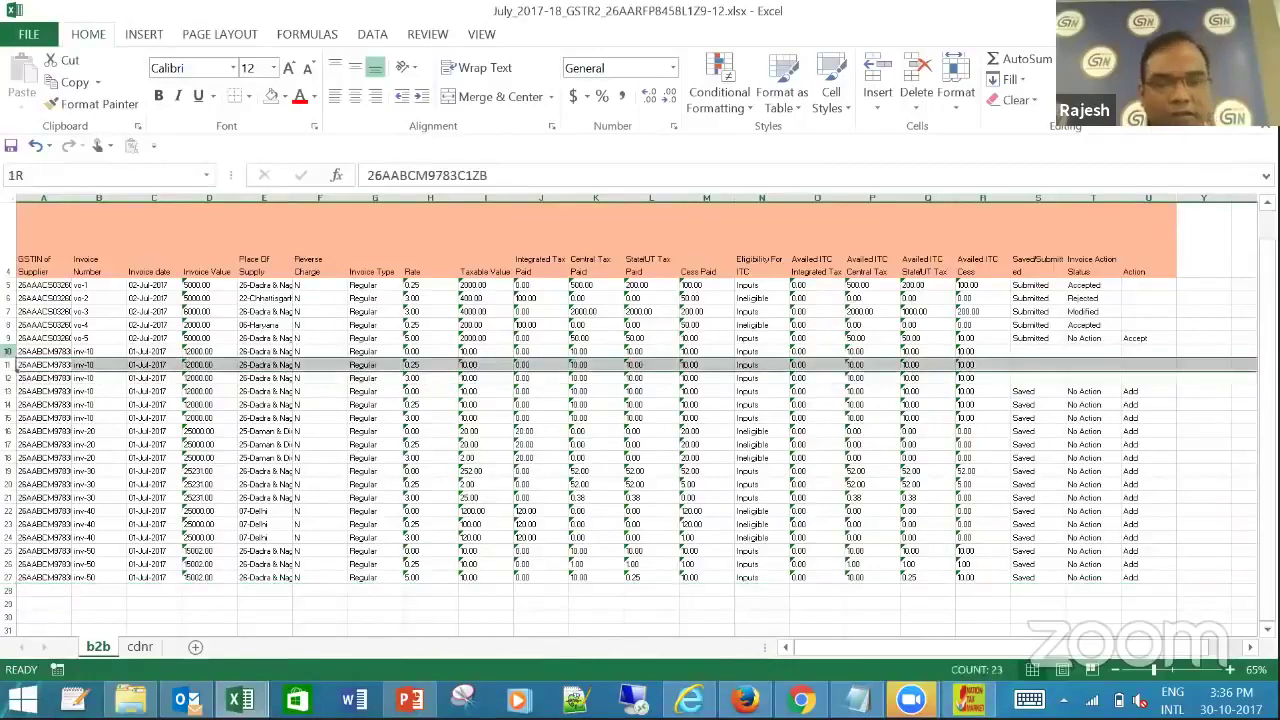
pyautogui.hotkey('ctrl', 'c')
pyautogui.click(18, 592)
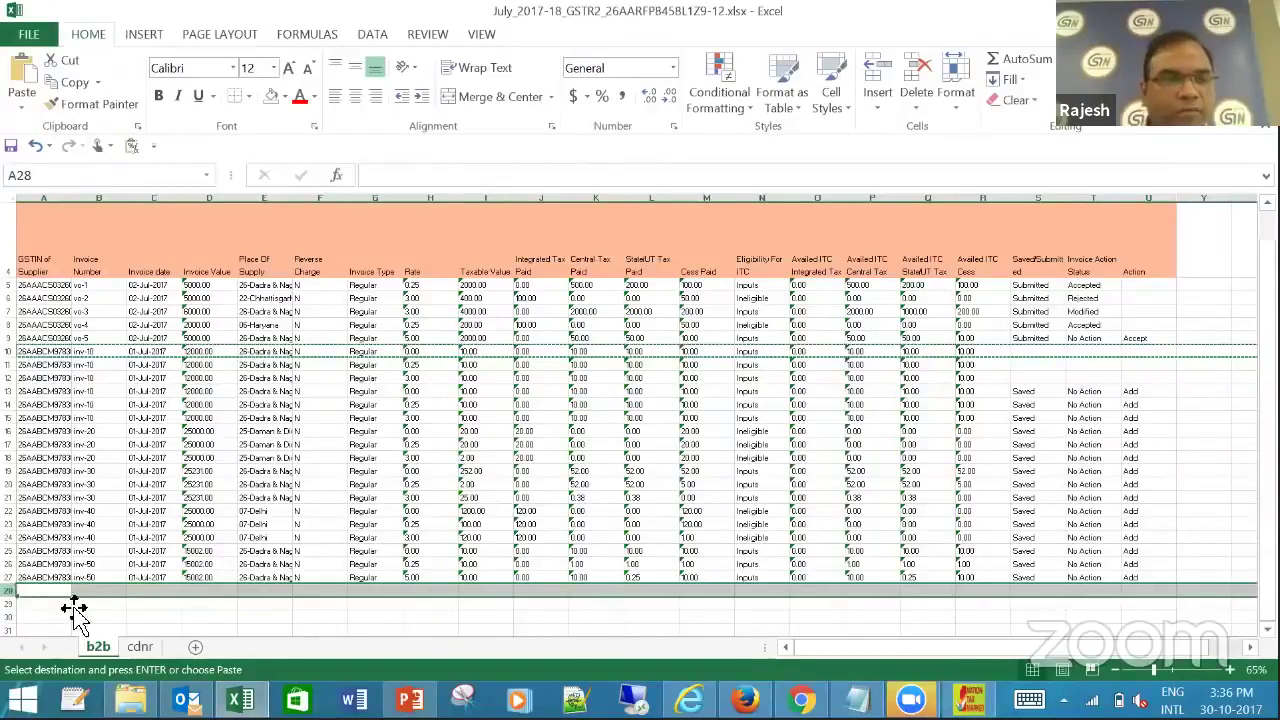
pyautogui.hotkey('ctrl', 'v')
# Enter invoice number 123 in B29 and copy row 28's details into row 29.
pyautogui.click(106, 605)
pyautogui.write('123')
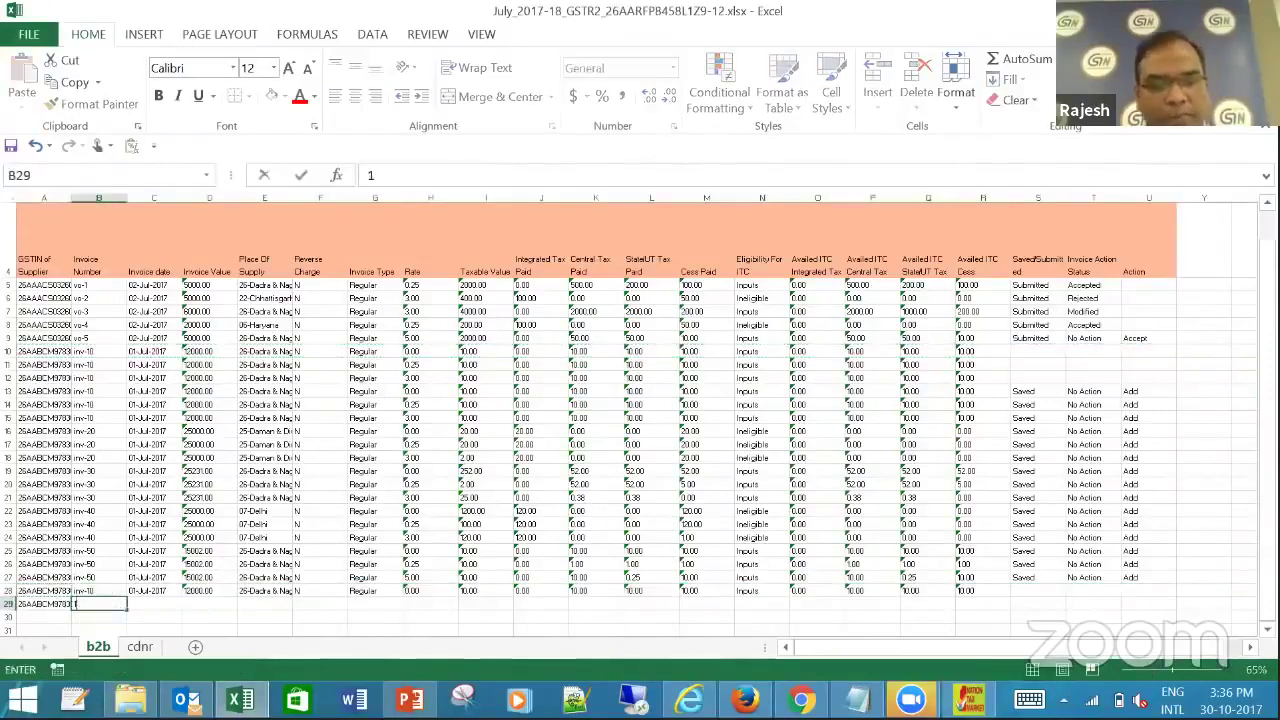
pyautogui.moveTo(158, 590); pyautogui.dragTo(980, 586)
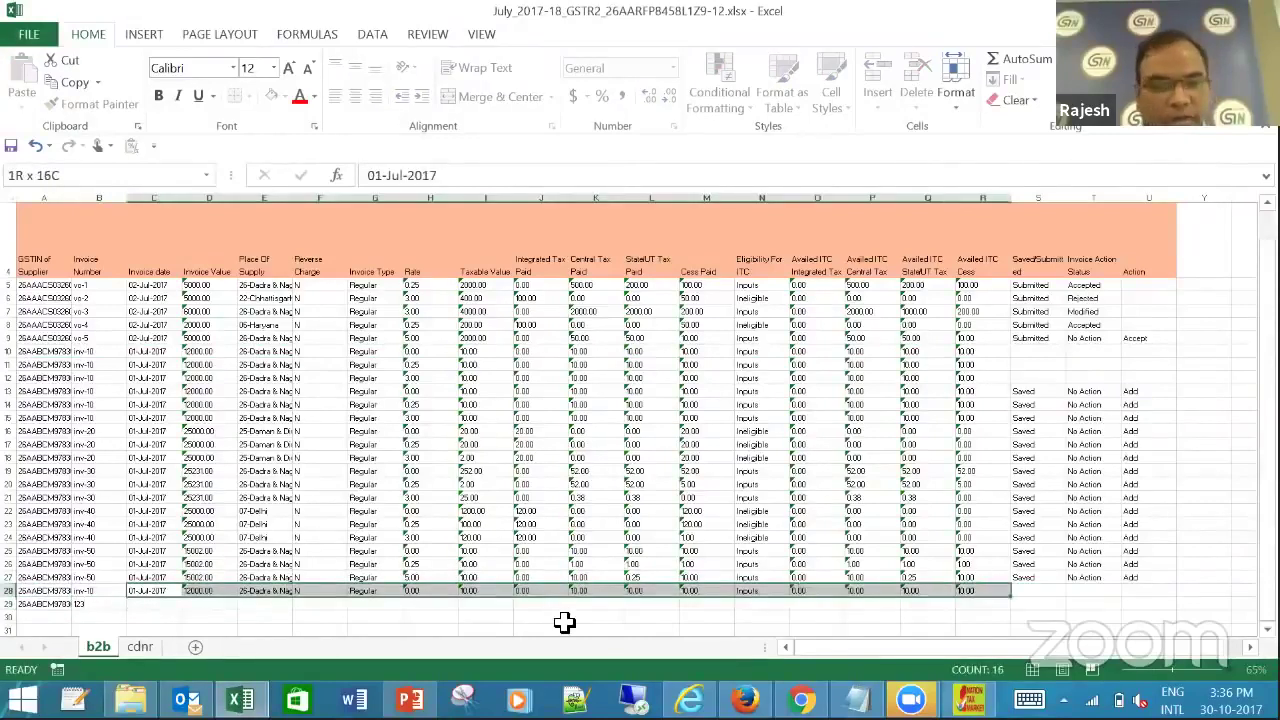
pyautogui.hotkey('ctrl', 'c')
pyautogui.click(154, 604)
pyautogui.hotkey('ctrl', 'v')
# Check the new row 29 entry's GSTIN and a Q-column tax value.
pyautogui.click(652, 590)
pyautogui.click(776, 616)
pyautogui.press('Escape')
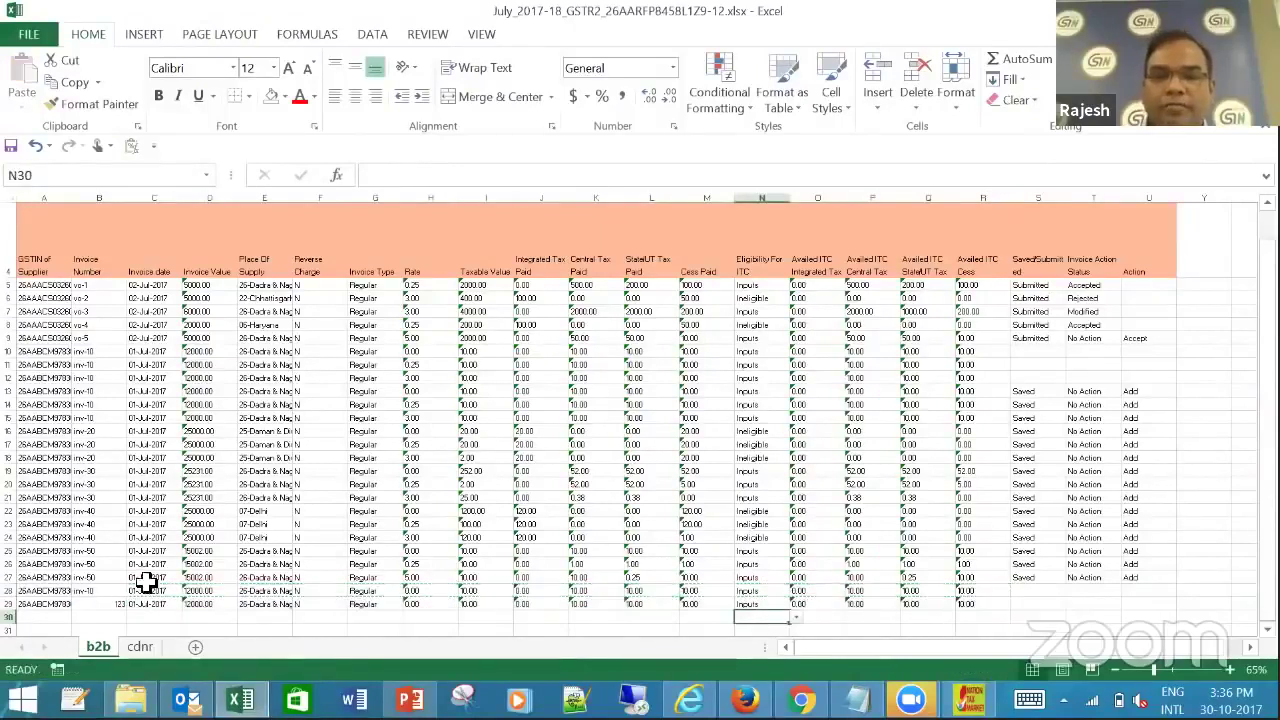
pyautogui.click(30, 604)
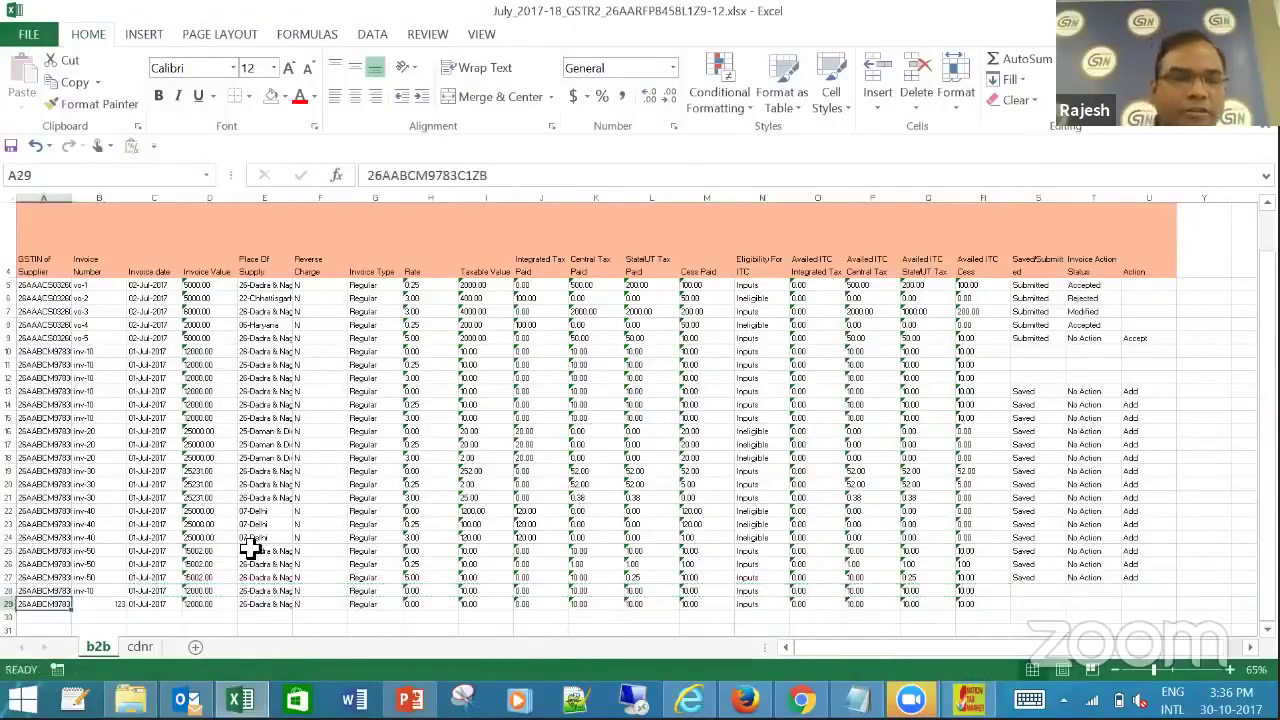
pyautogui.click(918, 484)
pyautogui.click(52, 606)
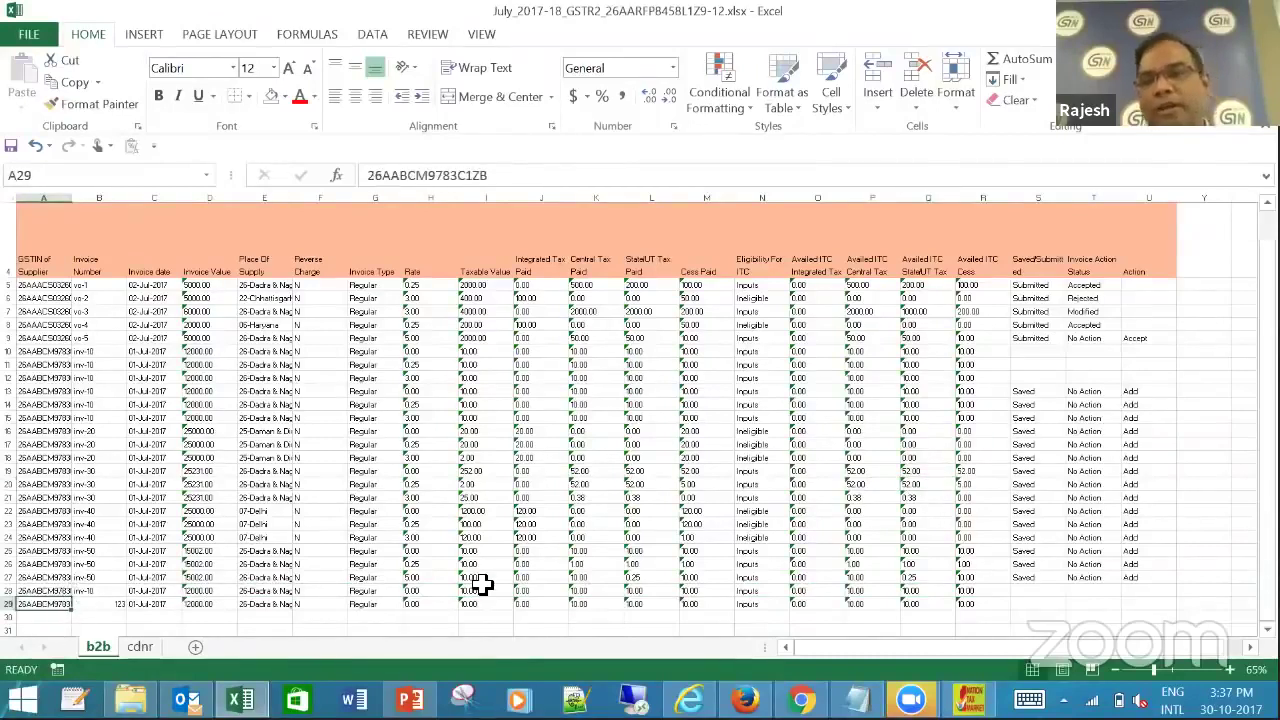
# On the cdnr sheet, duplicate note row 17 into row 18 and widen column A.
pyautogui.click(140, 647)
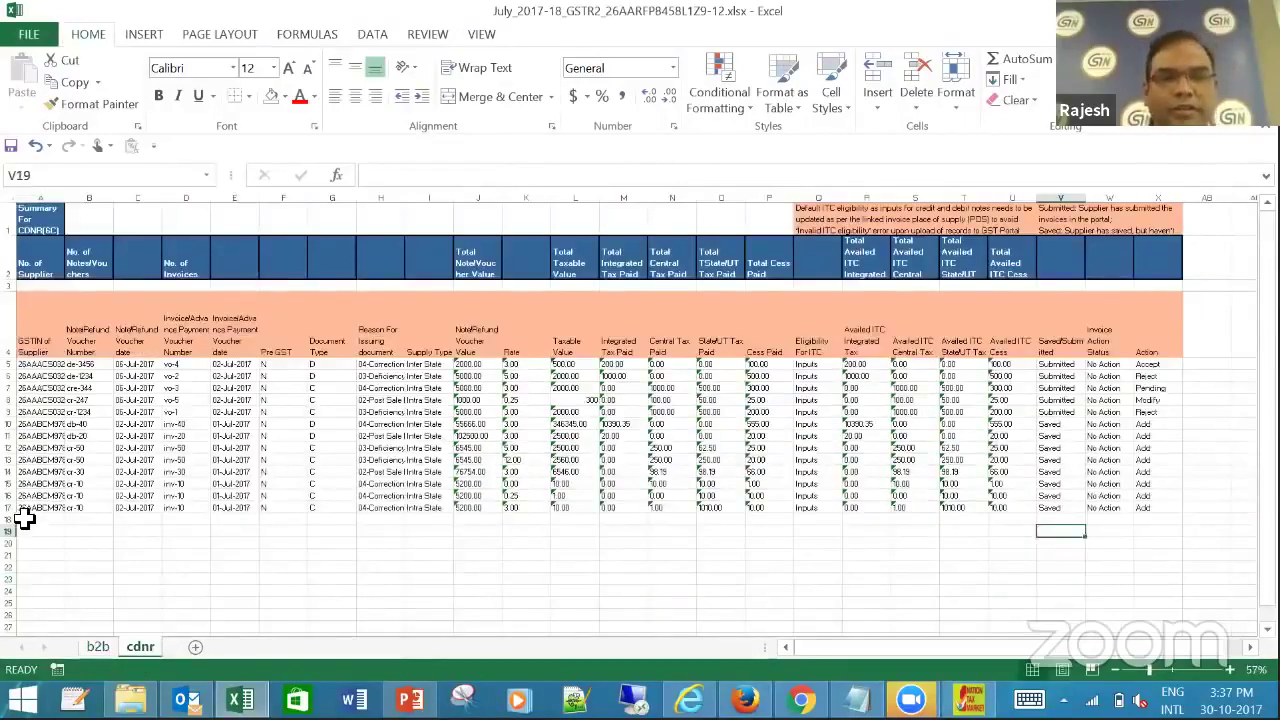
pyautogui.moveTo(33, 507); pyautogui.dragTo(1012, 516)
pyautogui.hotkey('ctrl', 'c')
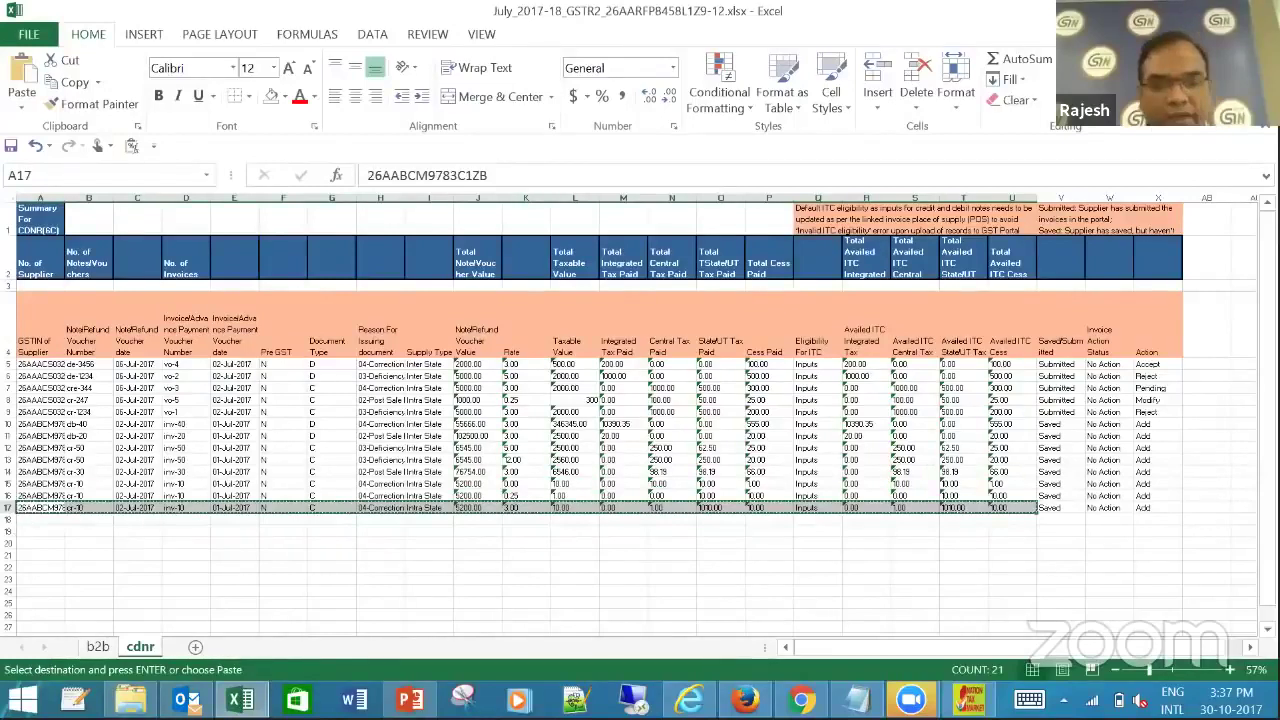
pyautogui.click(12, 520)
pyautogui.hotkey('ctrl', 'v')
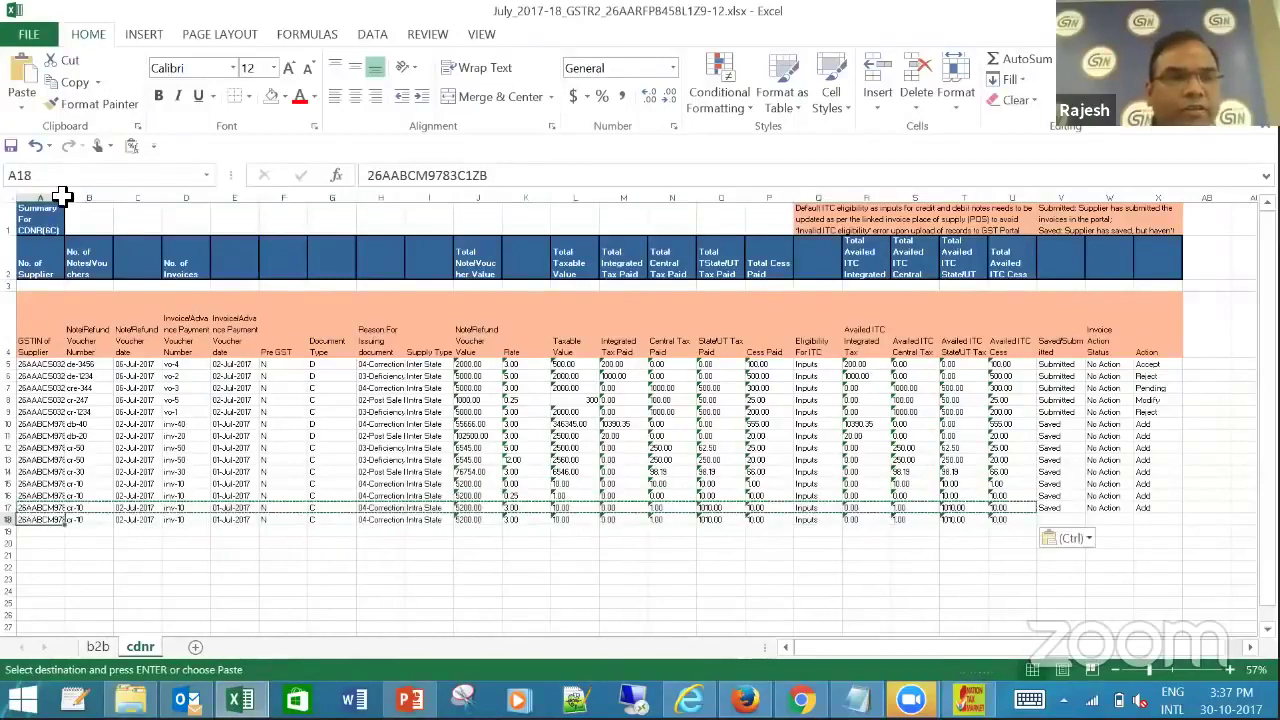
pyautogui.doubleClick(64, 197)
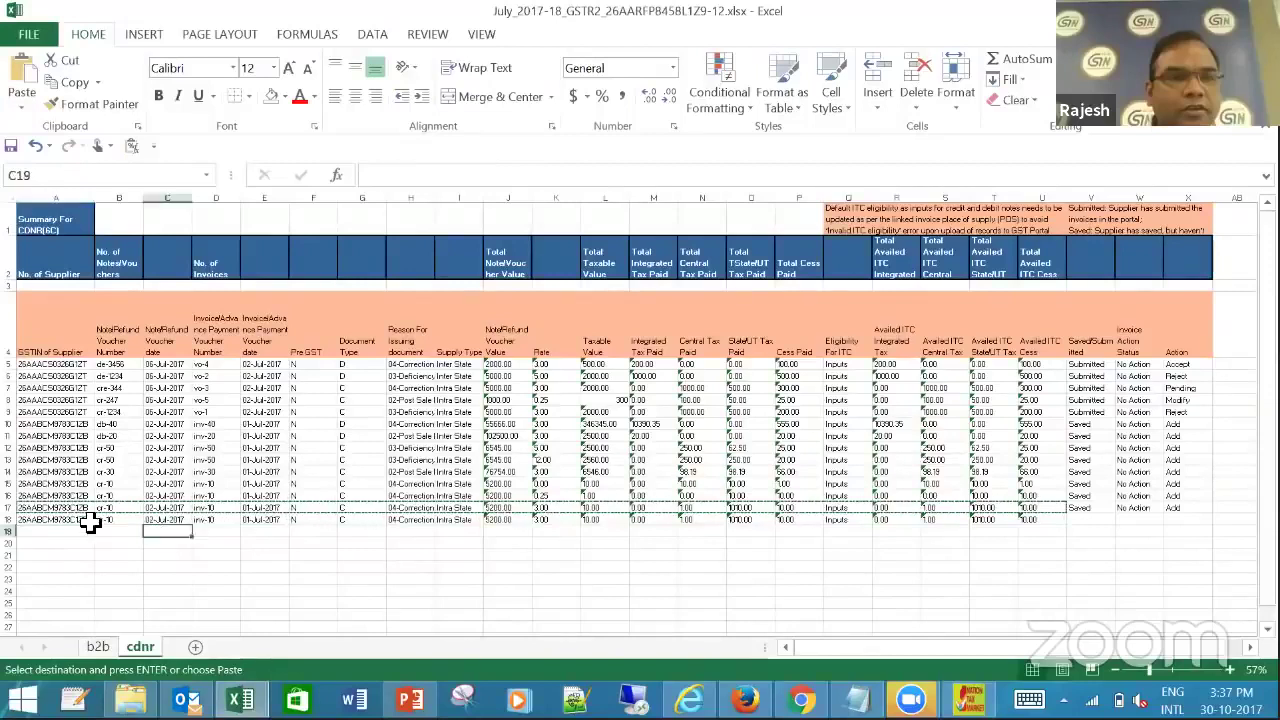
pyautogui.press('Escape')
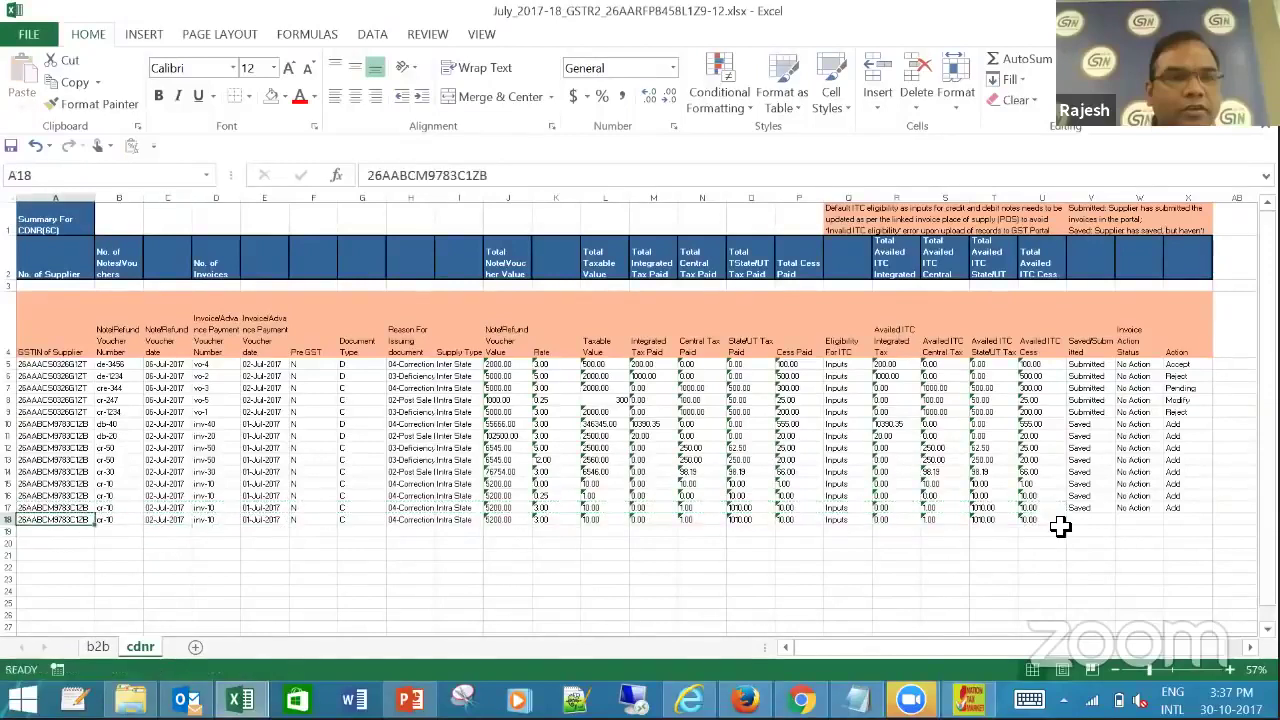
# Save the edited workbook and switch back to the GST Offline Tool.
pyautogui.click(1058, 522)
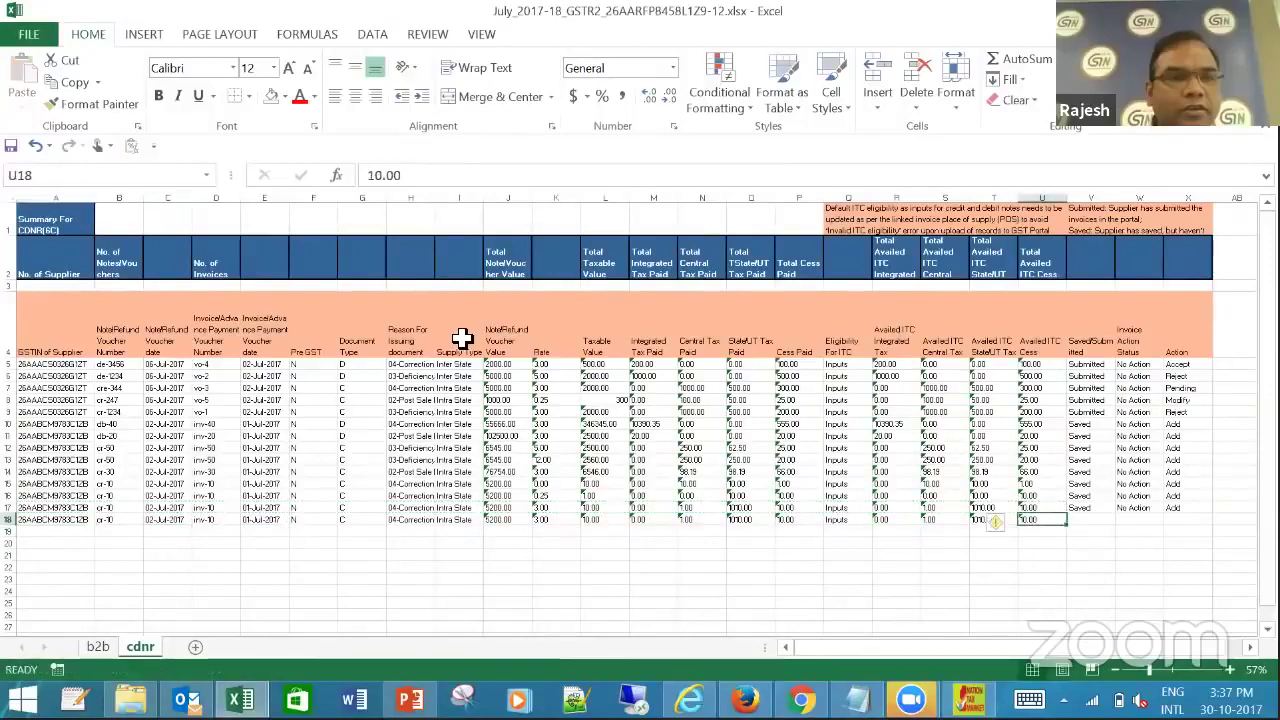
pyautogui.click(610, 555)
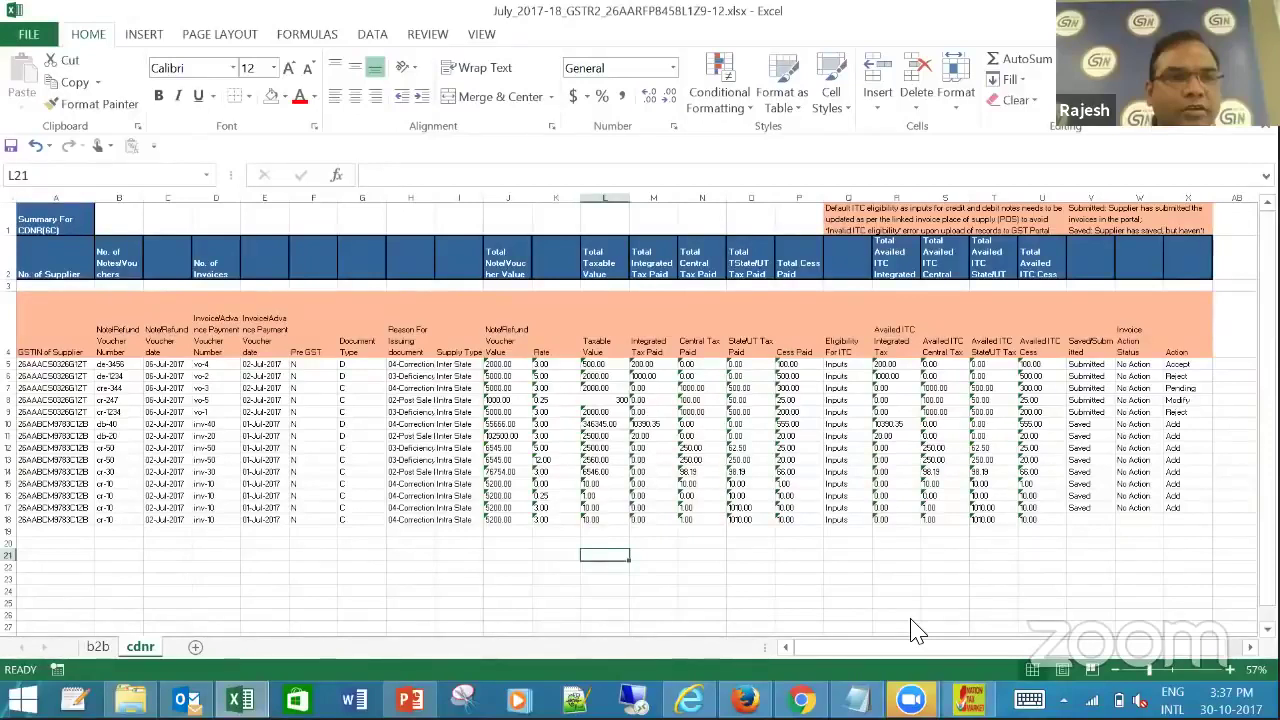
pyautogui.press('Left')
pyautogui.press('Left')
pyautogui.press('Left')
pyautogui.press('Left')
pyautogui.press('Up')
pyautogui.press('Up')
pyautogui.press('Up')
pyautogui.press('Up')
pyautogui.press('Up')
# Import the edited GSTR2 workbook saved at 3:37 PM via IMPORT EXCEL and confirm saving.
pyautogui.hotkey('alt', 'Tab')
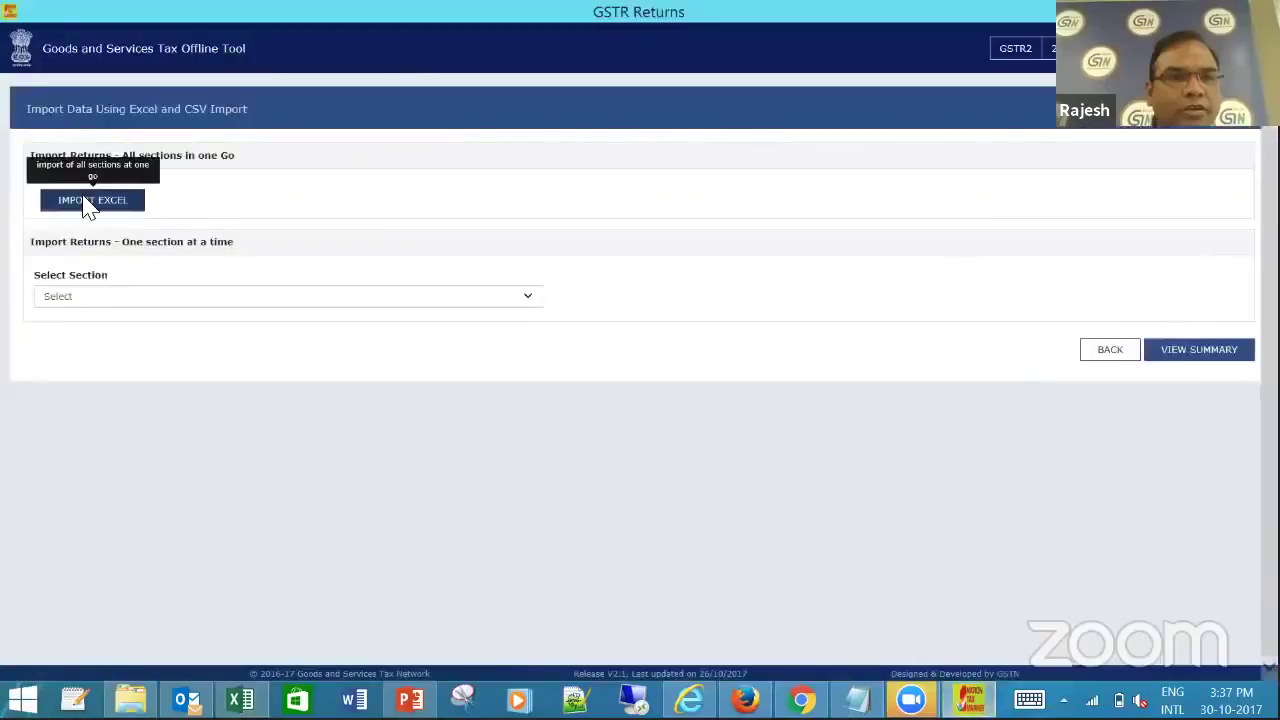
pyautogui.click(92, 200)
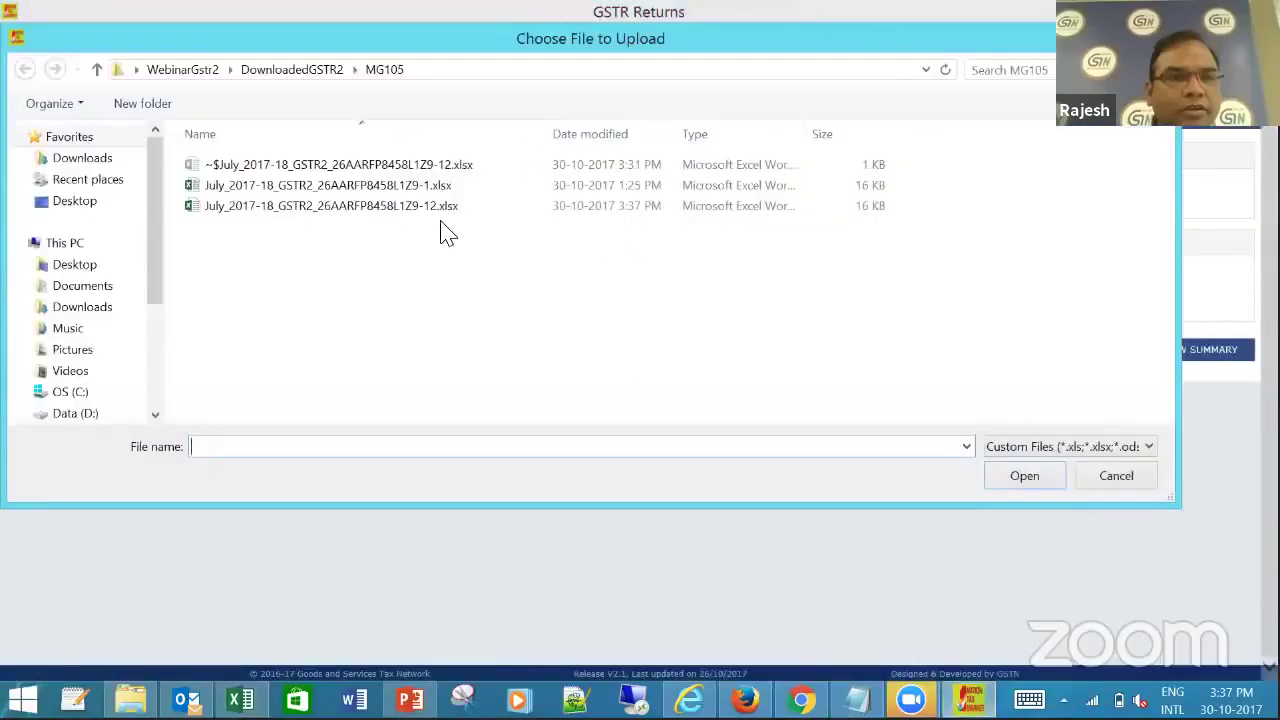
pyautogui.click(413, 206)
pyautogui.click(1049, 494)
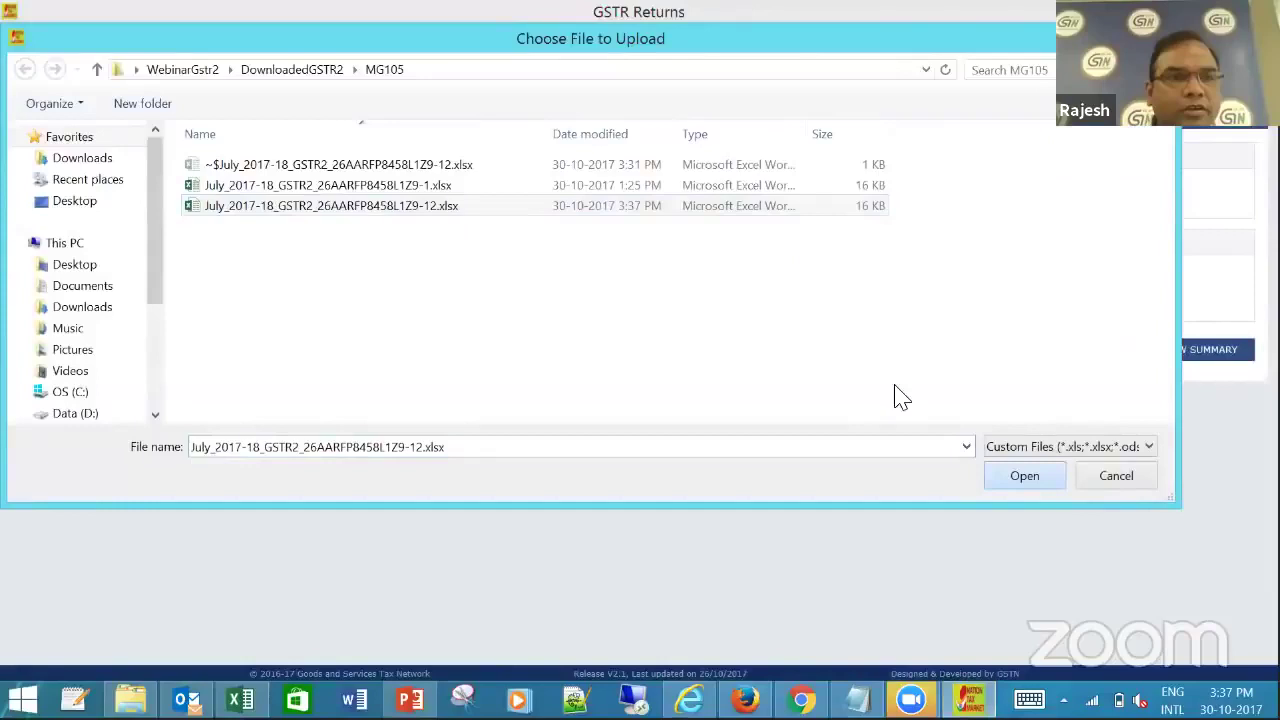
pyautogui.press('Return')
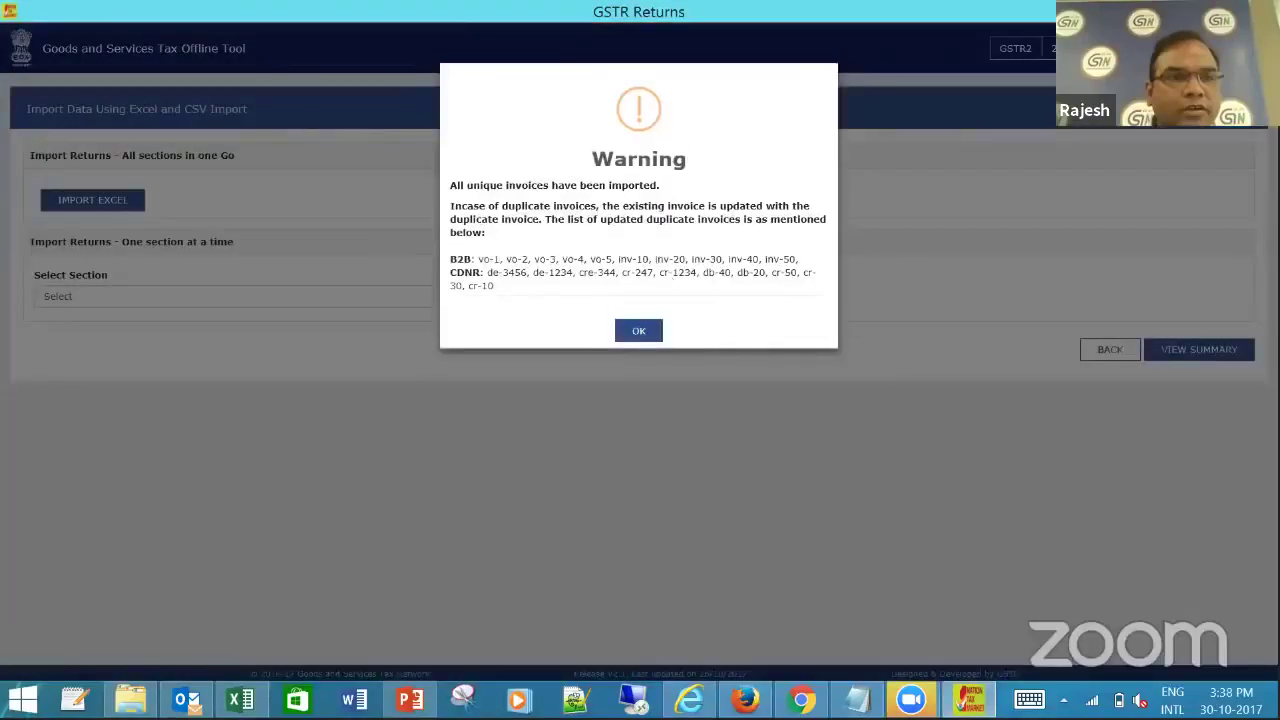
# Point out the updated duplicate B2B invoice and CDNR note numbers, then close the warning with OK.
pyautogui.moveTo(478, 259); pyautogui.dragTo(802, 259)
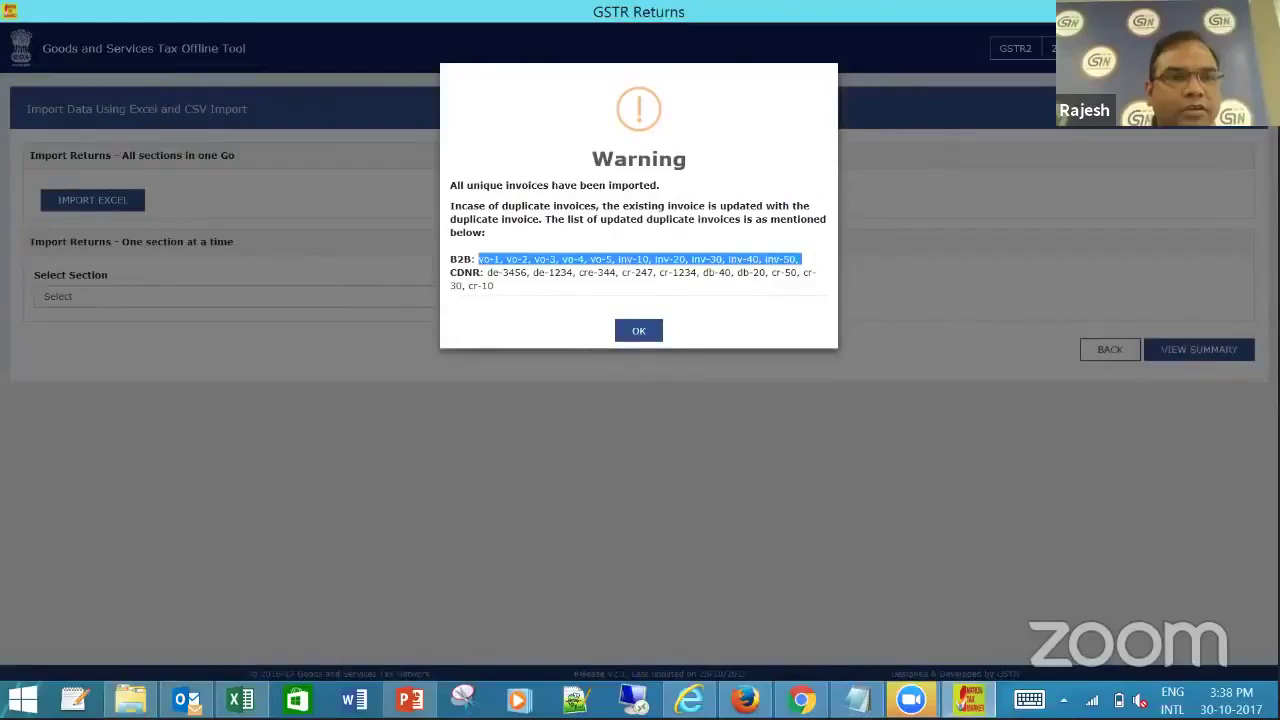
pyautogui.moveTo(487, 272); pyautogui.dragTo(491, 286)
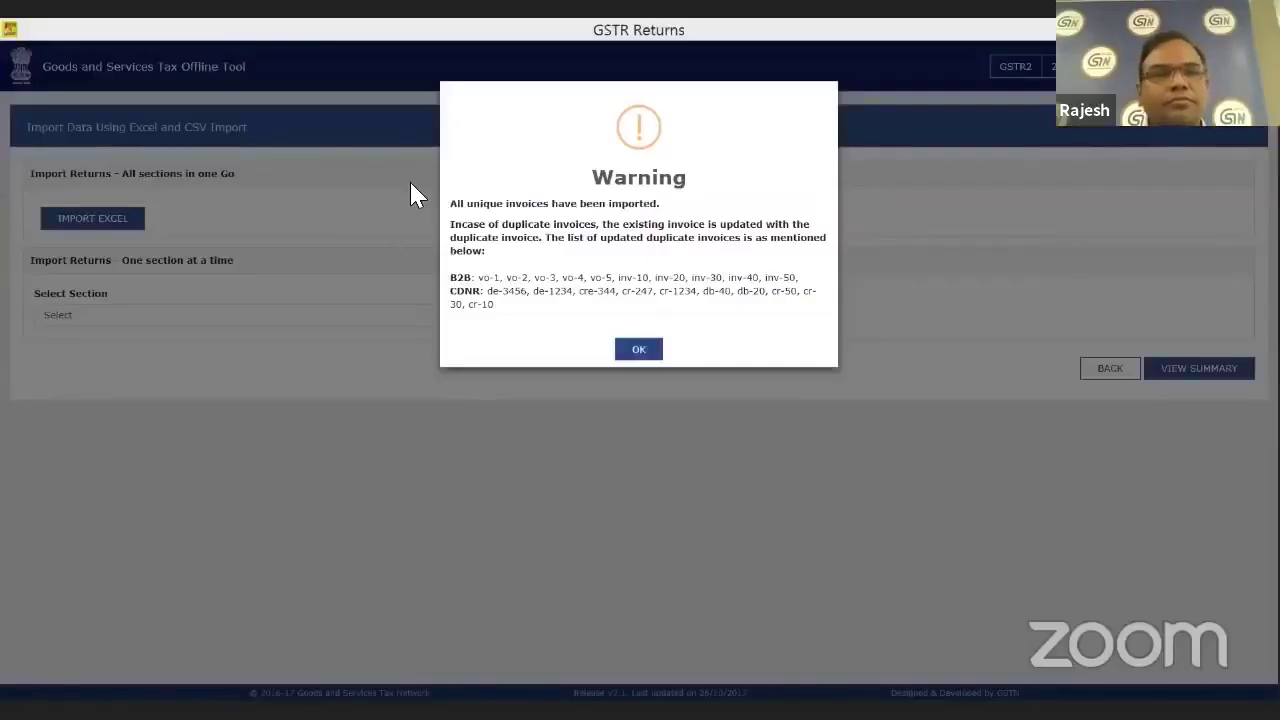
pyautogui.moveTo(478, 277); pyautogui.dragTo(811, 306)
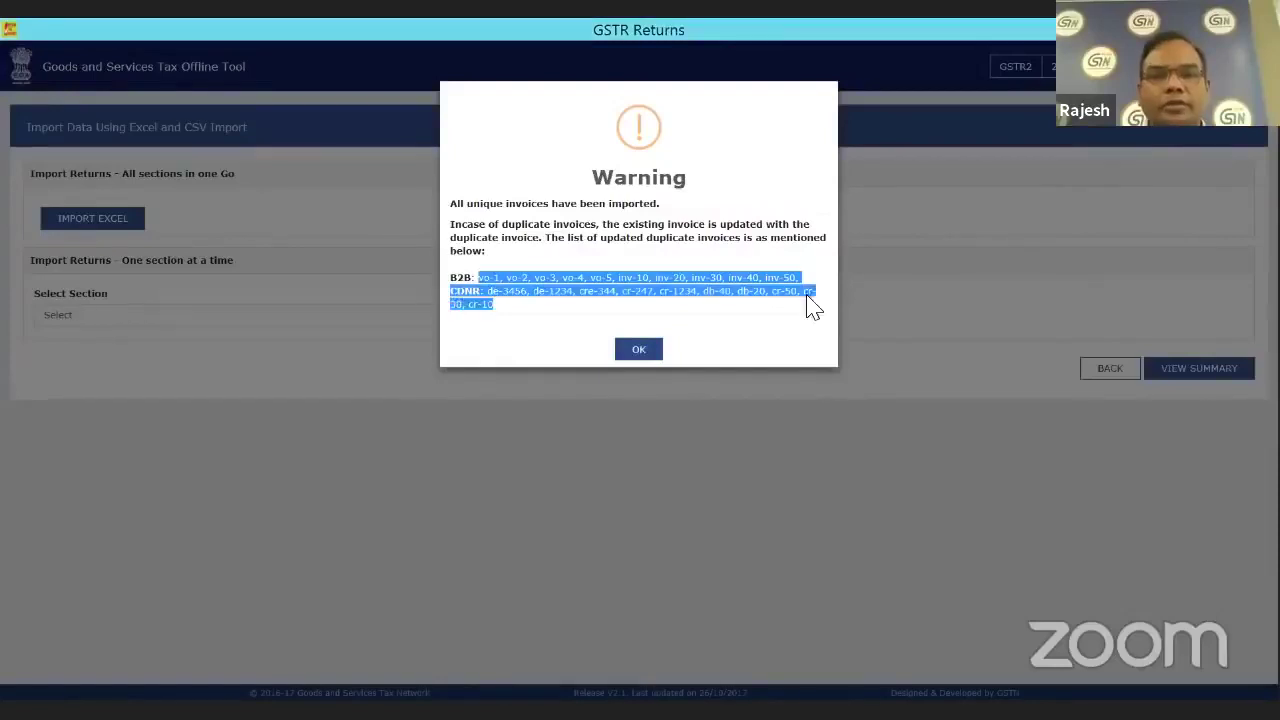
pyautogui.click(540, 270)
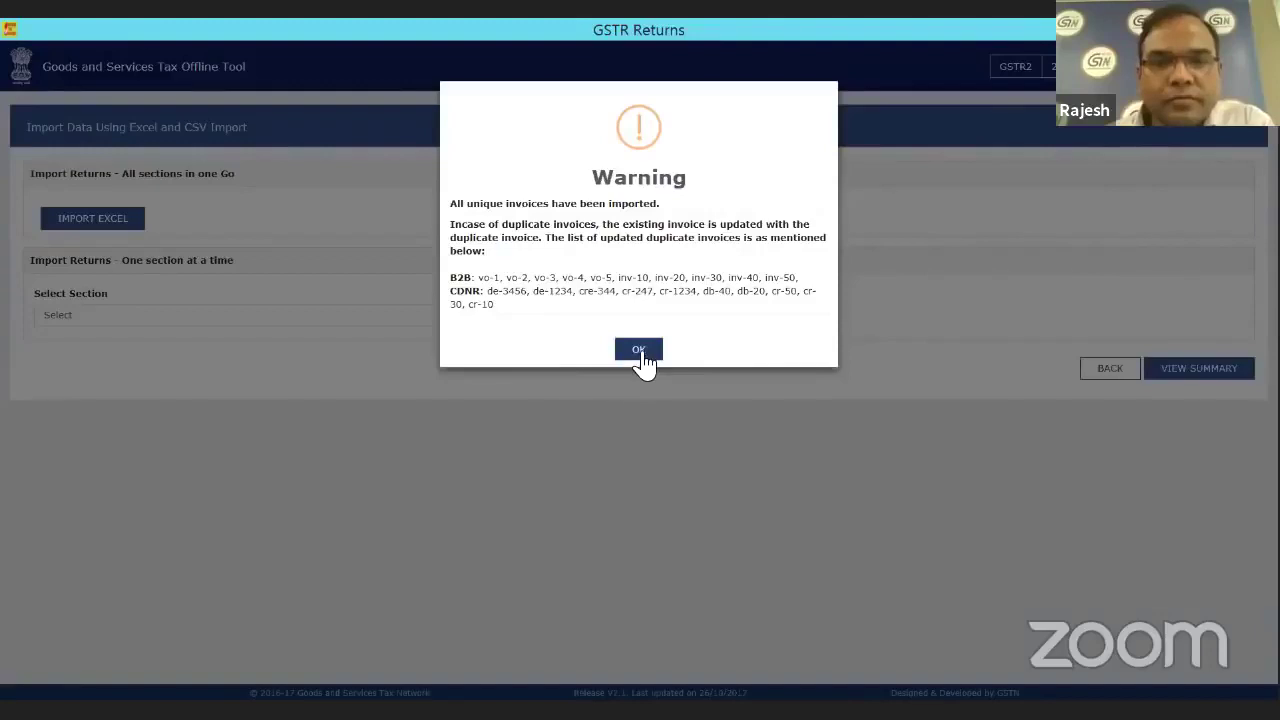
pyautogui.click(641, 352)
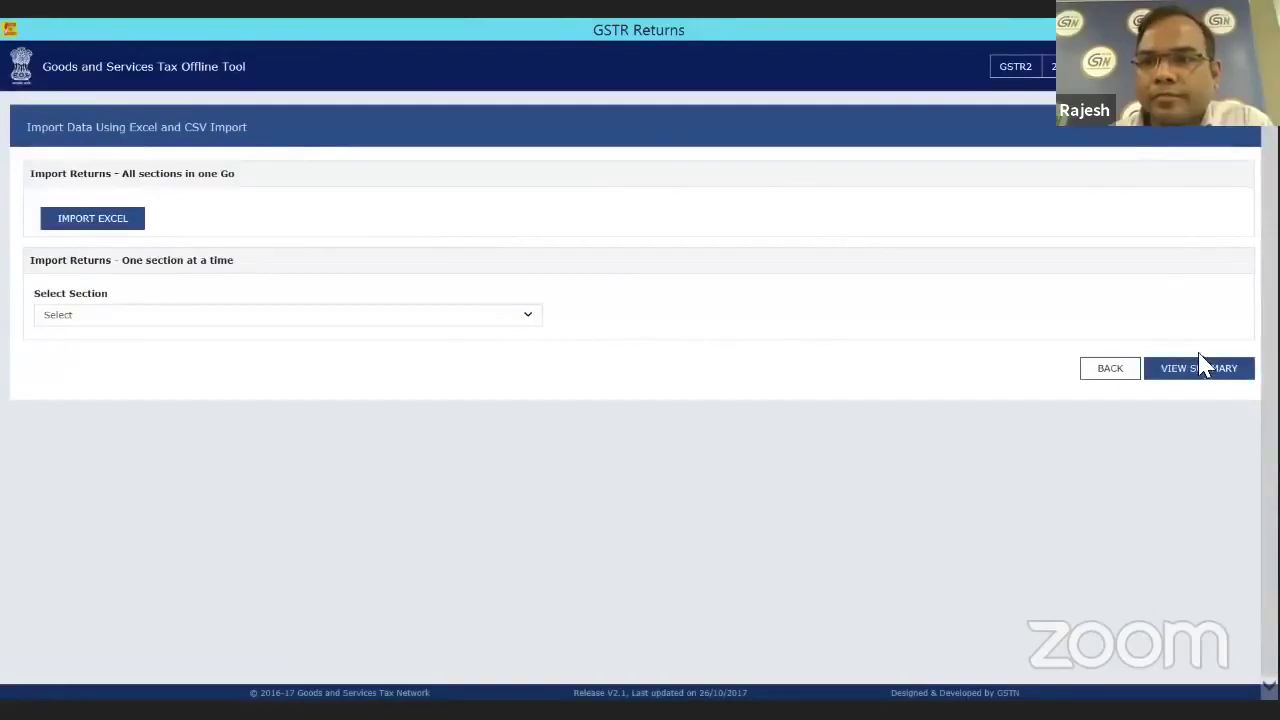
# Open the summary, note the B2B count of 12, and open the B2B Invoices list.
pyautogui.click(1200, 368)
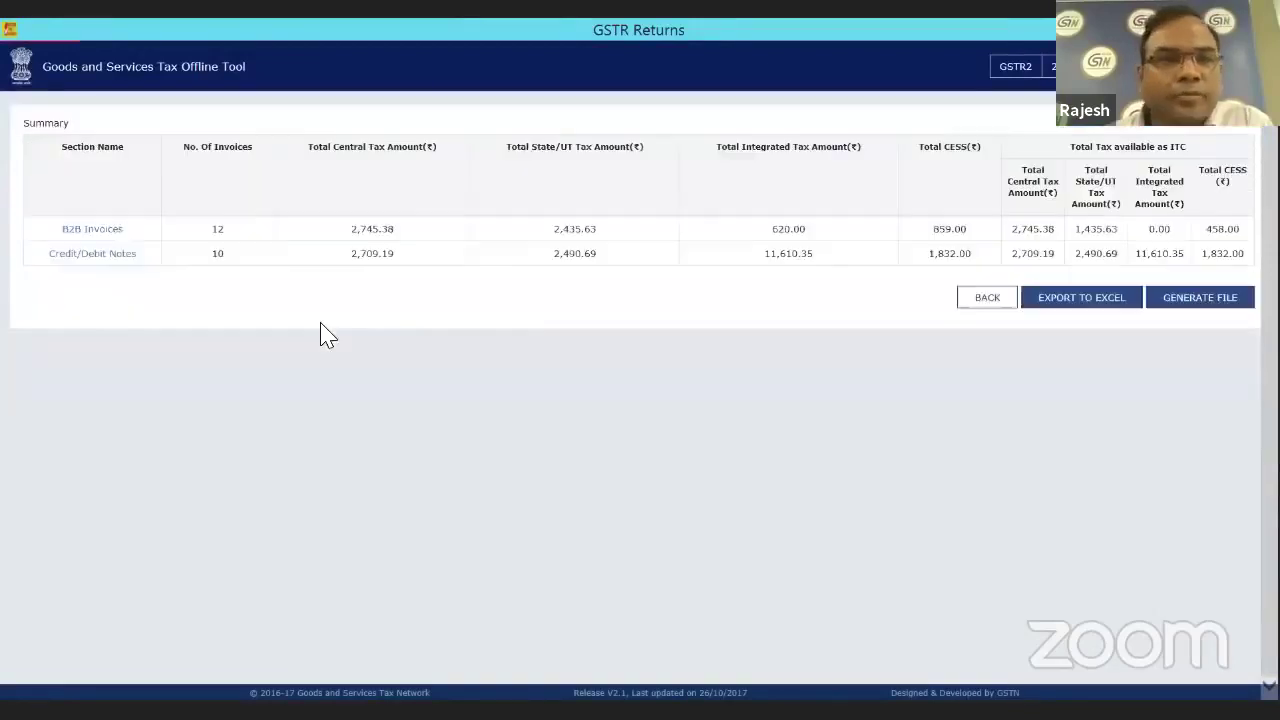
pyautogui.doubleClick(222, 232)
pyautogui.click(98, 243)
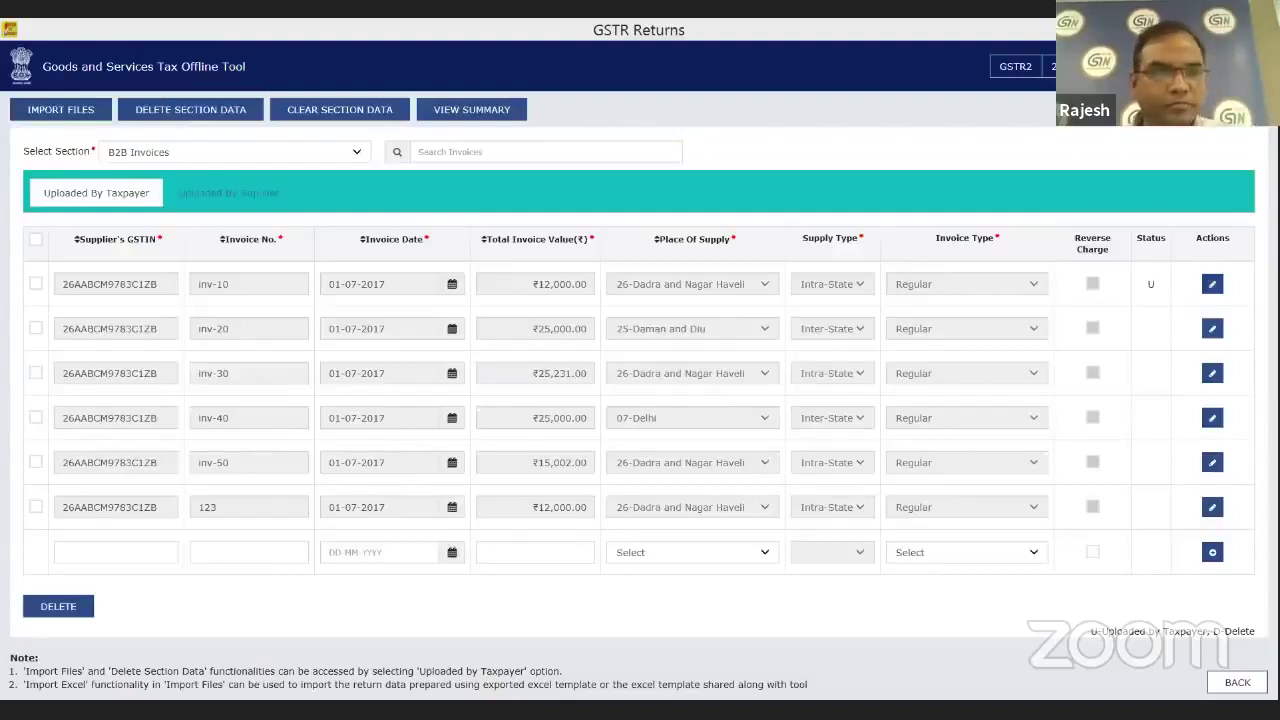
pyautogui.click(247, 289)
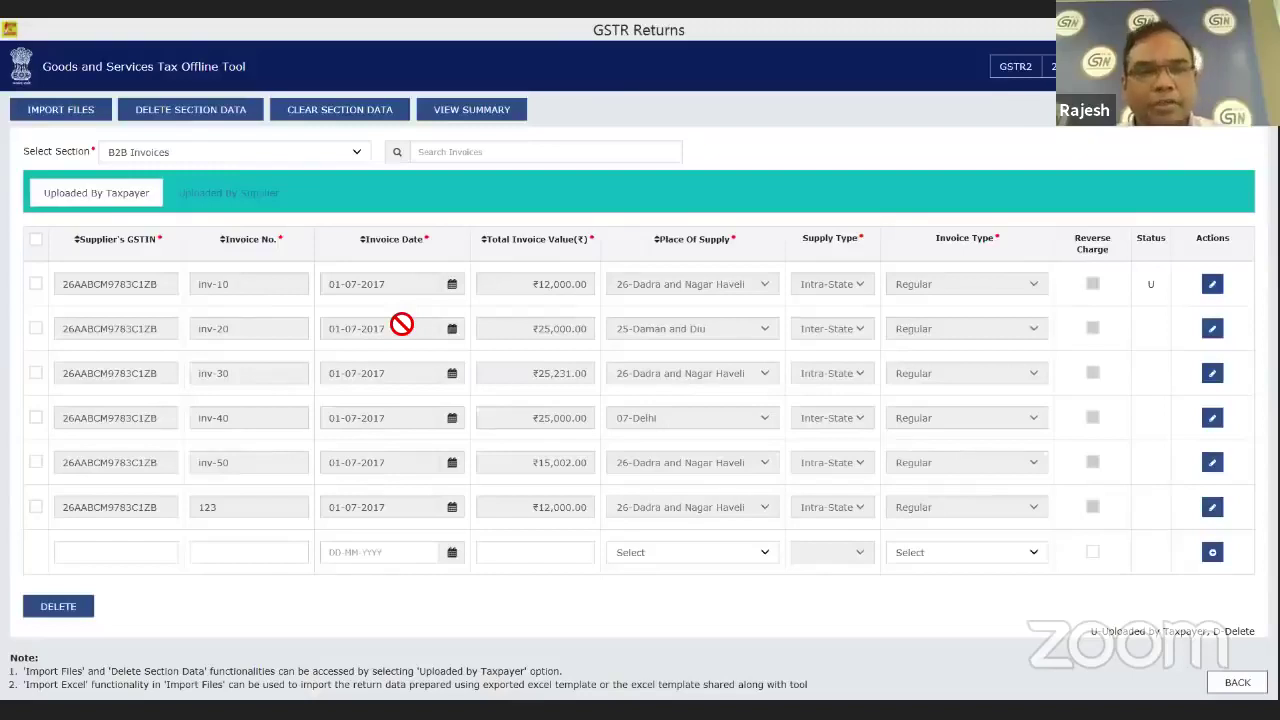
pyautogui.click(401, 323)
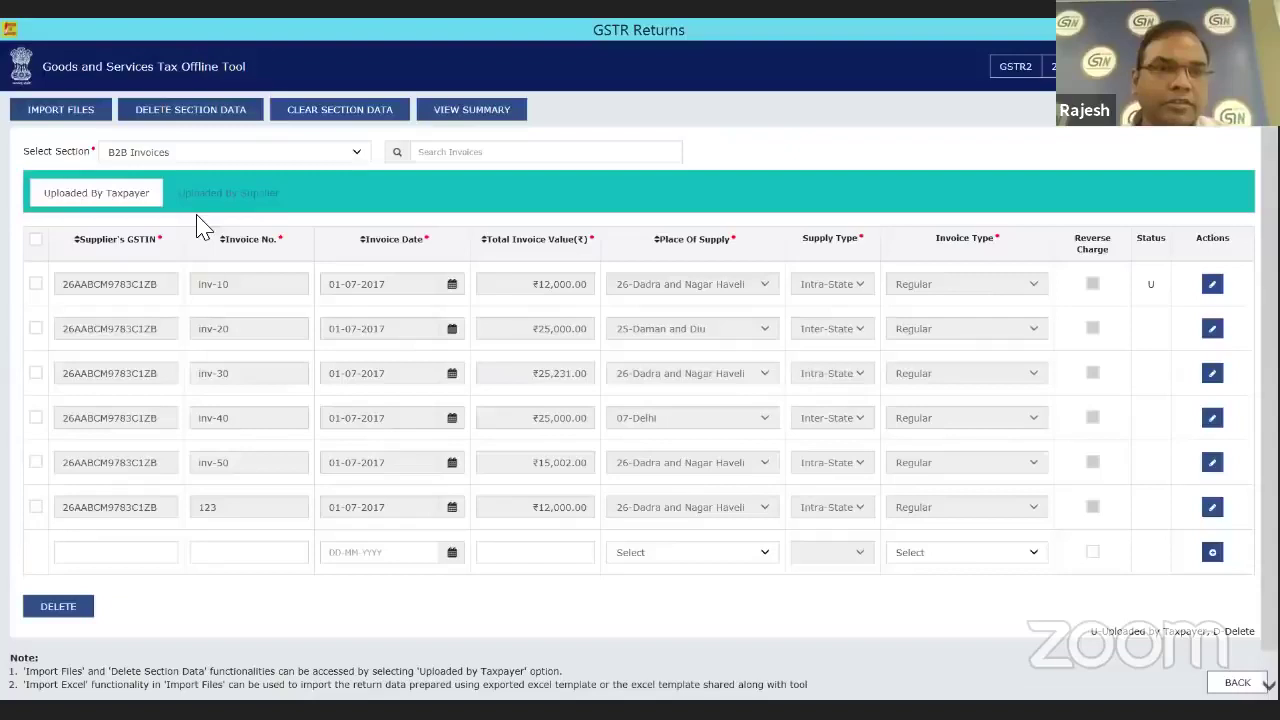
pyautogui.click(279, 198)
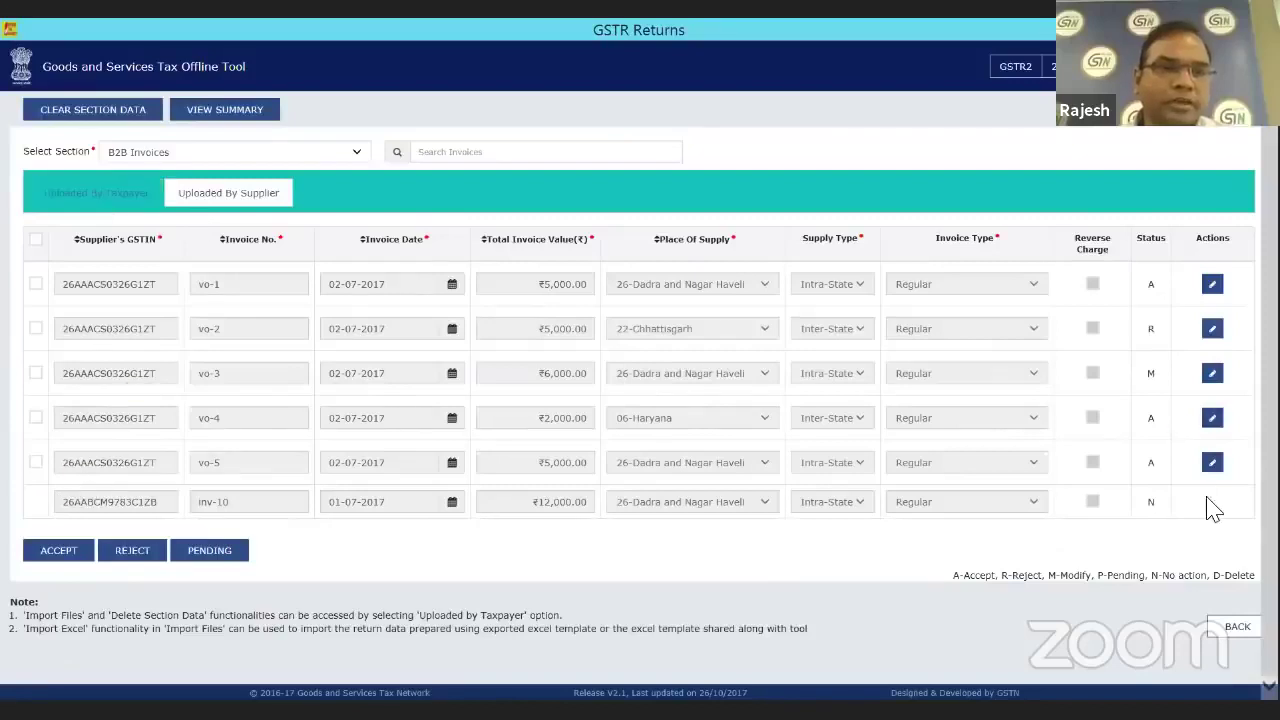
pyautogui.click(140, 194)
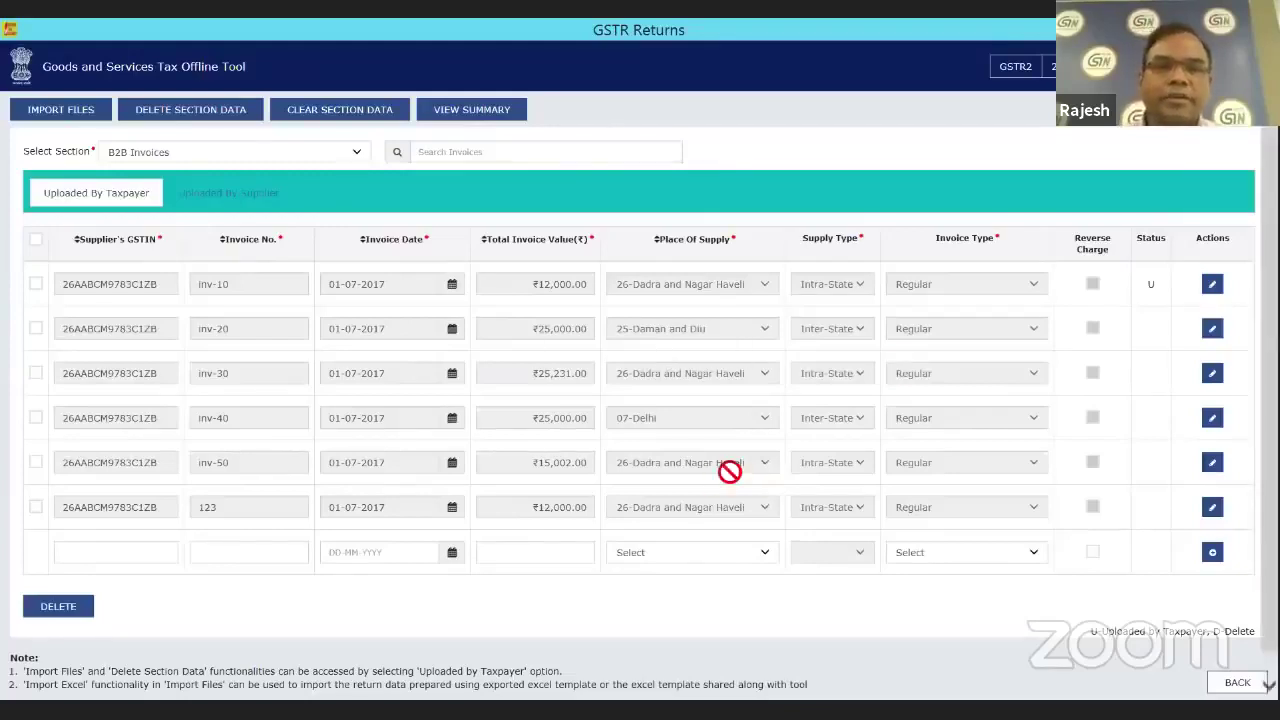
pyautogui.click(192, 158)
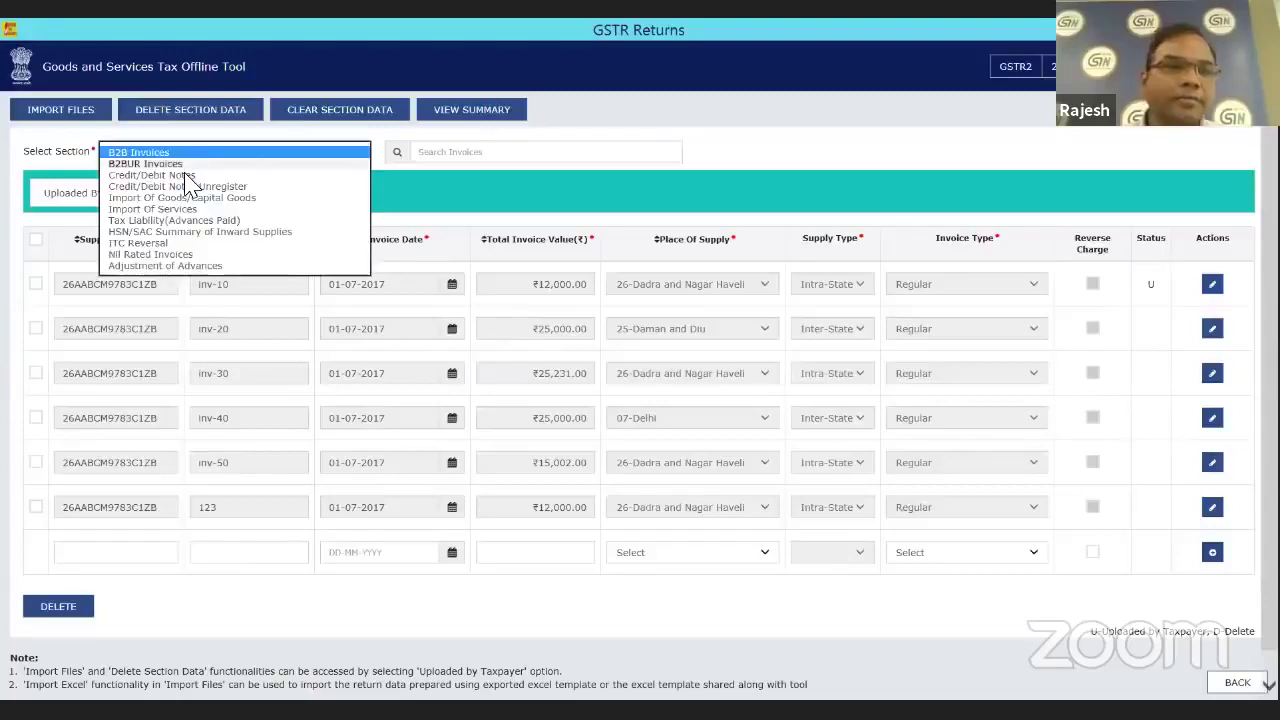
# Switch the section to Credit/Debit Notes, showing db-40, db-20, cr-50, cr-30 and cr-10.
pyautogui.press('Down')
pyautogui.press('Down')
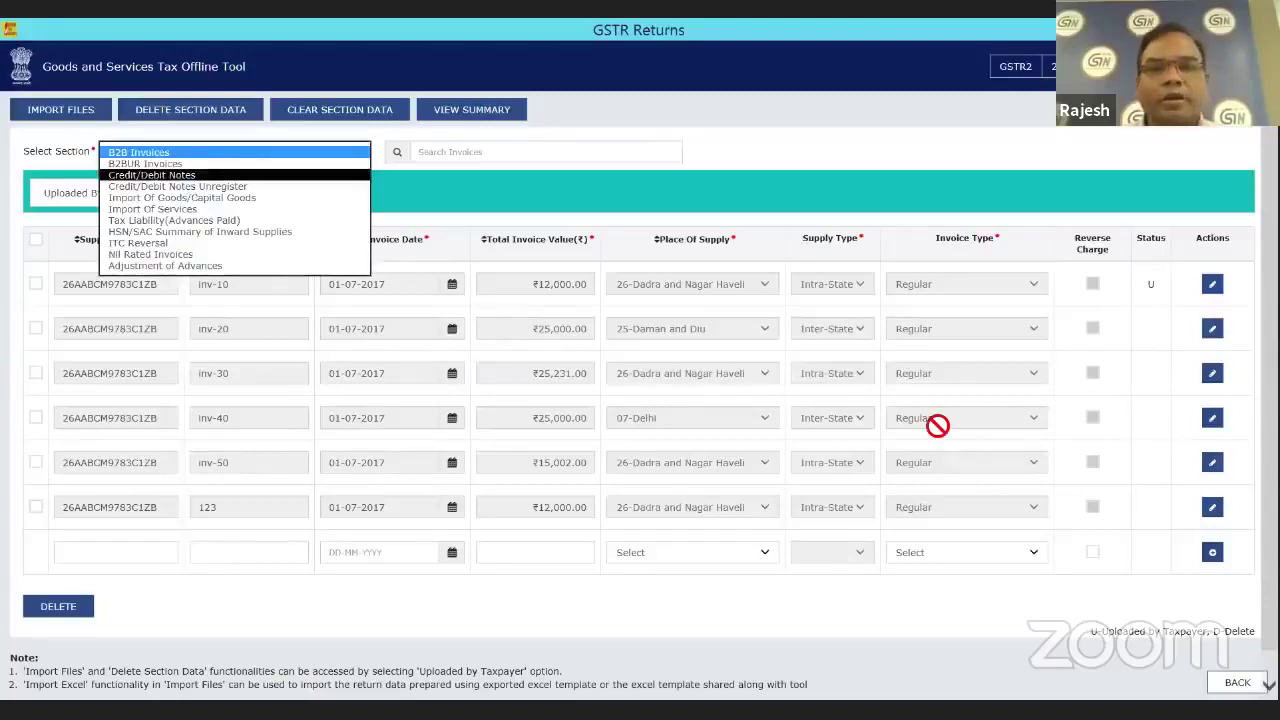
pyautogui.press('Return')
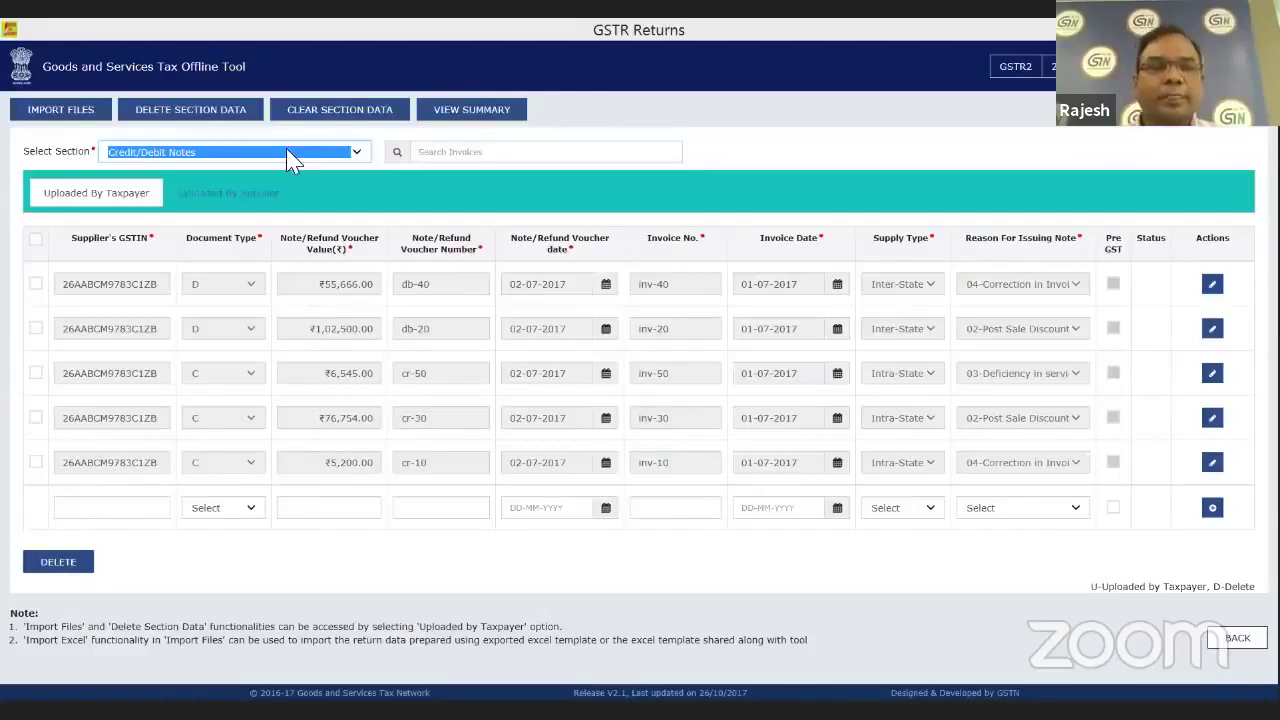
pyautogui.click(215, 295)
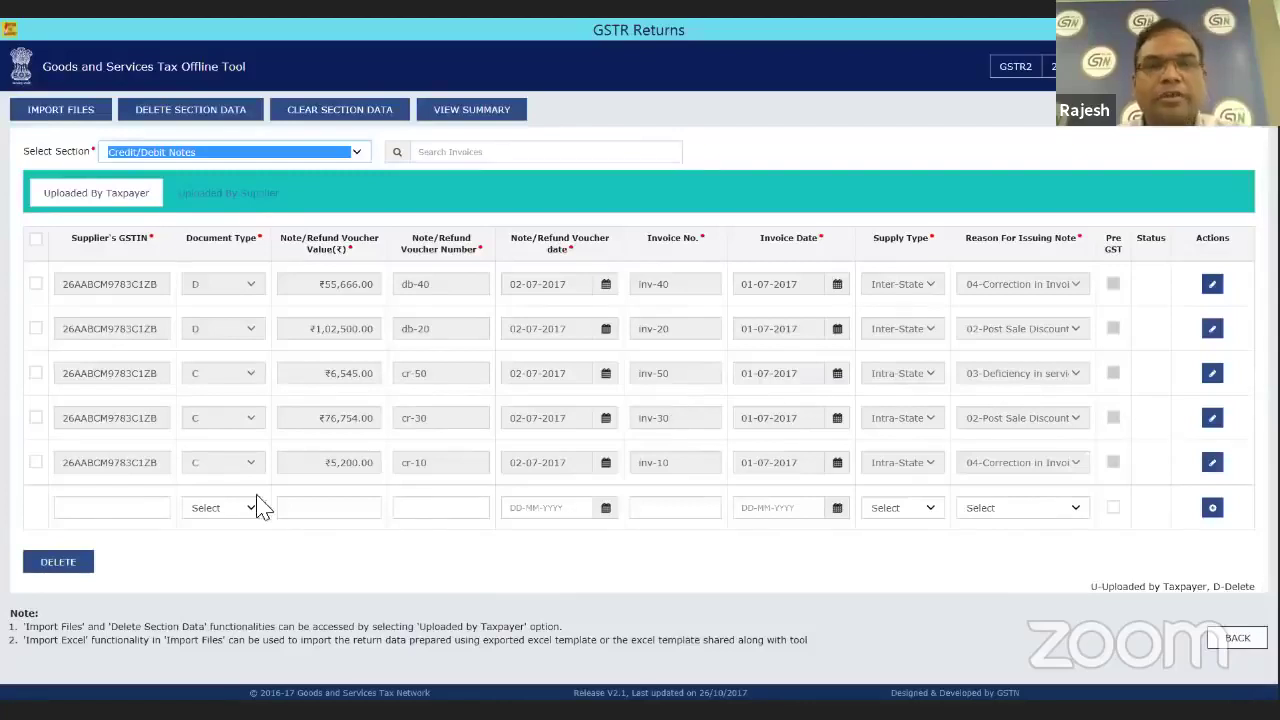
# From VIEW SUMMARY, generate the GSTR-2 offline file and download the resulting .json.
pyautogui.click(496, 117)
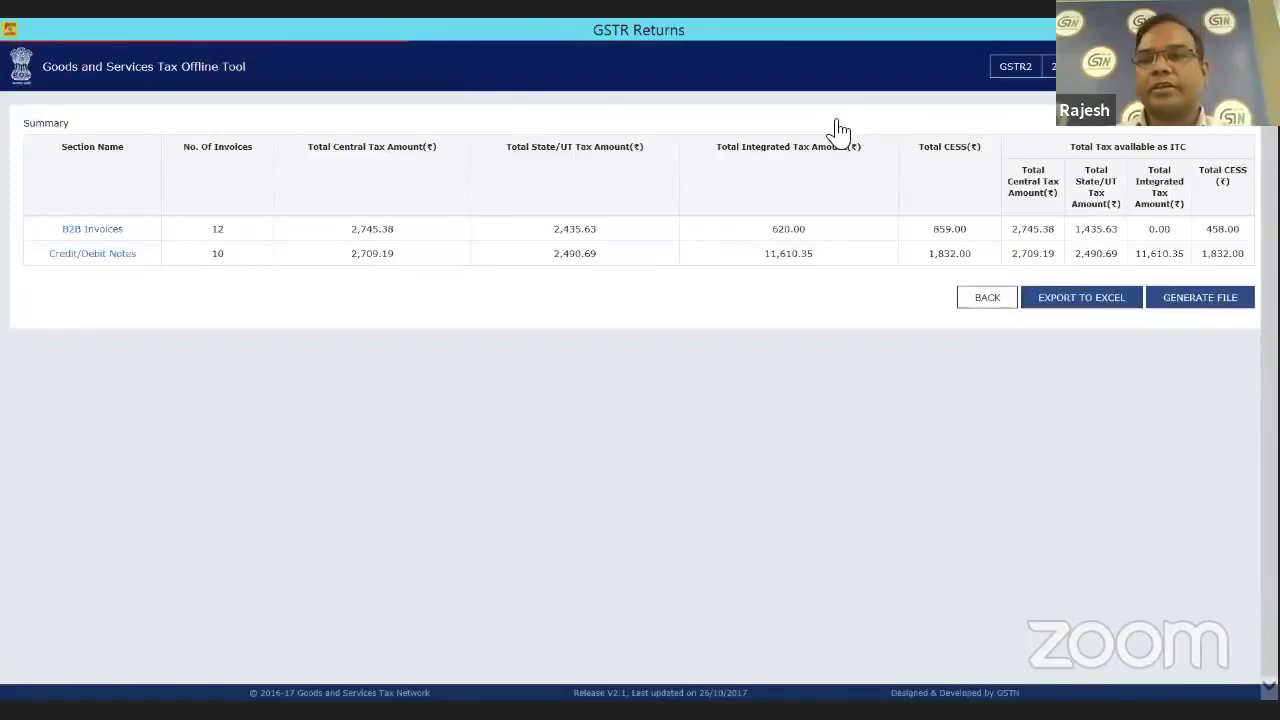
pyautogui.click(1200, 297)
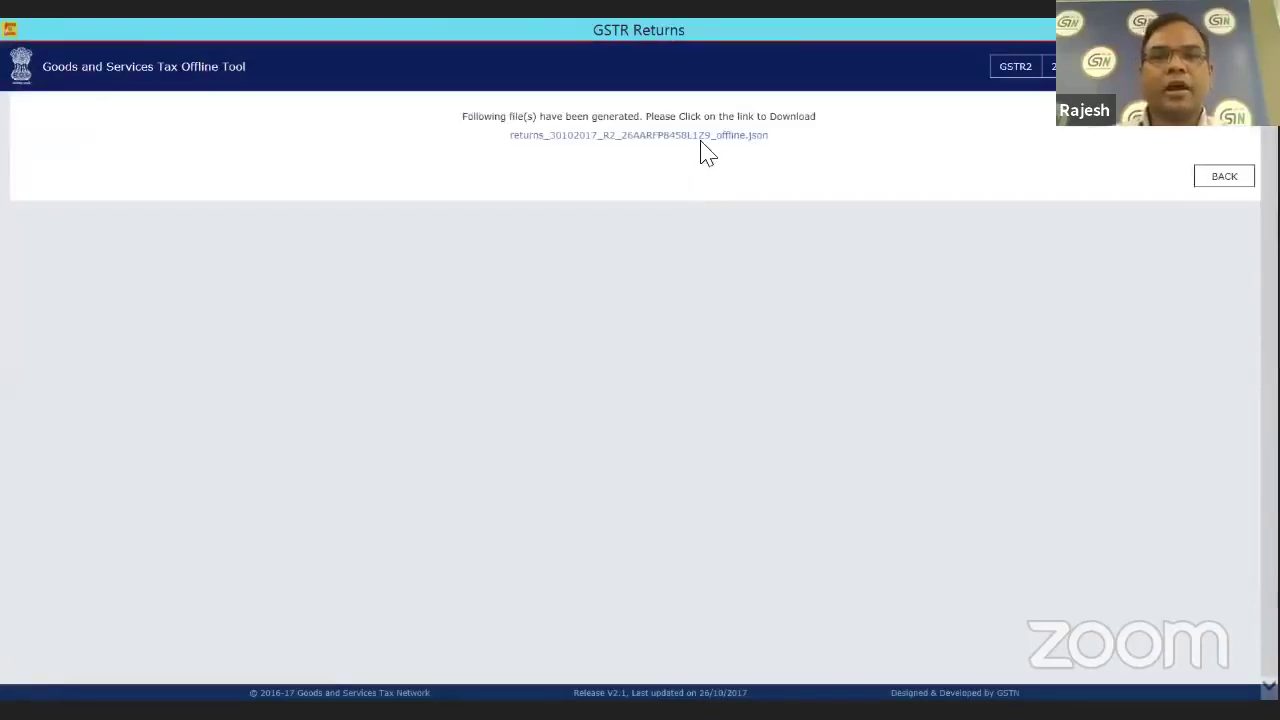
pyautogui.click(734, 137)
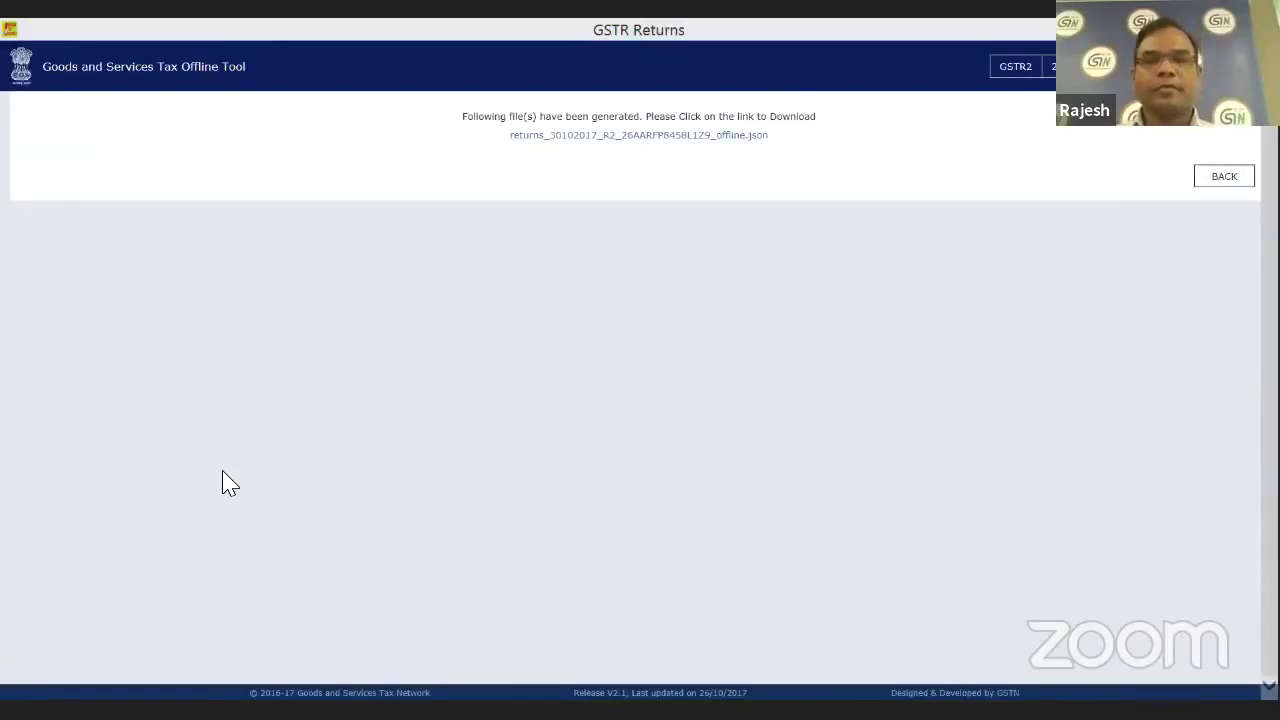
pyautogui.click(694, 651)
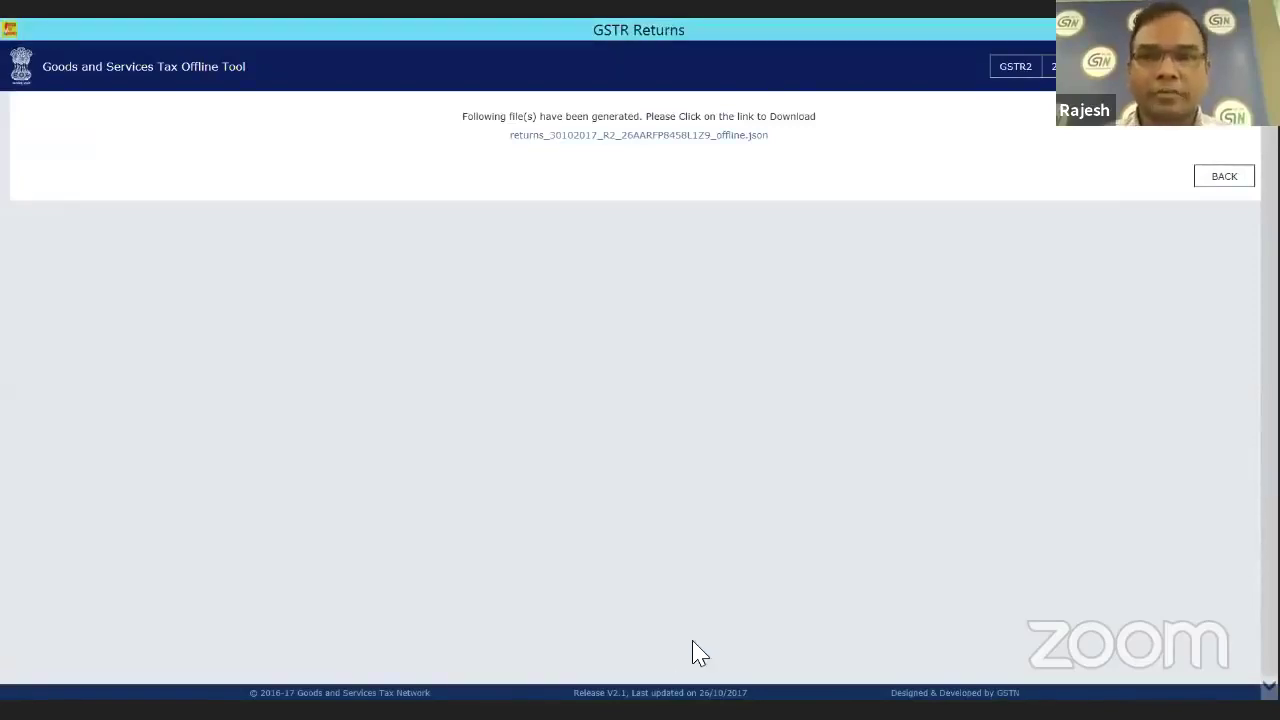
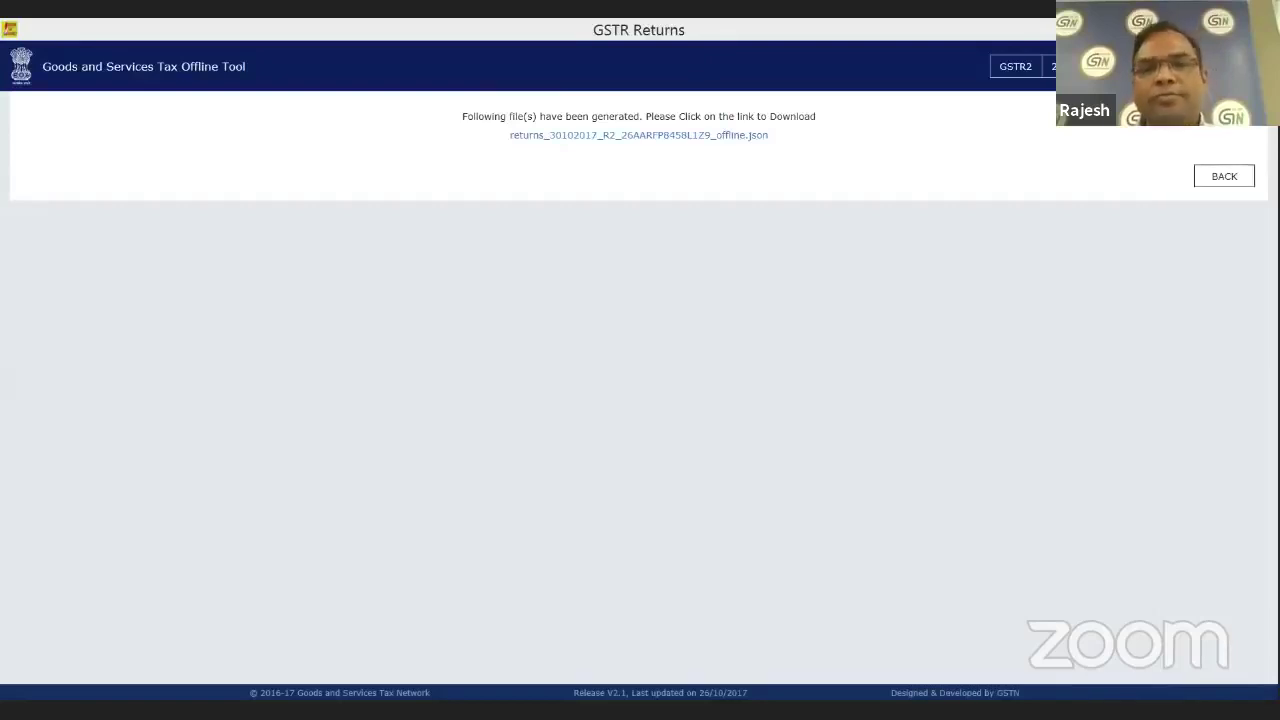
# Leave the download page and return to the GST Offline Tool home screen via the header link.
pyautogui.click(431, 369)
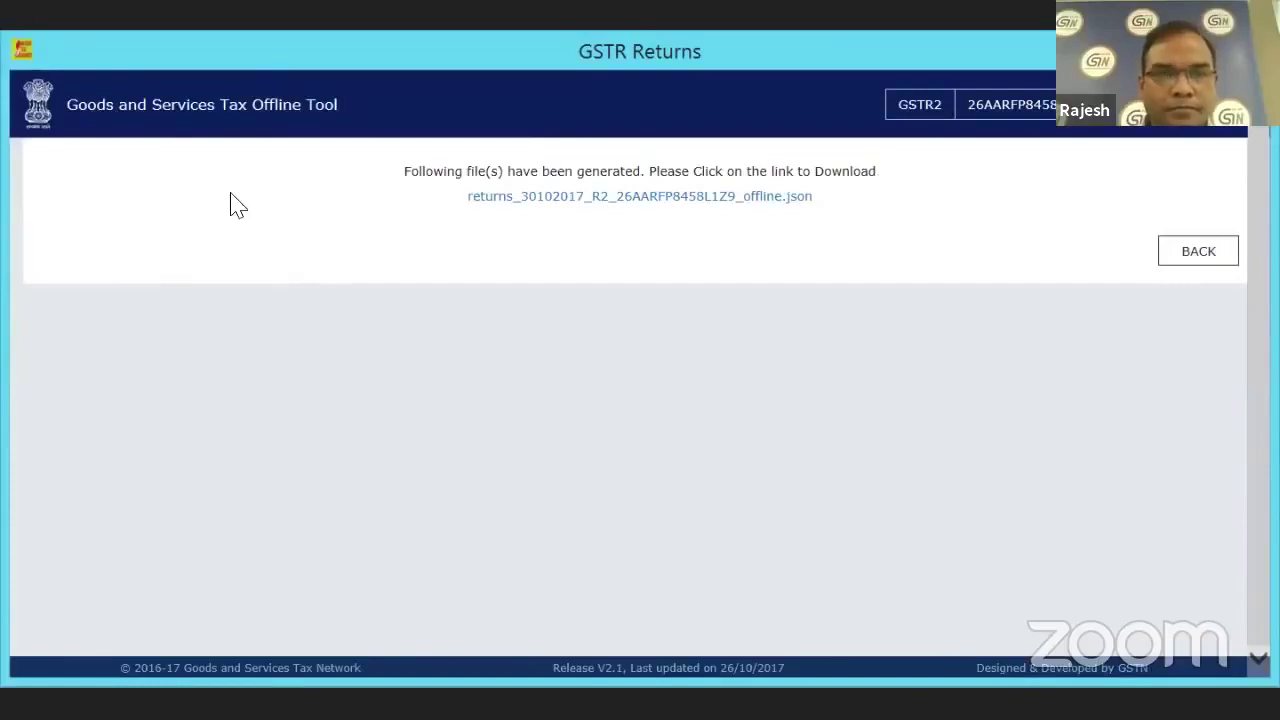
pyautogui.click(102, 126)
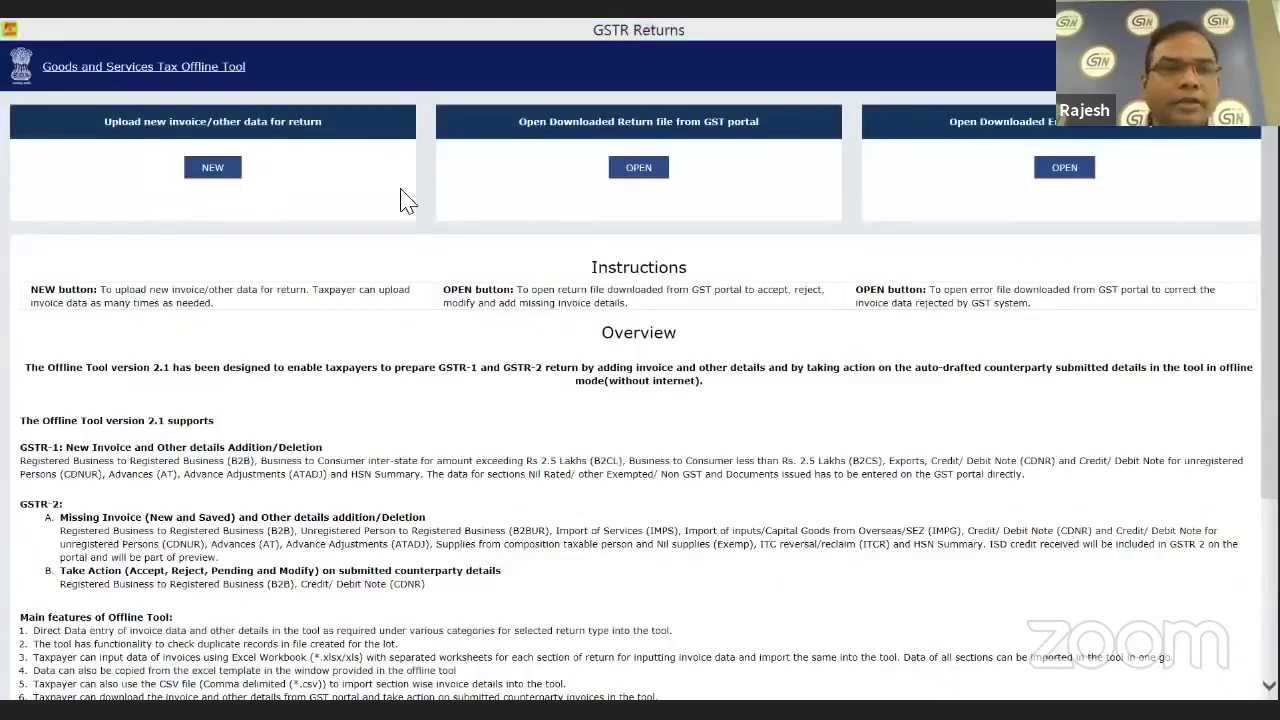
# Start a new GSTR2 return for the pasted receiver GSTIN, 2017-18, tax period August, and proceed.
pyautogui.click(262, 213)
pyautogui.click(266, 214)
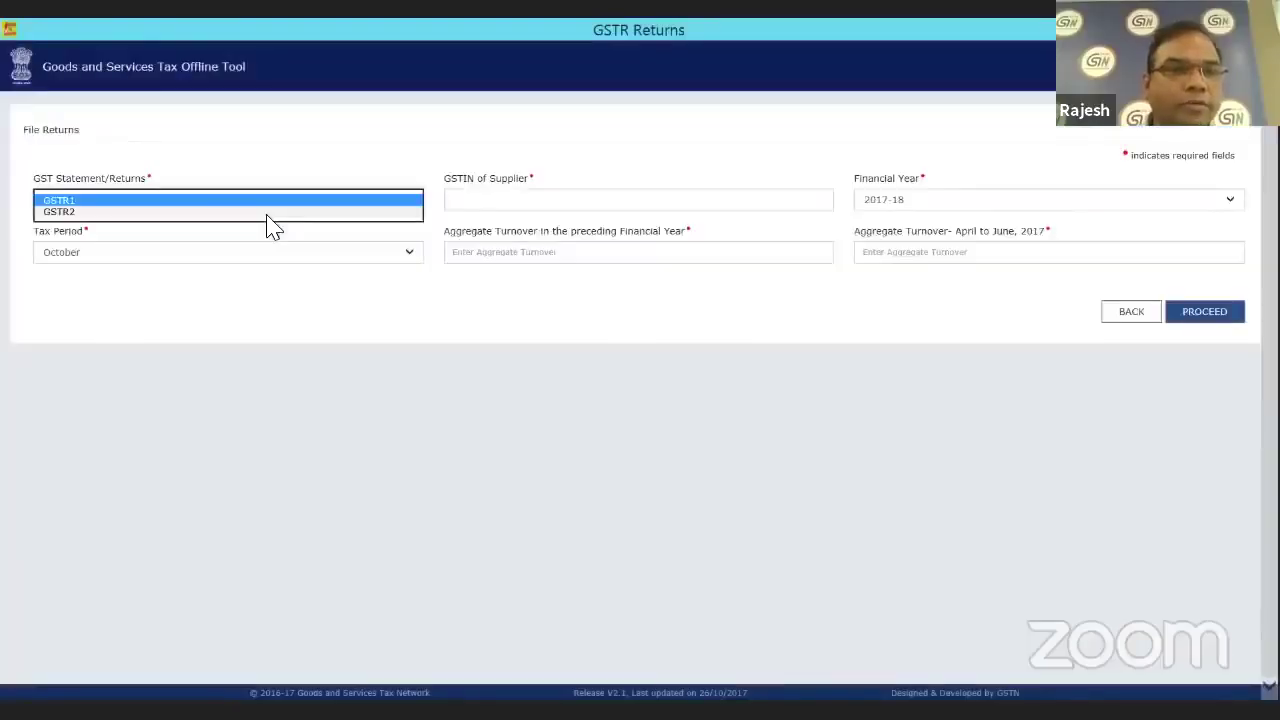
pyautogui.press('Down')
pyautogui.press('Return')
pyautogui.press('Tab')
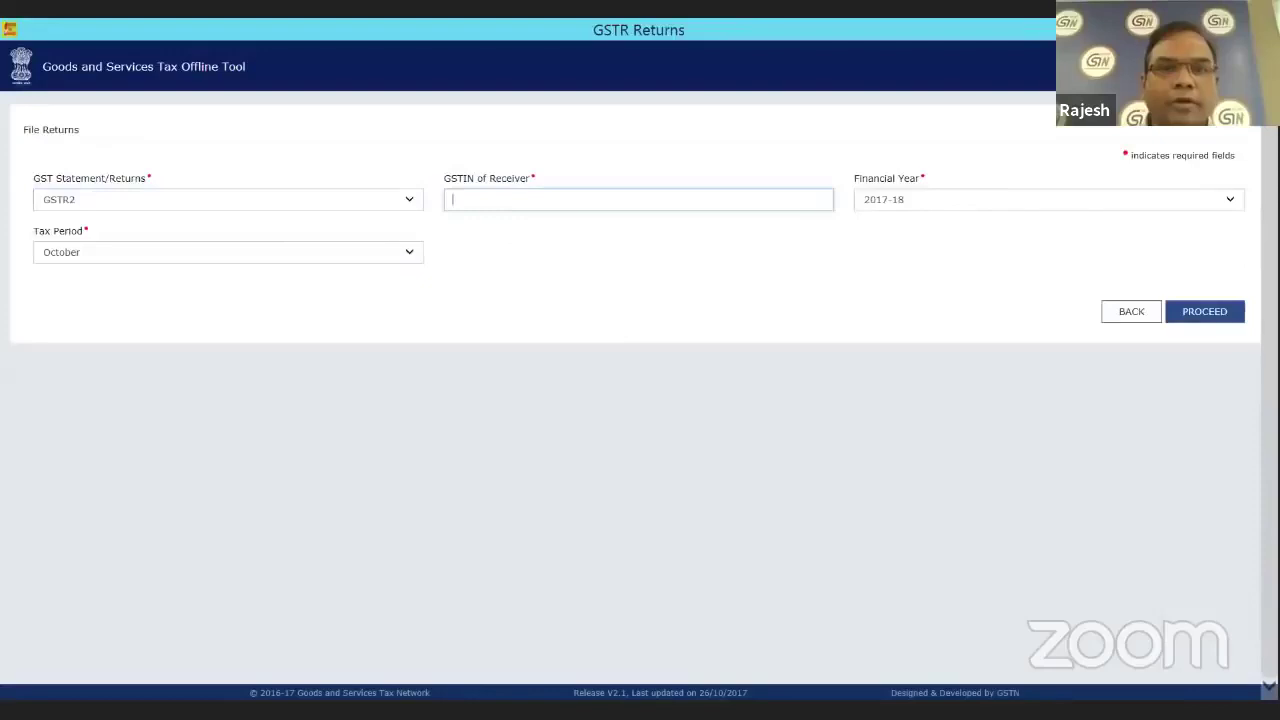
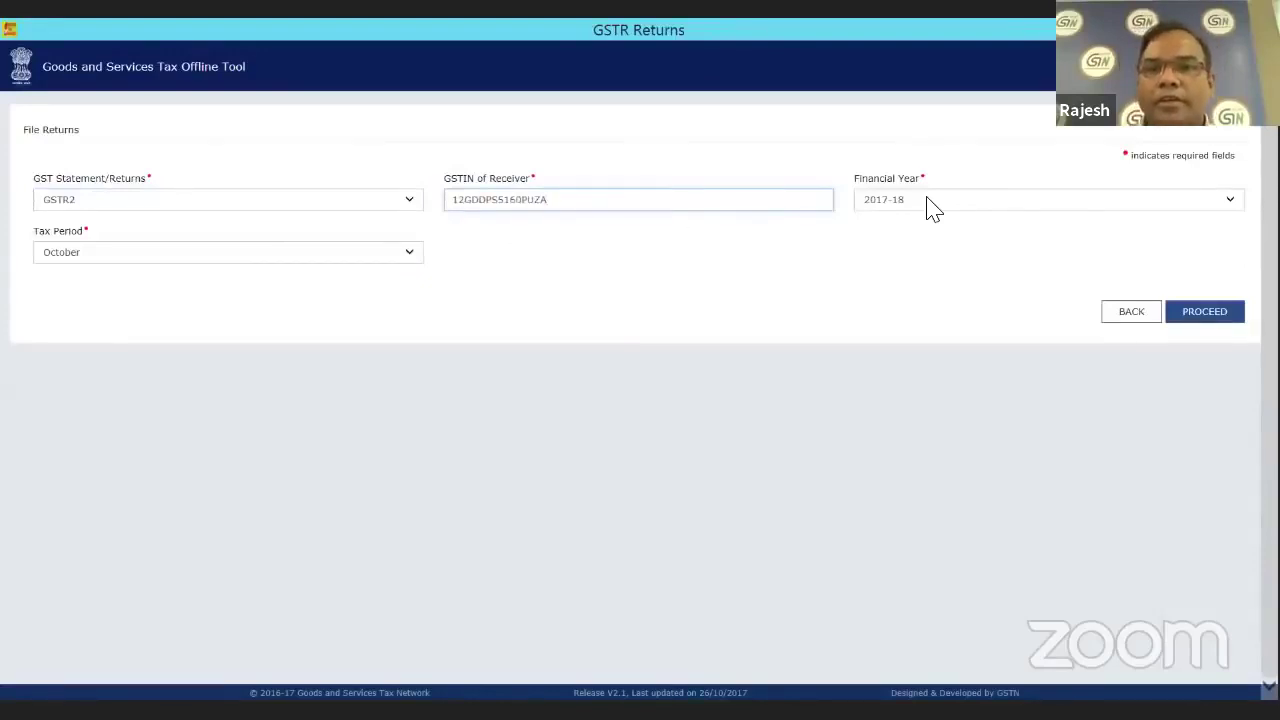
pyautogui.press('Tab')
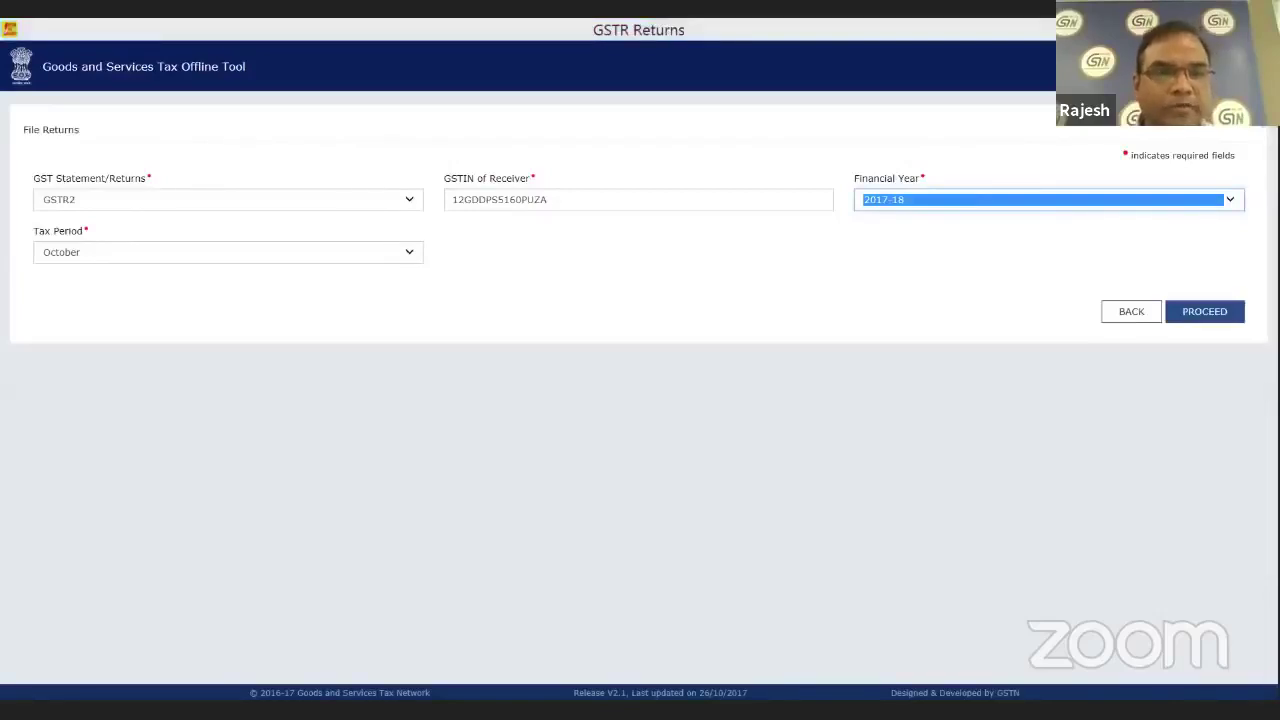
pyautogui.click(175, 252)
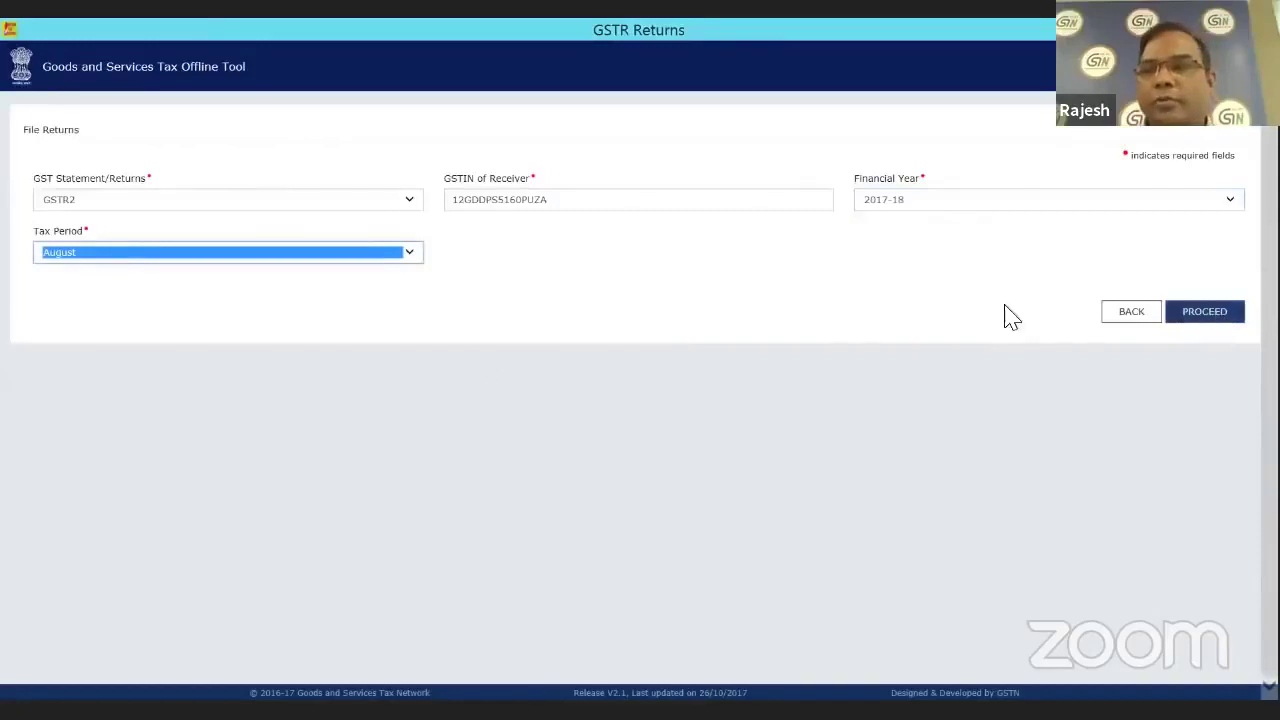
pyautogui.click(1204, 311)
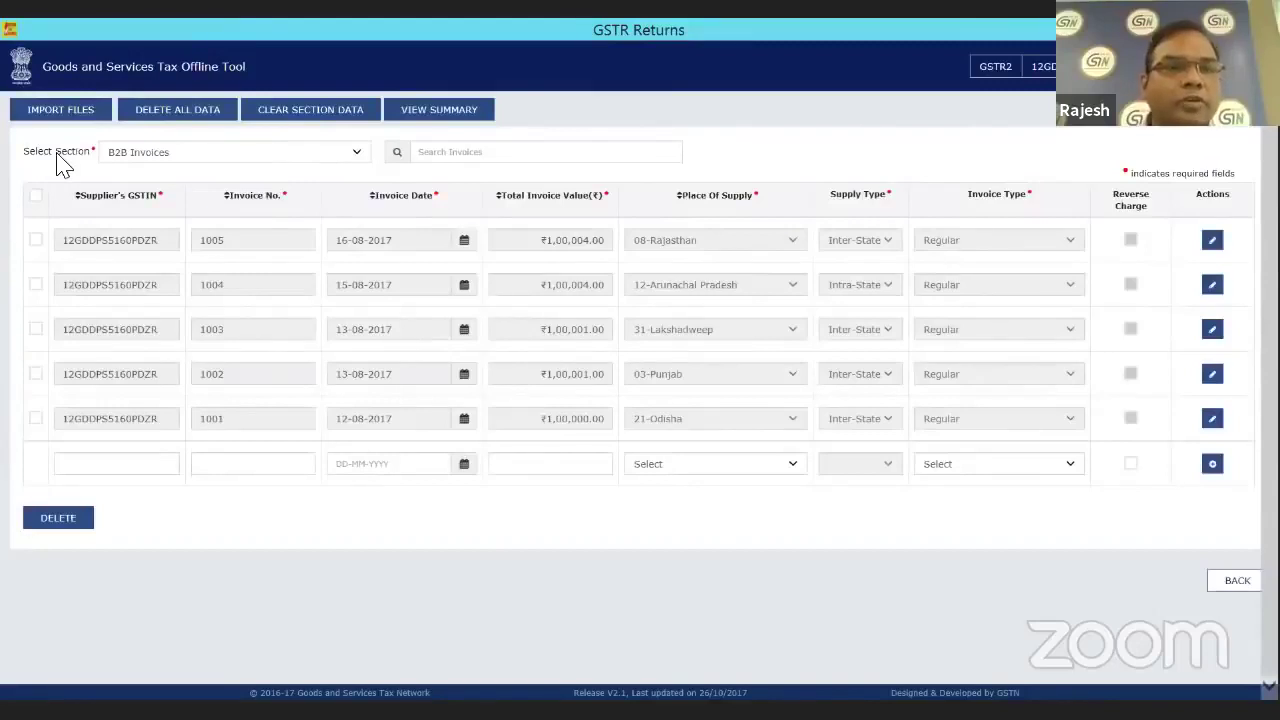
# Delete all existing GSTR2 invoice data, keep B2B Invoices selected, and go to the Excel/CSV import page.
pyautogui.click(168, 112)
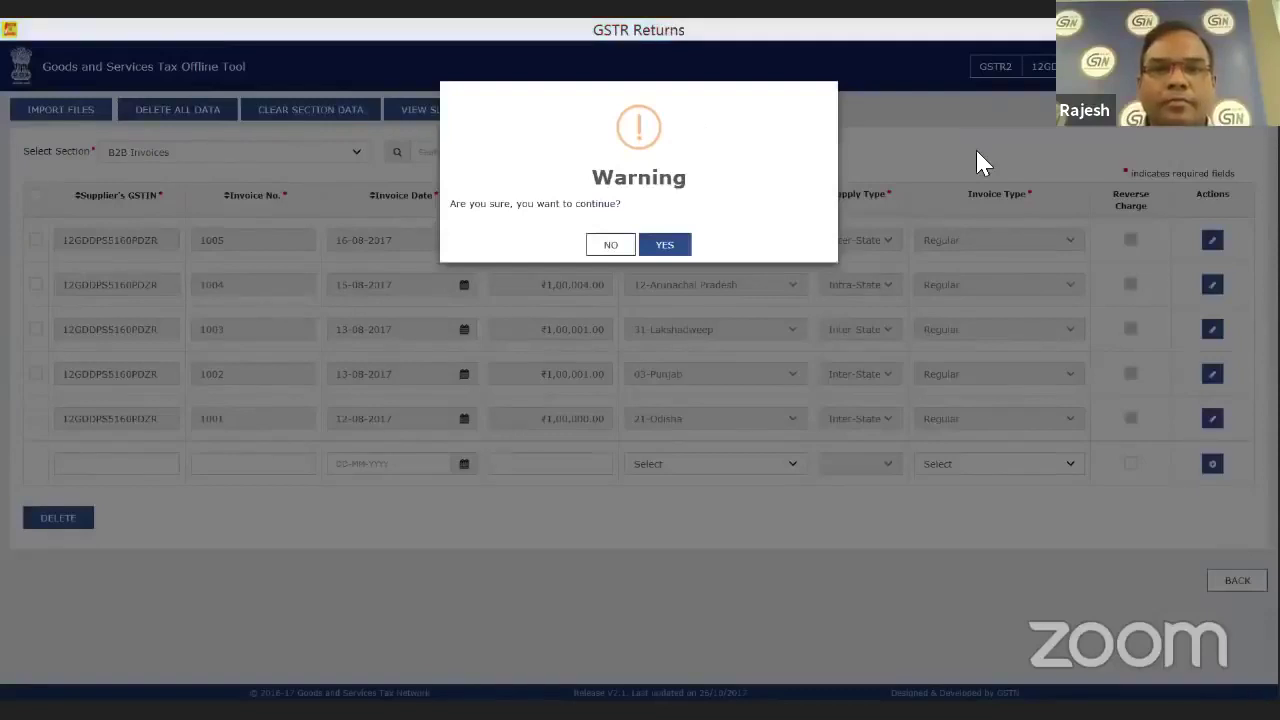
pyautogui.click(665, 244)
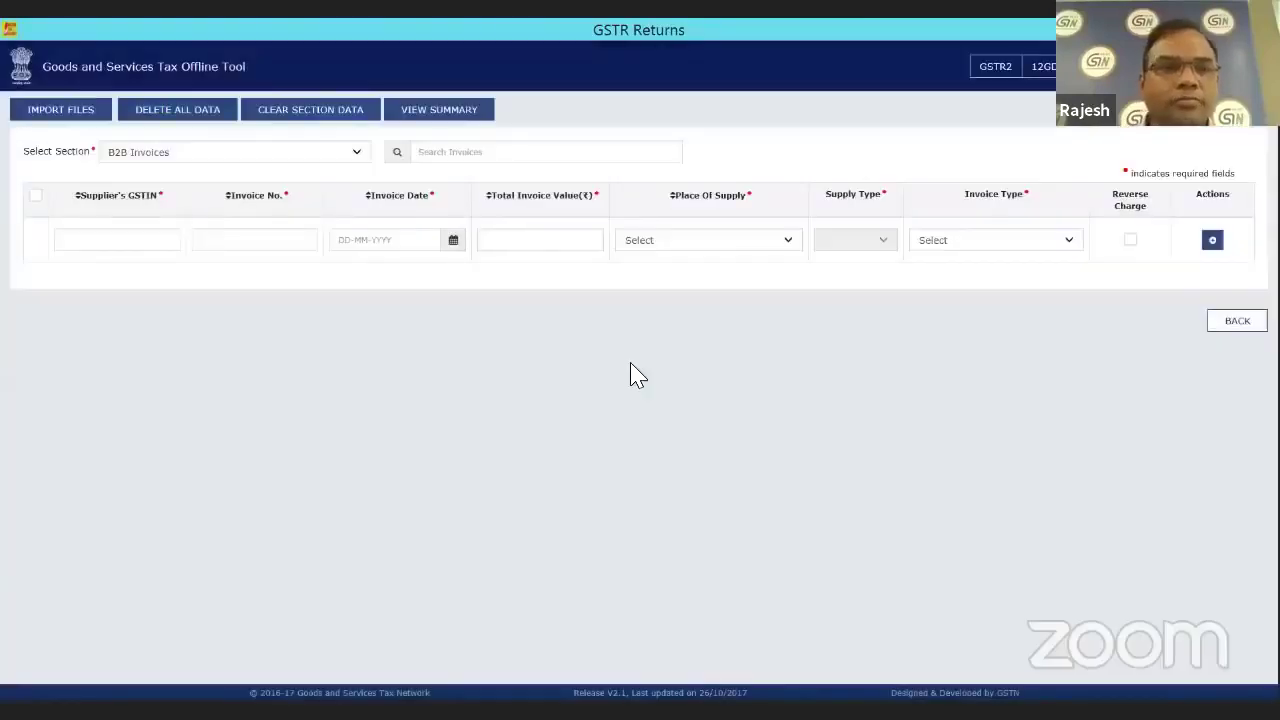
pyautogui.click(305, 160)
pyautogui.click(303, 155)
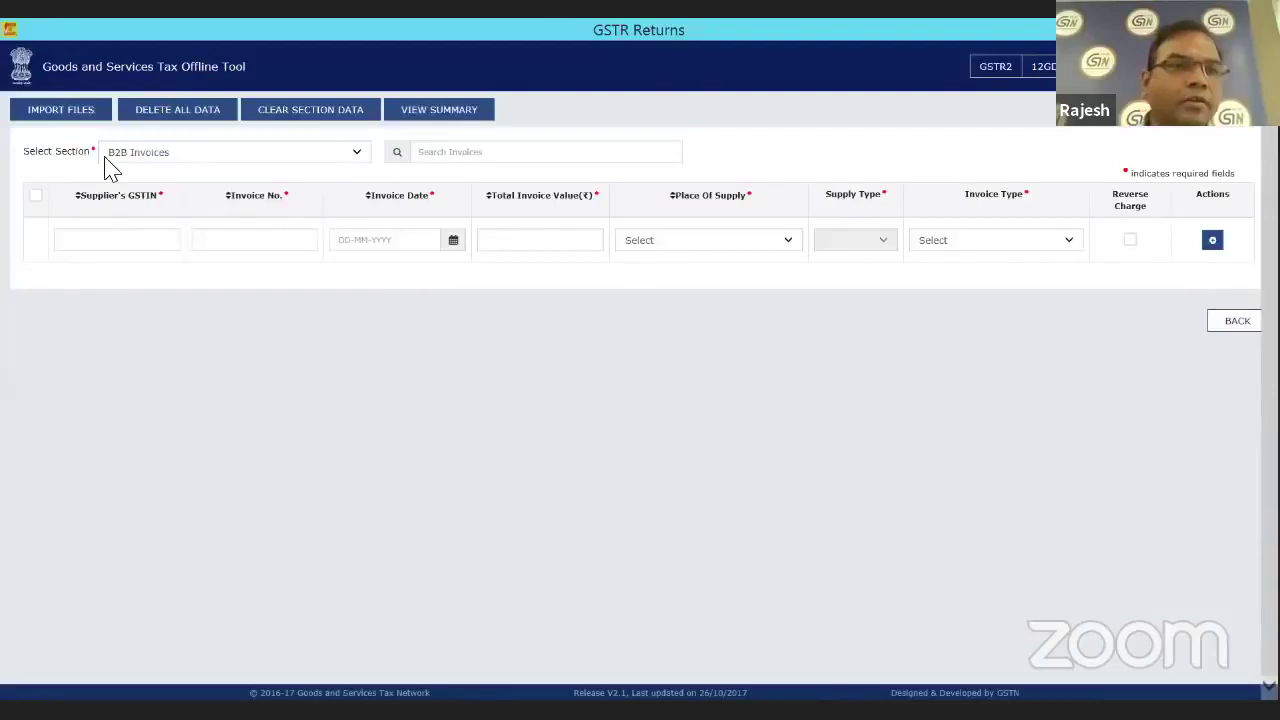
pyautogui.click(76, 113)
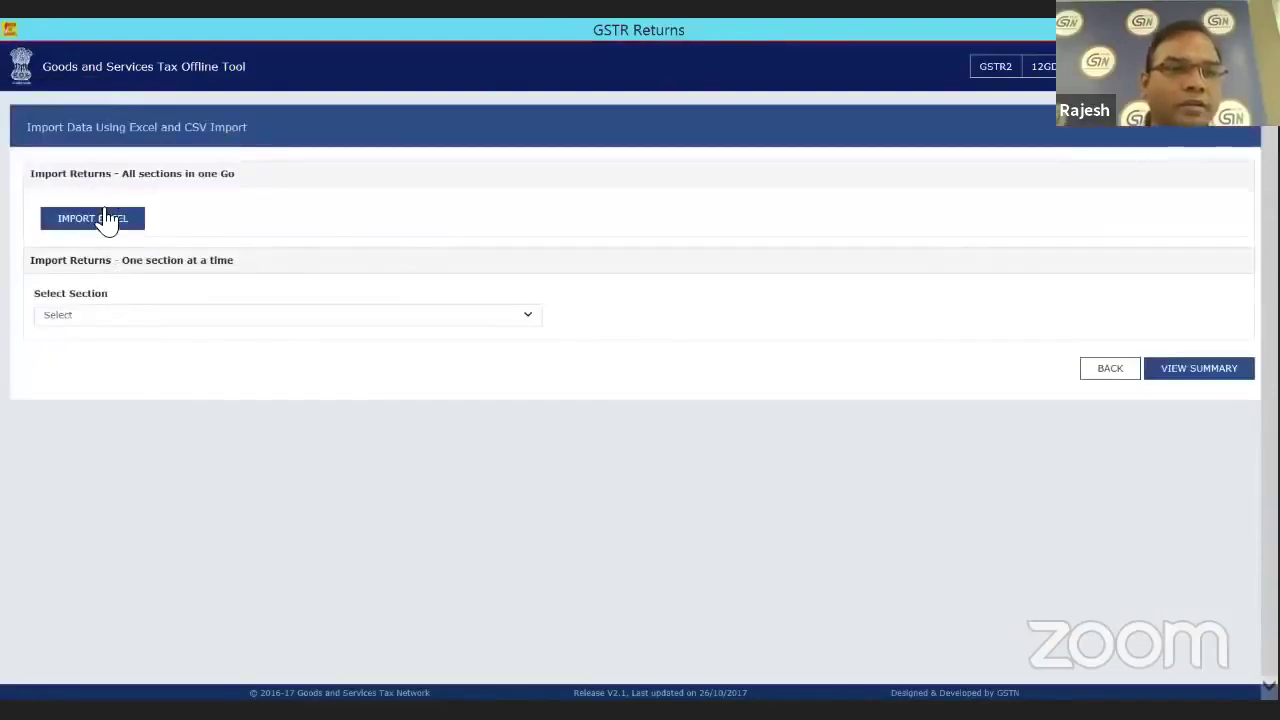
# Import the GSTR2 Excel workbook template from the WebinarGstr2 folder for all sections at once.
pyautogui.click(106, 222)
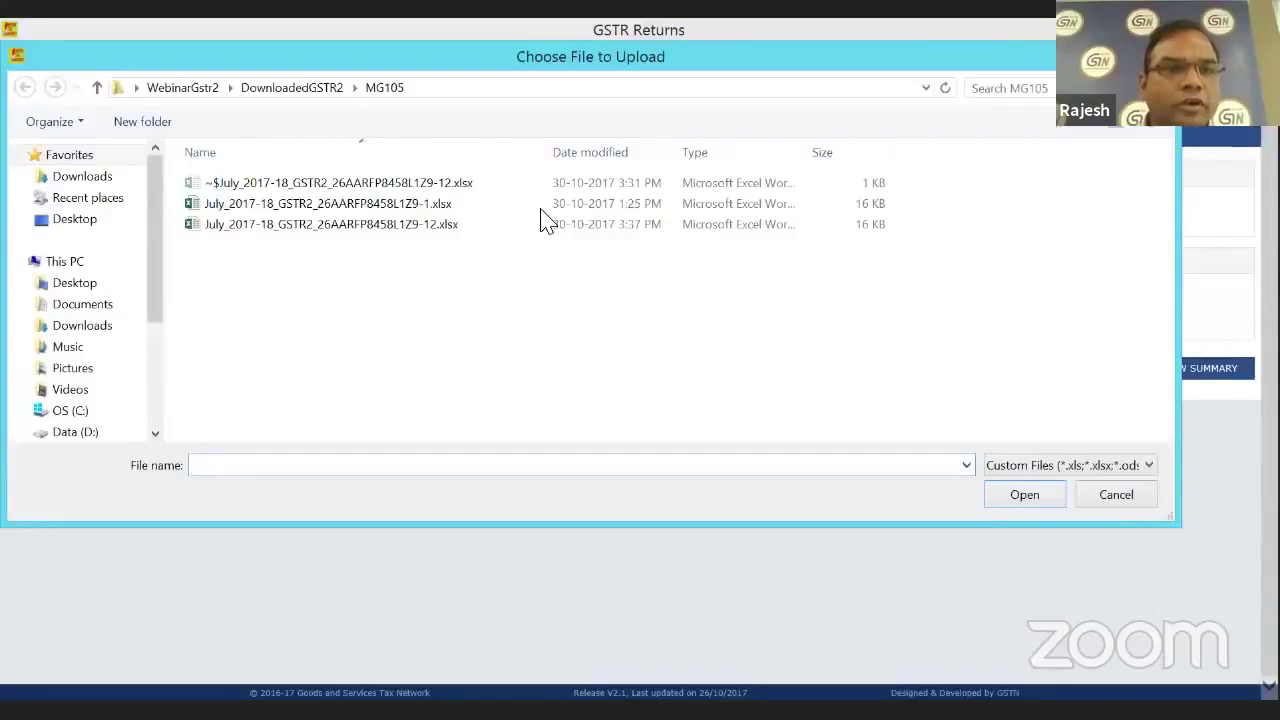
pyautogui.hotkey('alt', 'Up')
pyautogui.hotkey('alt', 'Up')
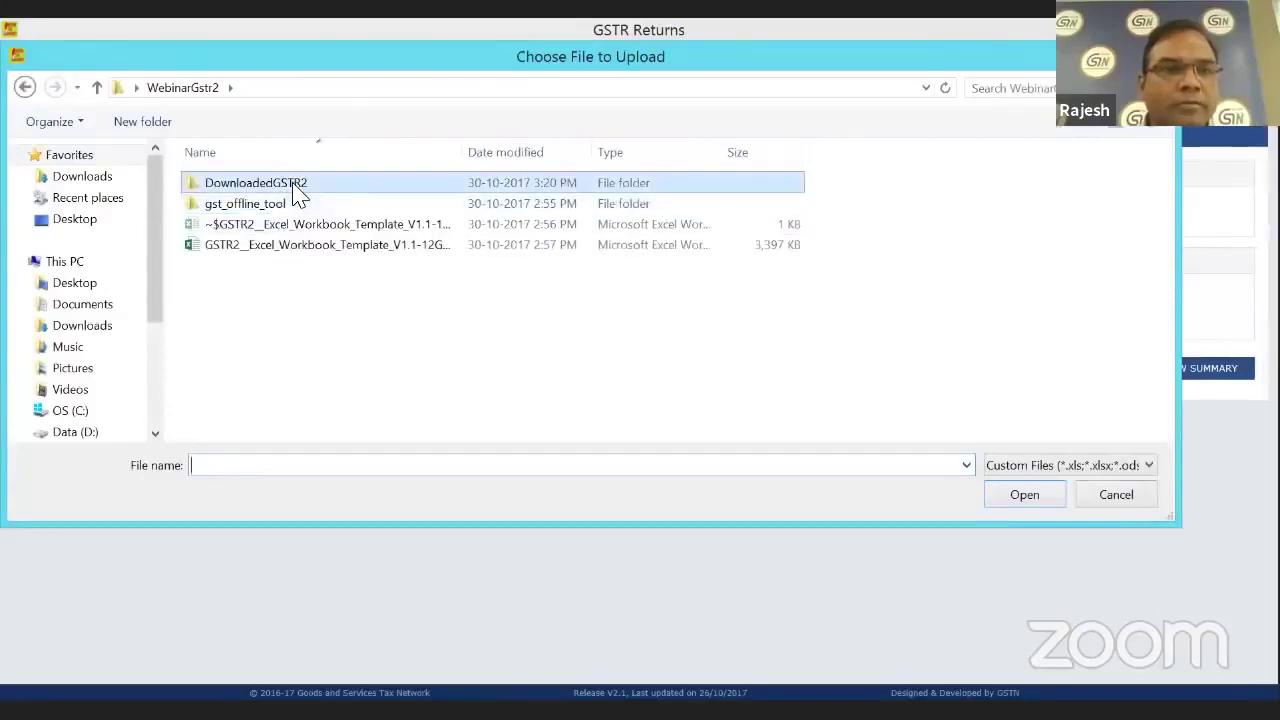
pyautogui.doubleClick(297, 188)
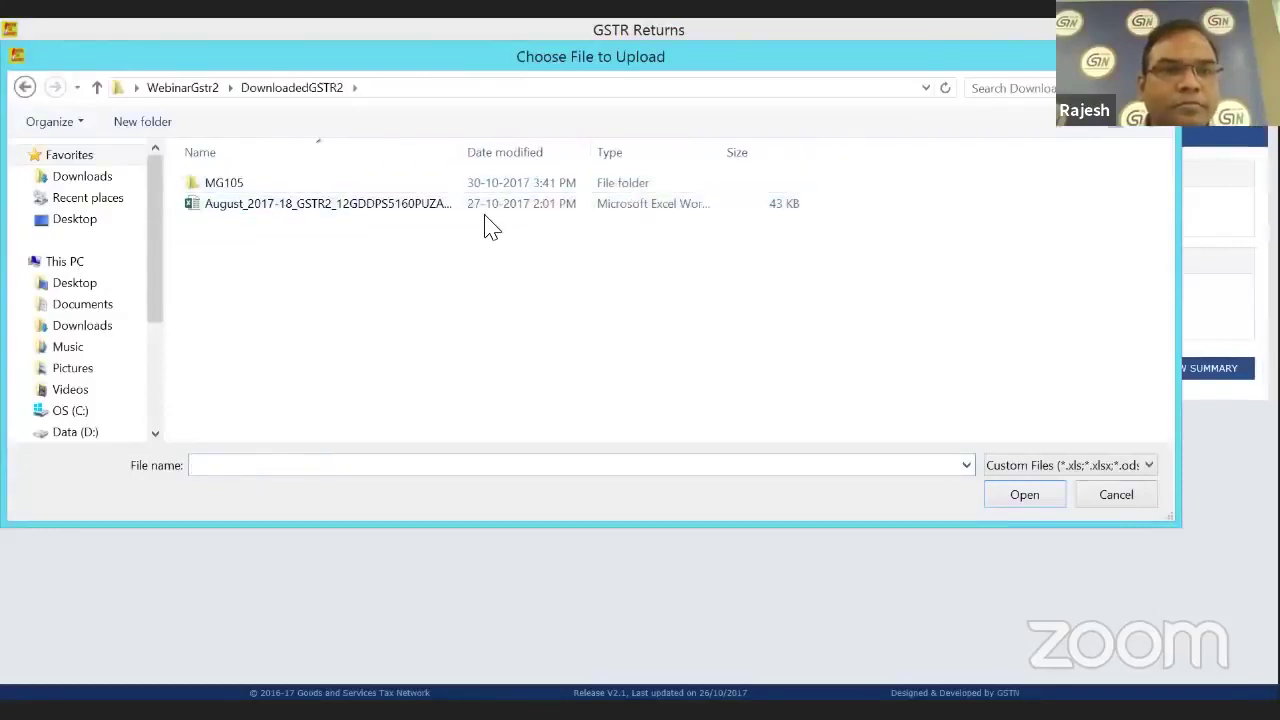
pyautogui.moveTo(475, 150); pyautogui.dragTo(592, 150)
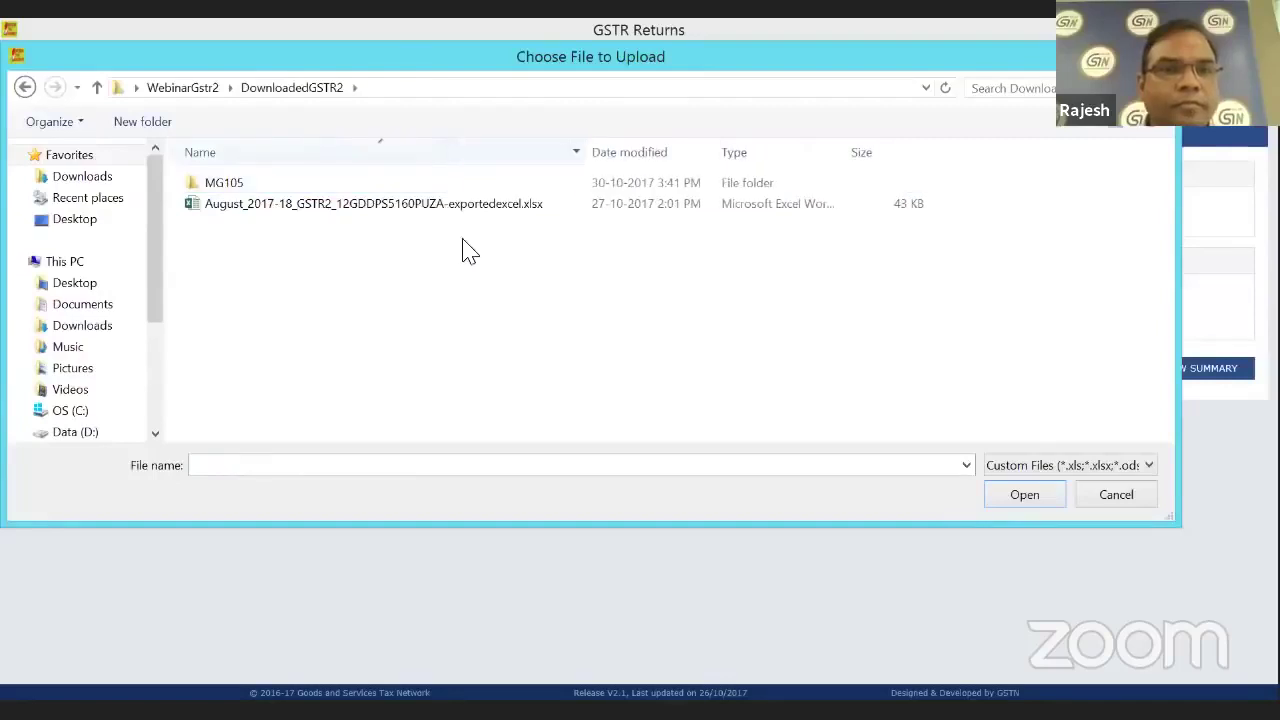
pyautogui.doubleClick(225, 183)
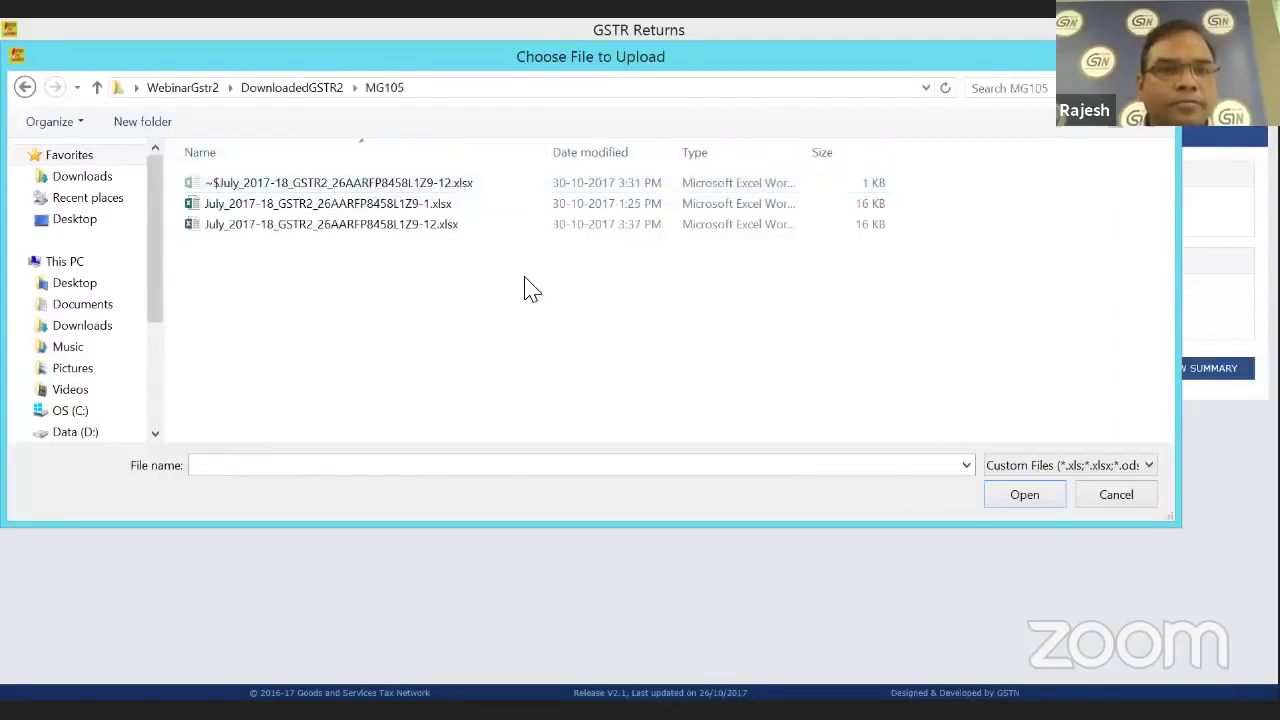
pyautogui.click(172, 88)
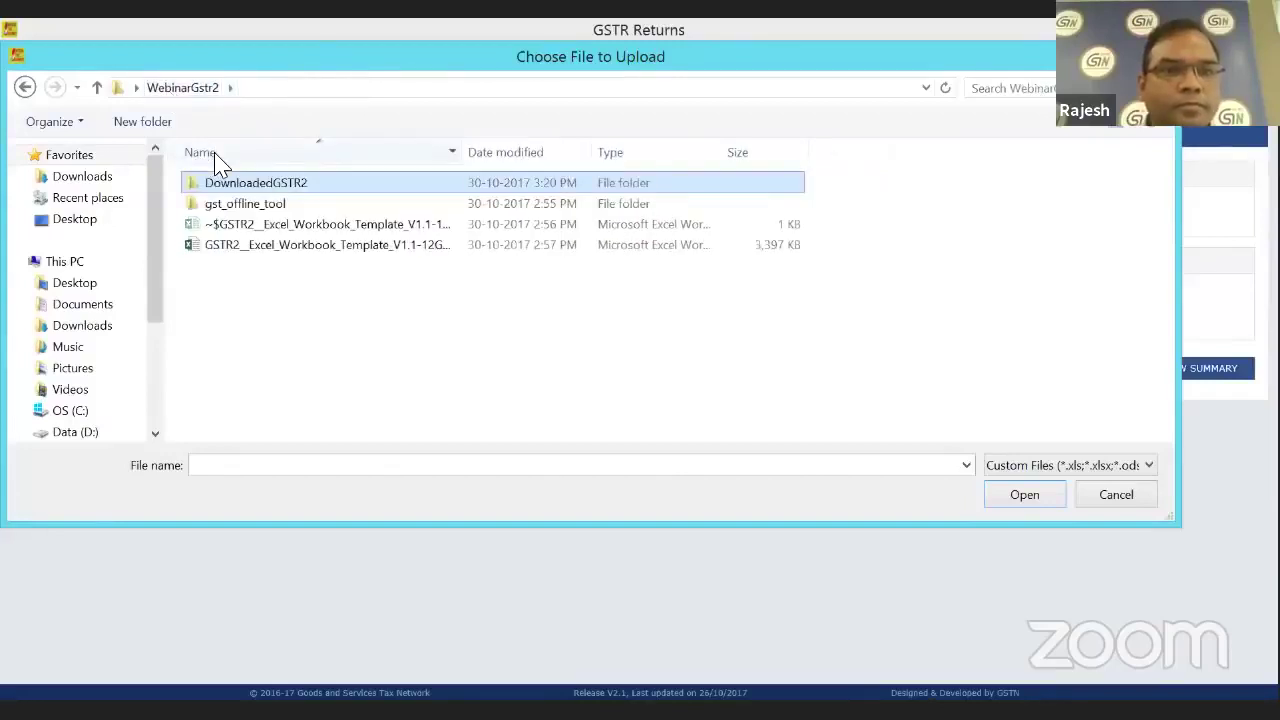
pyautogui.click(420, 245)
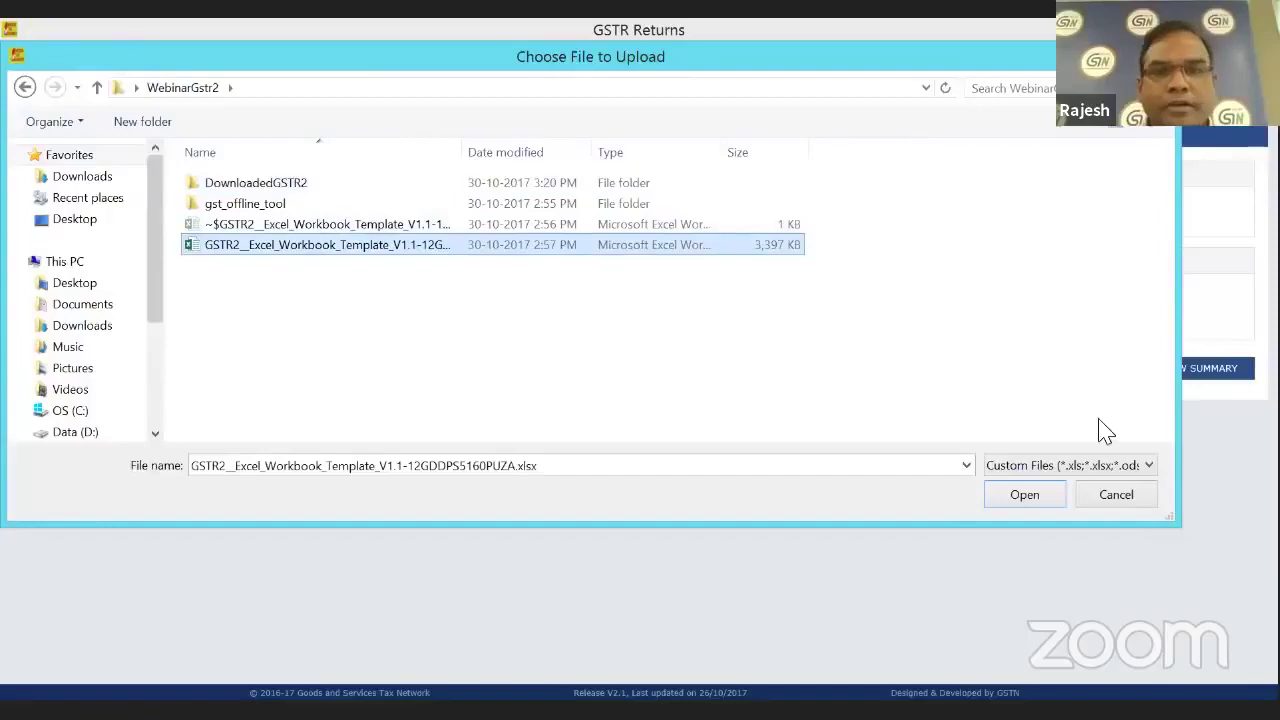
pyautogui.click(1036, 505)
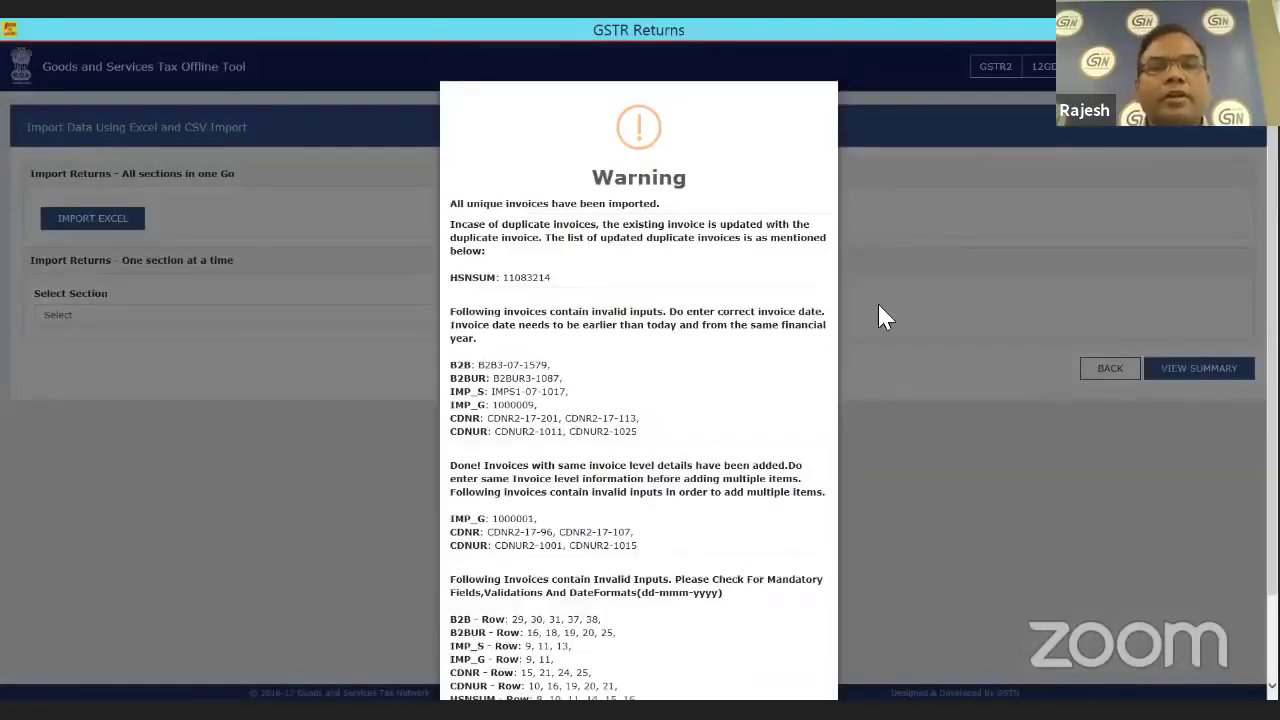
pyautogui.scroll(-1, 860, 300)
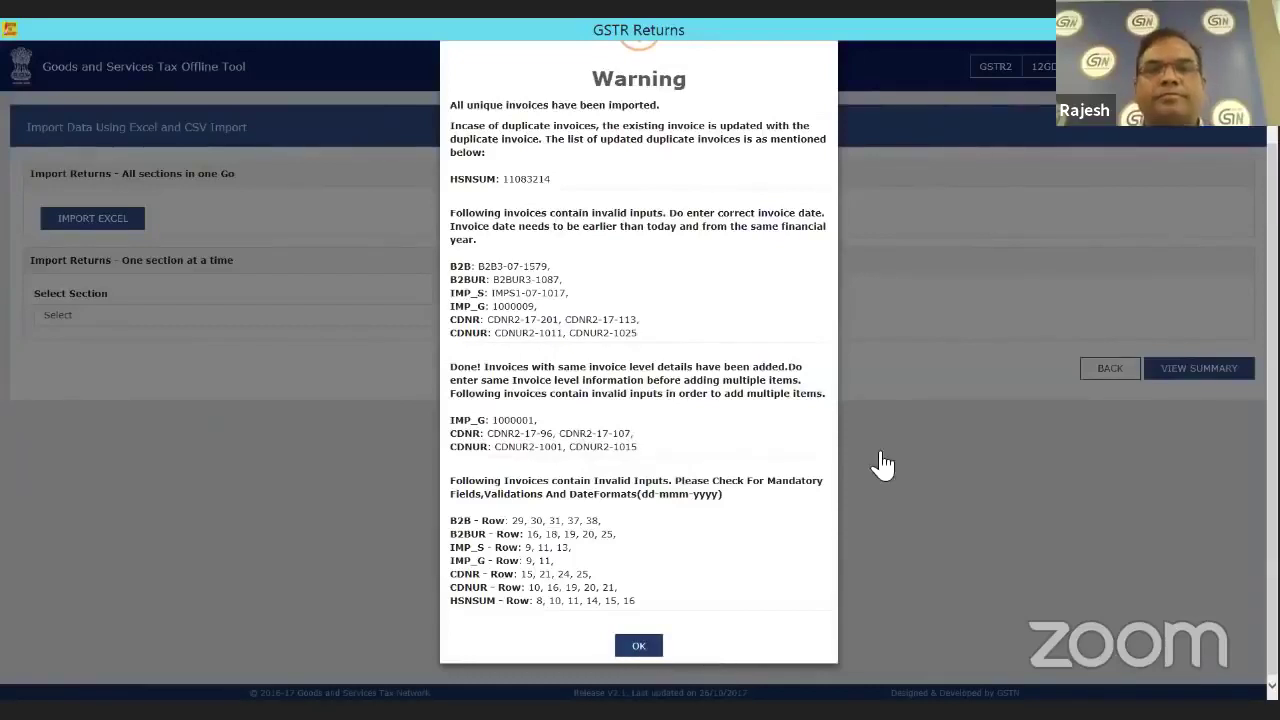
pyautogui.click(1180, 372)
# Dismiss the import warning and view the GSTR2 summary listing 31 B2B invoices.
pyautogui.click(1185, 374)
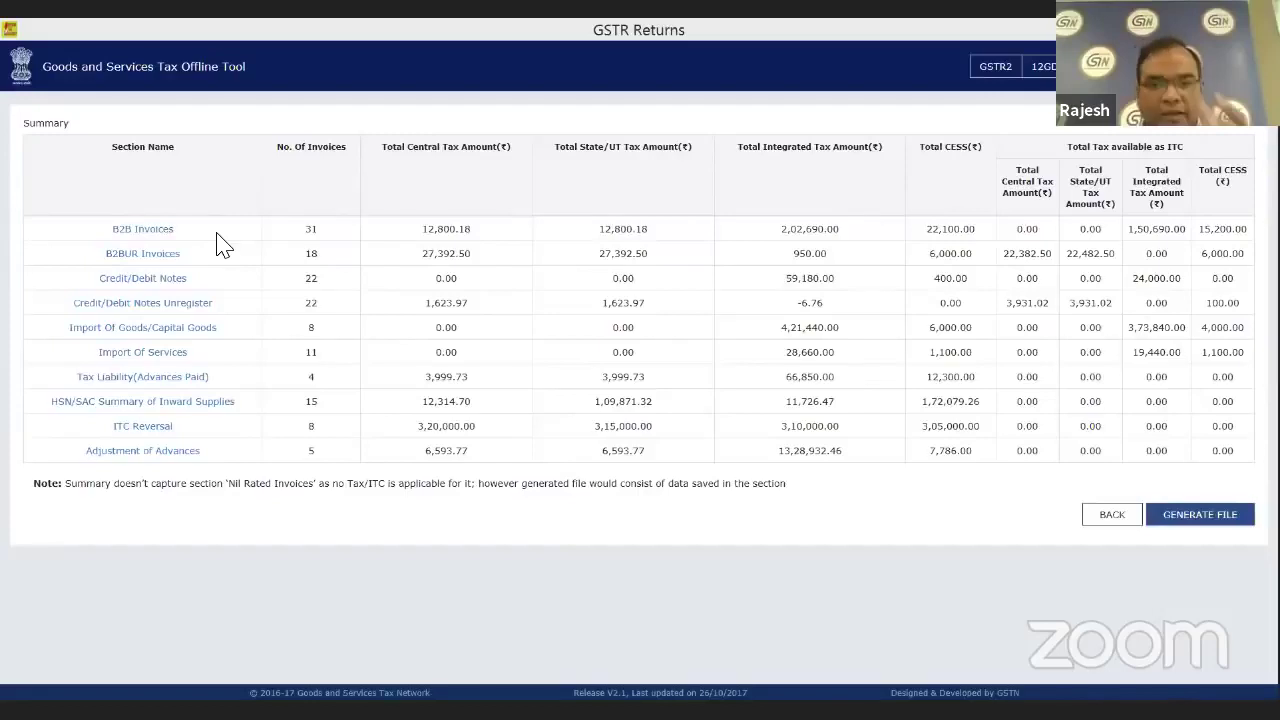
pyautogui.click(738, 390)
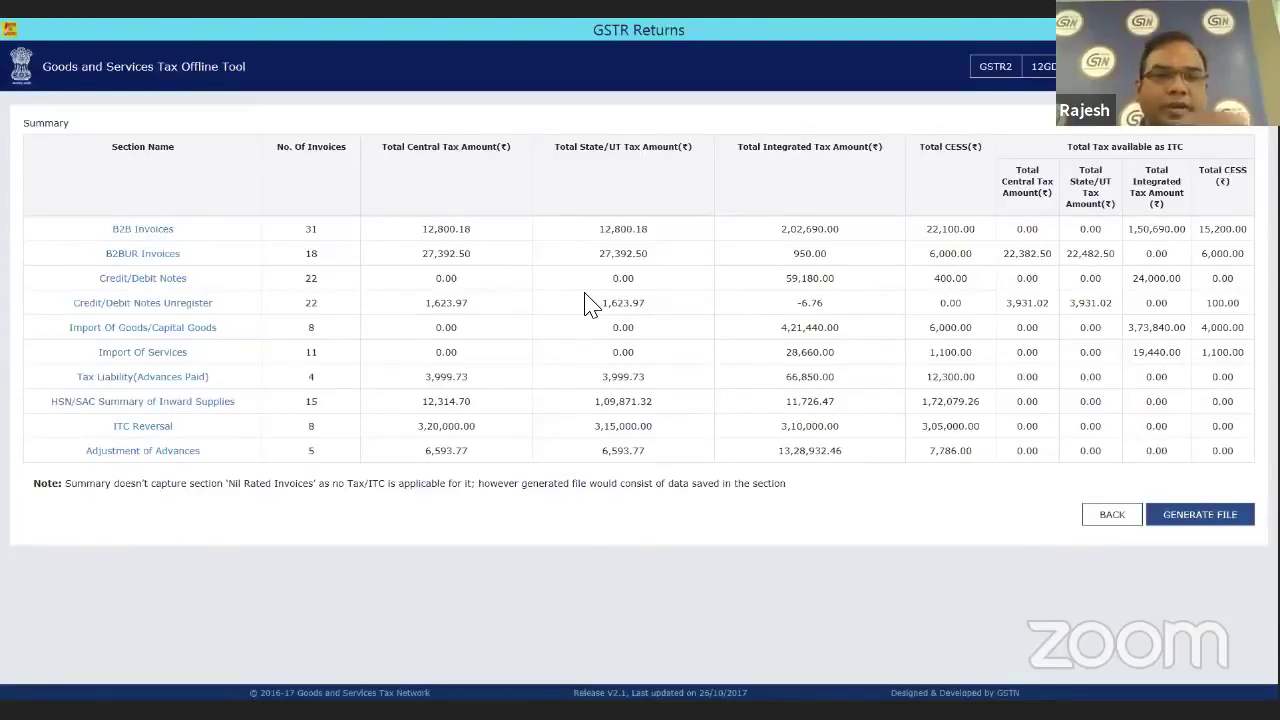
pyautogui.click(133, 231)
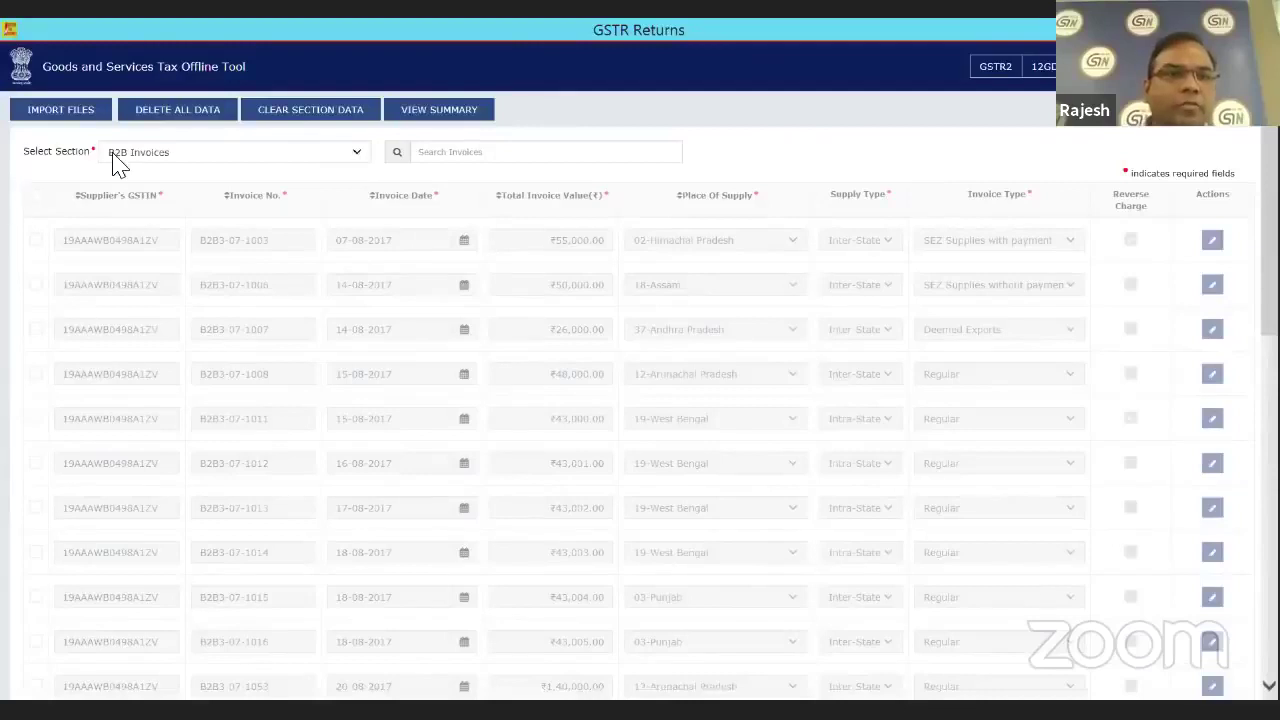
pyautogui.click(258, 204)
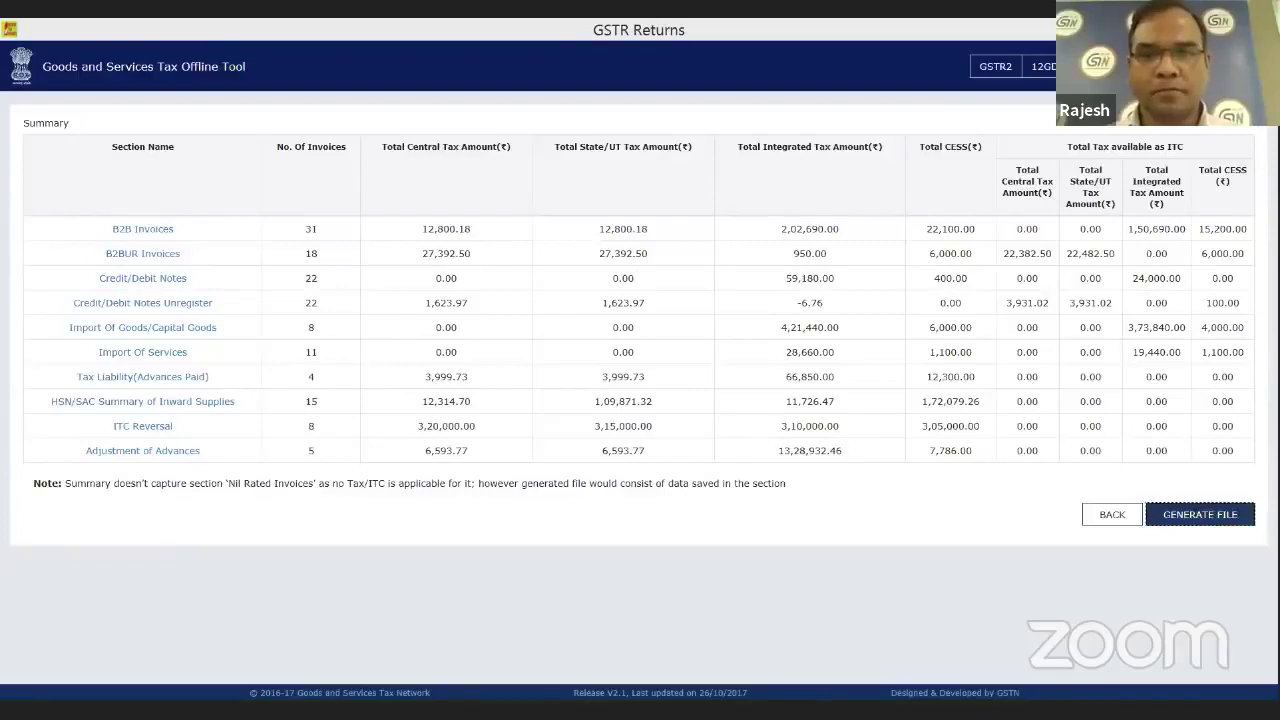
# Bring up the upload page's file chooser showing the Desktop folder contents.
pyautogui.click(763, 266)
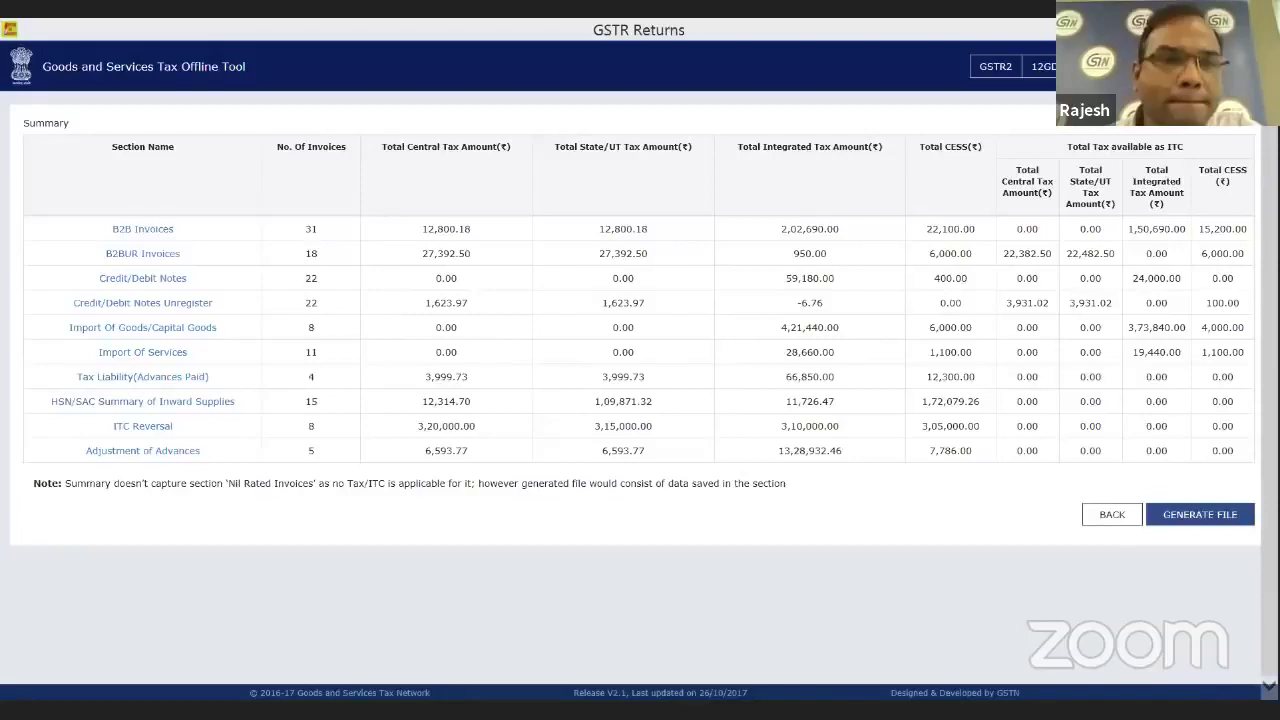
pyautogui.click(738, 432)
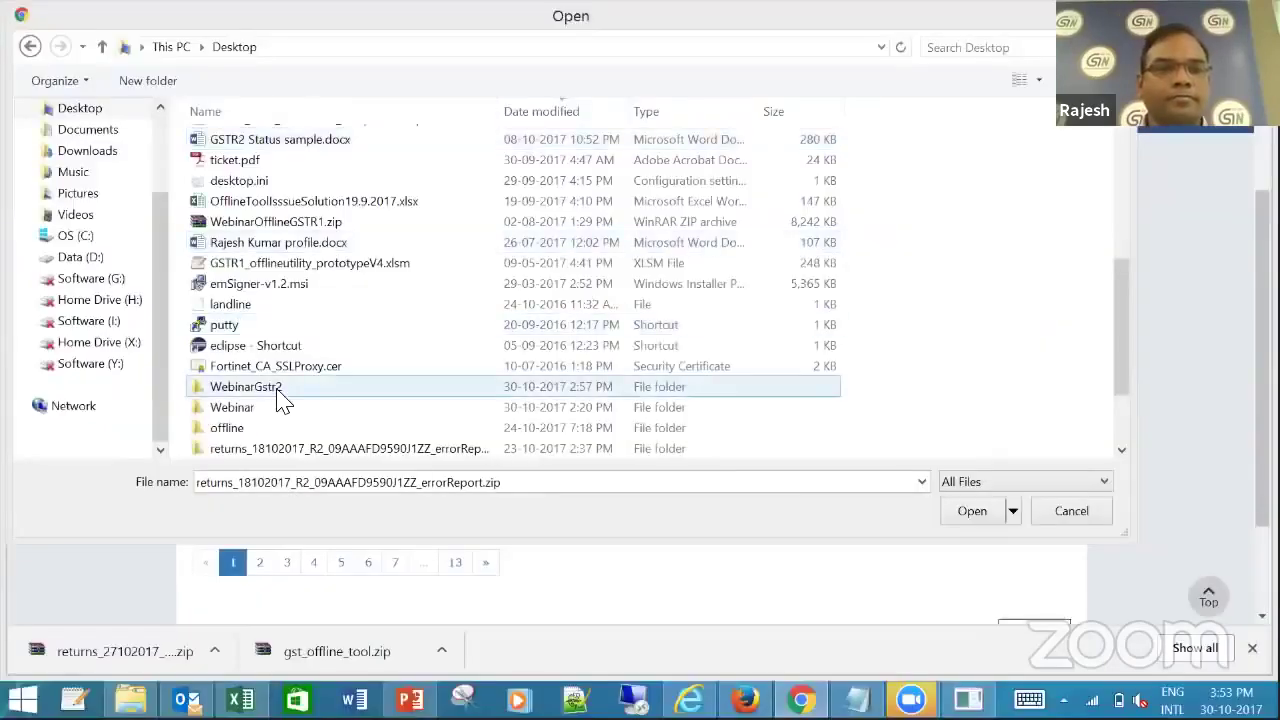
# Upload the offline-1 JSON file from Desktop > WebinarGstr2 > DownloadedGSTR2 > MG105 to the GSTR2 return.
pyautogui.click(279, 391)
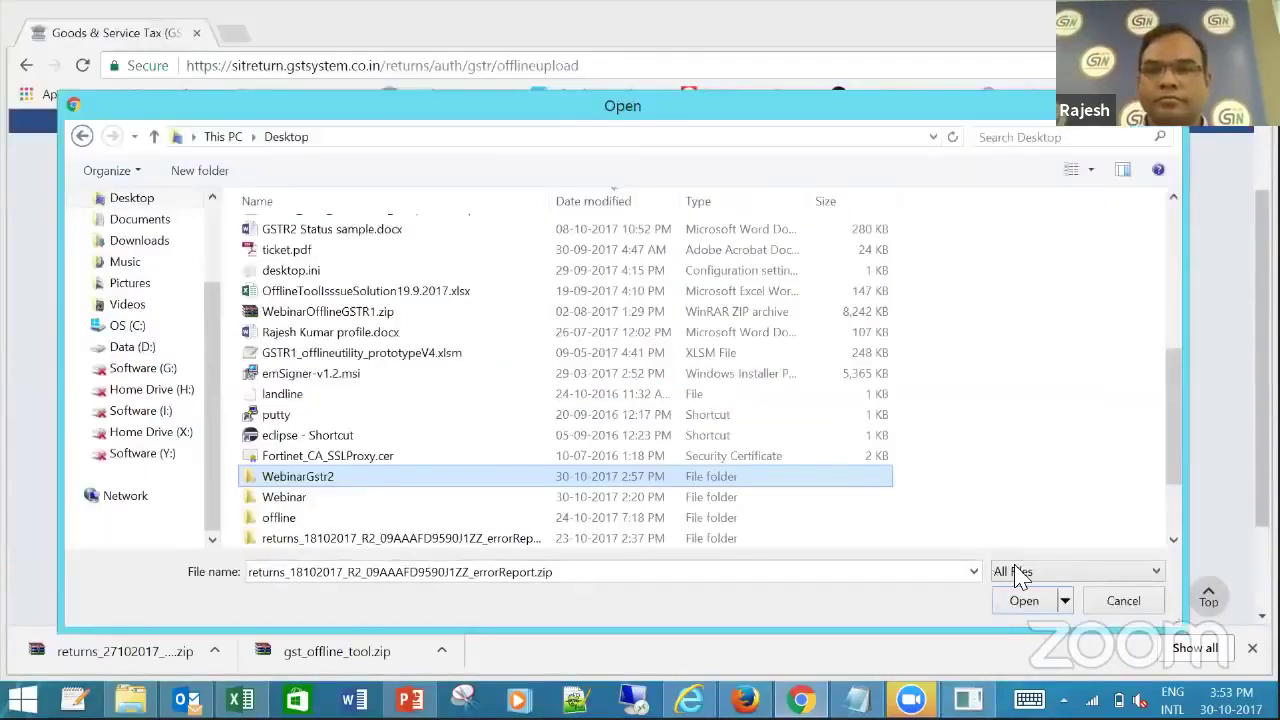
pyautogui.press('Escape')
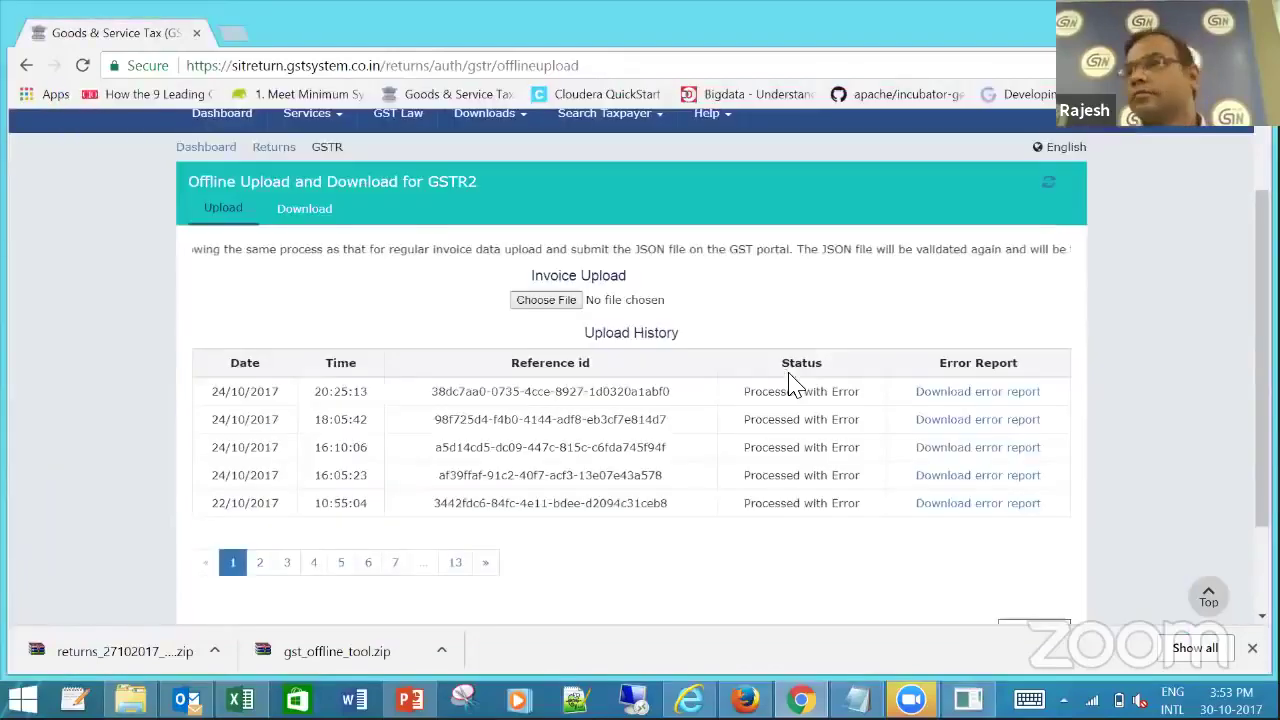
pyautogui.scroll(-1, 760, 380)
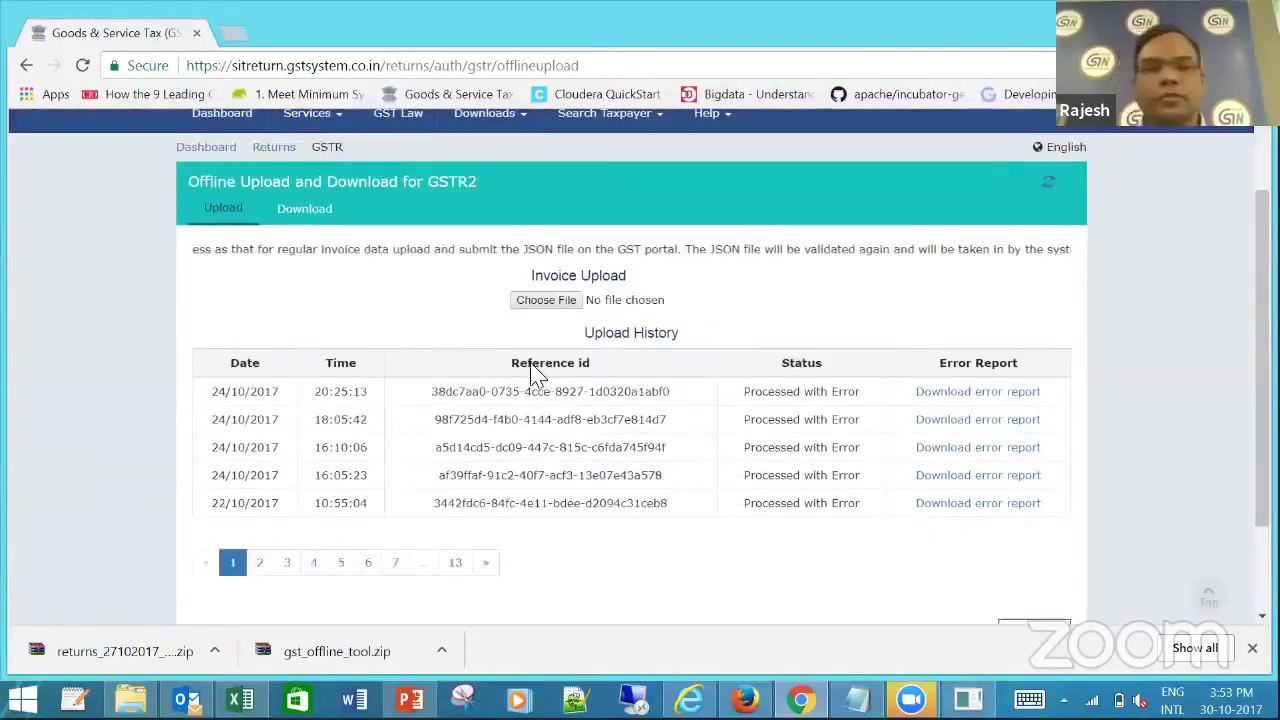
pyautogui.click(572, 304)
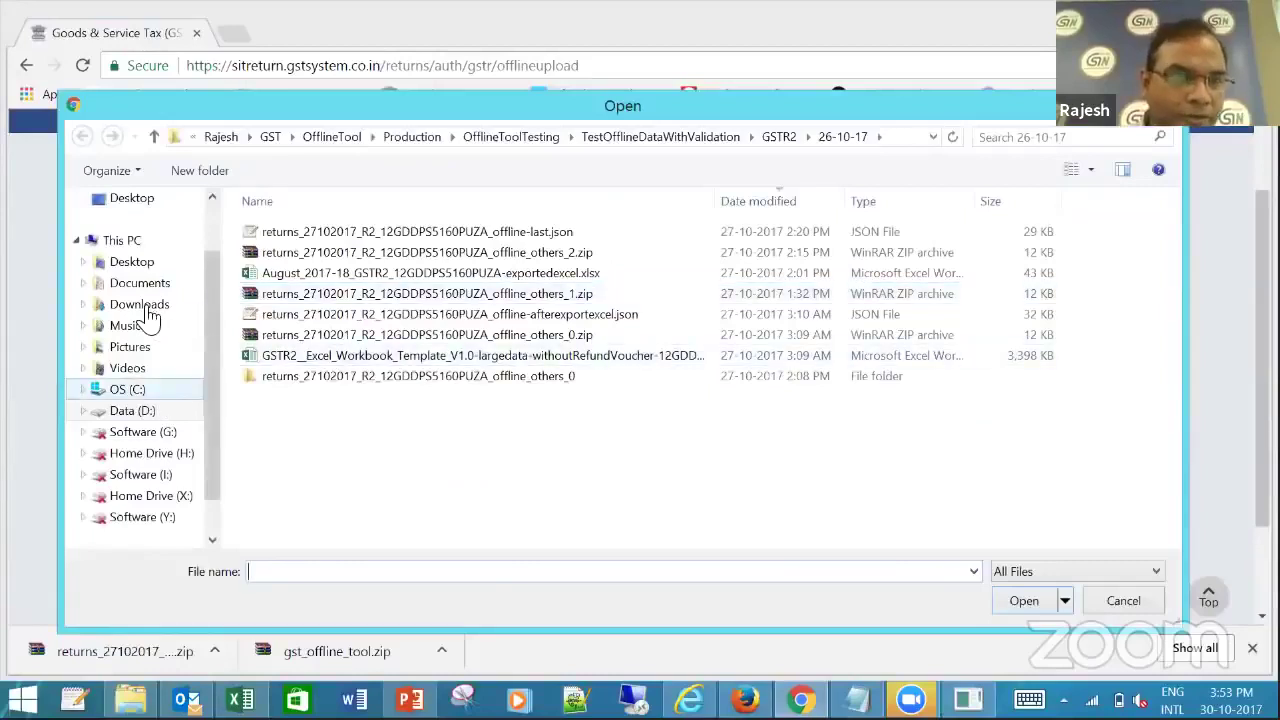
pyautogui.click(133, 263)
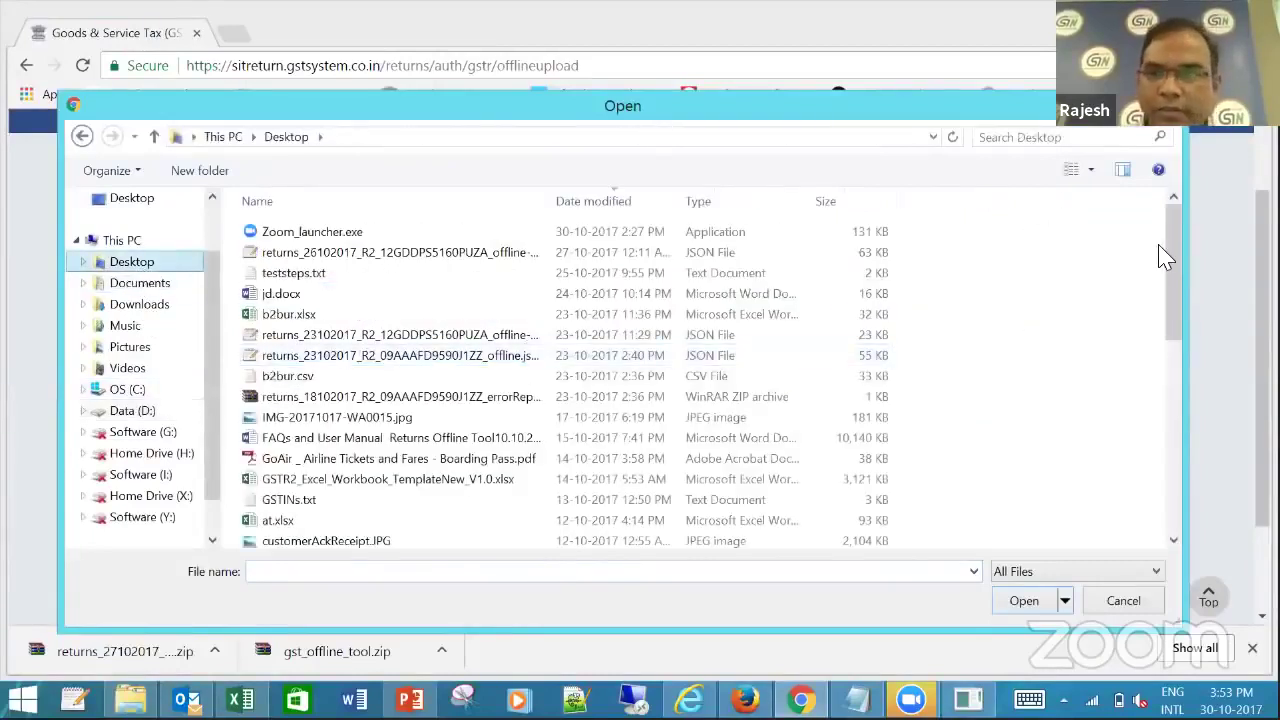
pyautogui.moveTo(1172, 255); pyautogui.dragTo(1186, 437)
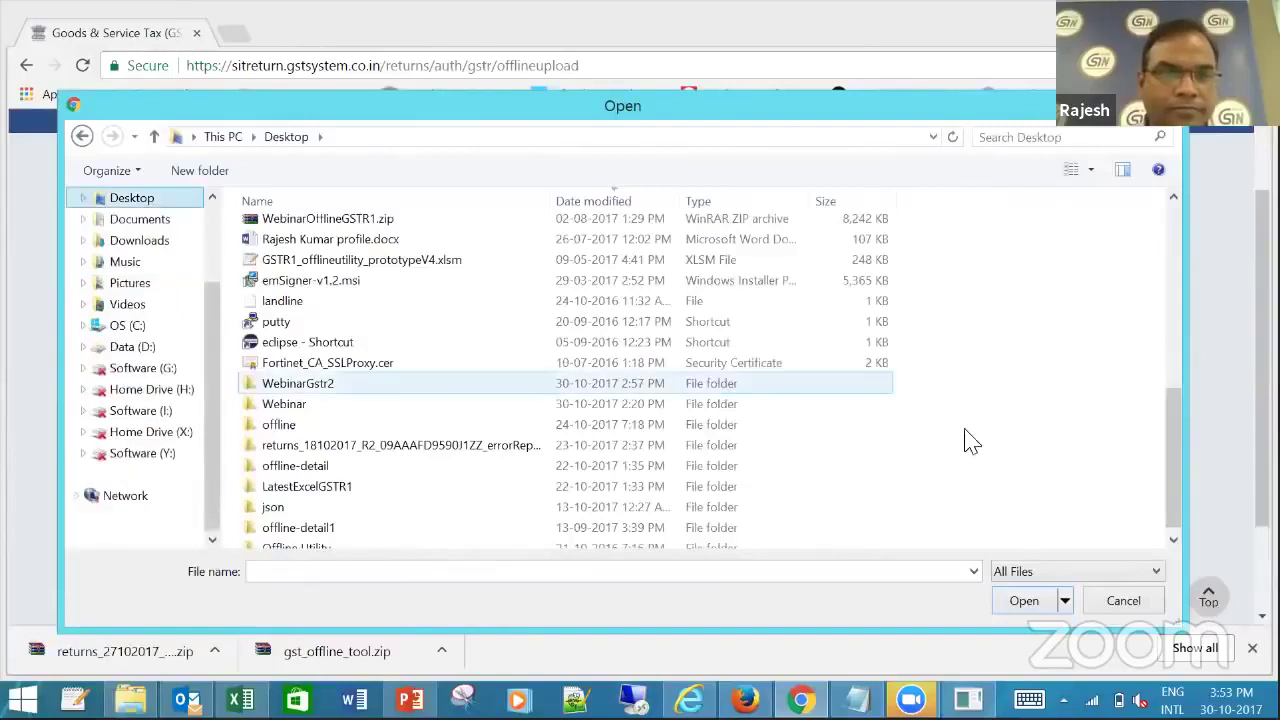
pyautogui.doubleClick(318, 385)
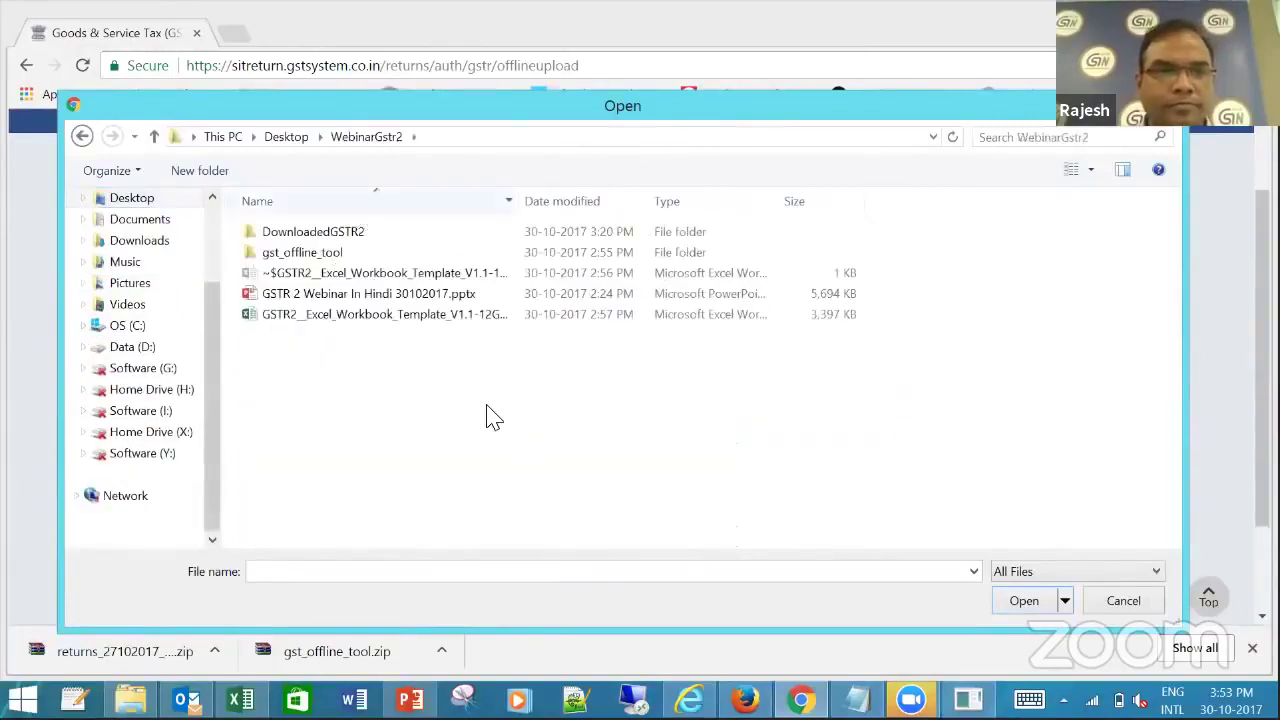
pyautogui.doubleClick(365, 234)
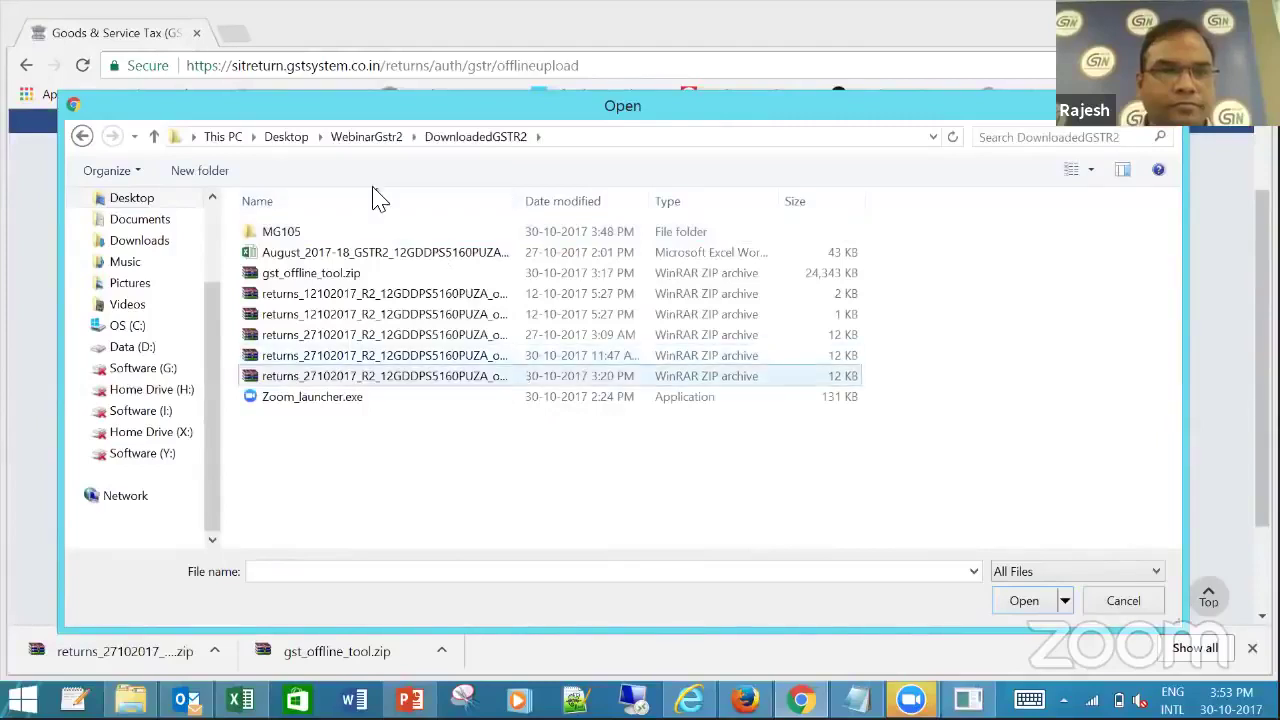
pyautogui.doubleClick(449, 231)
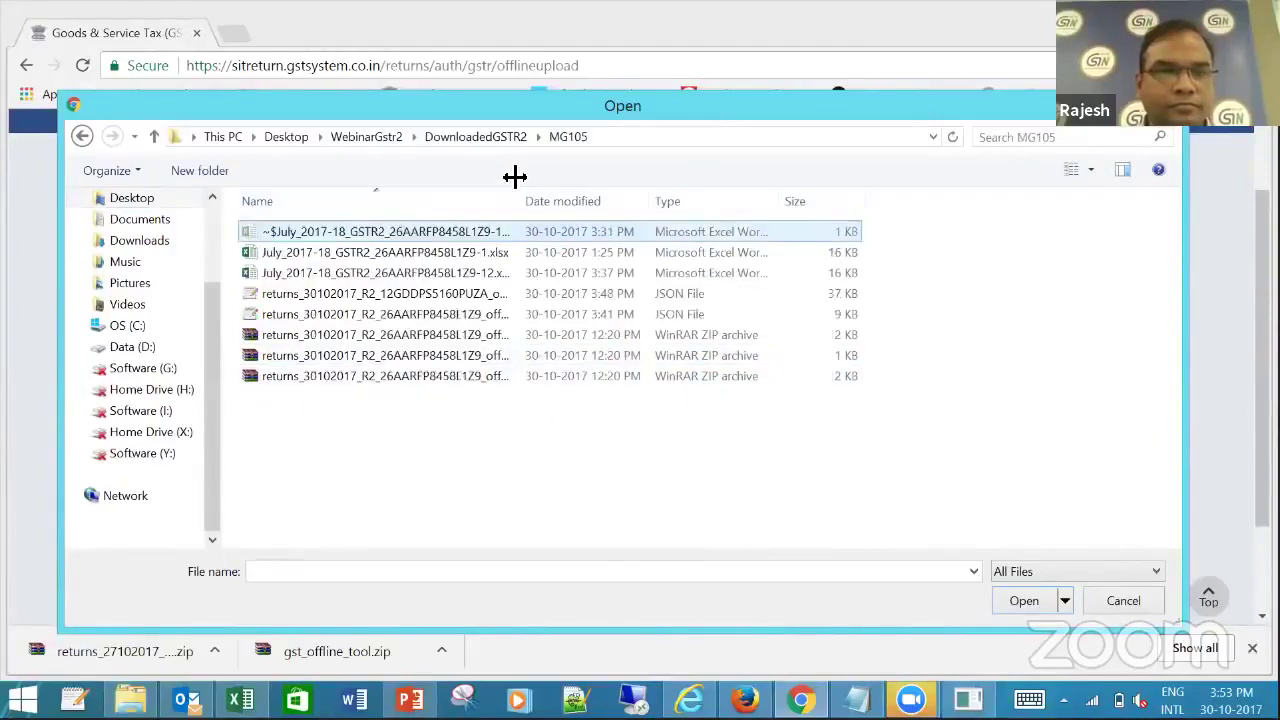
pyautogui.moveTo(520, 197); pyautogui.dragTo(706, 230)
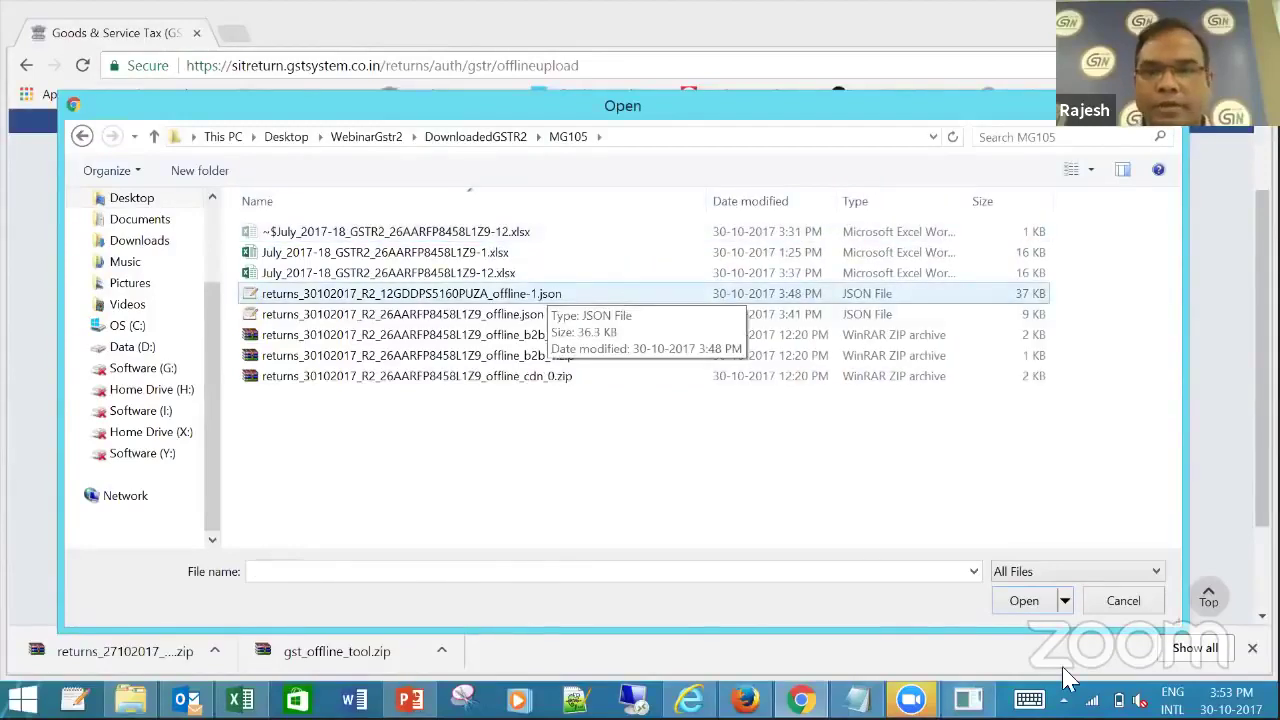
pyautogui.click(608, 297)
pyautogui.click(1026, 604)
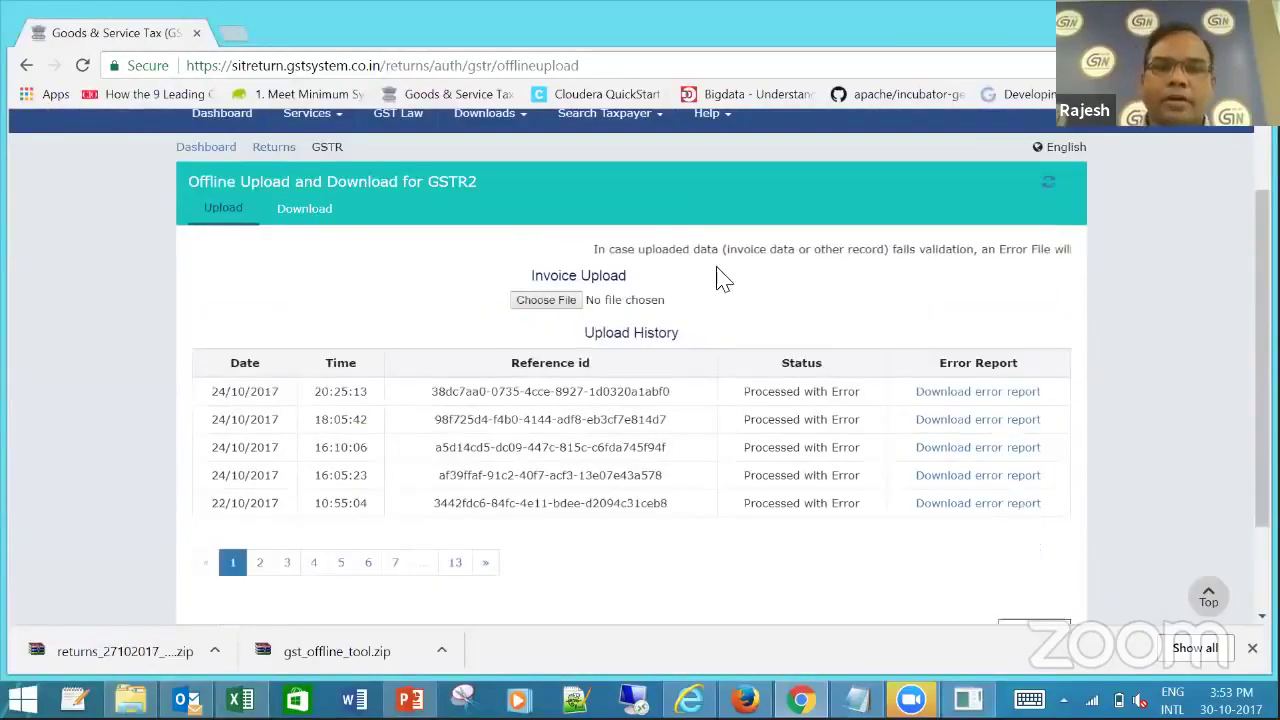
# Cancel the error-report Save As dialog and return to File Returns via the Returns breadcrumb.
pyautogui.scroll(1, 740, 325)
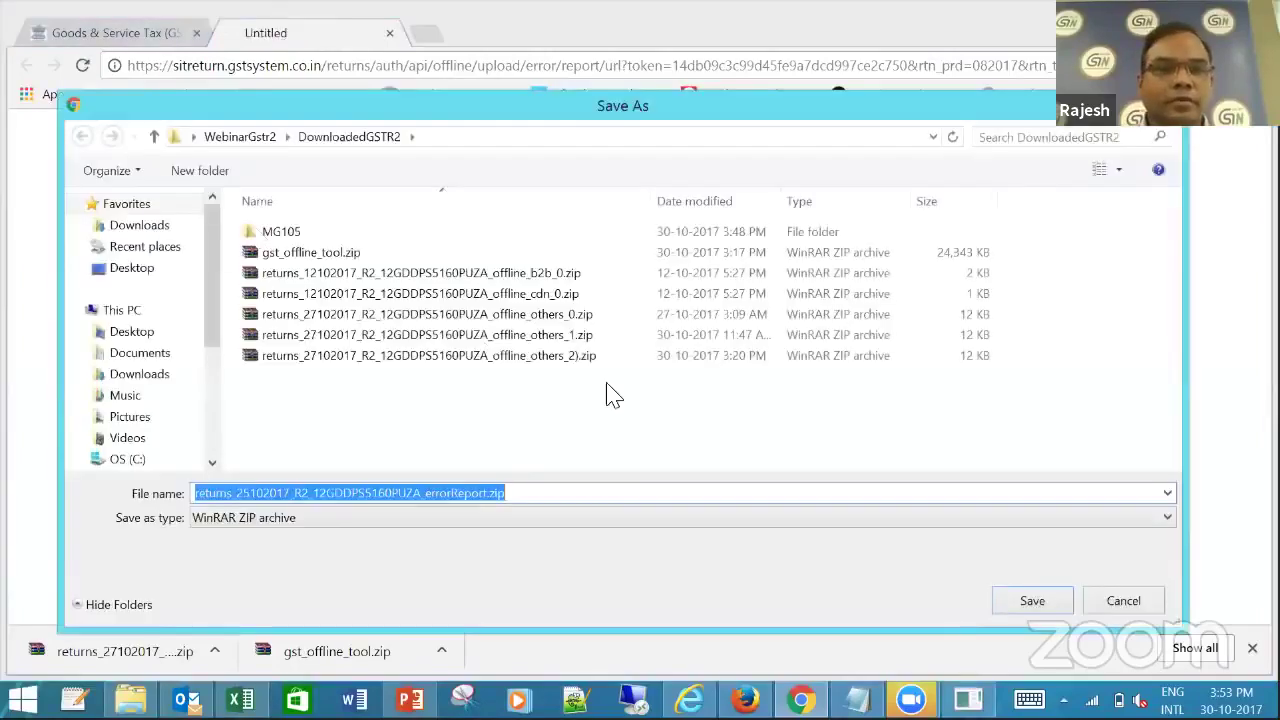
pyautogui.press('Escape')
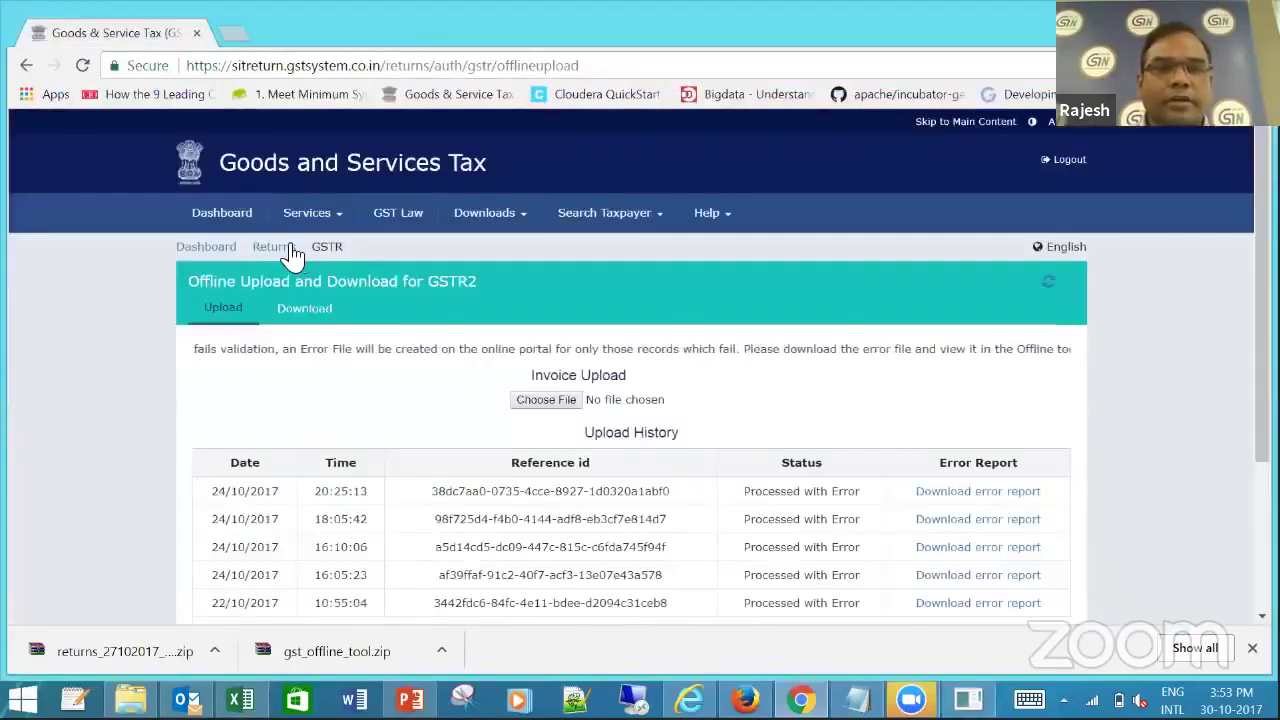
pyautogui.click(290, 250)
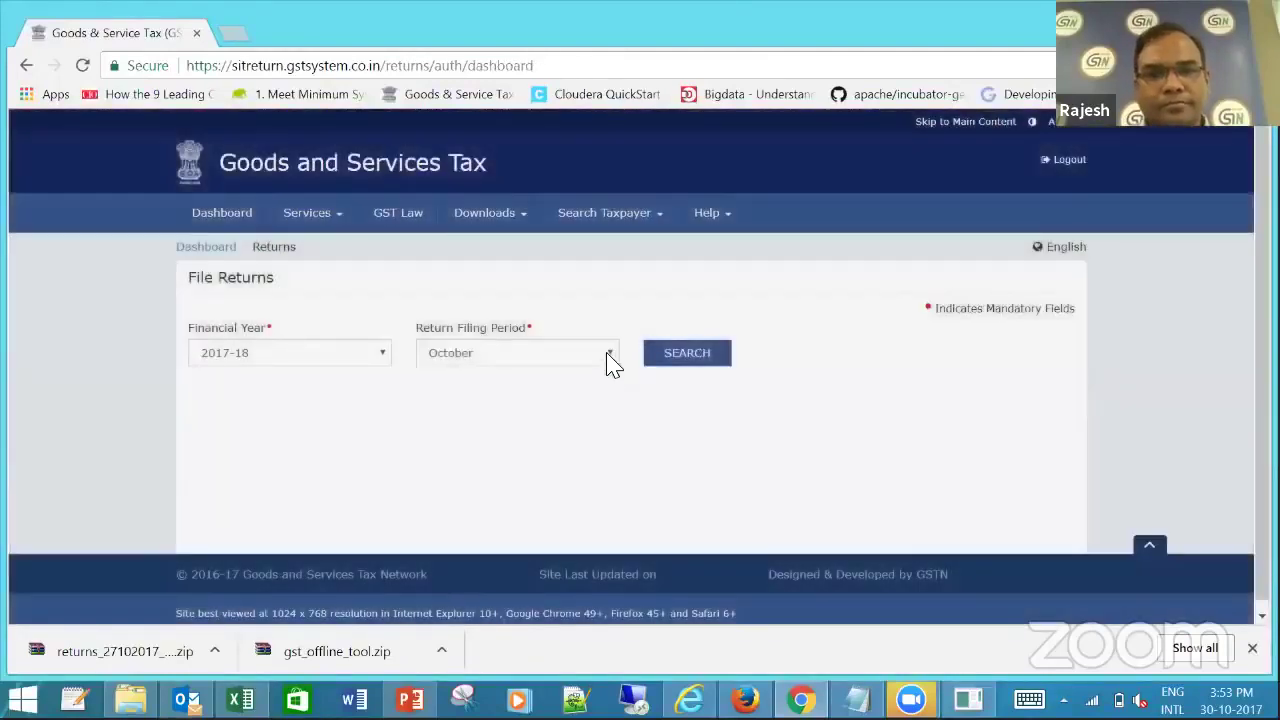
# Search for the returns of period August, 2017-18.
pyautogui.click(605, 364)
pyautogui.click(591, 449)
pyautogui.click(690, 353)
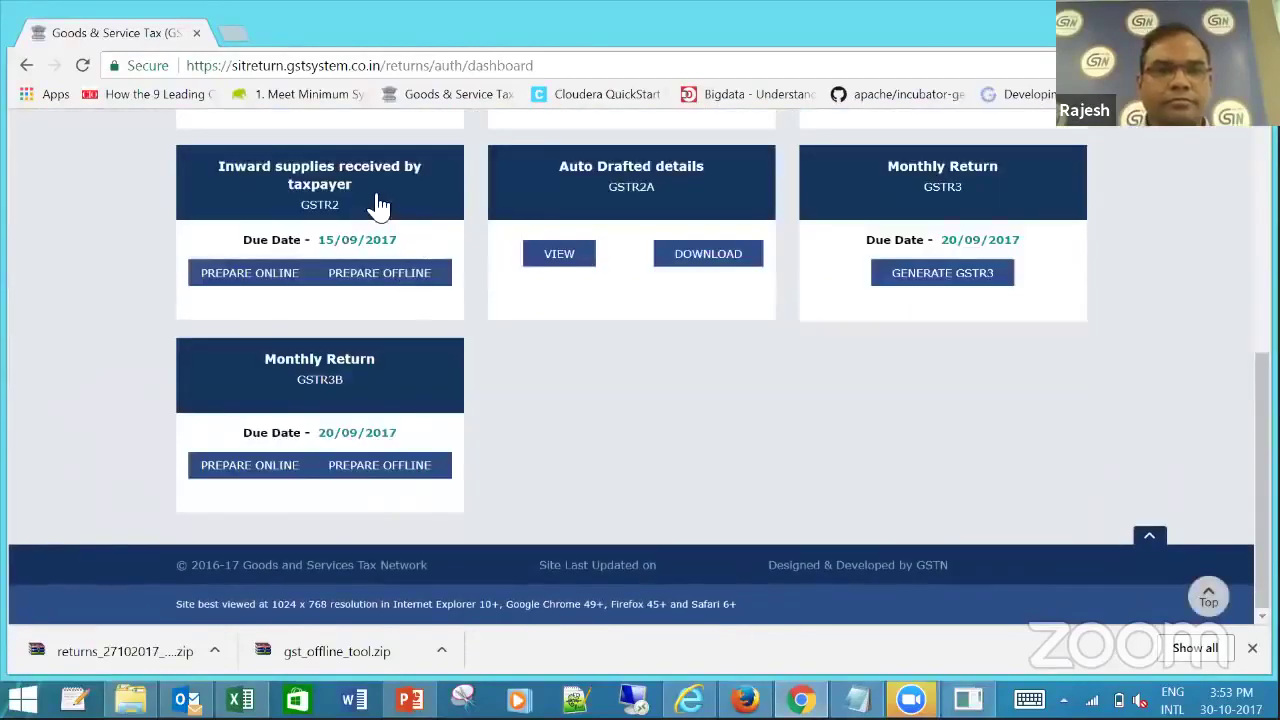
# Prepare GSTR2 online and open the 3,4A B2B inward supplies details.
pyautogui.scroll(1, 342, 305)
pyautogui.click(342, 305)
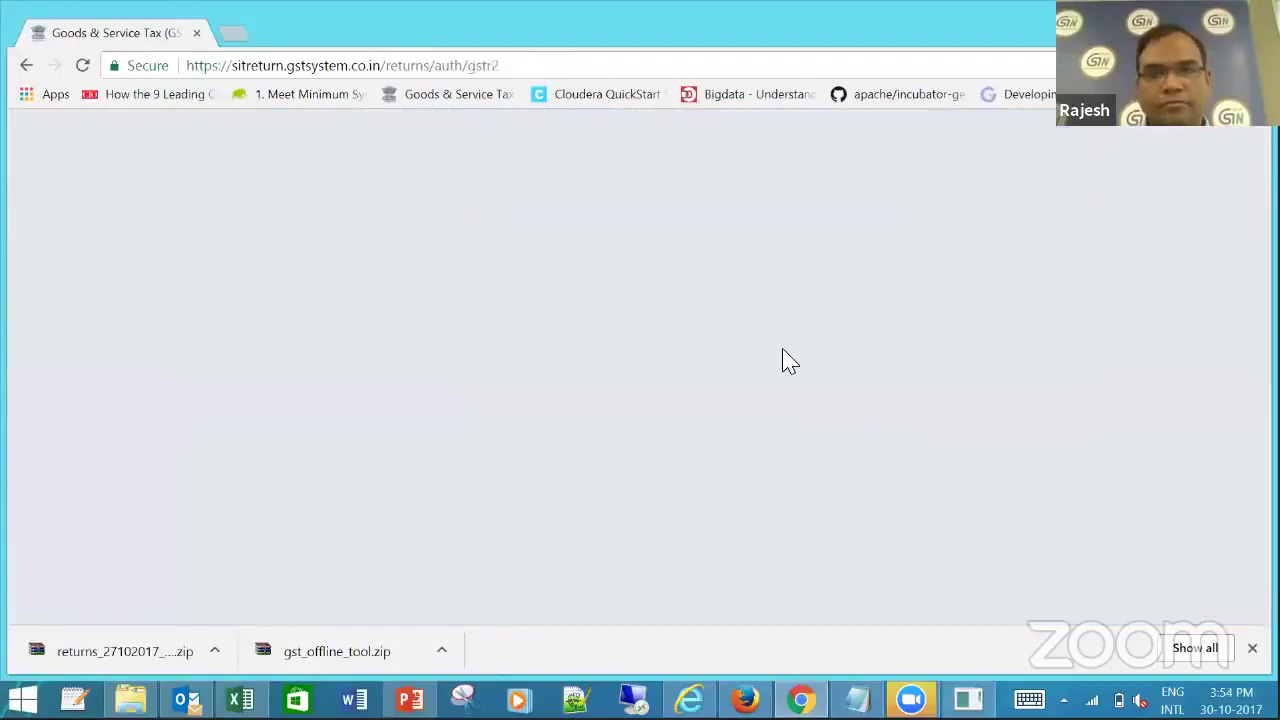
pyautogui.scroll(-3, 760, 360)
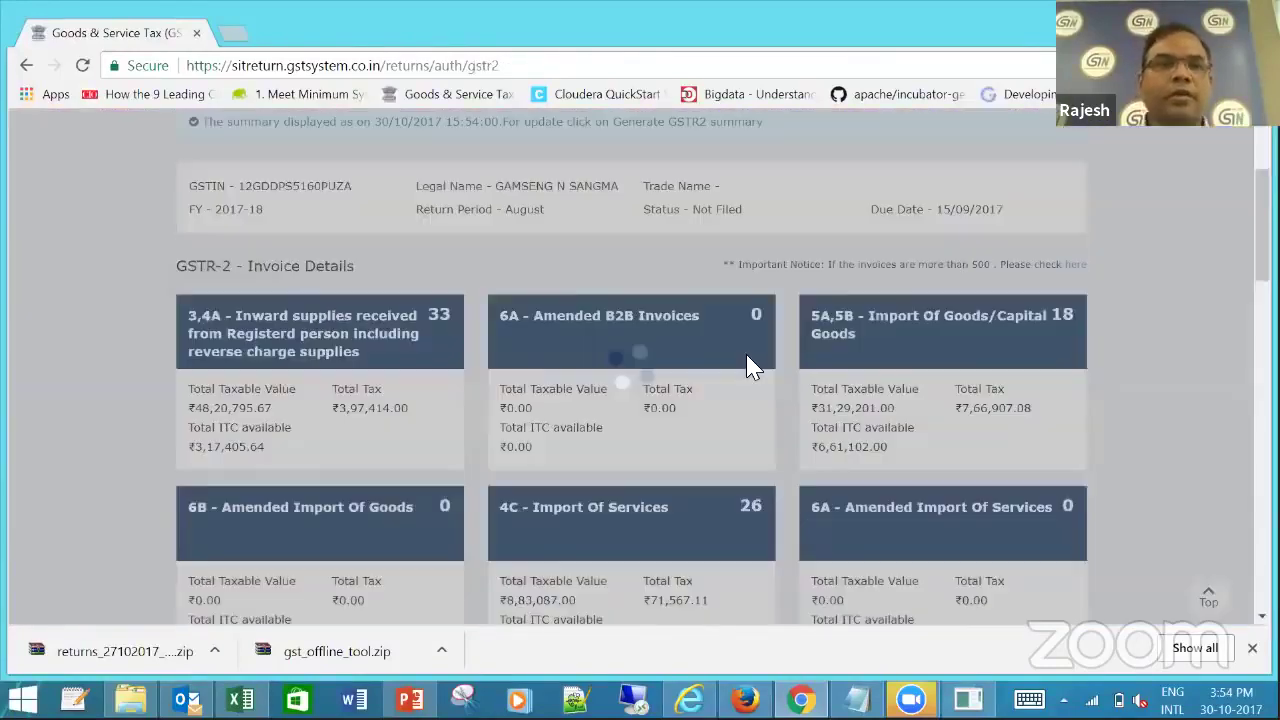
pyautogui.scroll(-4, 752, 367)
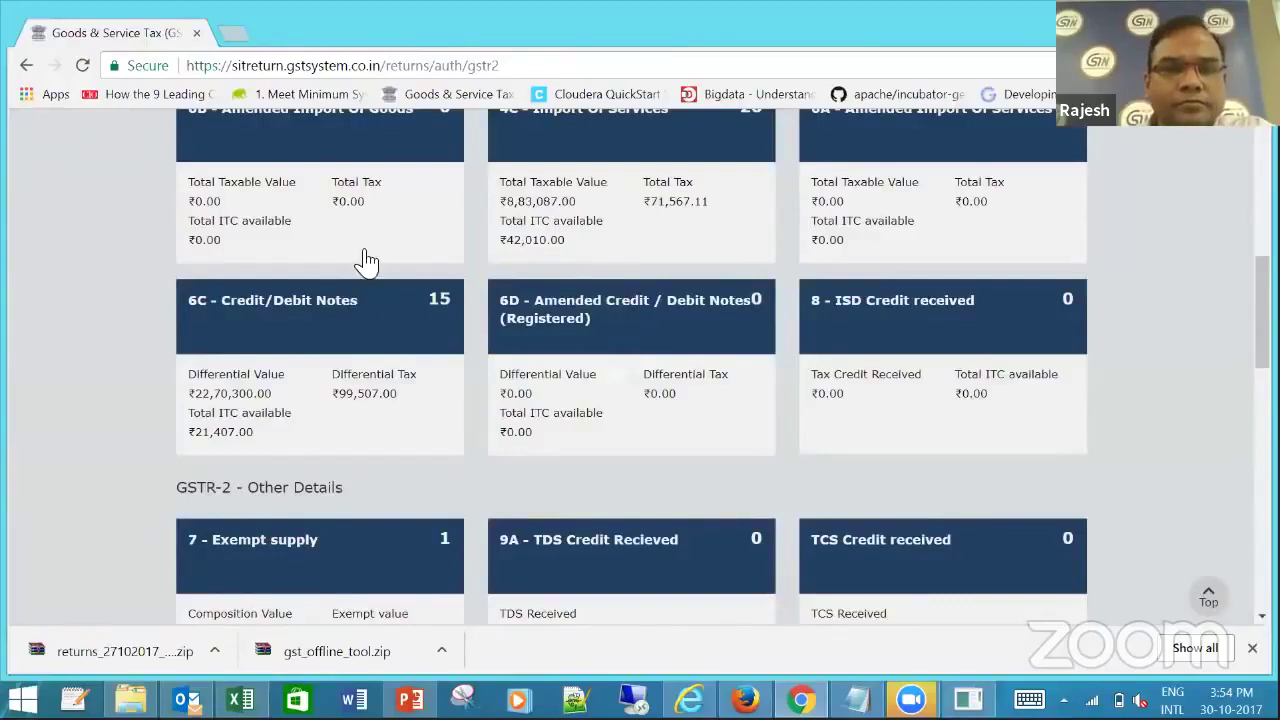
pyautogui.scroll(3, 757, 317)
pyautogui.click(755, 315)
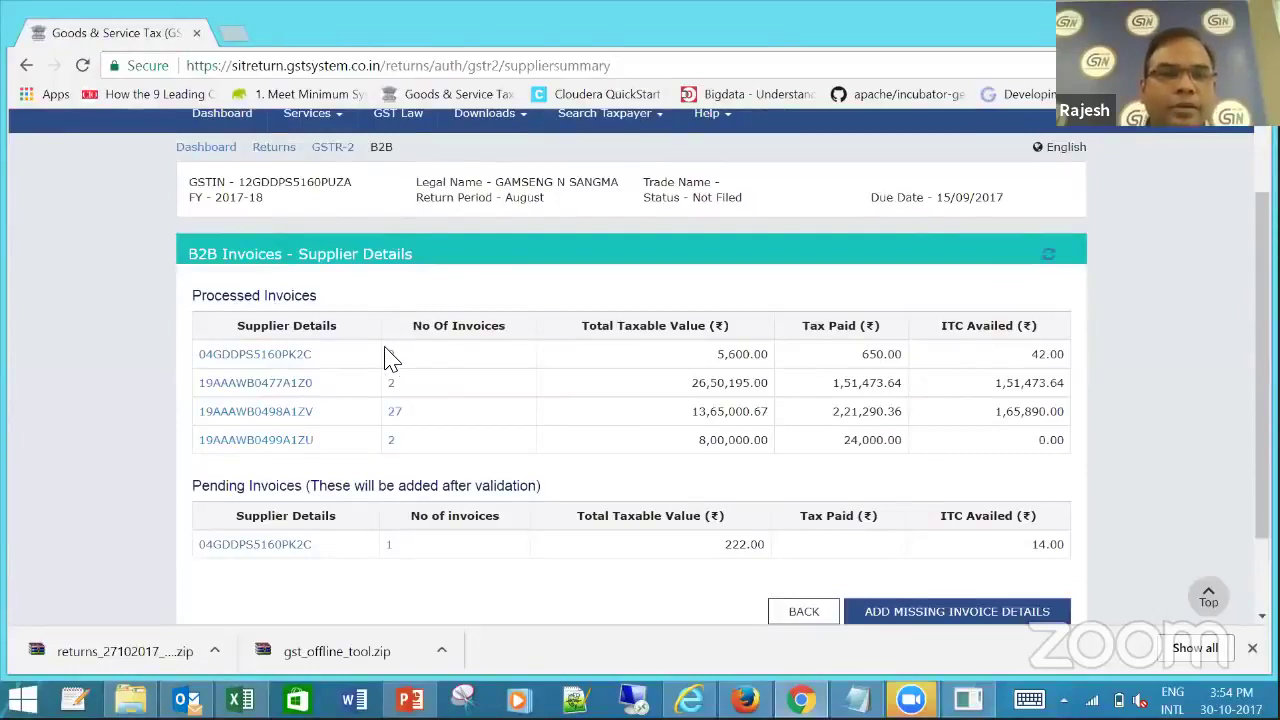
# Under Uploaded by Supplier, select invoice INV4 and accept it so its status reads ACCEPTED.
pyautogui.hotkey('alt', 'Left')
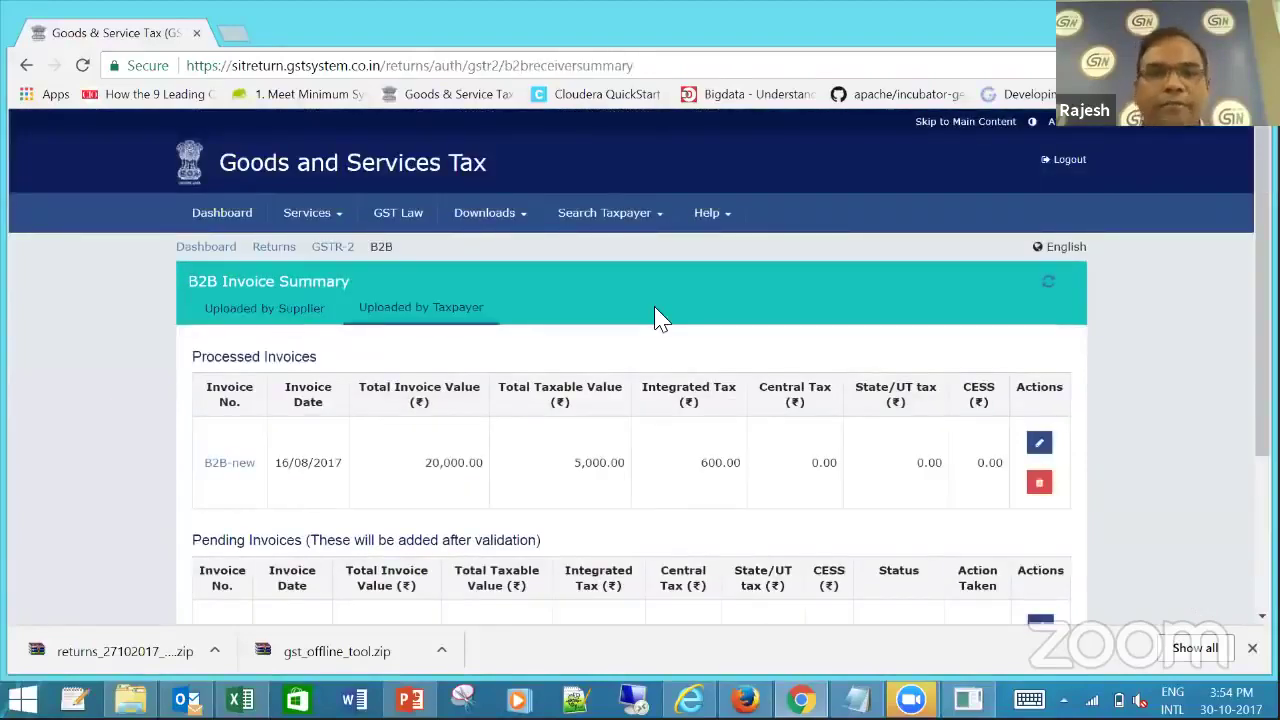
pyautogui.hotkey('alt', 'Left')
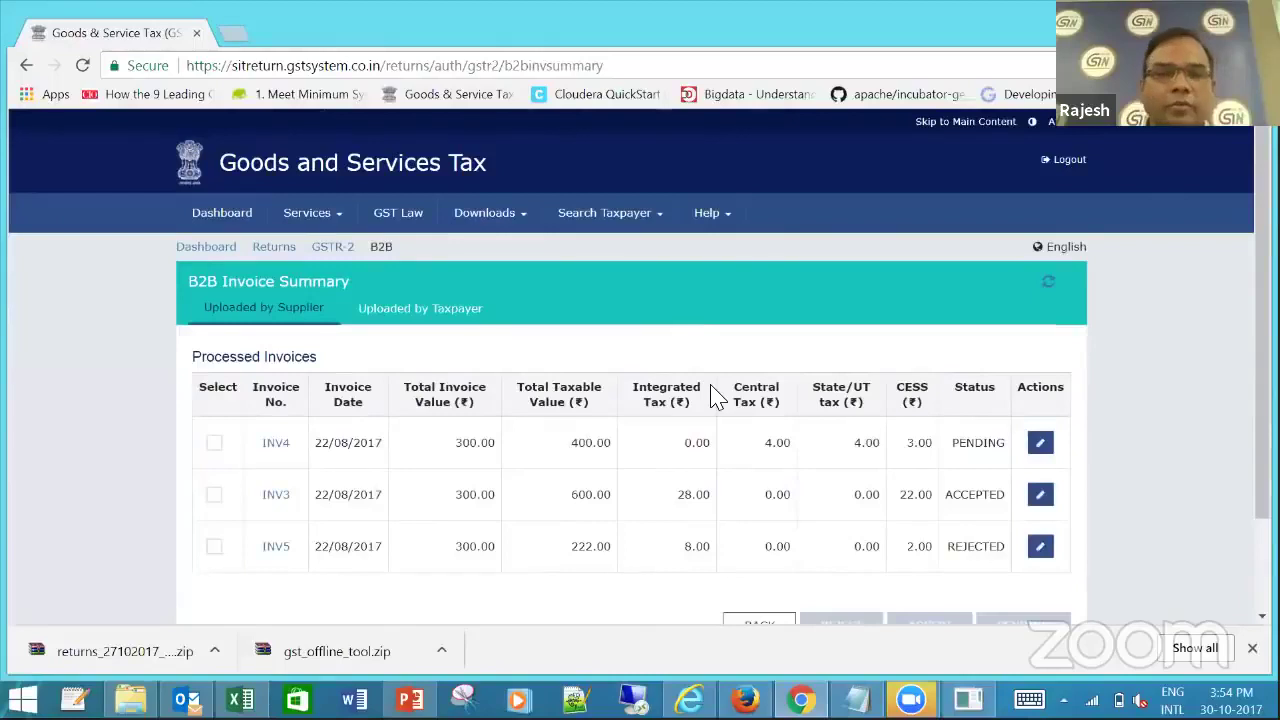
pyautogui.scroll(-1, 1080, 470)
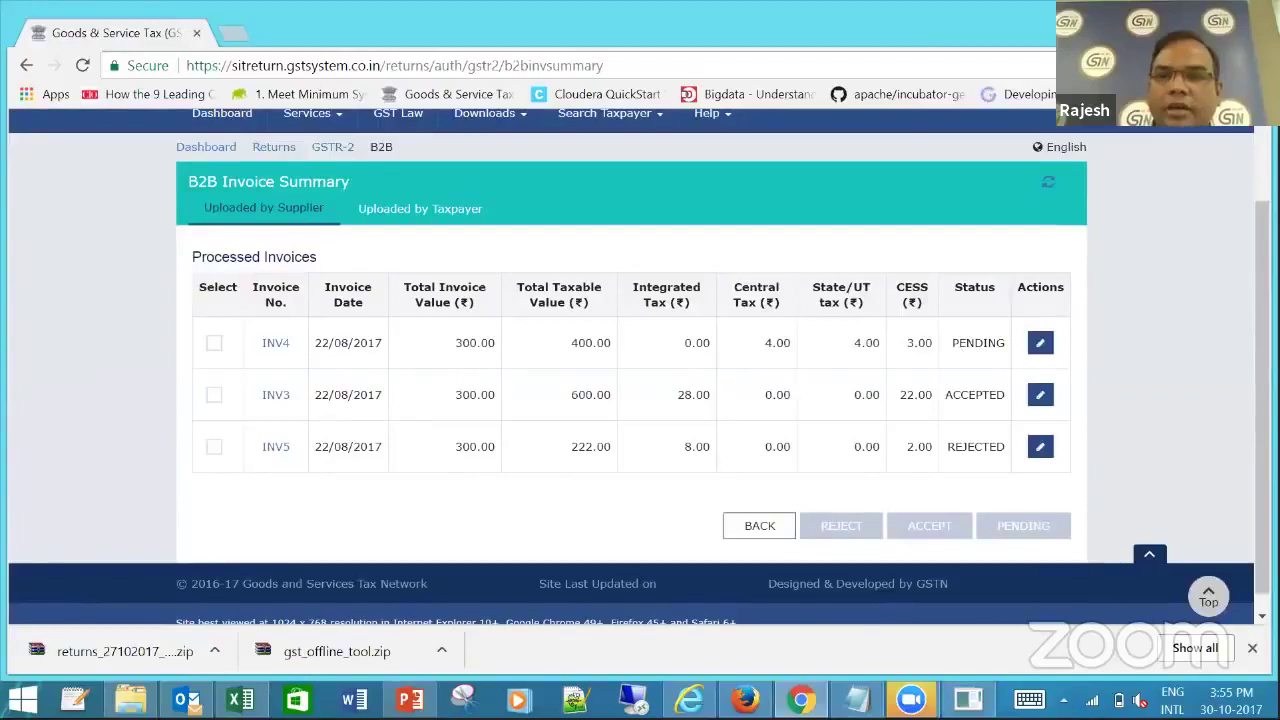
pyautogui.click(214, 345)
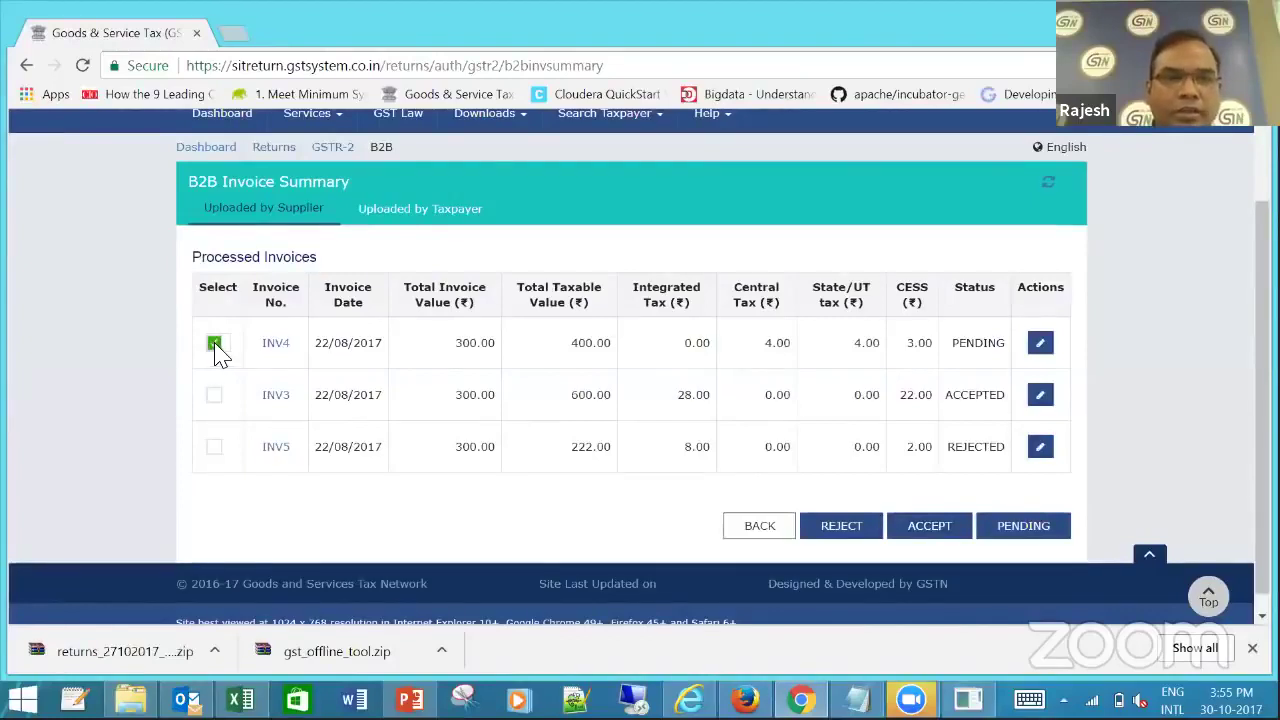
pyautogui.click(928, 528)
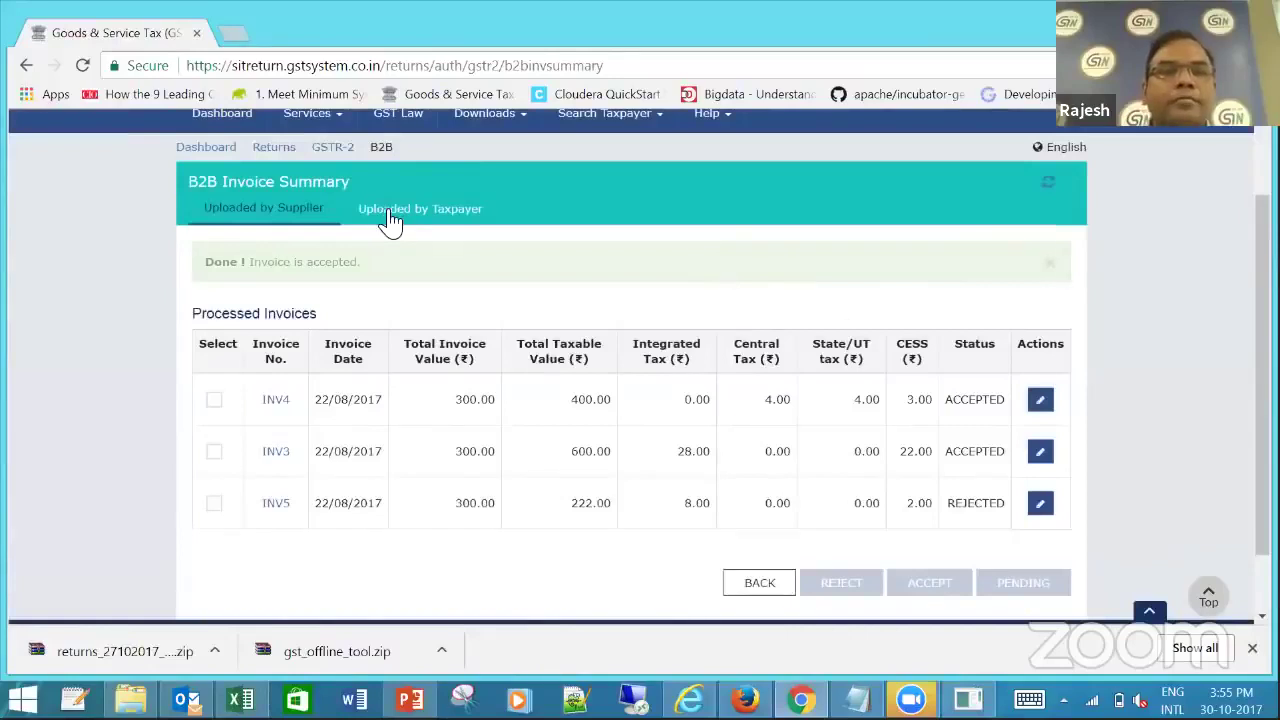
pyautogui.scroll(1, 338, 297)
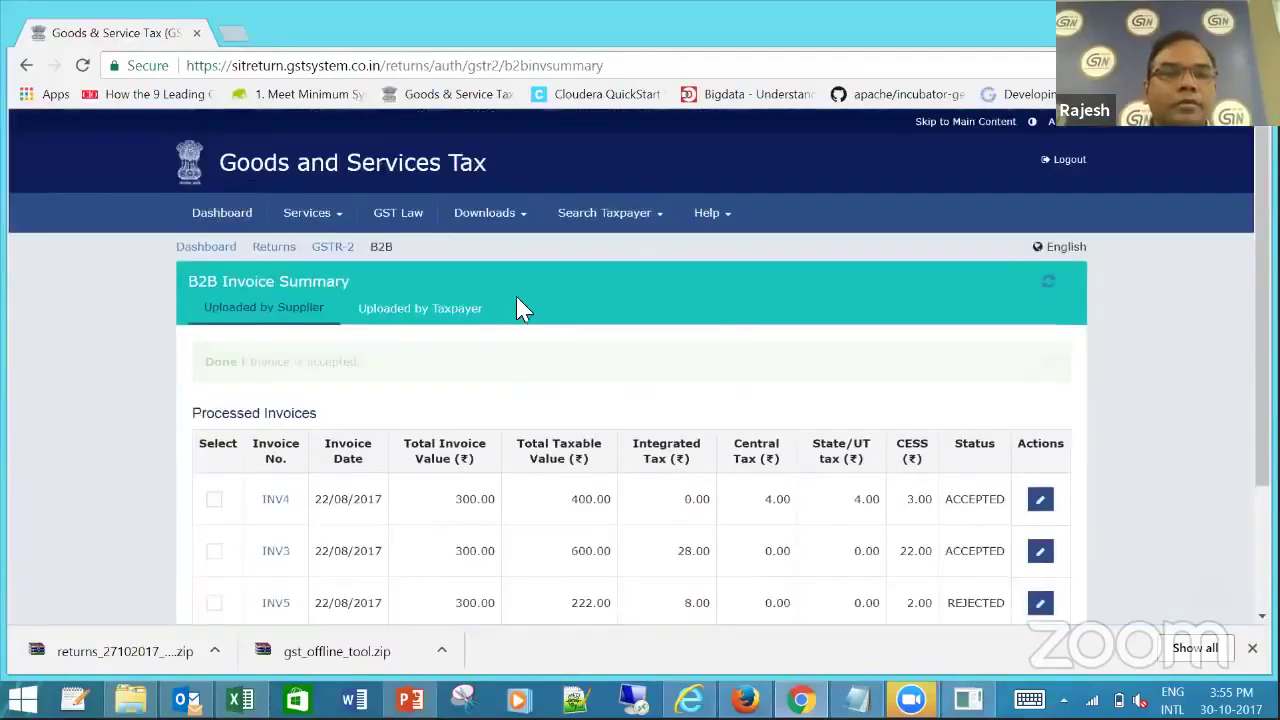
# Review the 6C Credit/Debit Notes supplier details, then go back to the GSTR-2 summary.
pyautogui.click(334, 246)
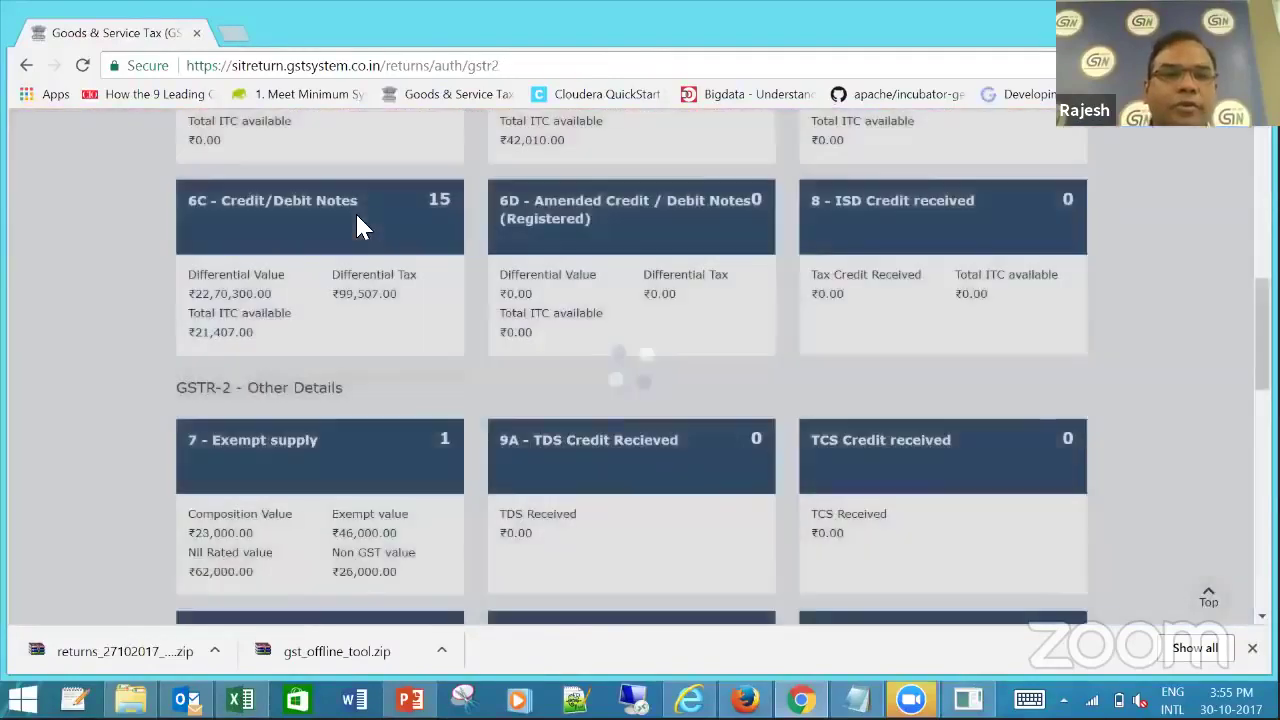
pyautogui.click(338, 232)
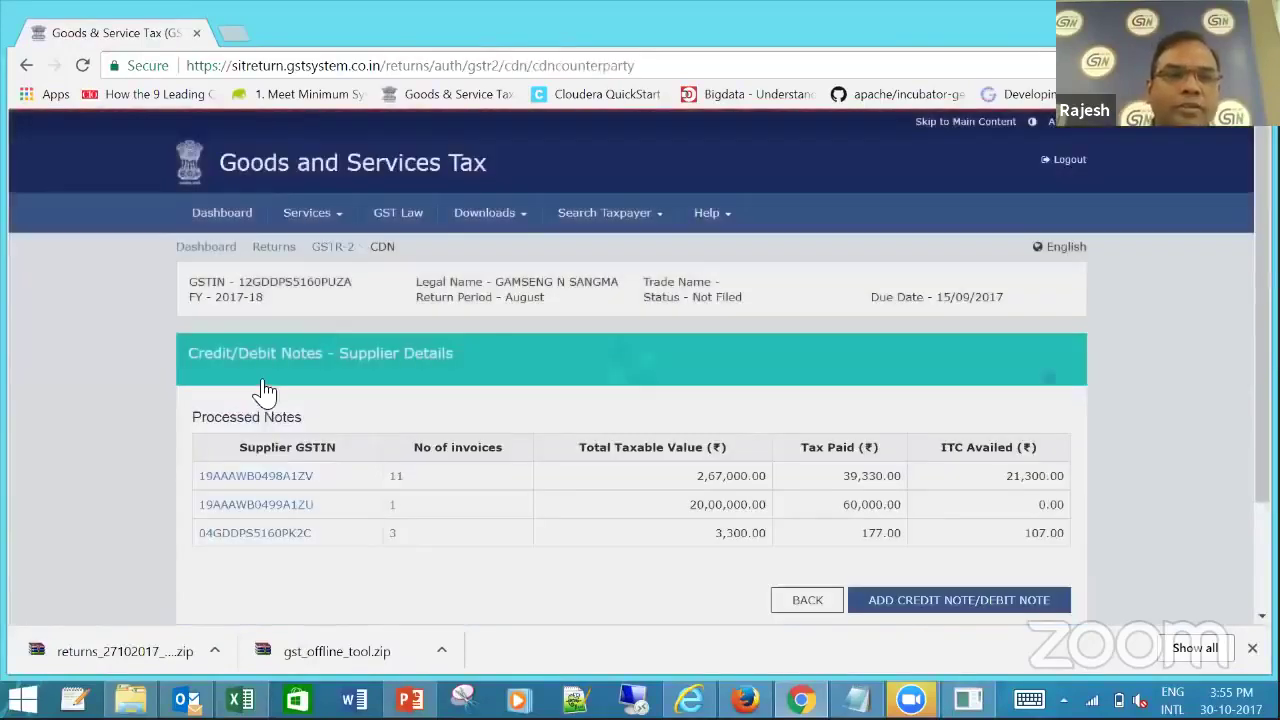
pyautogui.scroll(-1, 265, 405)
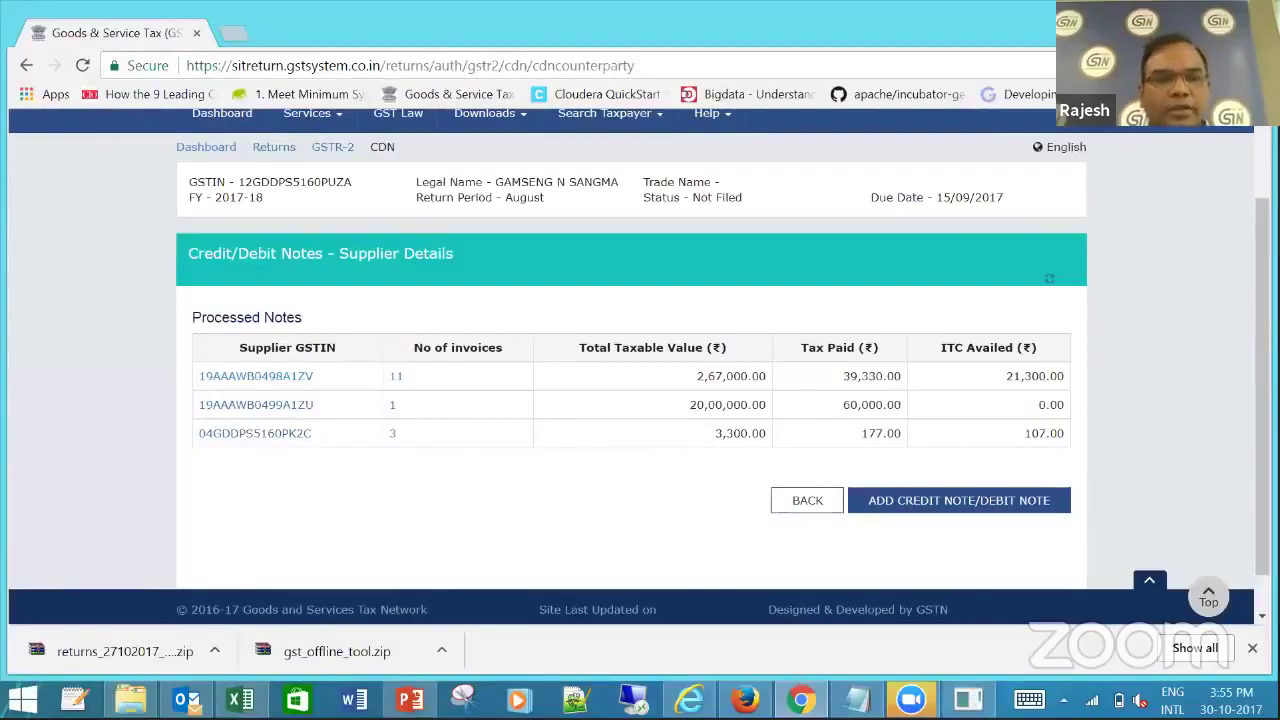
pyautogui.scroll(1, 751, 446)
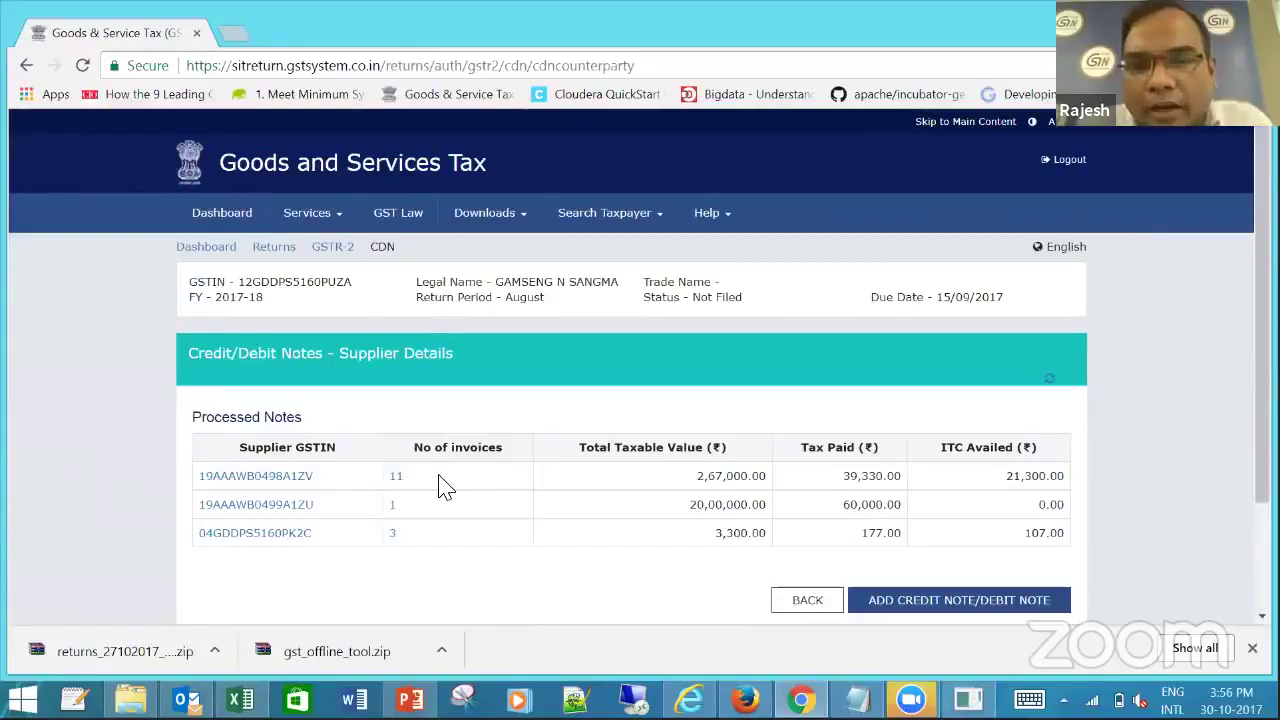
pyautogui.click(812, 596)
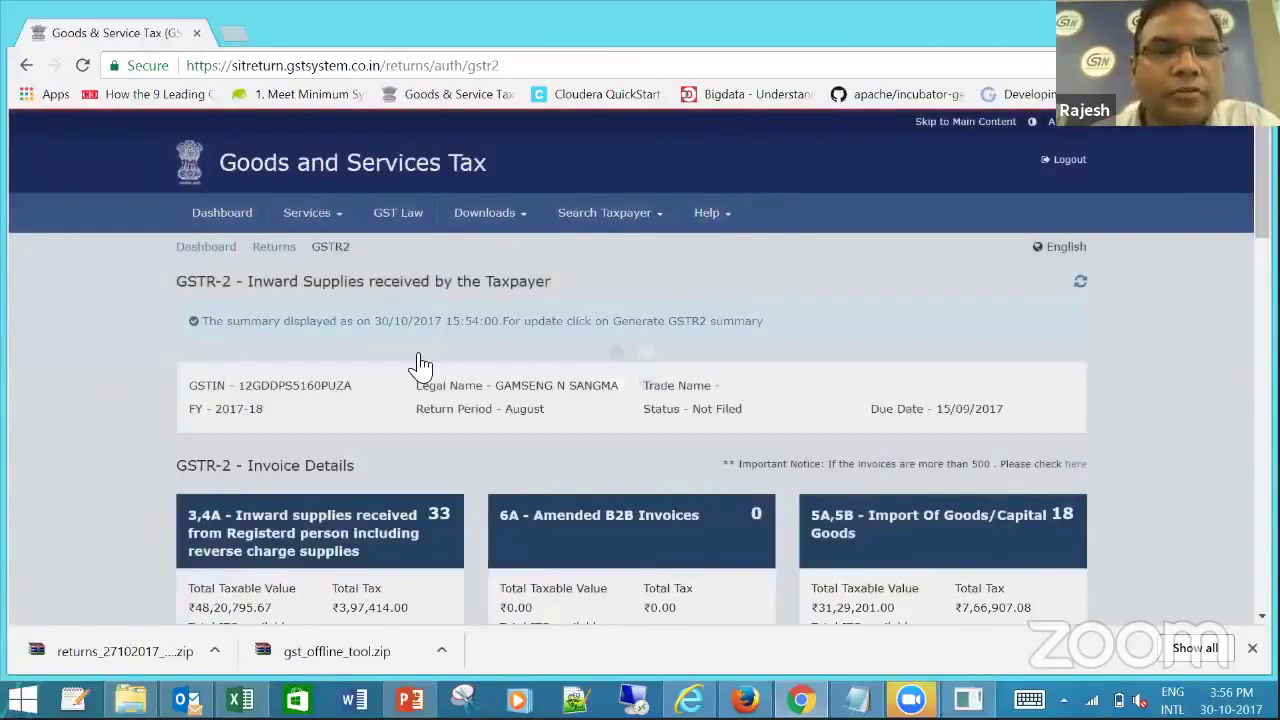
# Open the first supplier's taxpayer-uploaded invoices under the 3,4A B2B tile, then return to the dashboard.
pyautogui.scroll(-2, 420, 363)
pyautogui.click(420, 363)
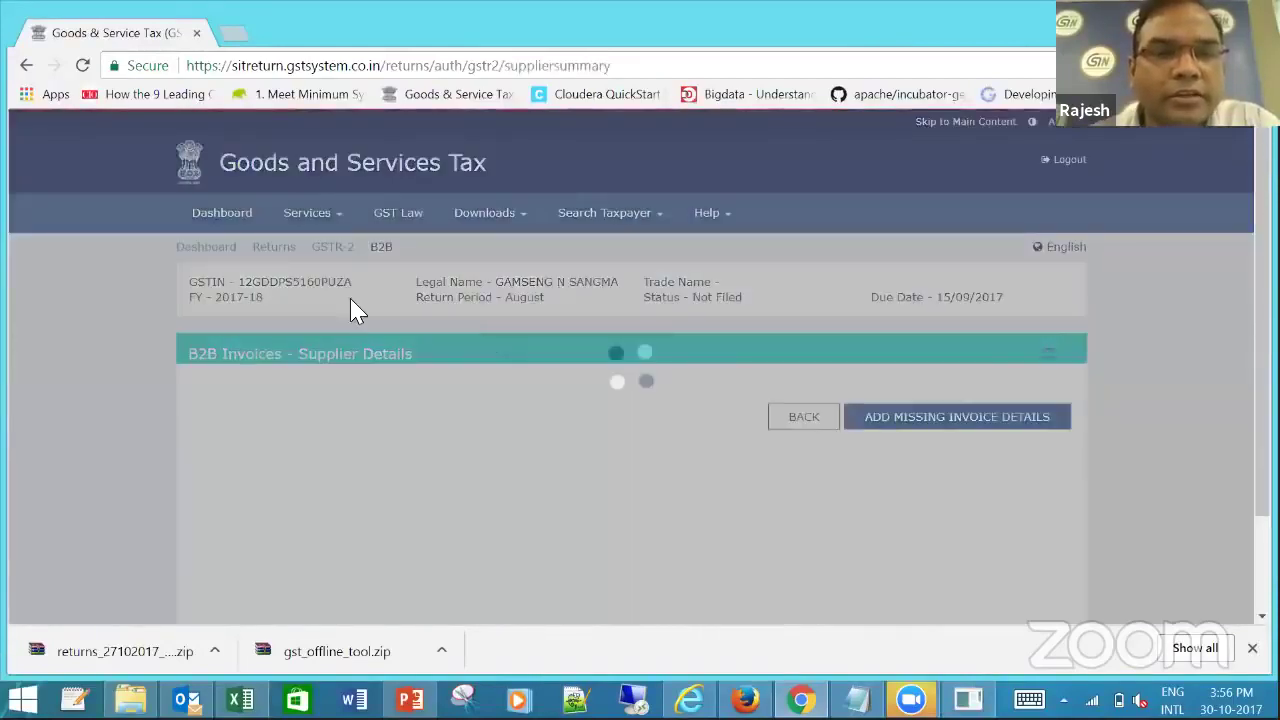
pyautogui.scroll(-3, 351, 309)
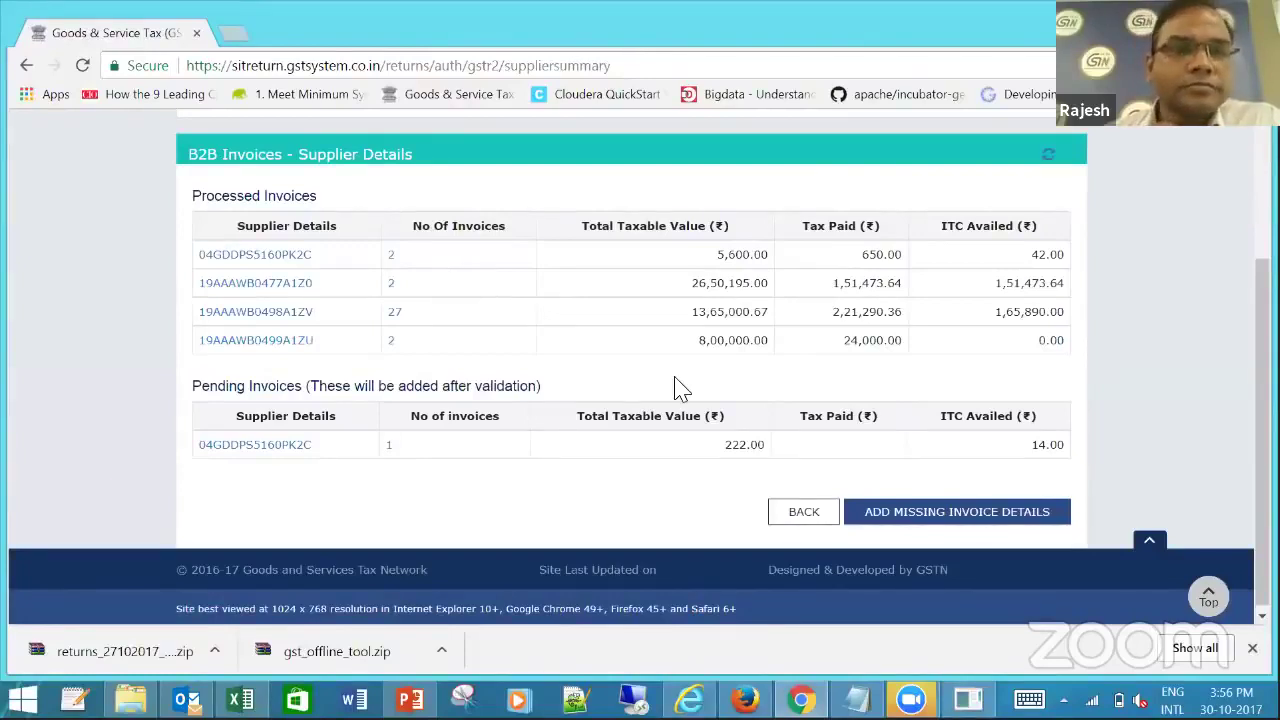
pyautogui.click(297, 262)
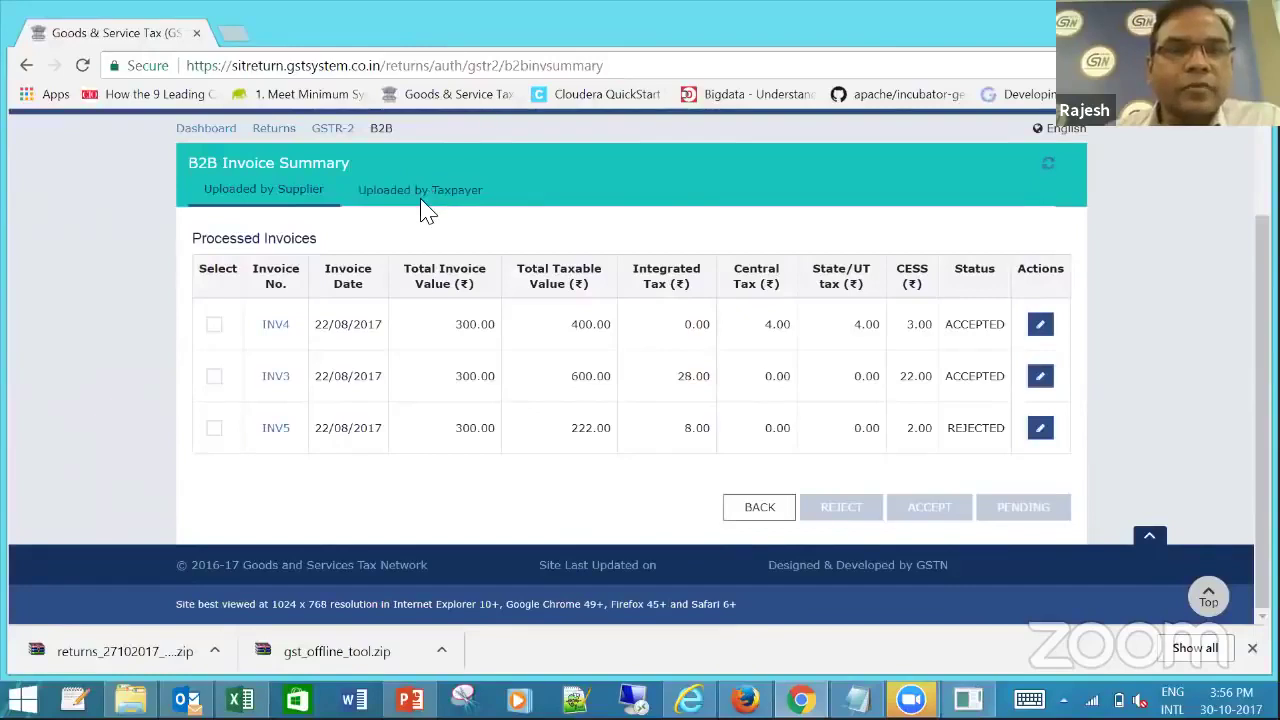
pyautogui.click(424, 202)
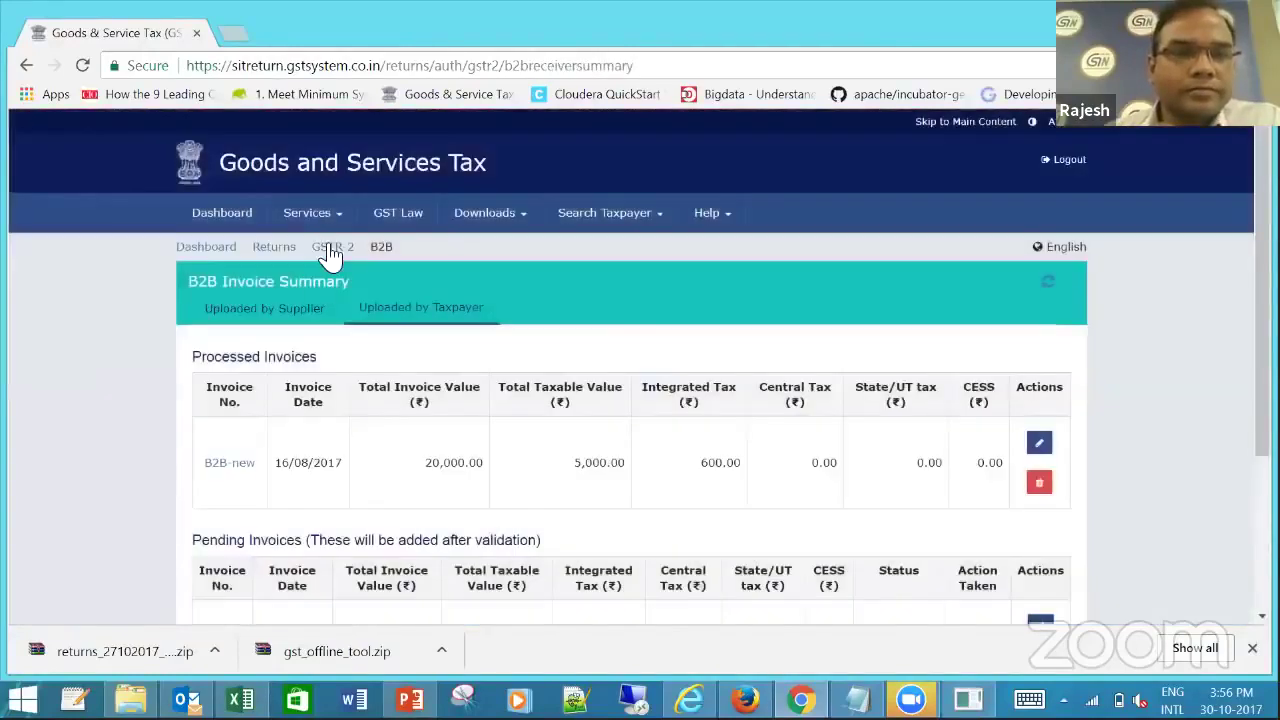
pyautogui.click(331, 255)
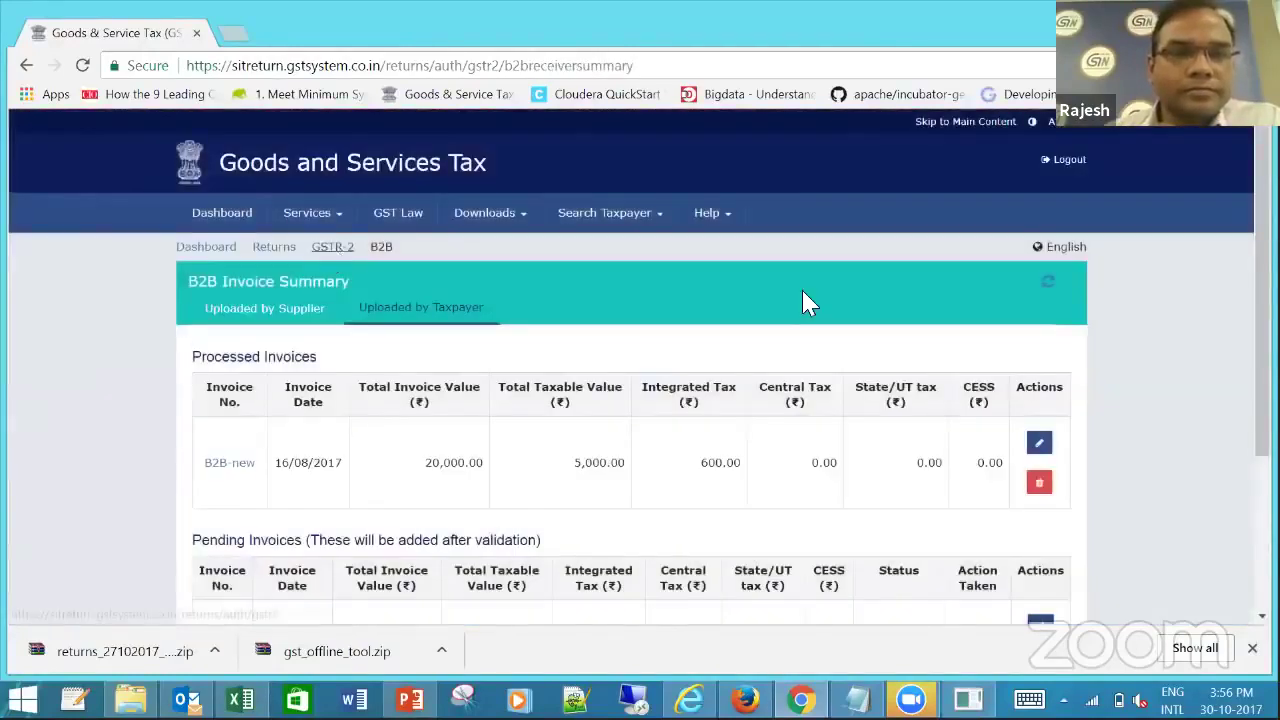
# Reopen a supplier's taxpayer-uploaded B2B invoices, jump to the last page, then go back.
pyautogui.scroll(-2, 458, 294)
pyautogui.scroll(-2, 458, 300)
pyautogui.scroll(2, 458, 300)
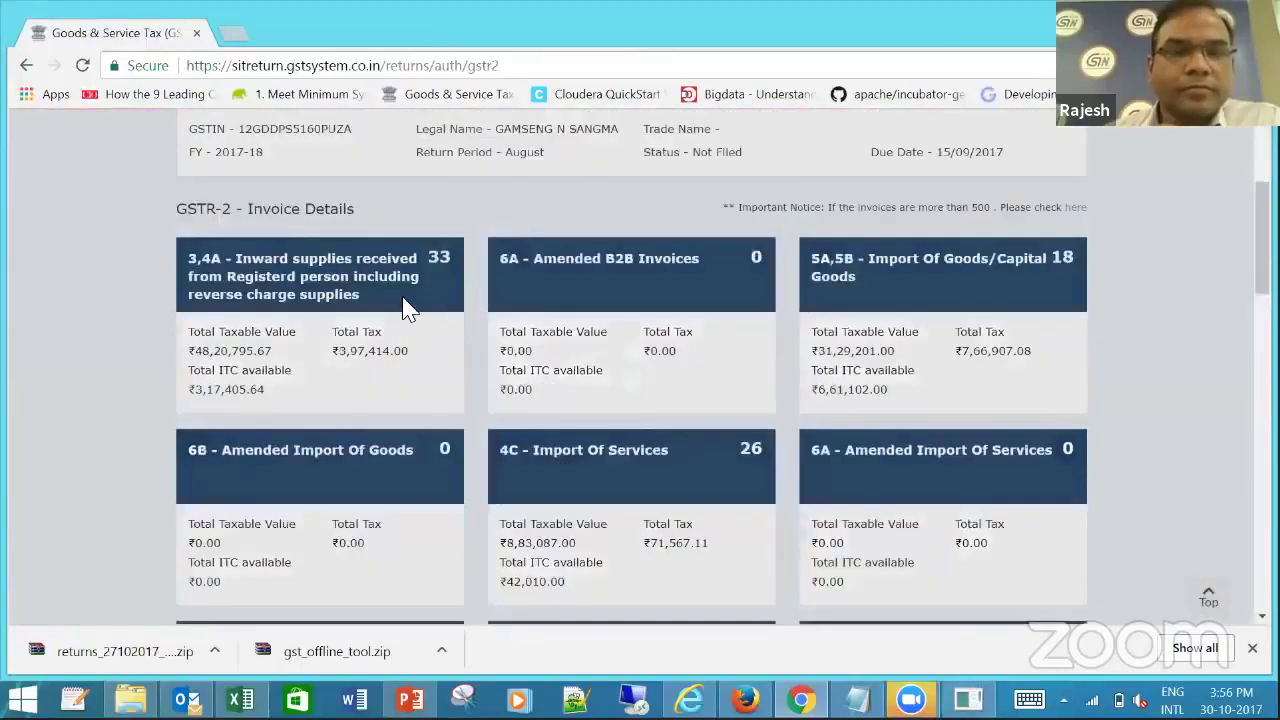
pyautogui.click(403, 386)
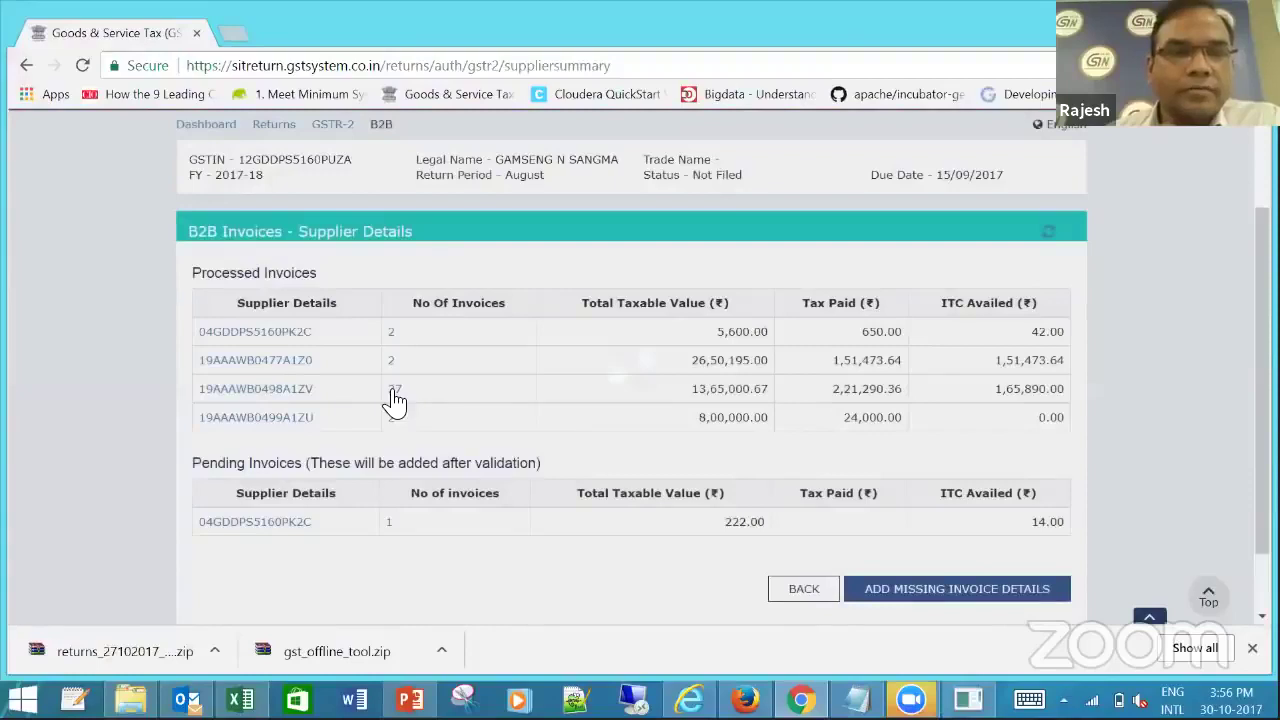
pyautogui.click(391, 390)
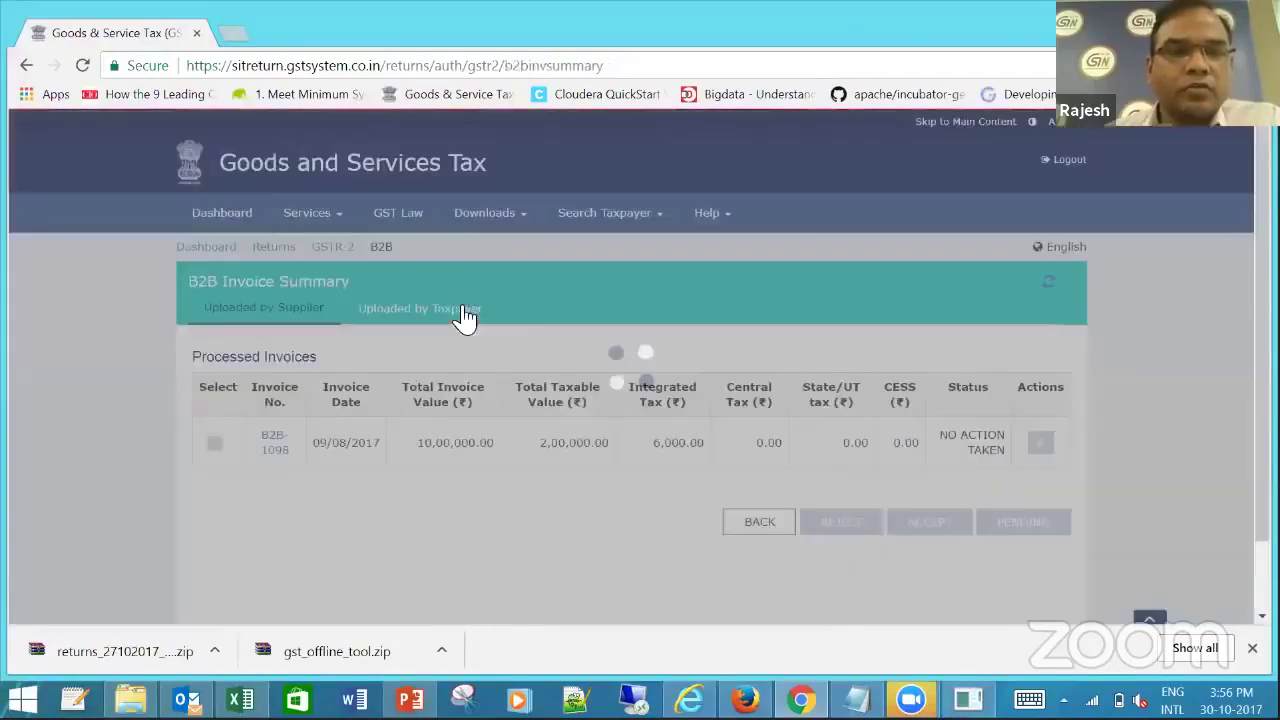
pyautogui.click(455, 318)
pyautogui.scroll(-8, 680, 337)
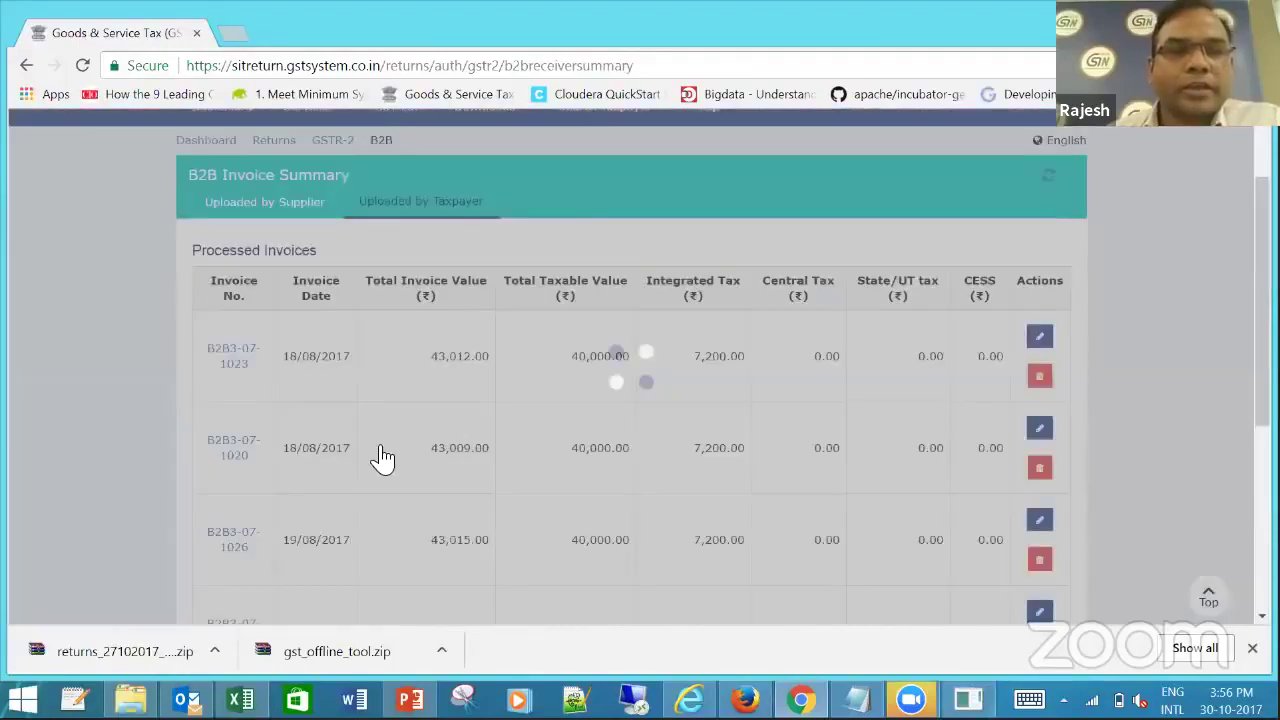
pyautogui.scroll(-9, 380, 455)
pyautogui.click(370, 440)
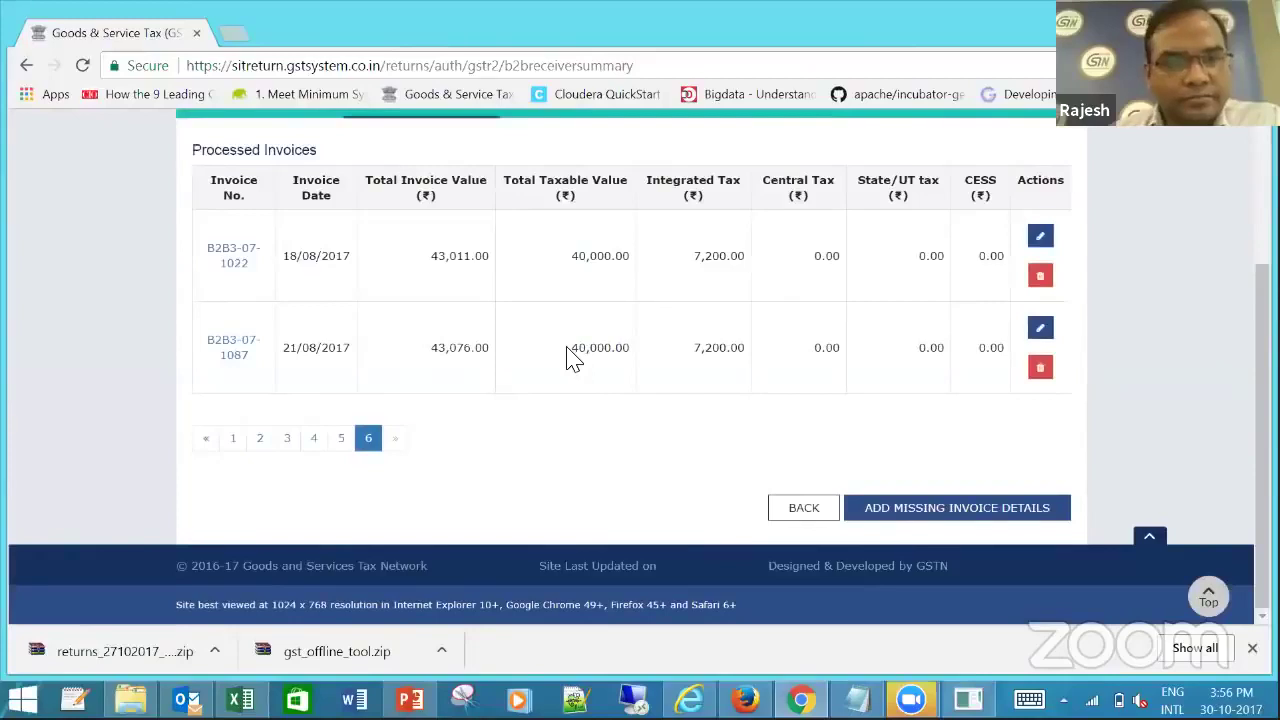
pyautogui.click(802, 508)
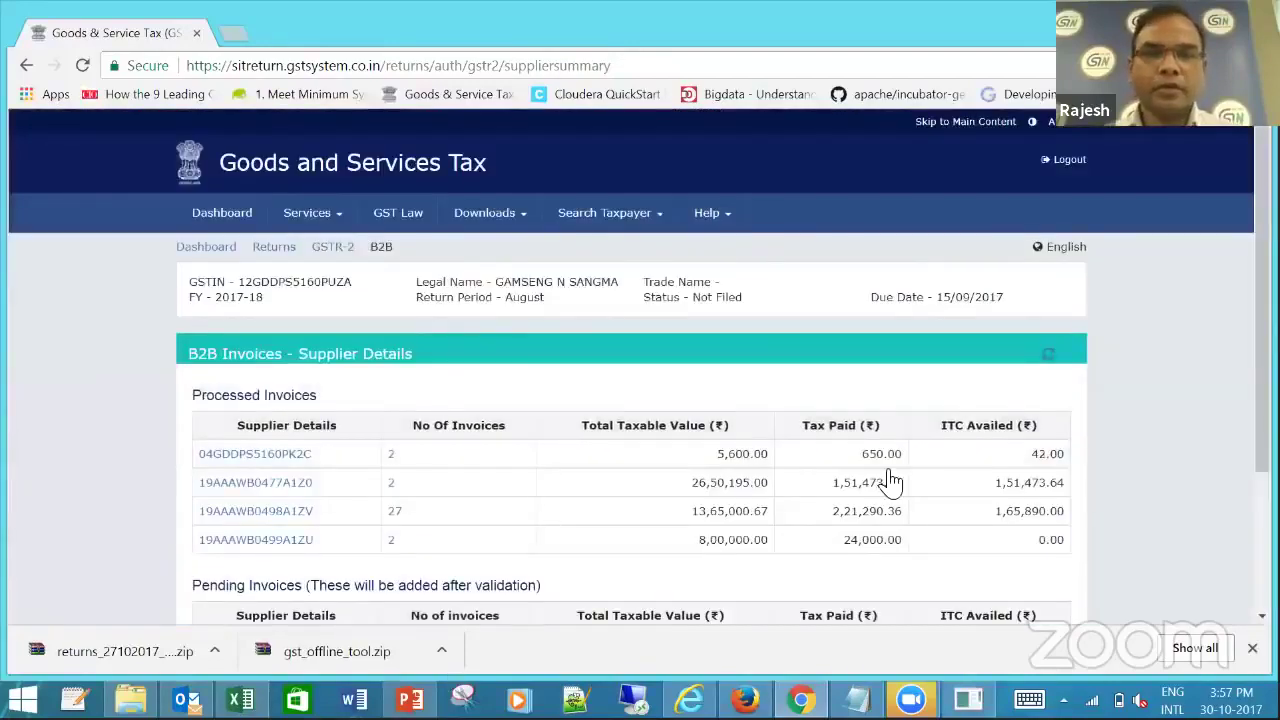
# Check the 5A,5B Import Of Goods/Capital Goods bills of entry and return to the dashboard tiles.
pyautogui.scroll(-3, 886, 480)
pyautogui.hotkey('alt', 'Left')
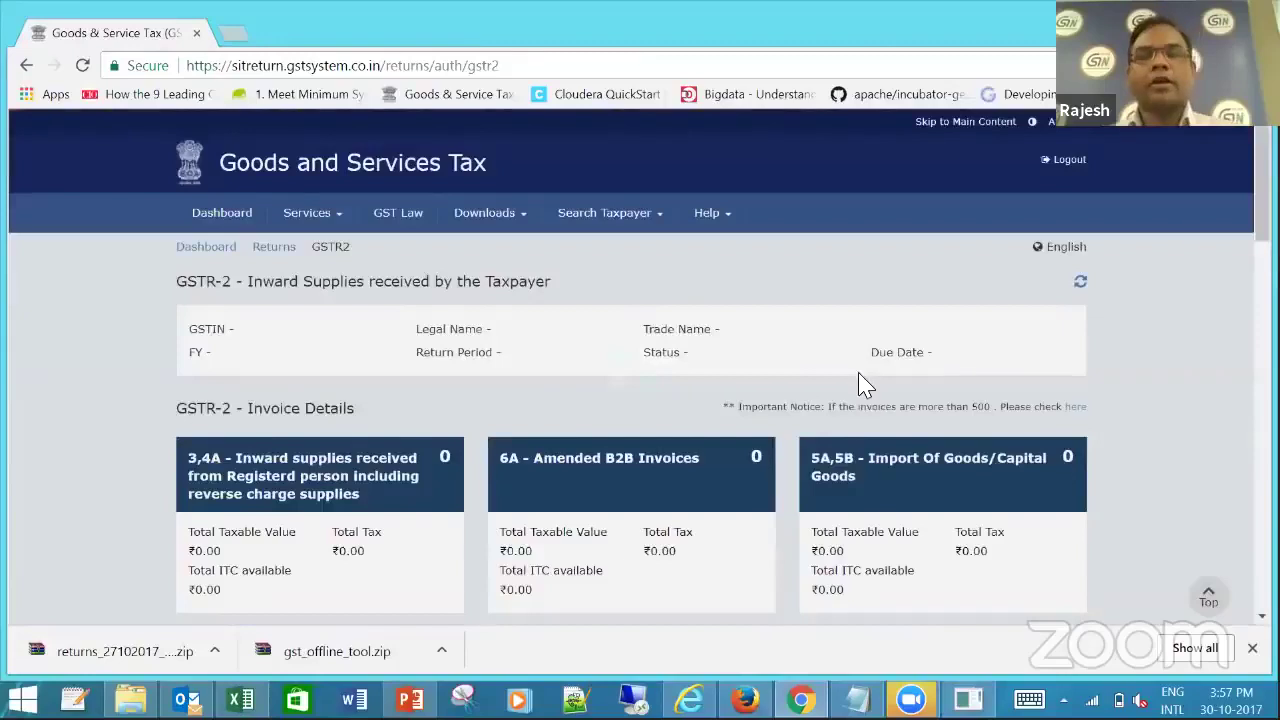
pyautogui.scroll(-3, 677, 309)
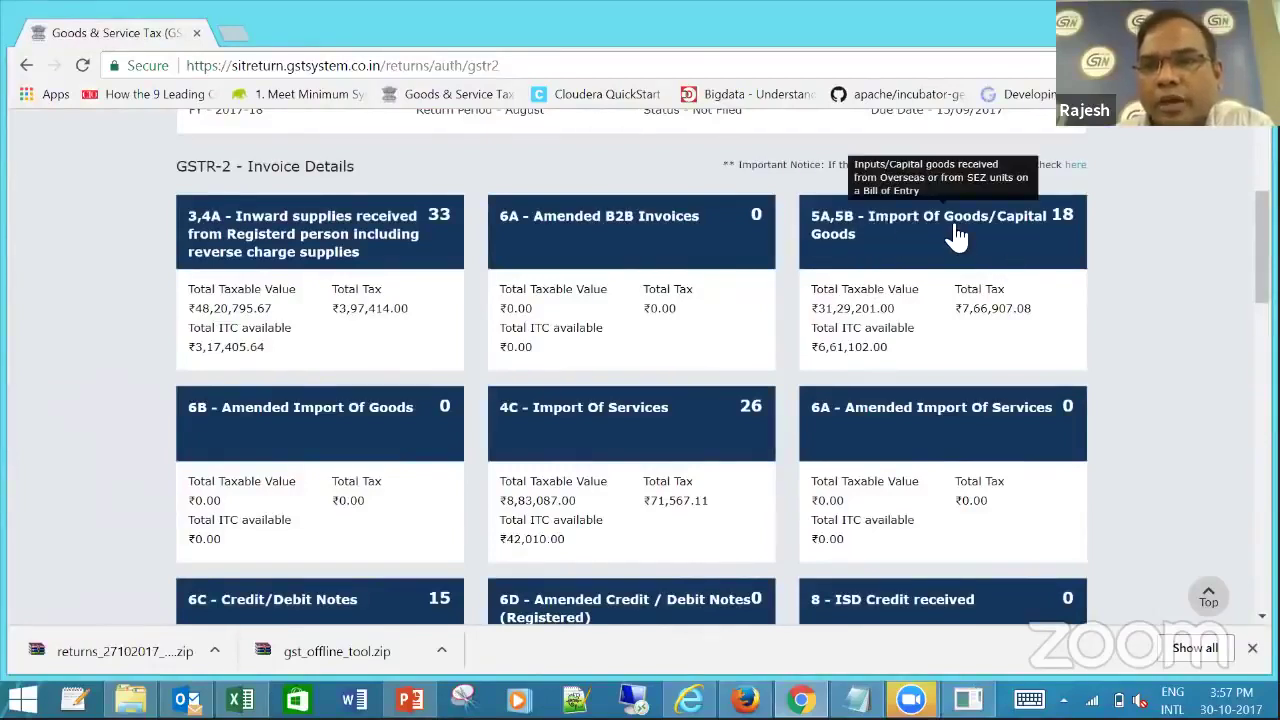
pyautogui.click(997, 330)
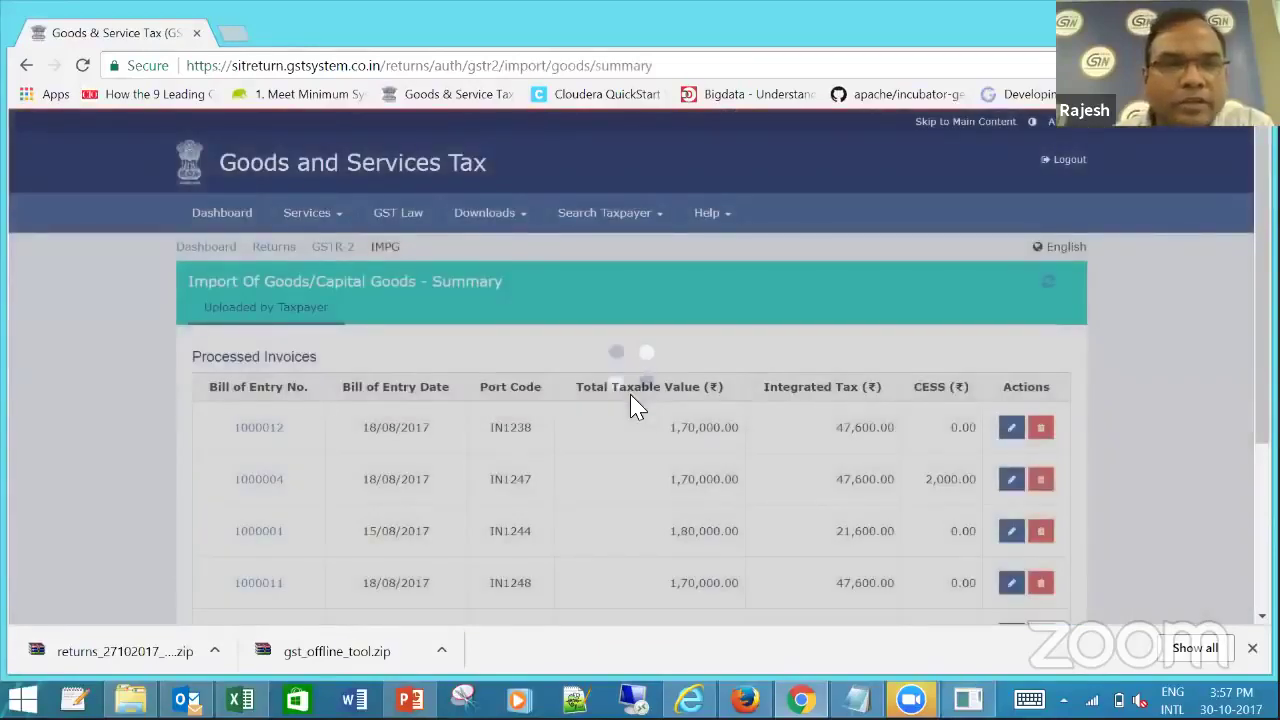
pyautogui.scroll(-1, 260, 520)
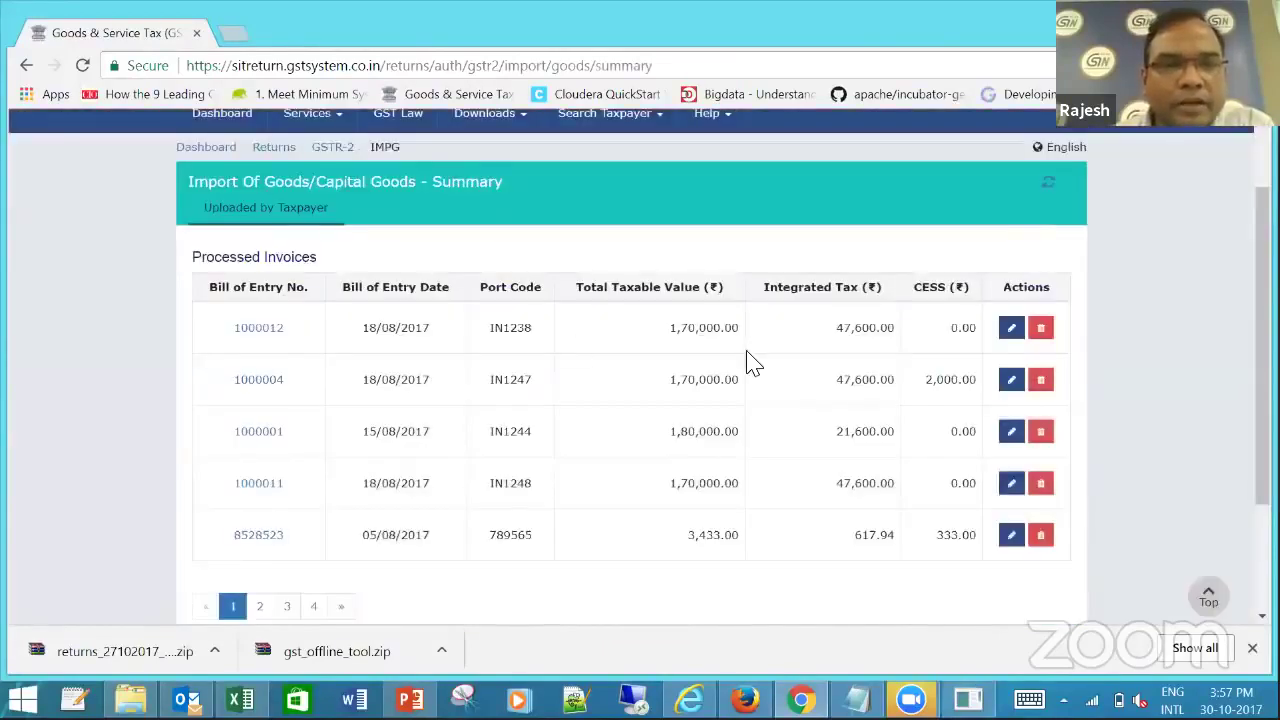
pyautogui.scroll(-1, 540, 515)
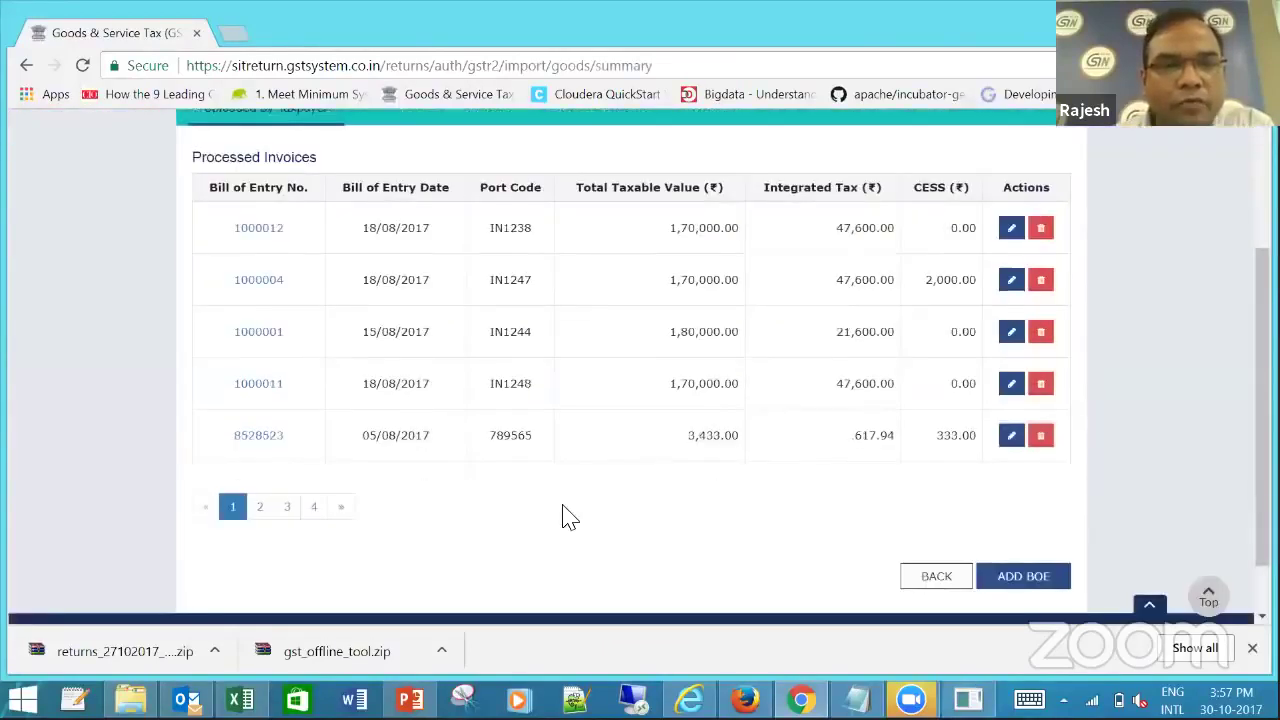
pyautogui.click(932, 575)
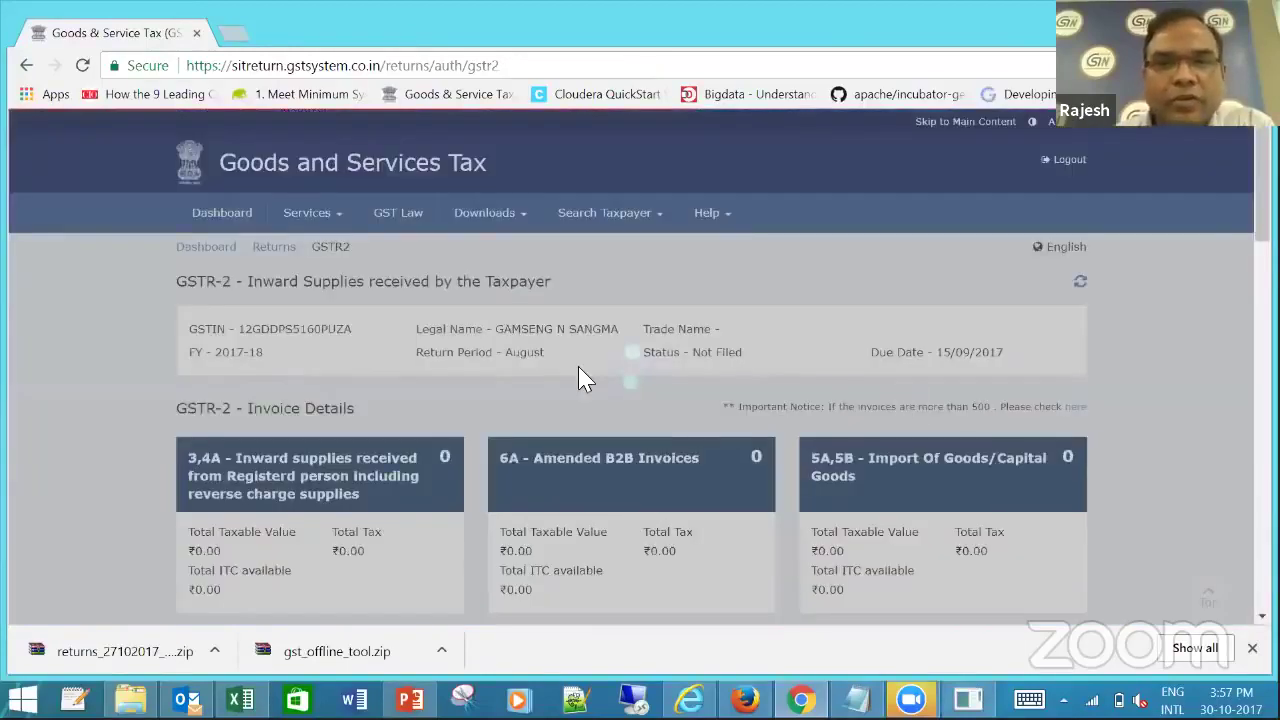
pyautogui.scroll(-3, 580, 374)
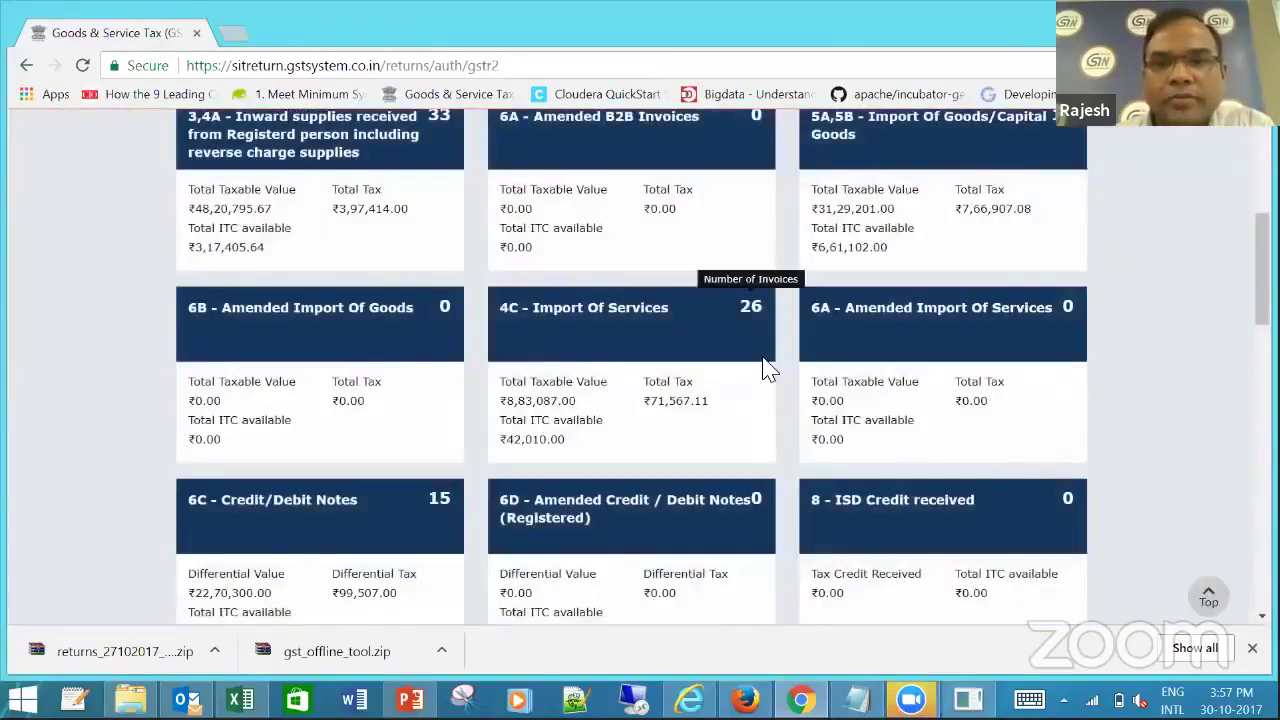
pyautogui.scroll(-2, 763, 366)
# Review the 7 - Exempt supply Nil Rated summary and return to the GSTR-2 dashboard.
pyautogui.scroll(-3, 543, 371)
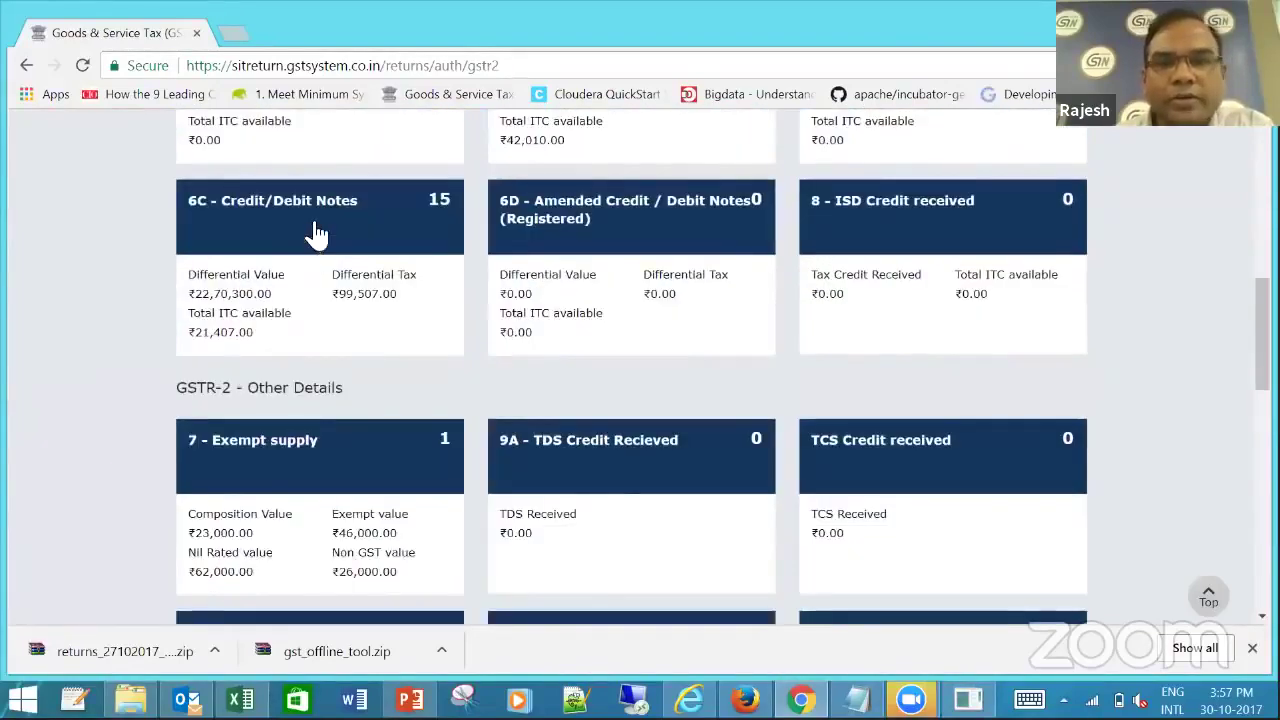
pyautogui.scroll(-1, 252, 354)
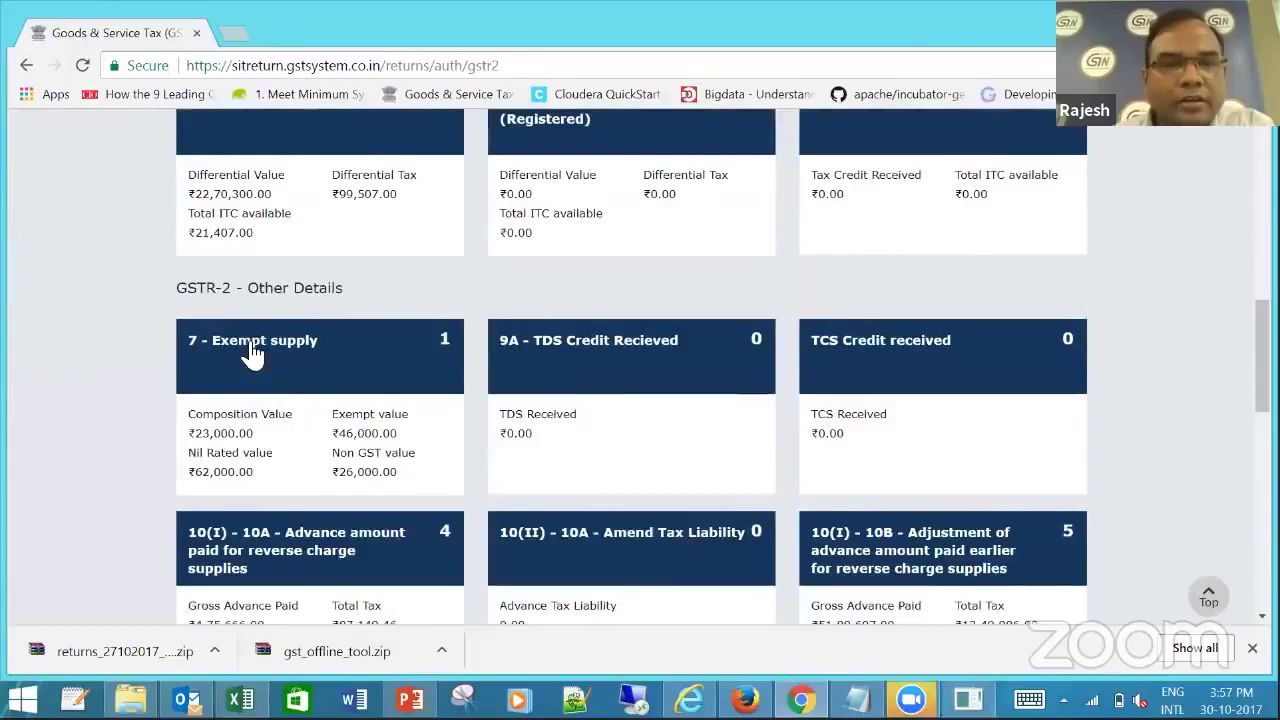
pyautogui.click(351, 374)
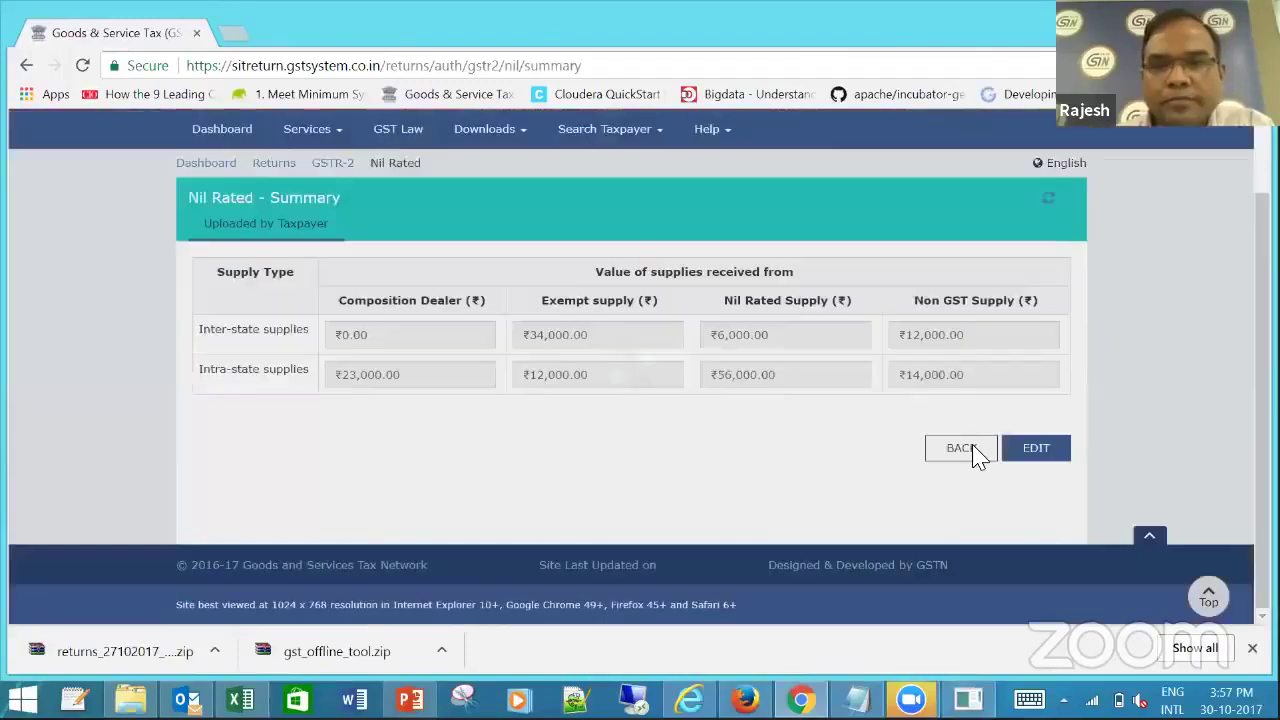
pyautogui.hotkey('alt', 'Left')
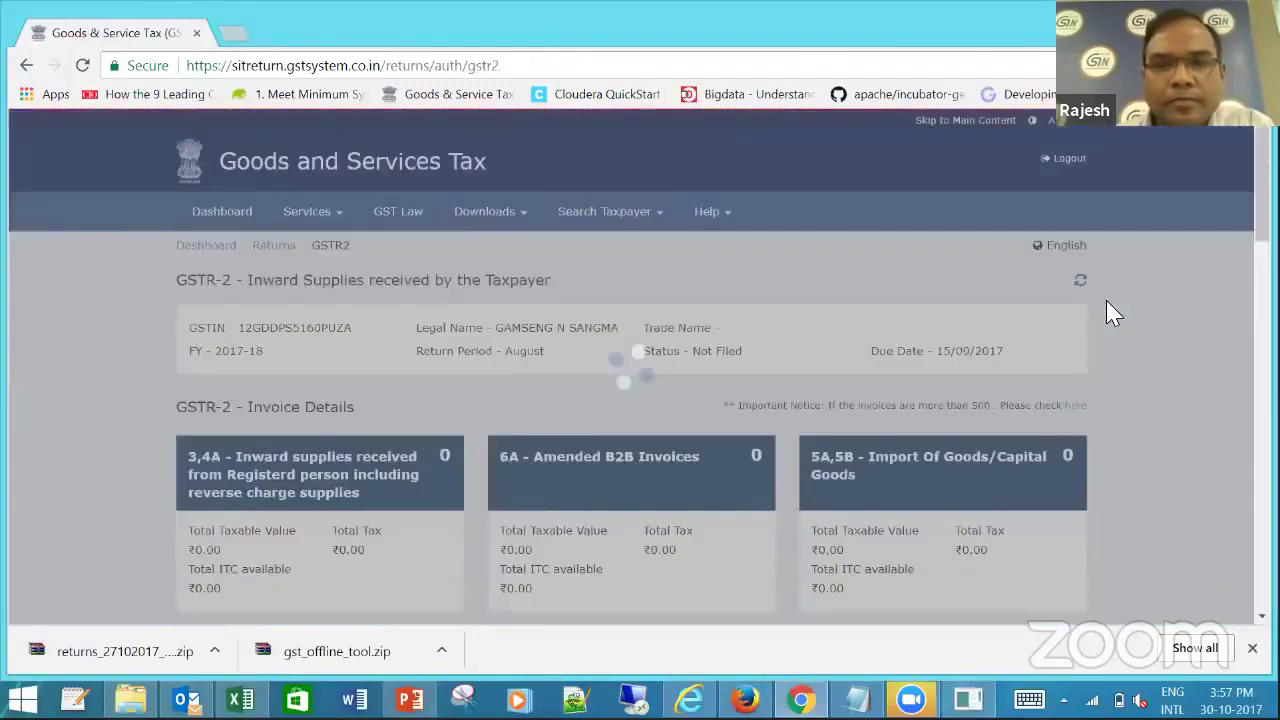
pyautogui.scroll(-8, 486, 294)
pyautogui.scroll(-2, 445, 330)
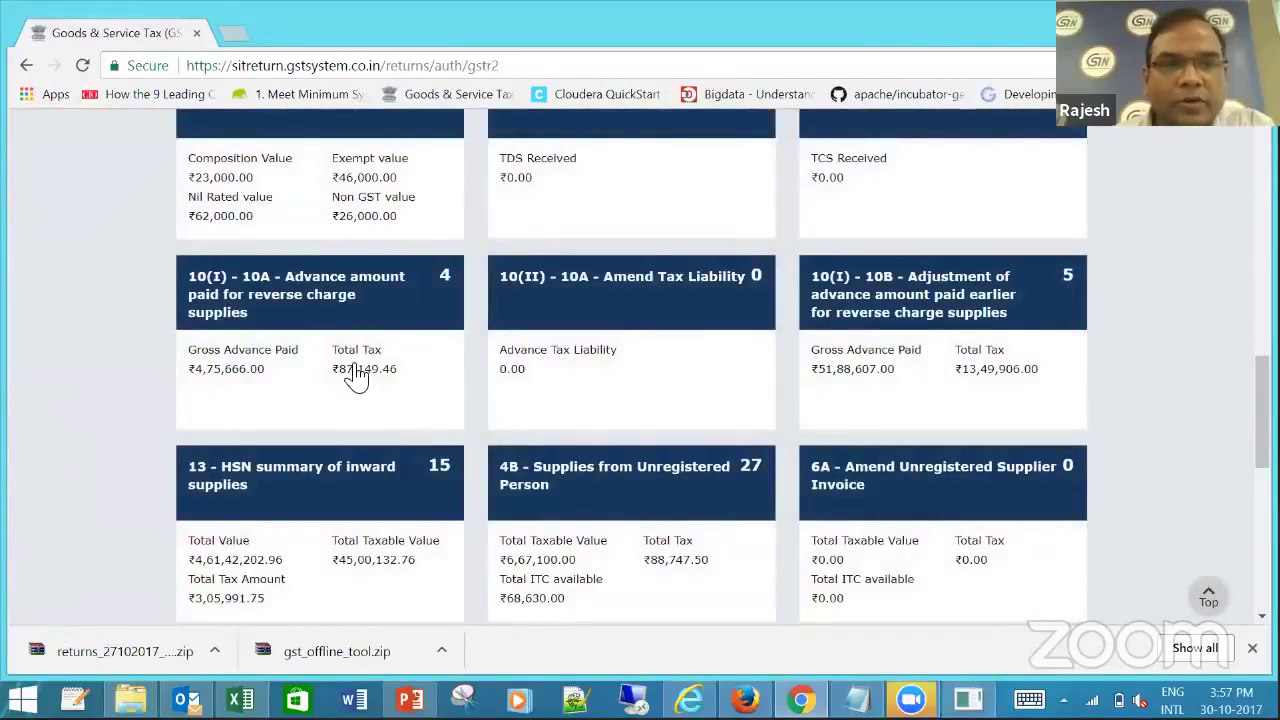
pyautogui.scroll(-1, 336, 420)
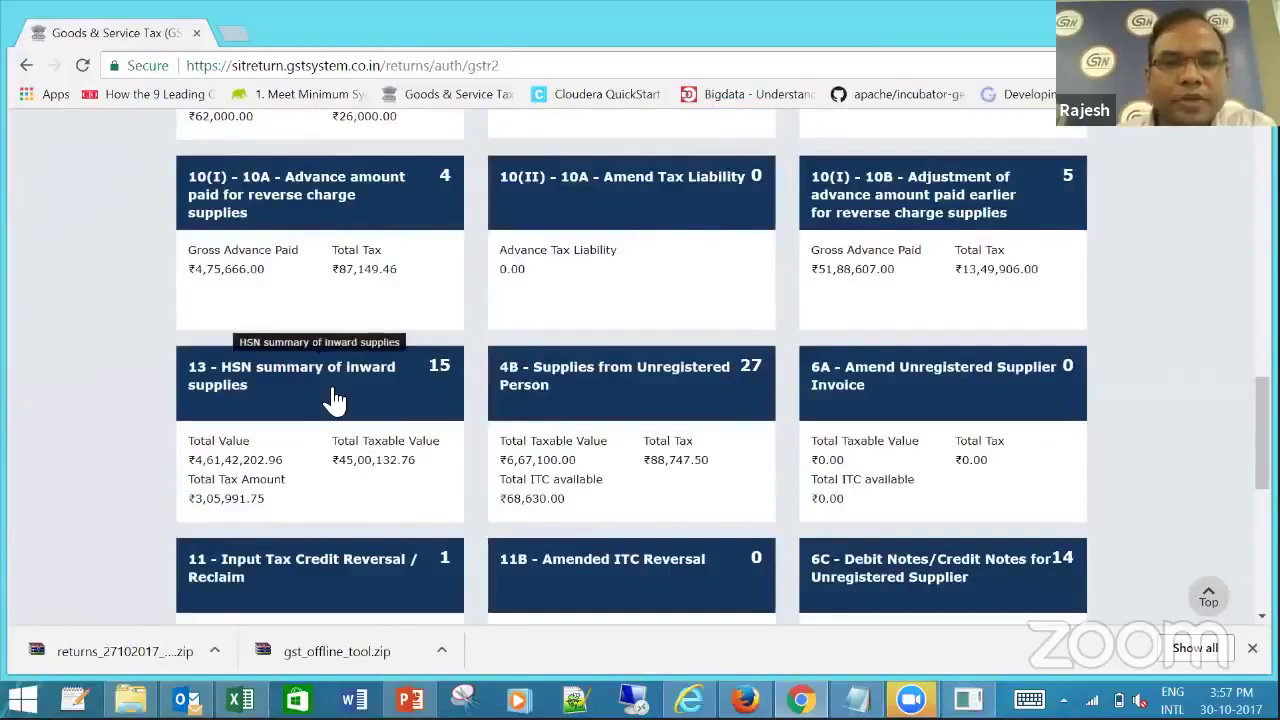
# Scroll through the 15-entry 13 - HSN summary, then return to the dashboard's filing section.
pyautogui.click(336, 400)
pyautogui.scroll(-4, 657, 437)
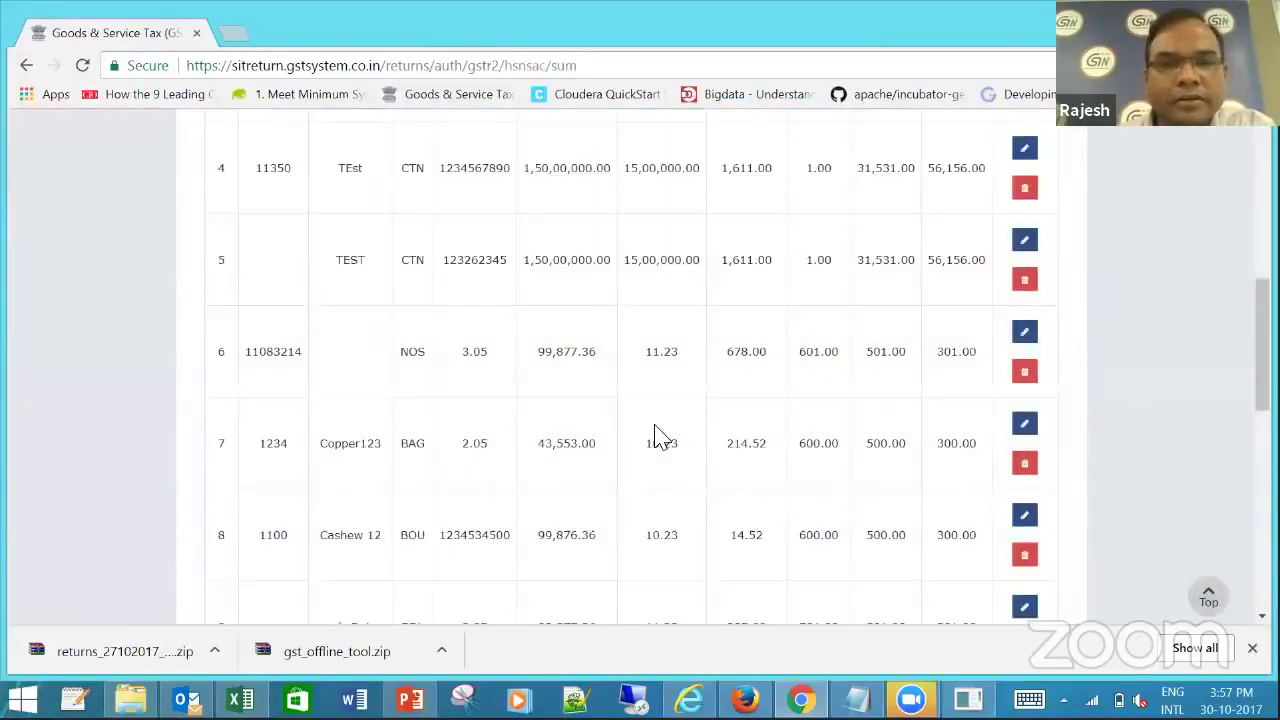
pyautogui.scroll(-3, 857, 386)
pyautogui.scroll(9, 331, 380)
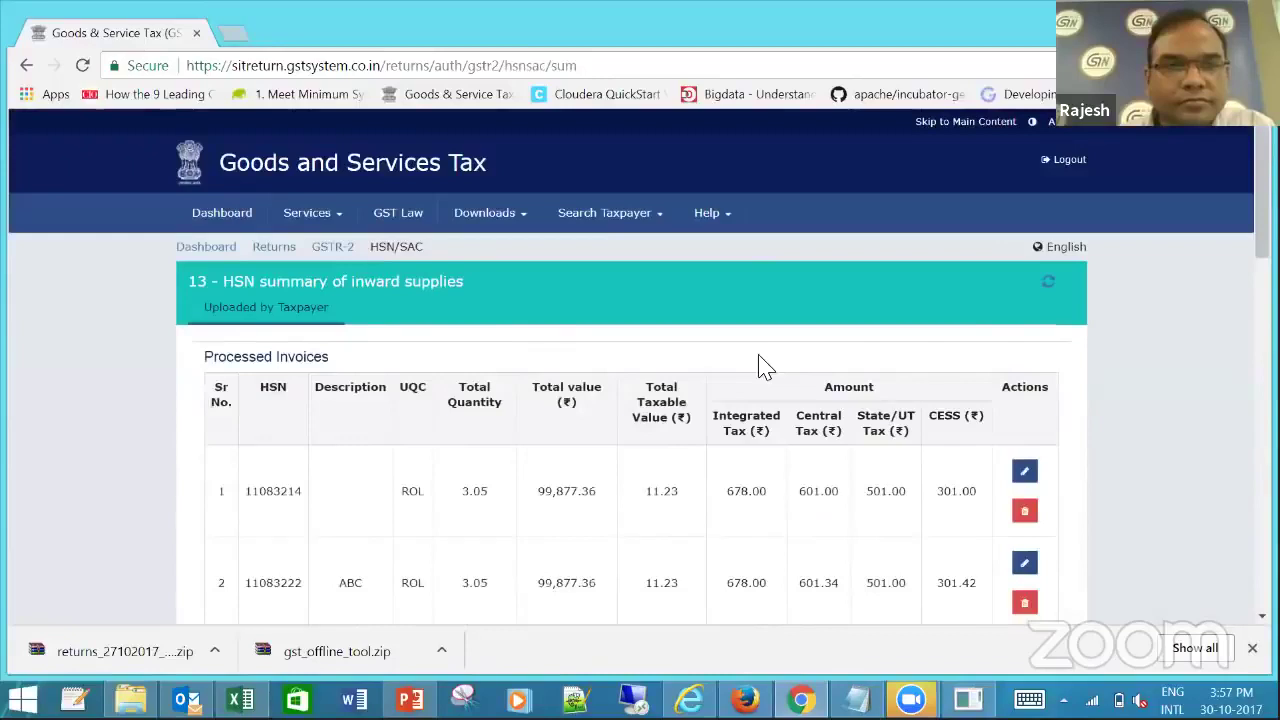
pyautogui.scroll(-7, 790, 380)
pyautogui.scroll(-6, 934, 520)
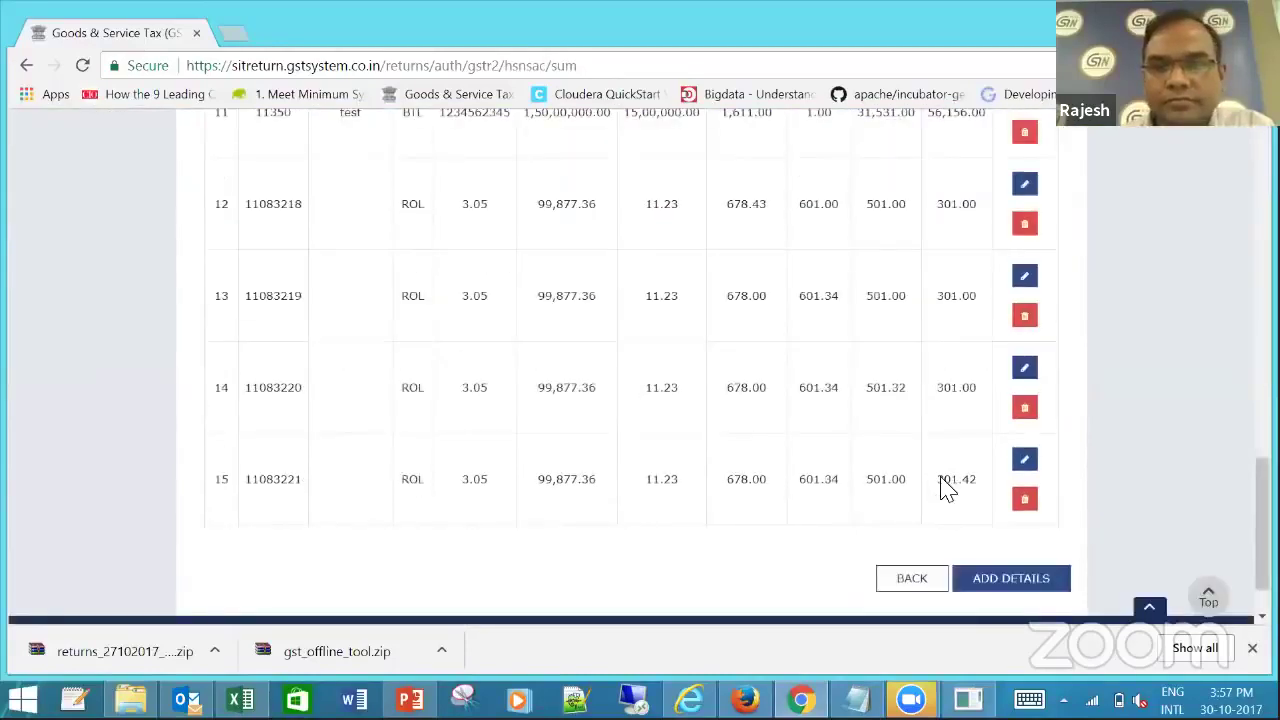
pyautogui.hotkey('alt', 'Left')
pyautogui.scroll(-3, 1092, 350)
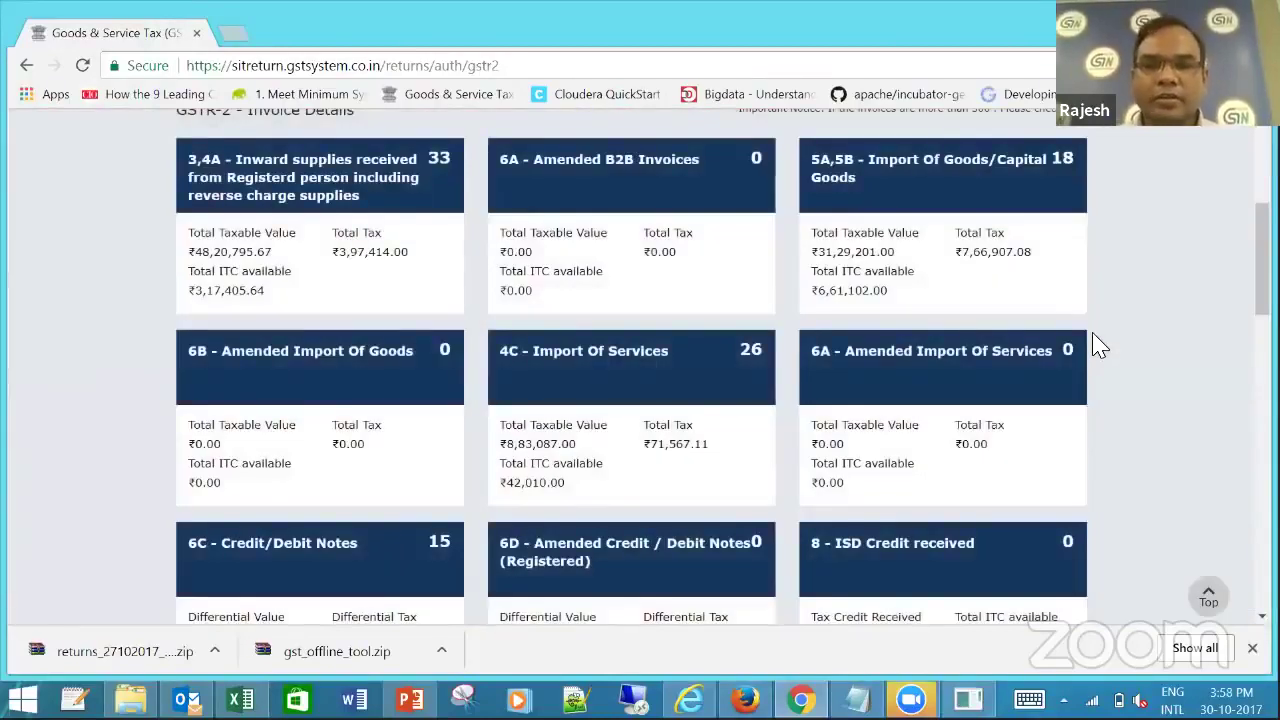
pyautogui.scroll(-10, 1097, 345)
pyautogui.scroll(-1, 221, 413)
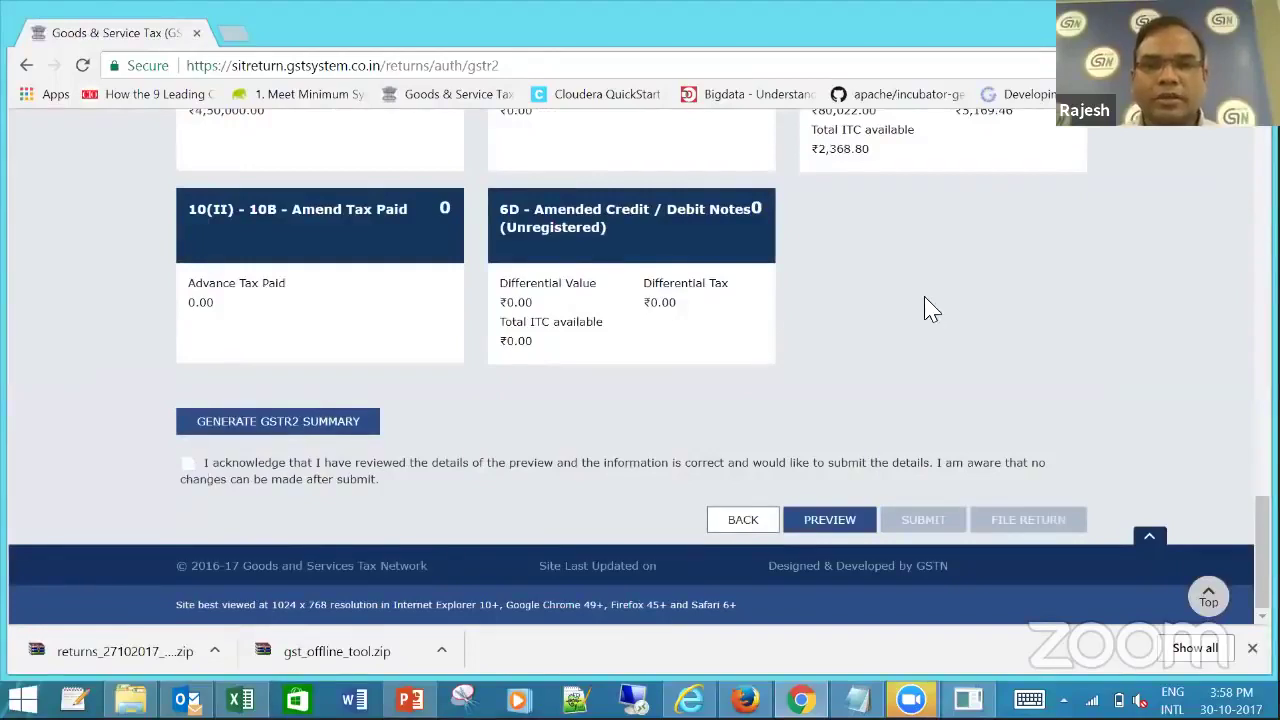
# Save the GSTR-2 preview PDF to DownloadedGSTR2 and open it from the download bar.
pyautogui.click(830, 519)
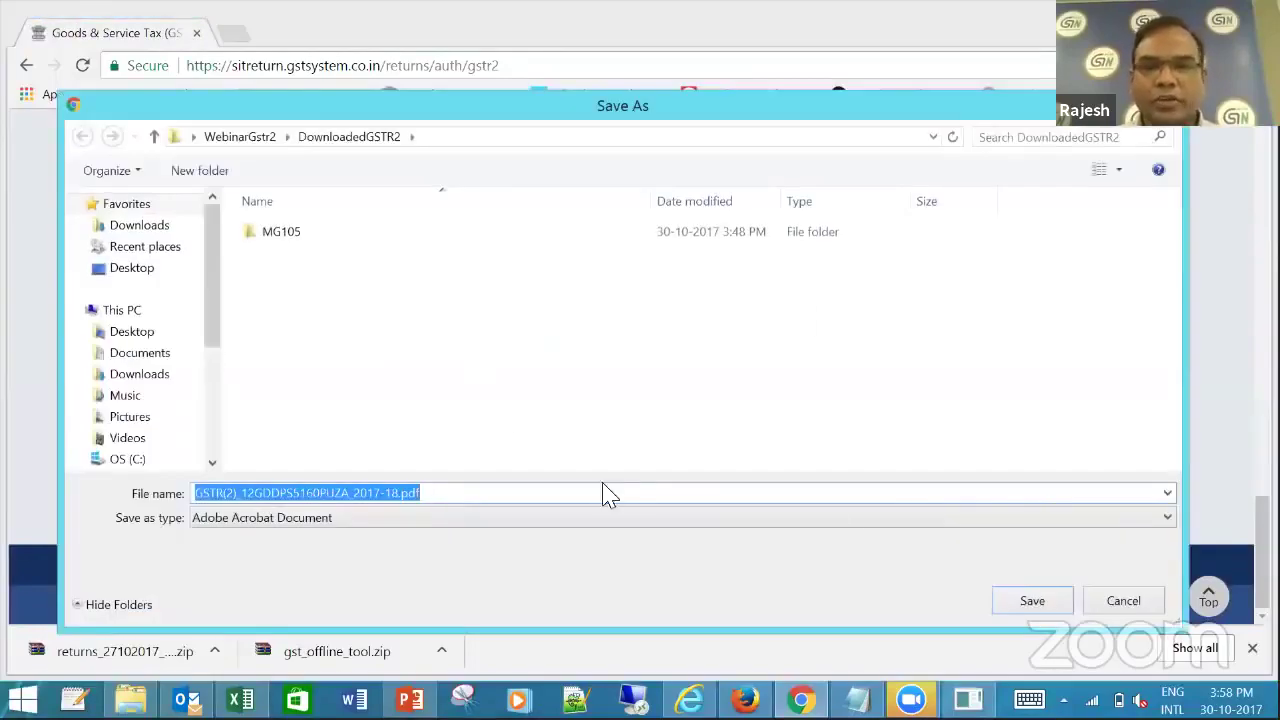
pyautogui.click(1030, 602)
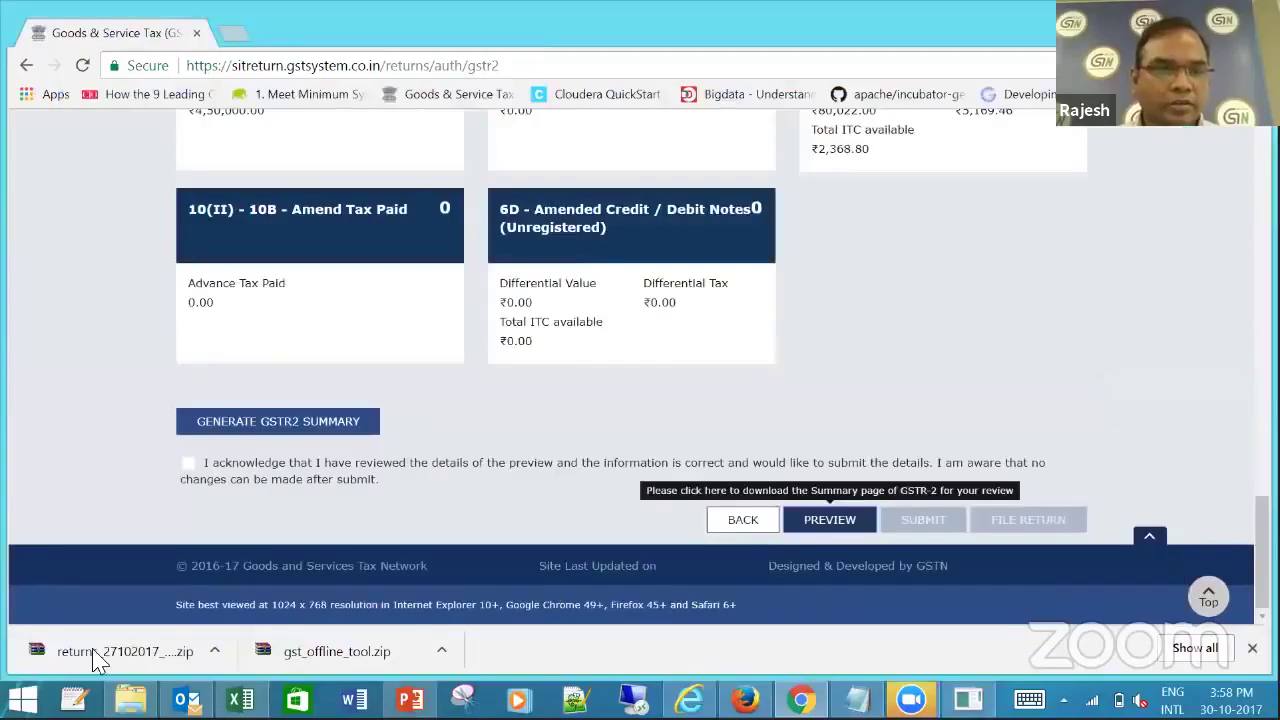
pyautogui.click(131, 652)
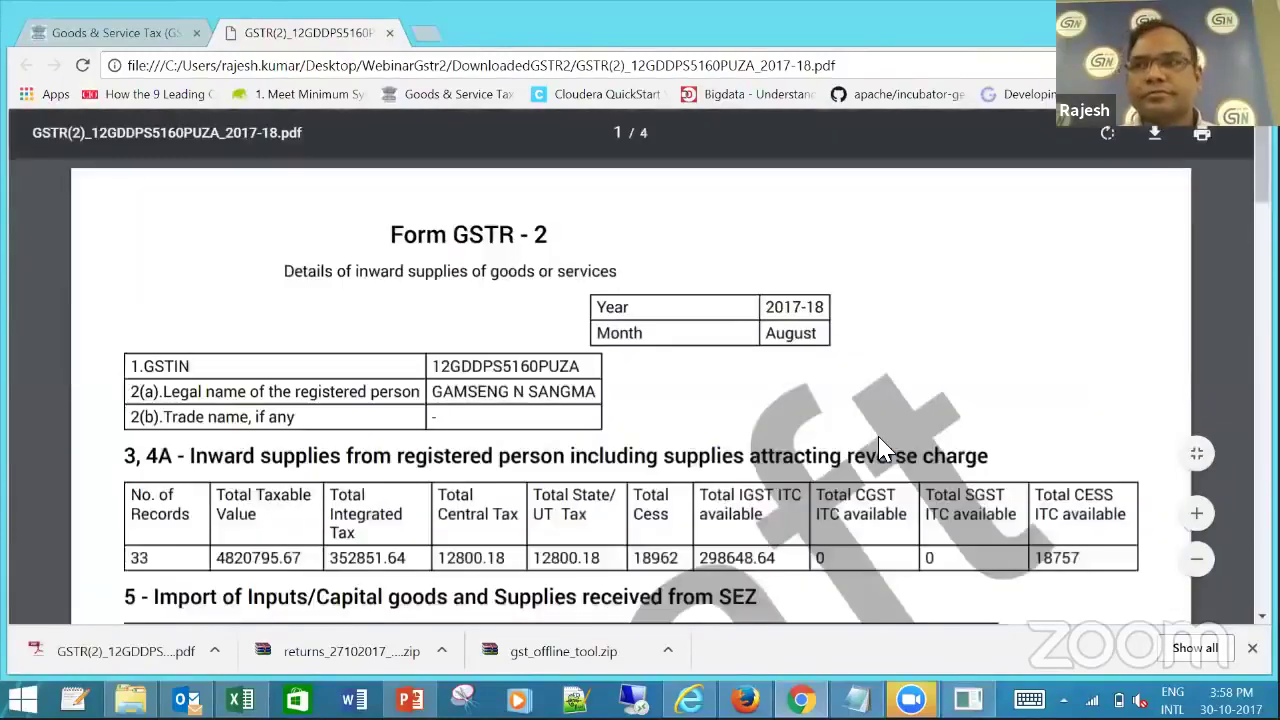
pyautogui.scroll(-10, 790, 340)
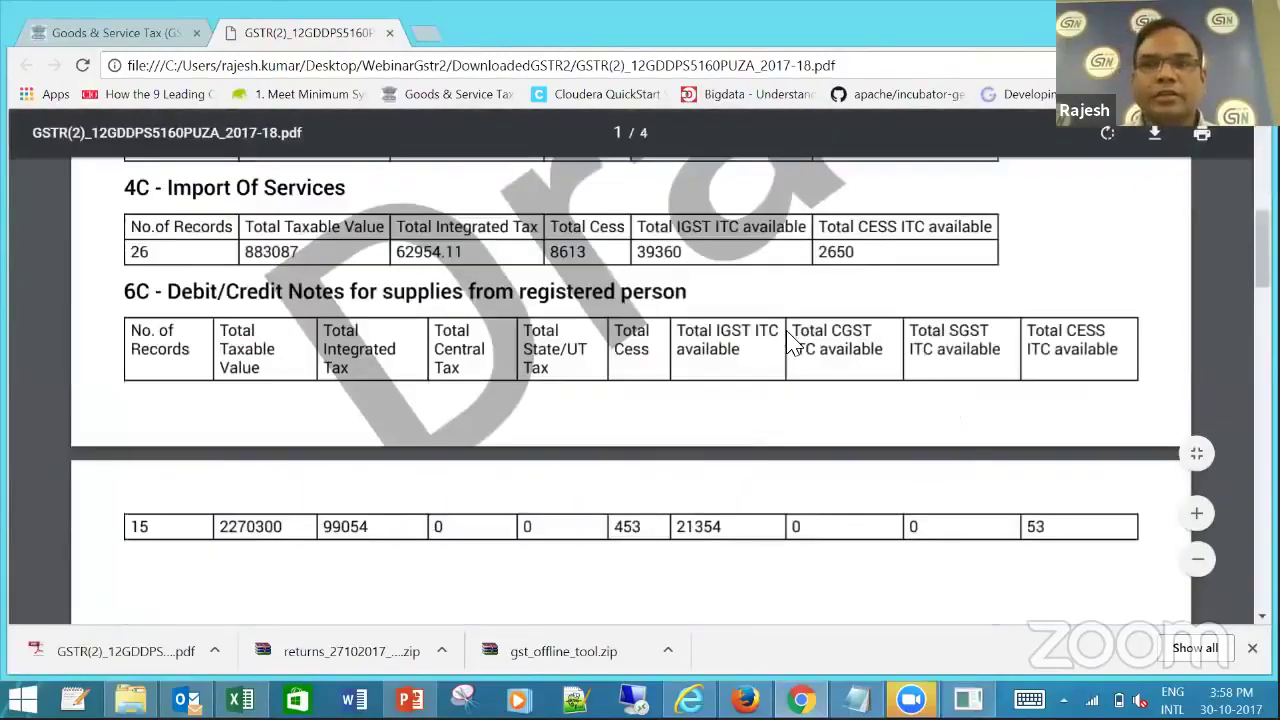
pyautogui.scroll(2, 790, 340)
pyautogui.scroll(3, 790, 340)
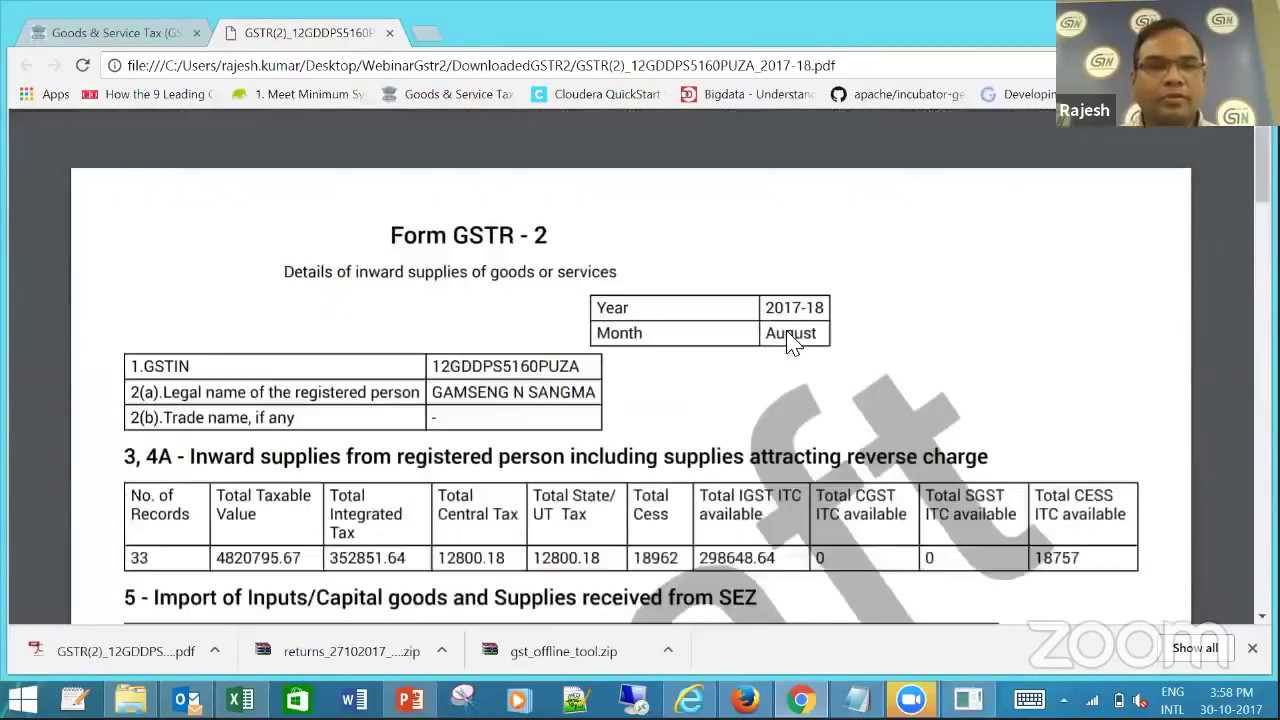
pyautogui.scroll(-10, 790, 340)
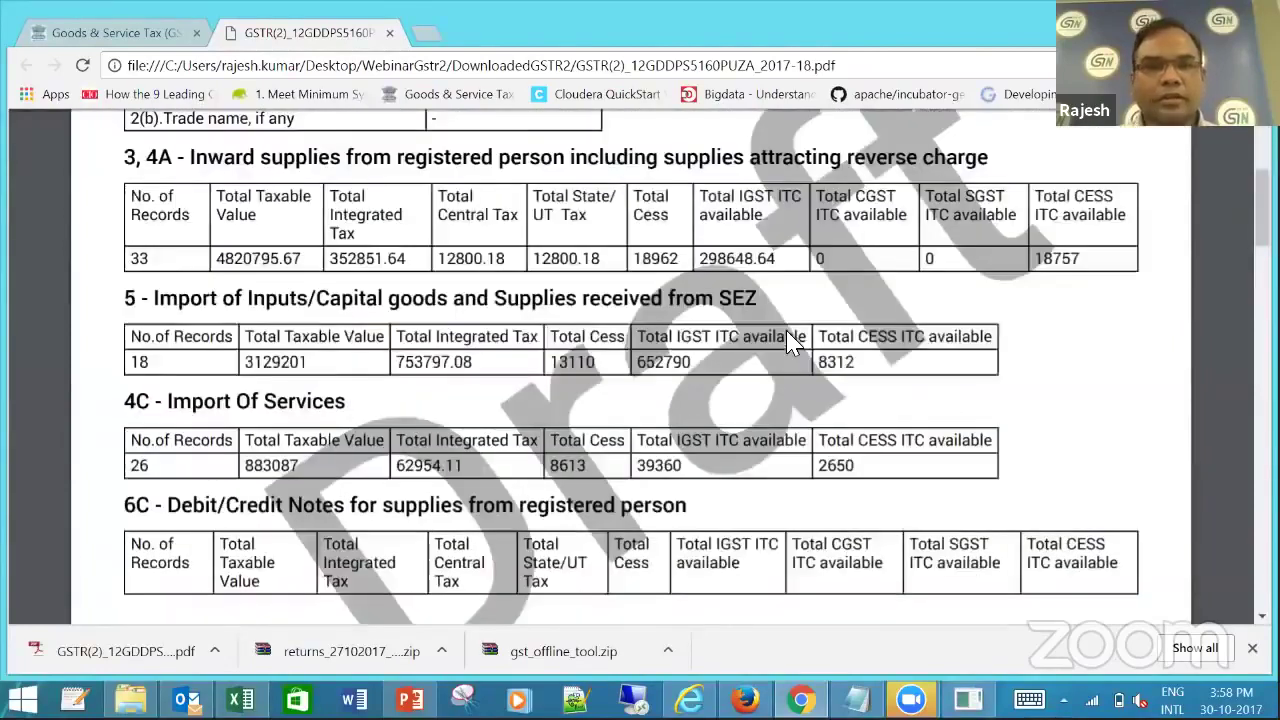
pyautogui.scroll(-3, 790, 342)
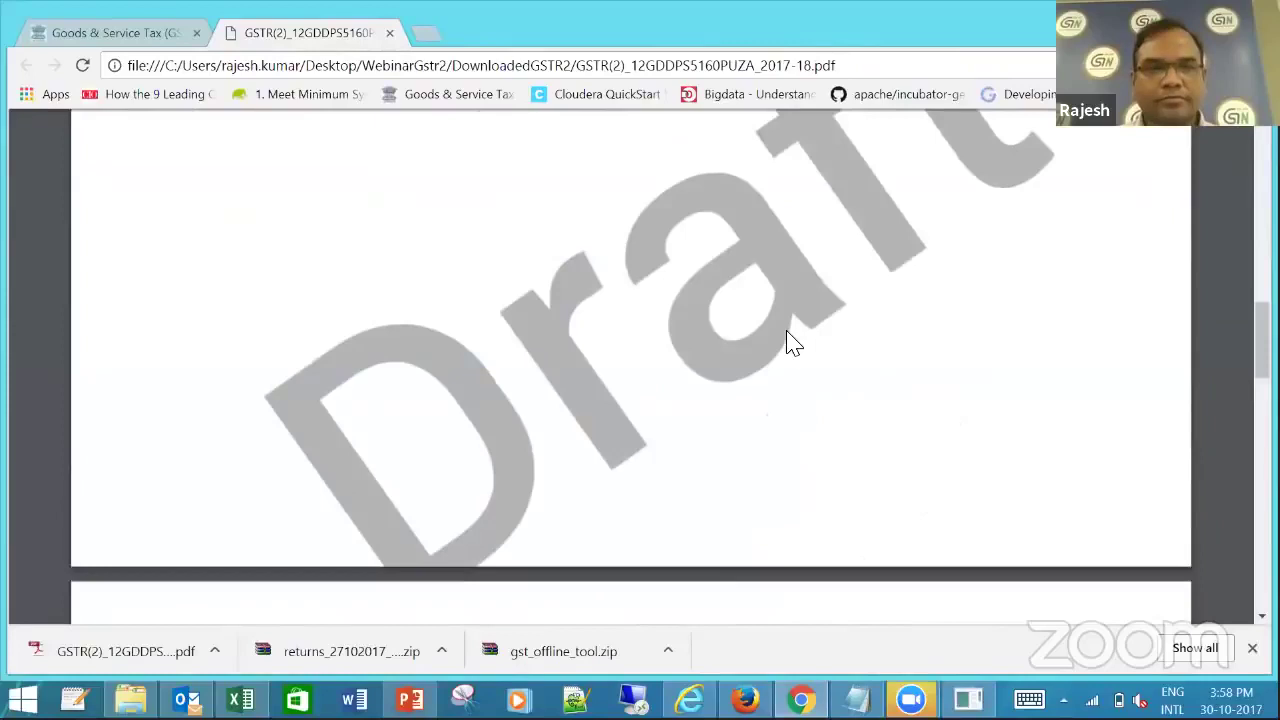
pyautogui.scroll(-5, 790, 342)
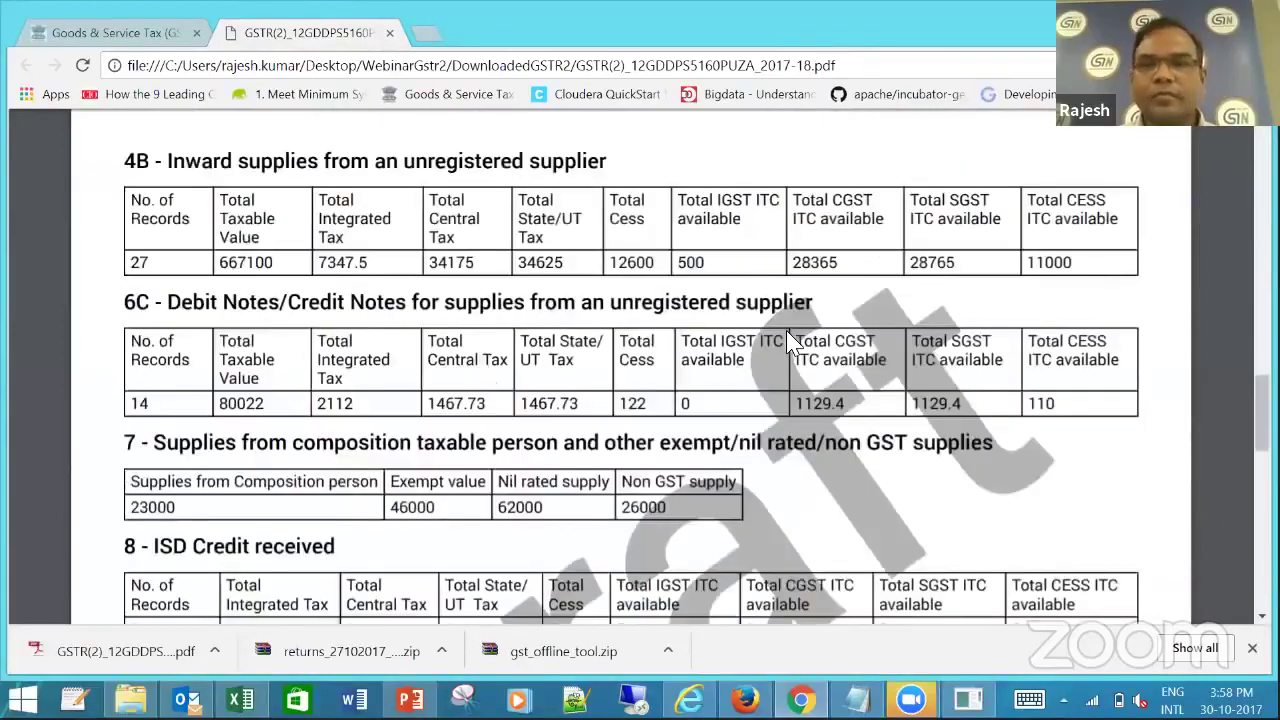
pyautogui.scroll(-5, 790, 342)
pyautogui.scroll(-5, 994, 214)
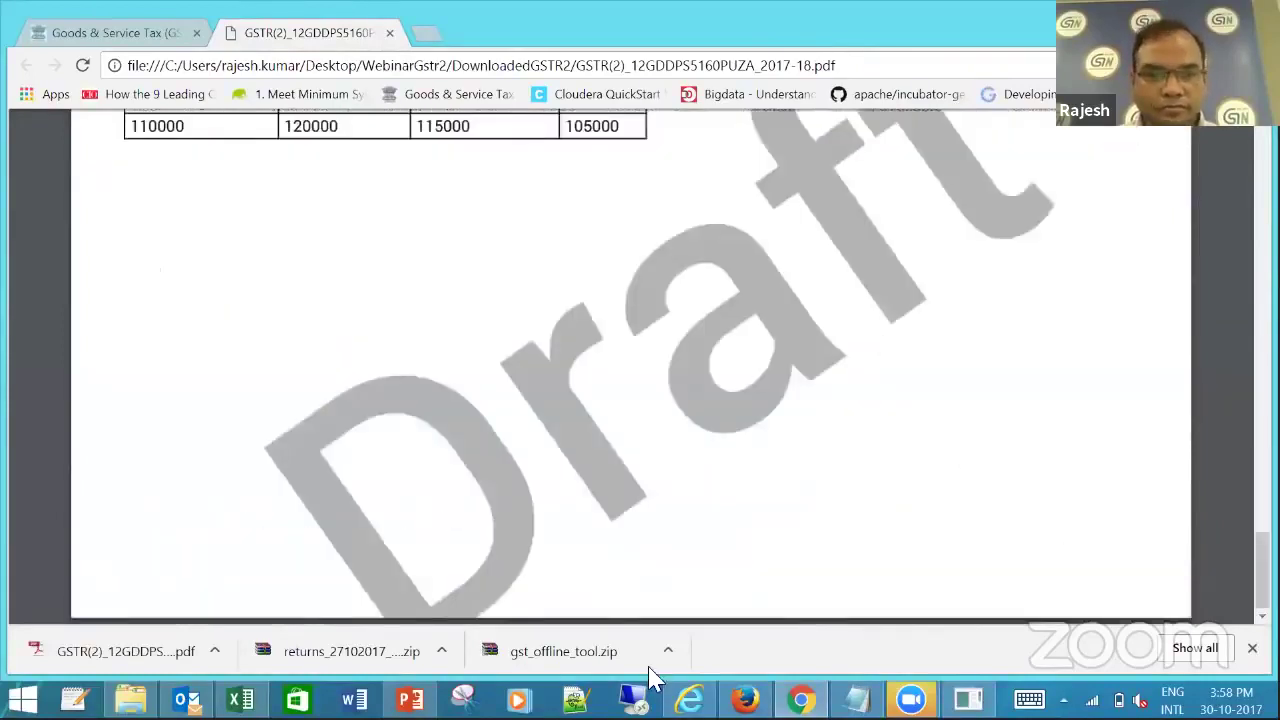
pyautogui.scroll(5, 630, 367)
pyautogui.scroll(5, 630, 367)
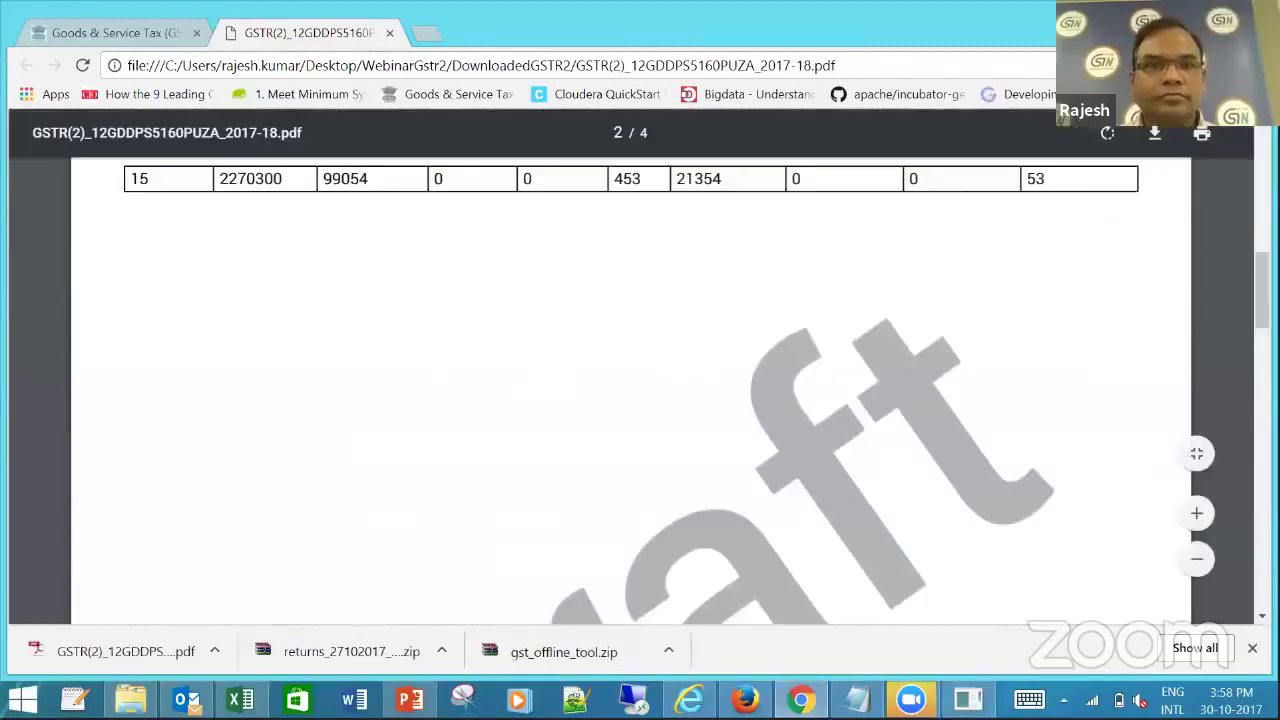
pyautogui.press('super+Up')
pyautogui.press('super+Down')
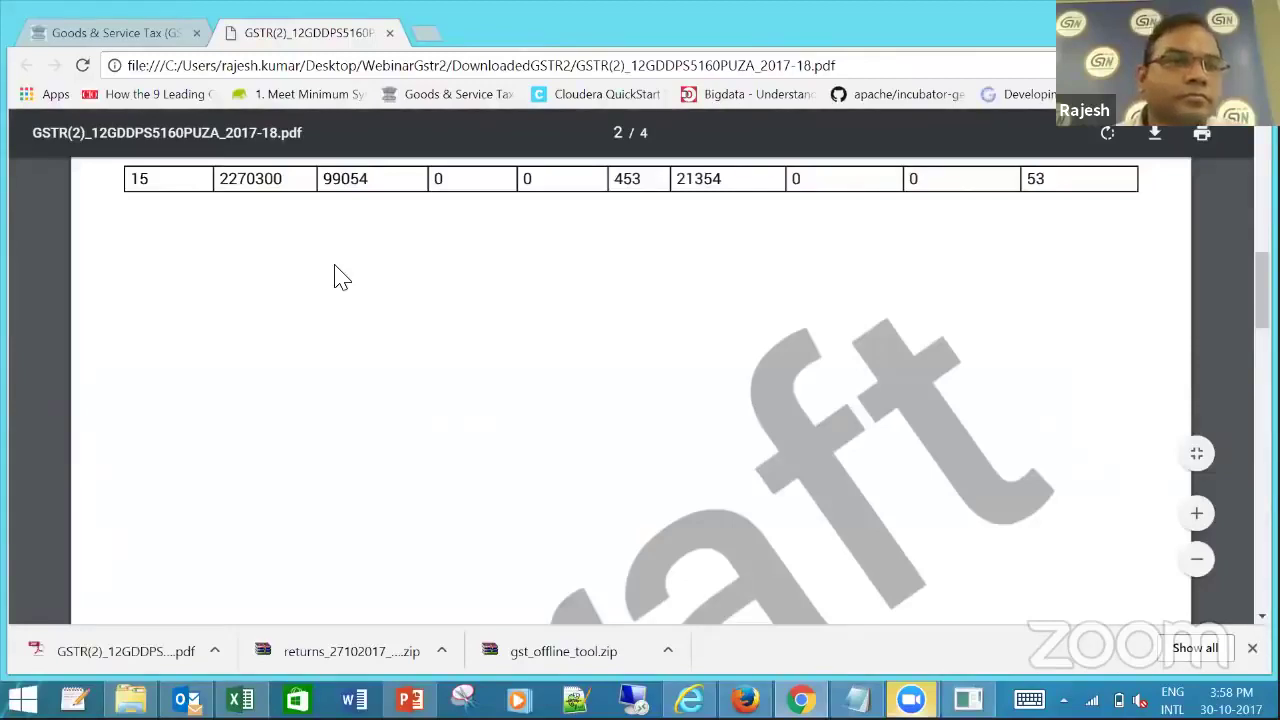
# Back on the GSTR-2 return page, tick the declaration that the previewed details were reviewed.
pyautogui.hotkey('ctrl', 'shift', 'Tab')
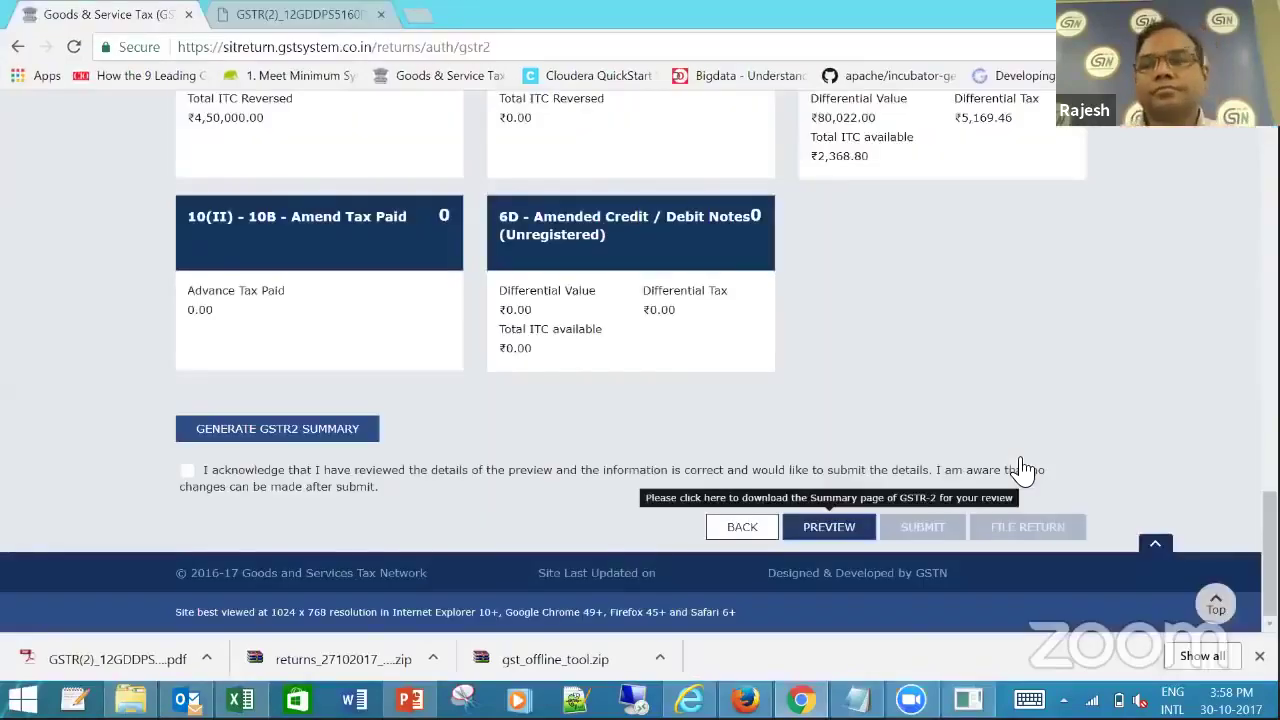
pyautogui.scroll(10, 829, 414)
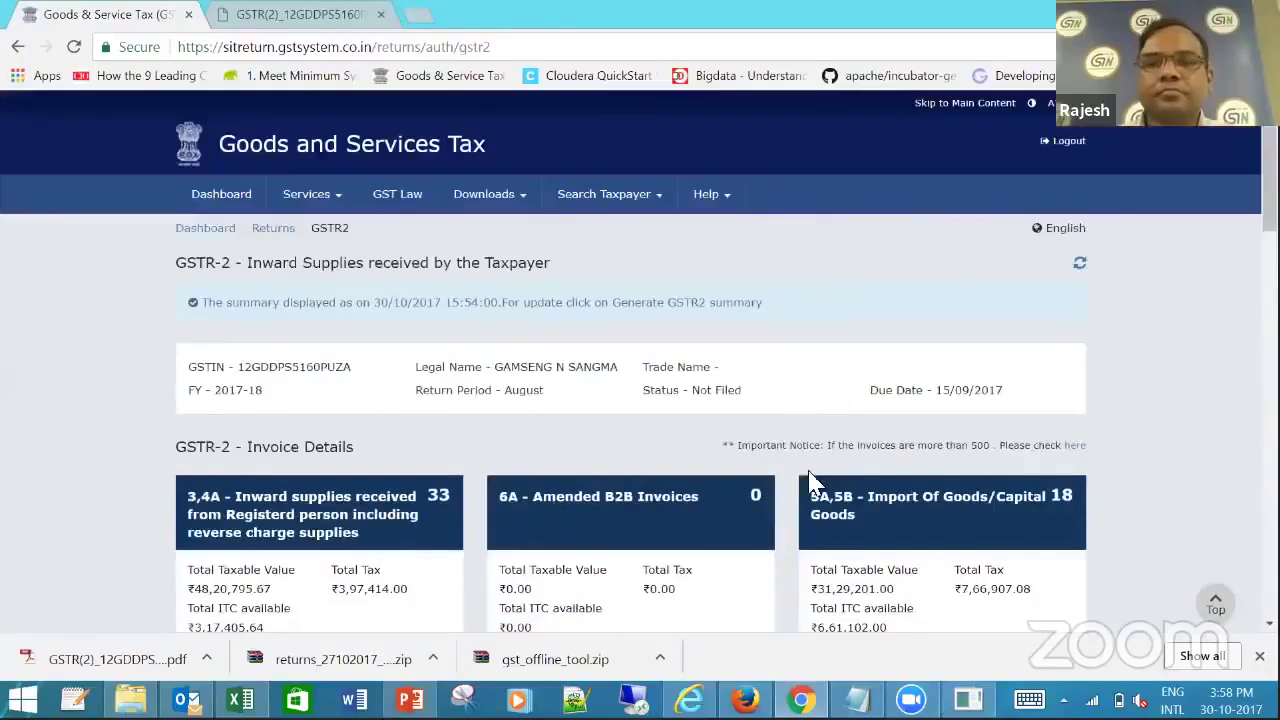
pyautogui.scroll(-10, 880, 517)
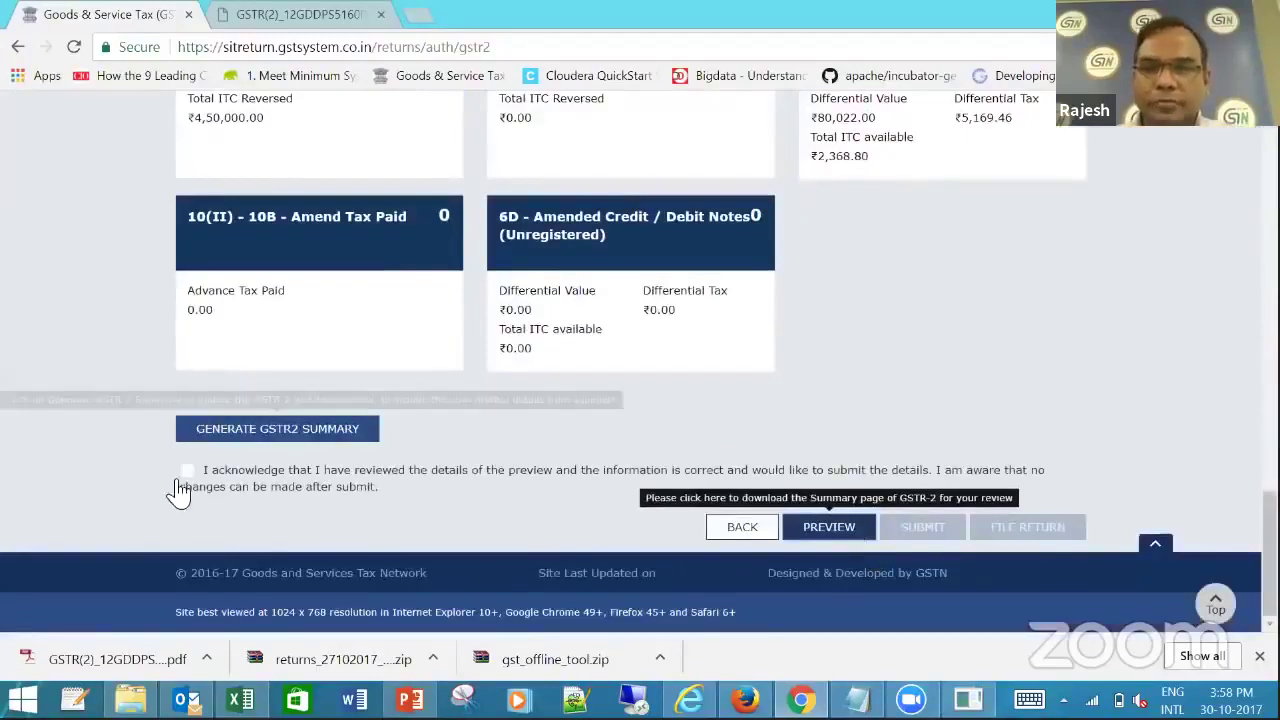
pyautogui.click(1018, 466)
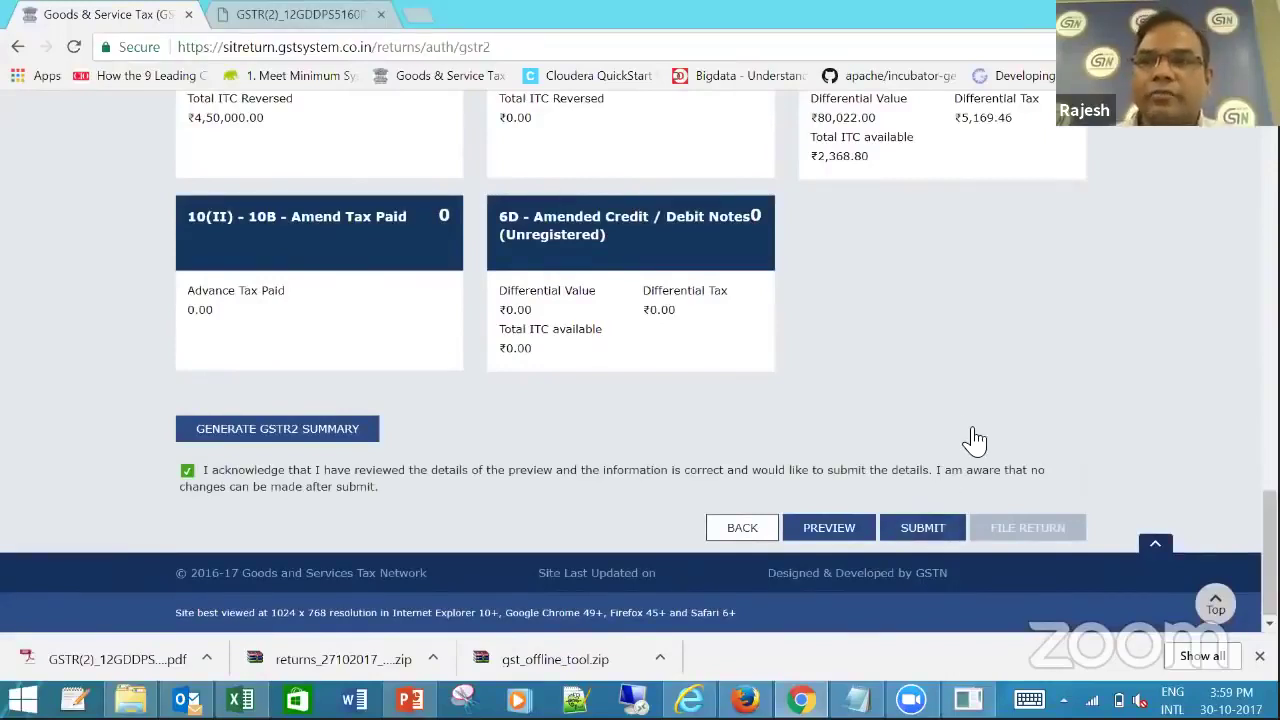
pyautogui.scroll(10, 975, 441)
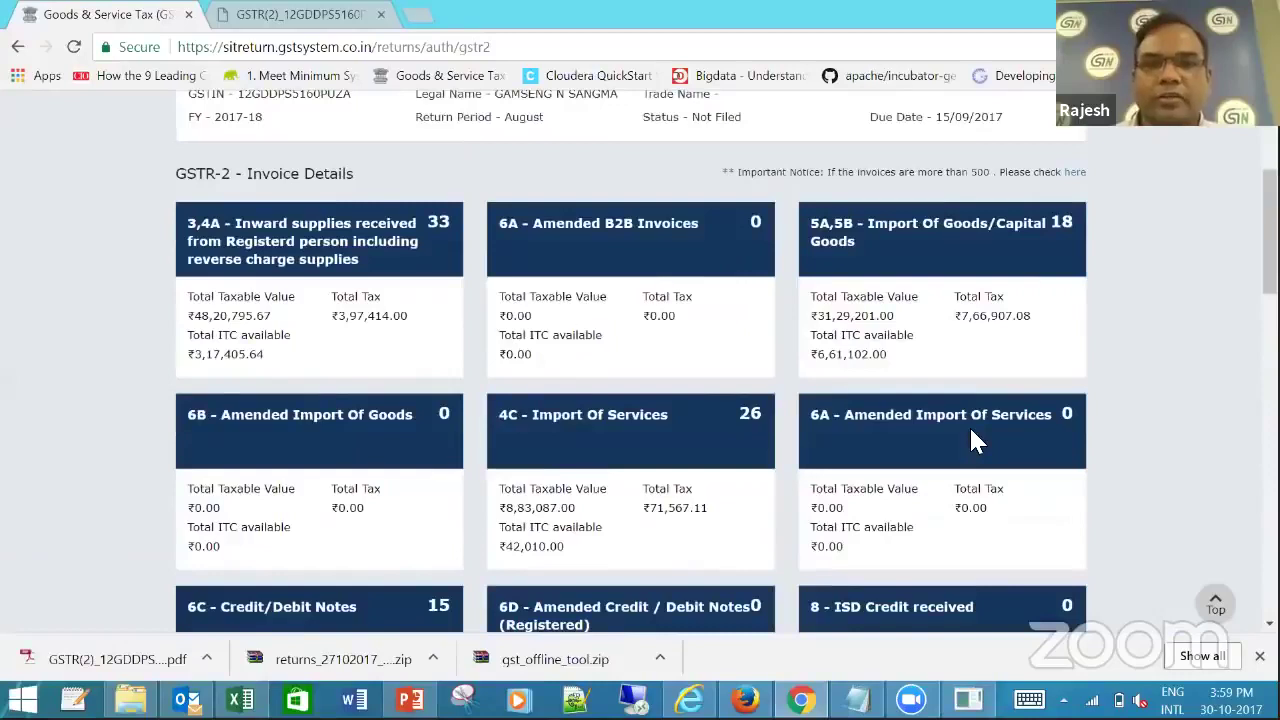
pyautogui.scroll(3, 975, 441)
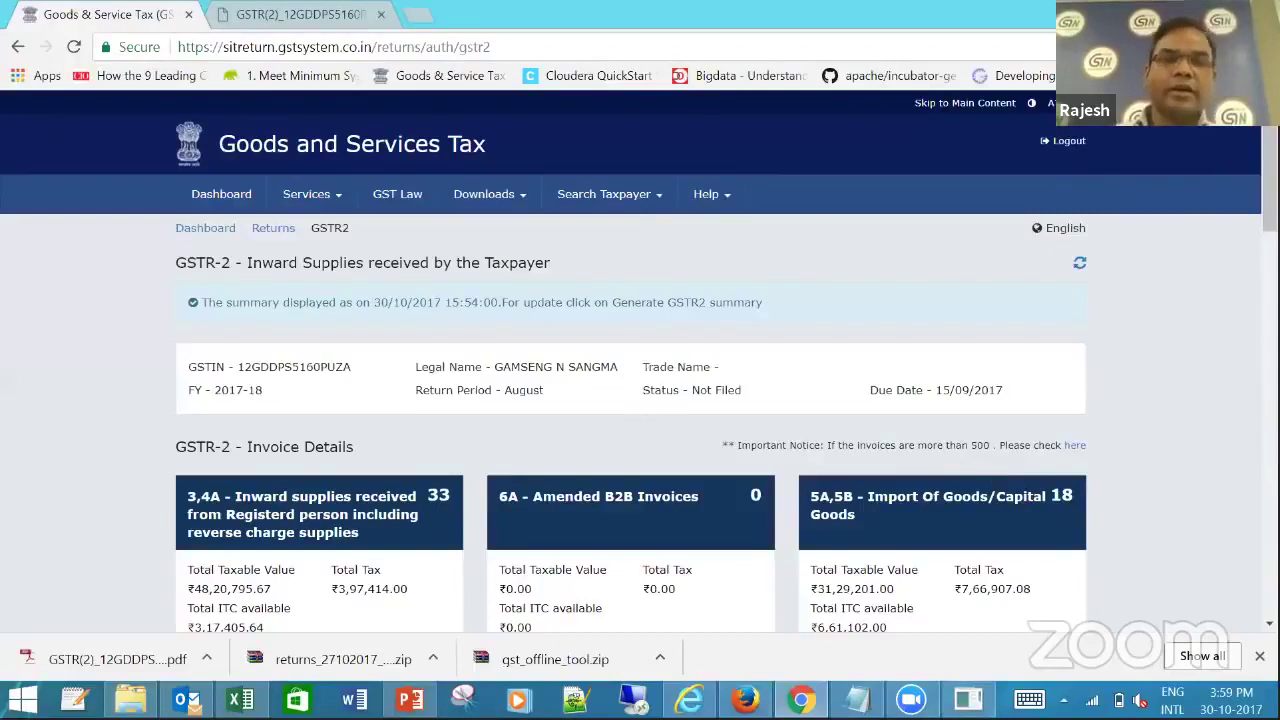
# Search the Returns dashboard for the August return filing period.
pyautogui.click(292, 238)
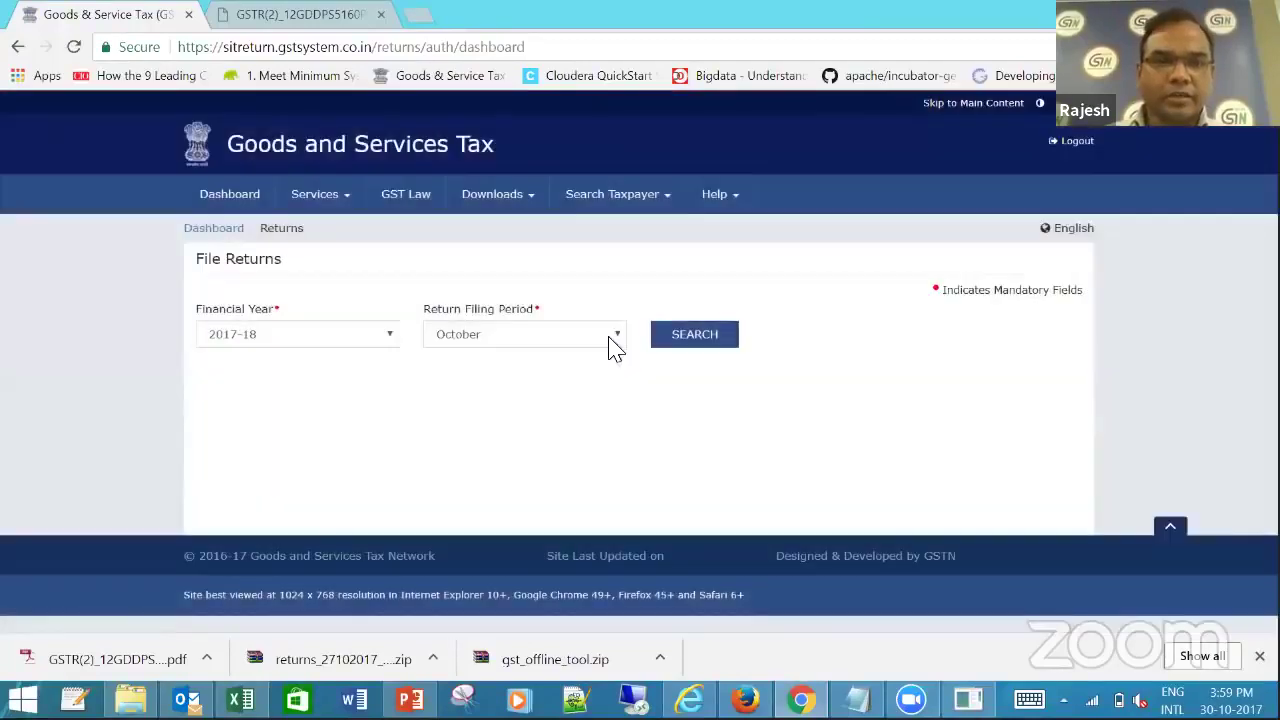
pyautogui.click(609, 345)
pyautogui.click(592, 428)
pyautogui.click(708, 343)
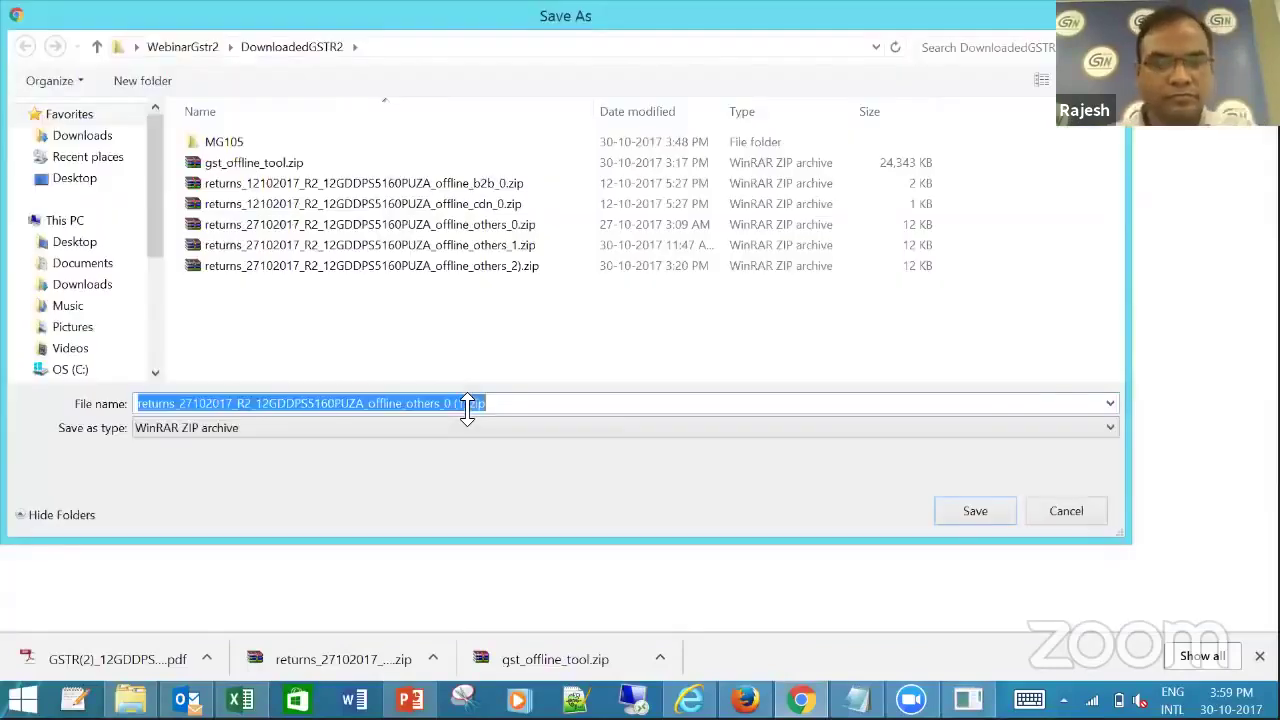
# Save the offline download zip with its file name ending in 3, then switch to the offline tool.
pyautogui.click(452, 403)
pyautogui.press('BackSpace')
pyautogui.write('3')
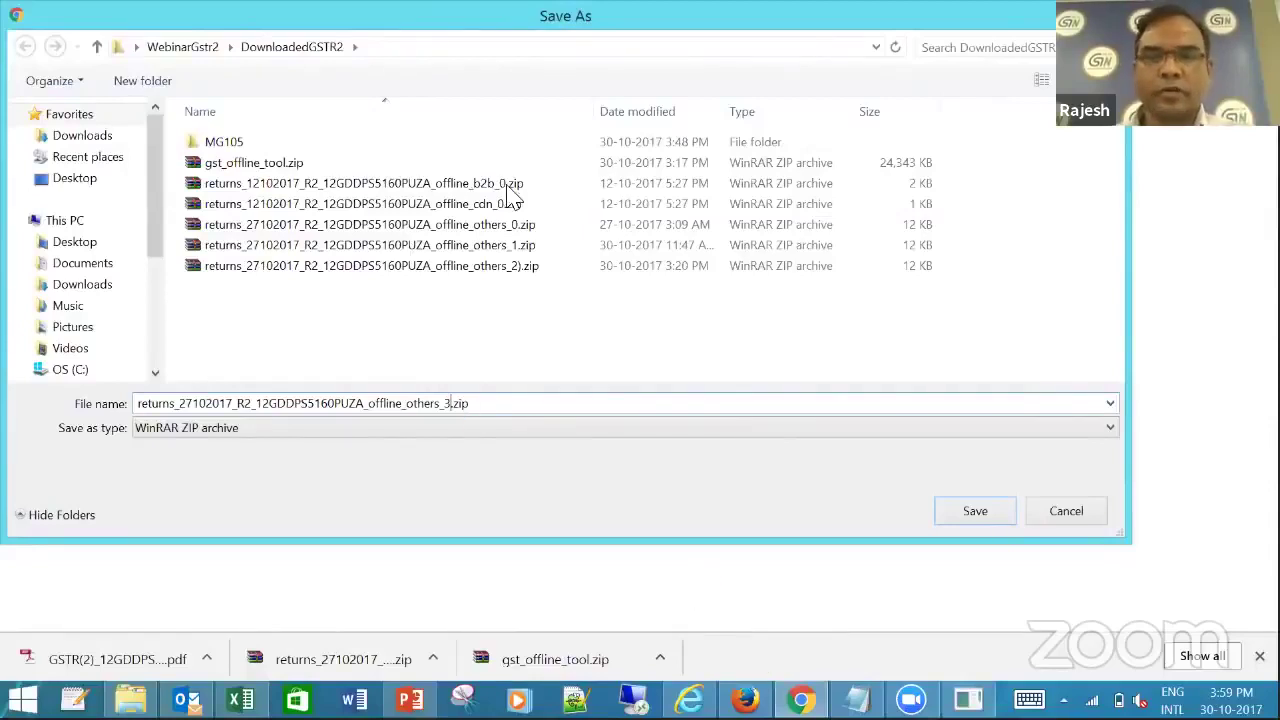
pyautogui.press('Return')
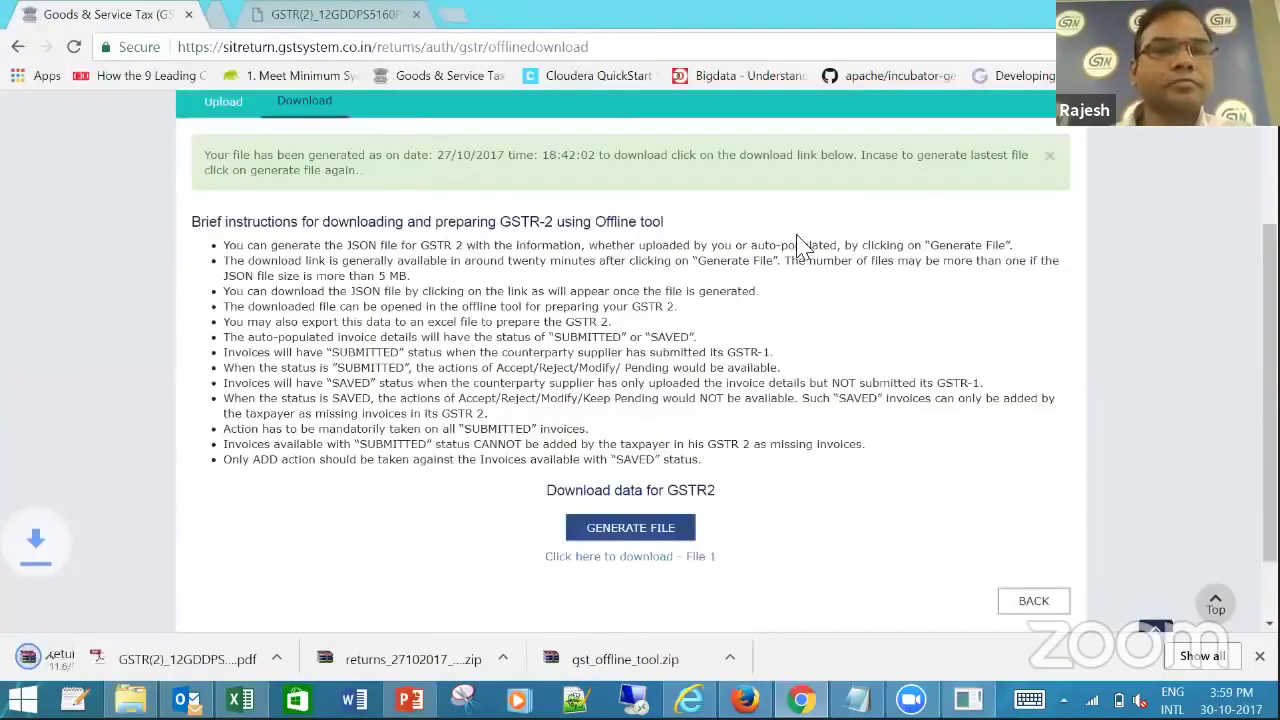
pyautogui.hotkey('alt', 'Tab')
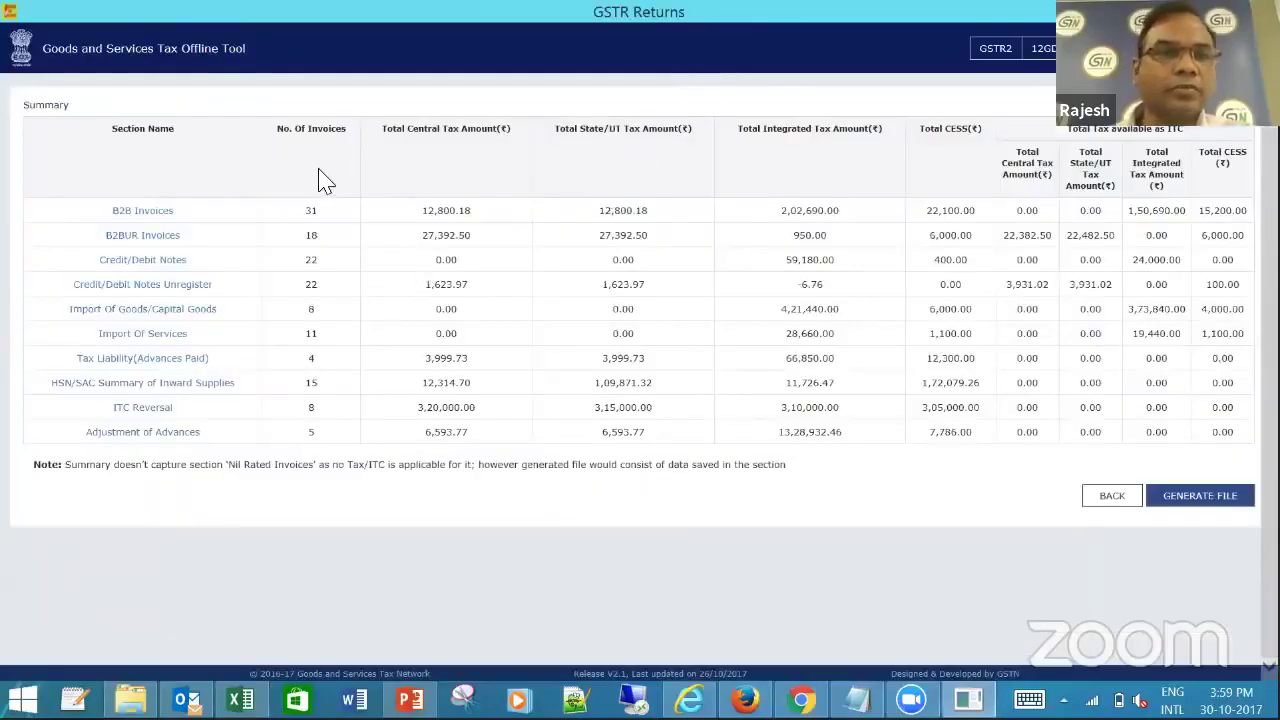
# Open the others_3 zip from Home and list the invoices Uploaded By Taxpayer.
pyautogui.press('BackSpace')
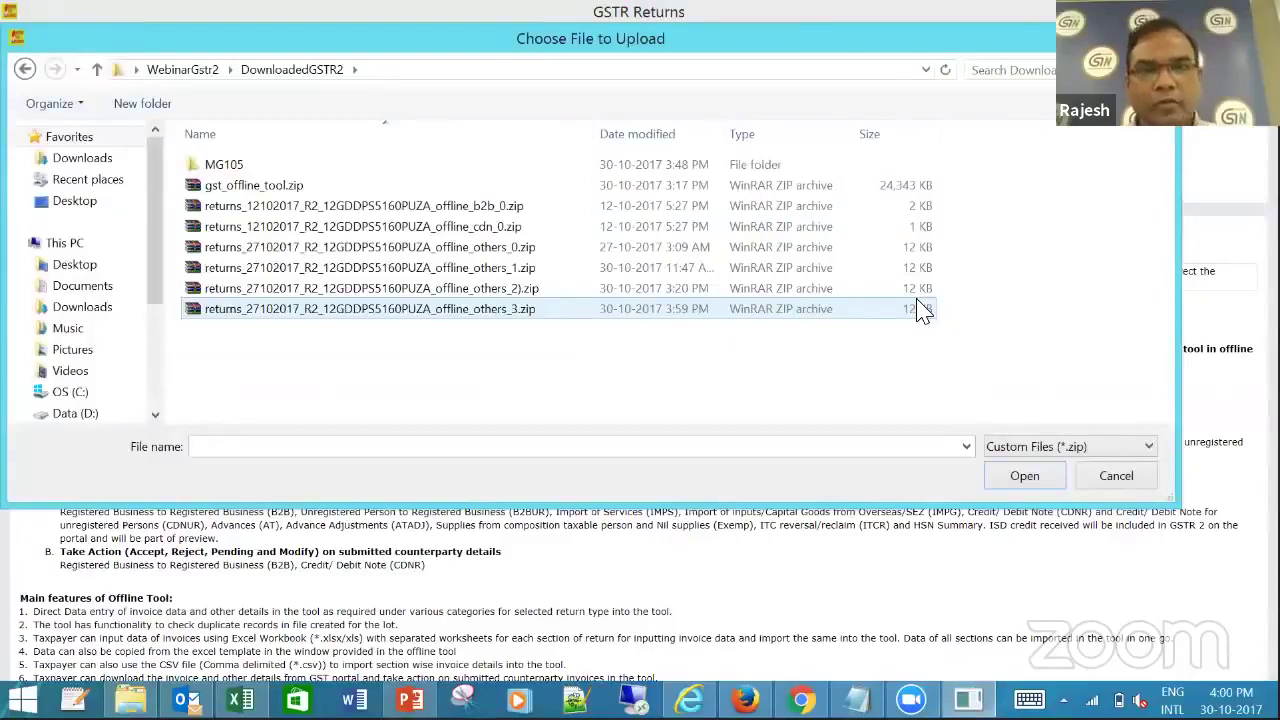
pyautogui.doubleClick(922, 310)
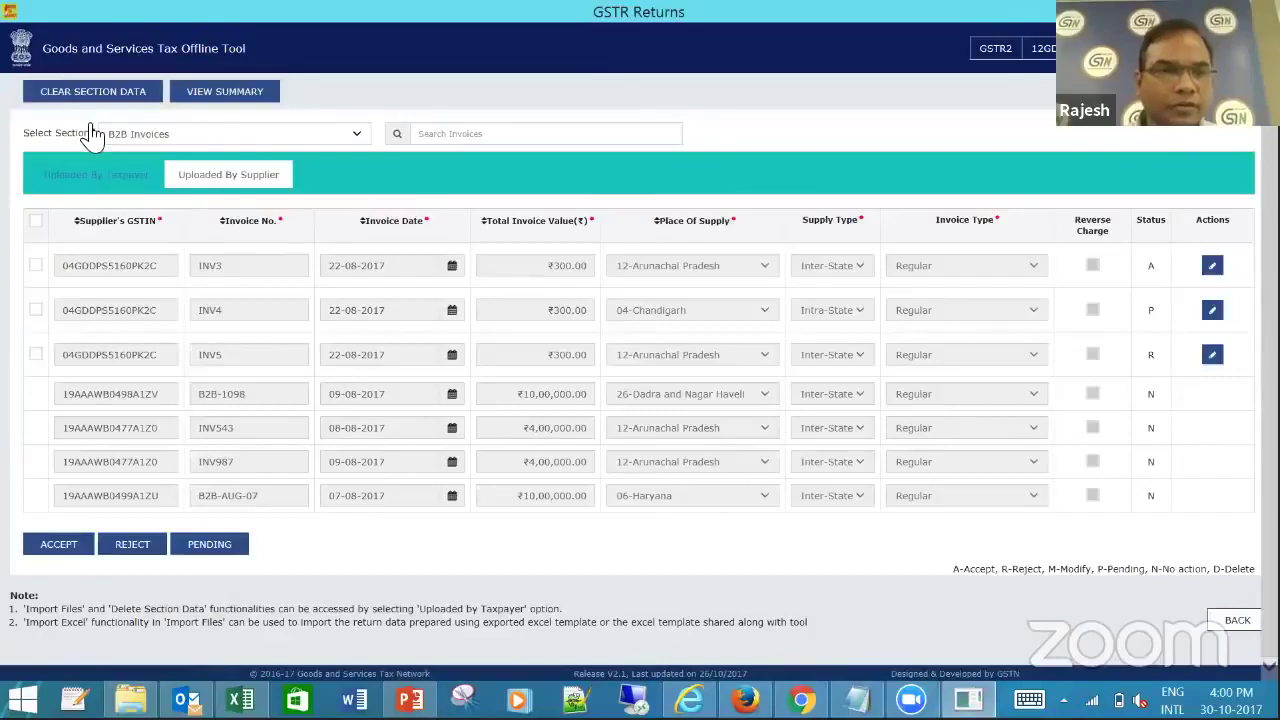
pyautogui.click(95, 174)
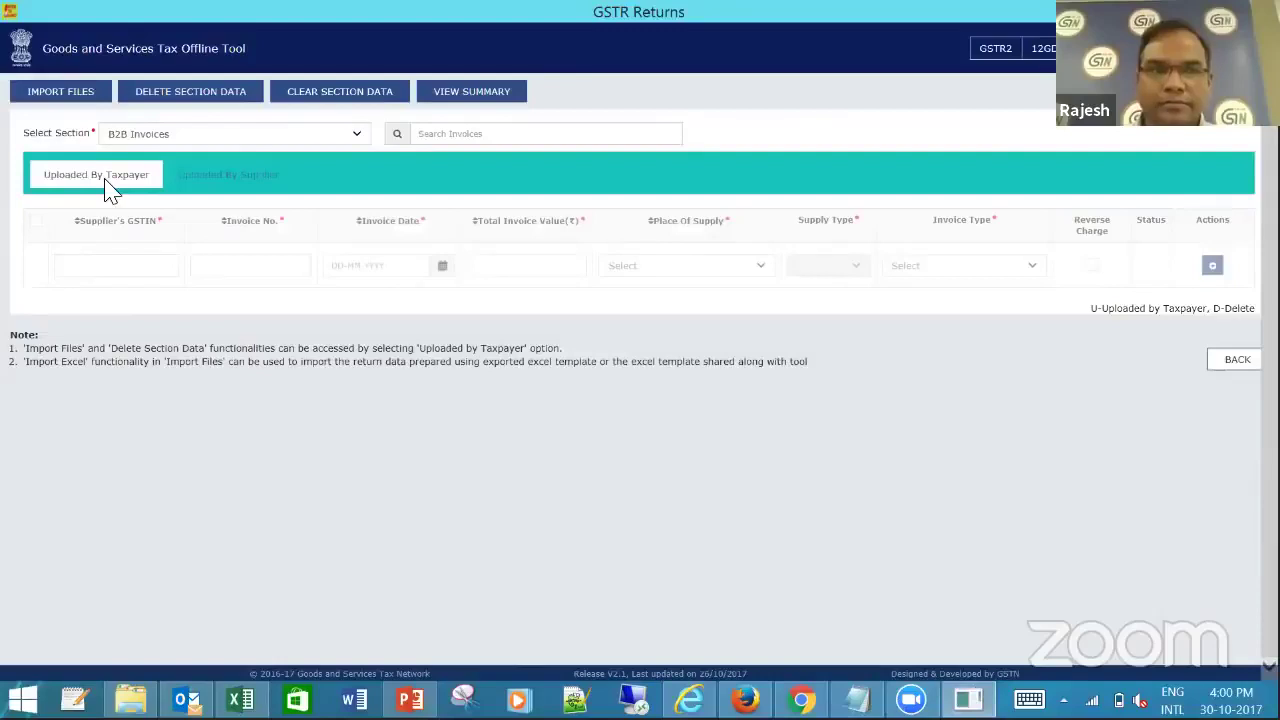
pyautogui.click(110, 188)
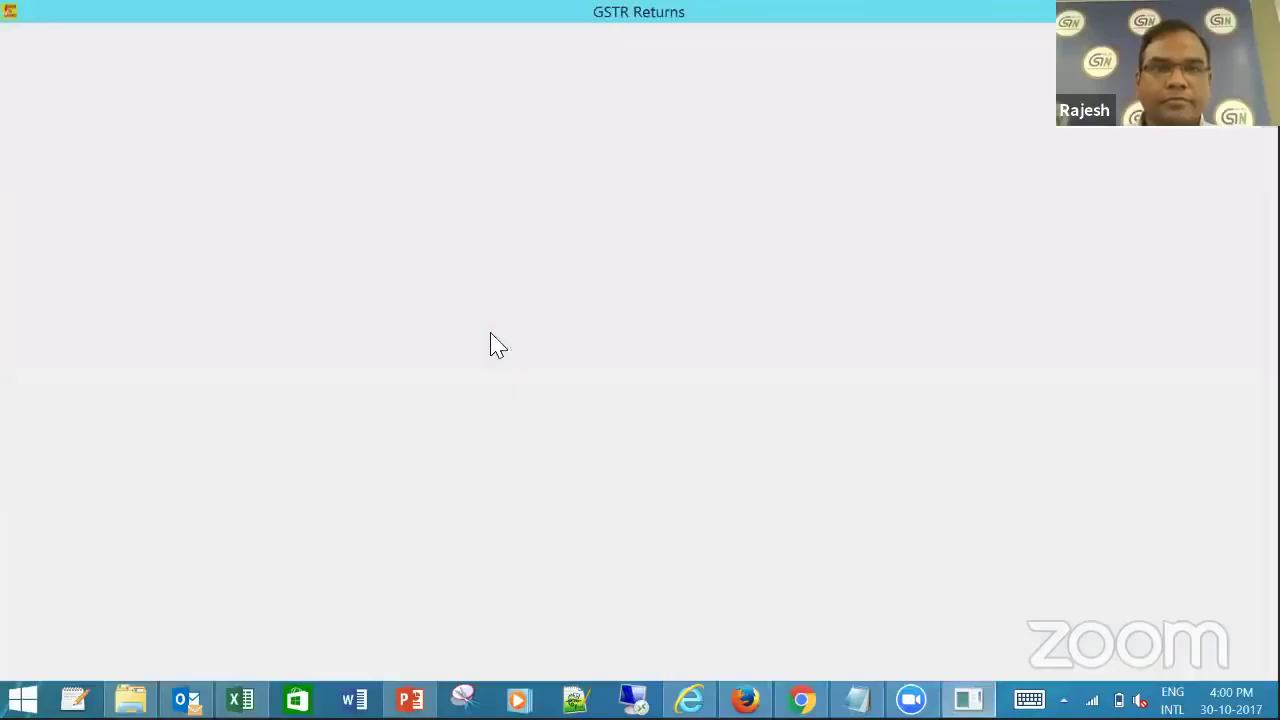
# Review the invoices and view the summary, now counting 39 B2B and 27 B2BUR invoices.
pyautogui.scroll(-10, 500, 360)
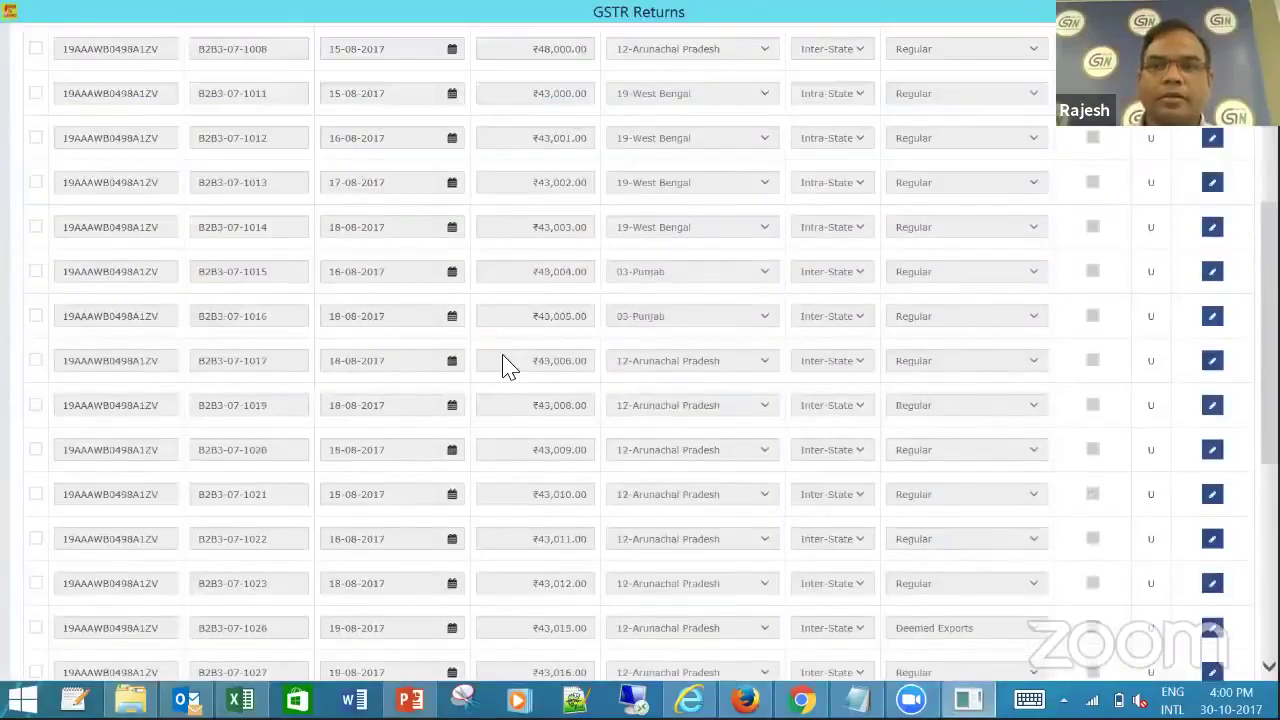
pyautogui.scroll(4, 843, 429)
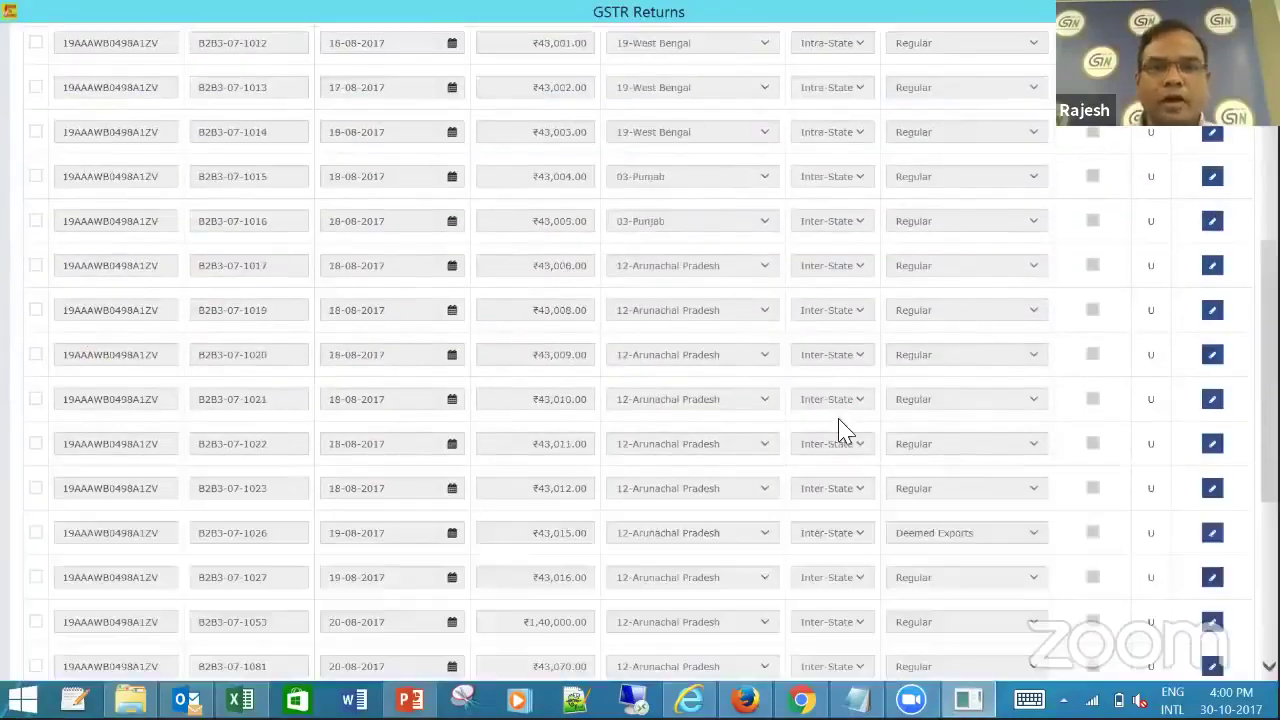
pyautogui.scroll(4, 151, 169)
pyautogui.scroll(-4, 486, 246)
pyautogui.scroll(4, 345, 88)
pyautogui.click(455, 93)
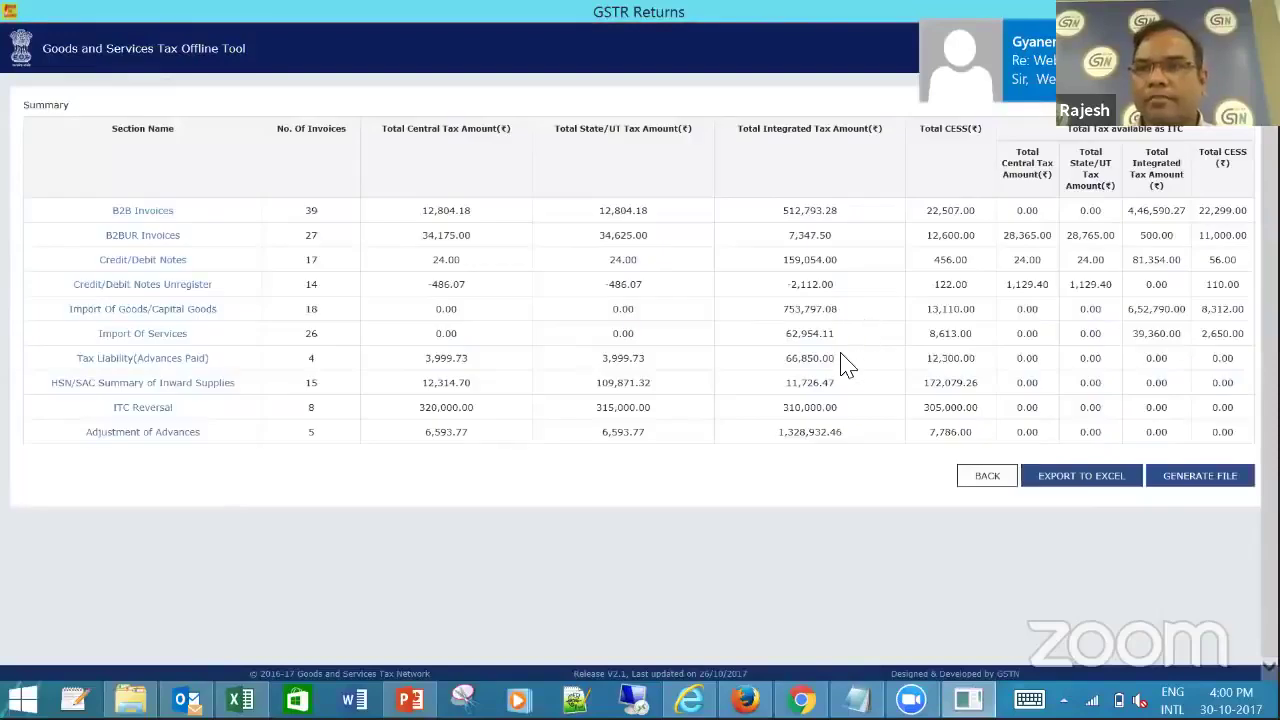
pyautogui.click(1060, 477)
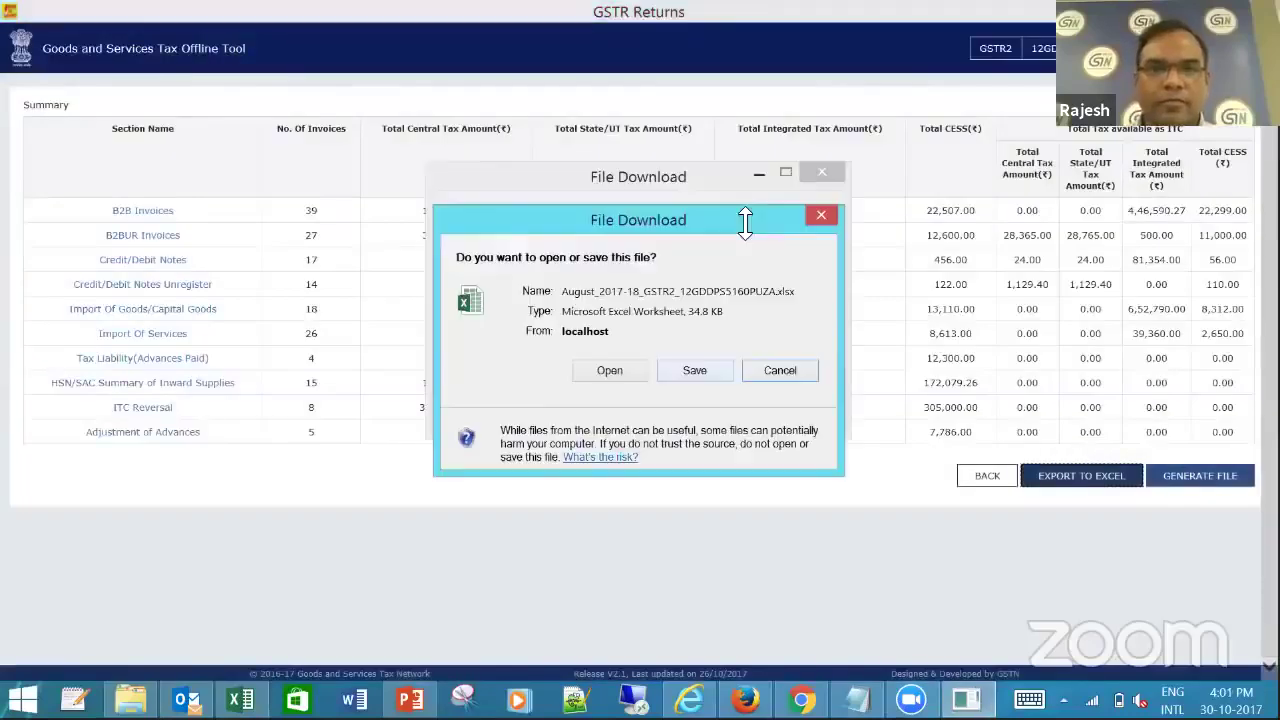
# Save the Excel export into MG105 and open the August 2017-18 GSTR2 workbook.
pyautogui.press('Return')
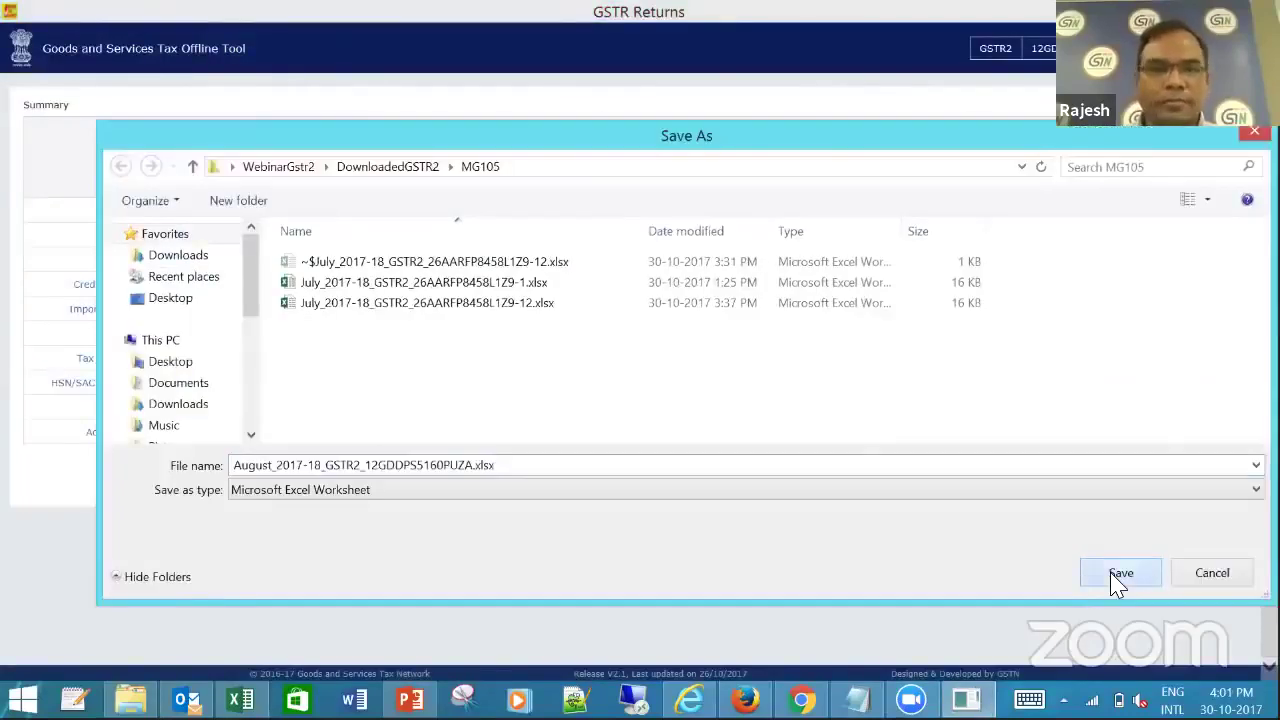
pyautogui.press('Return')
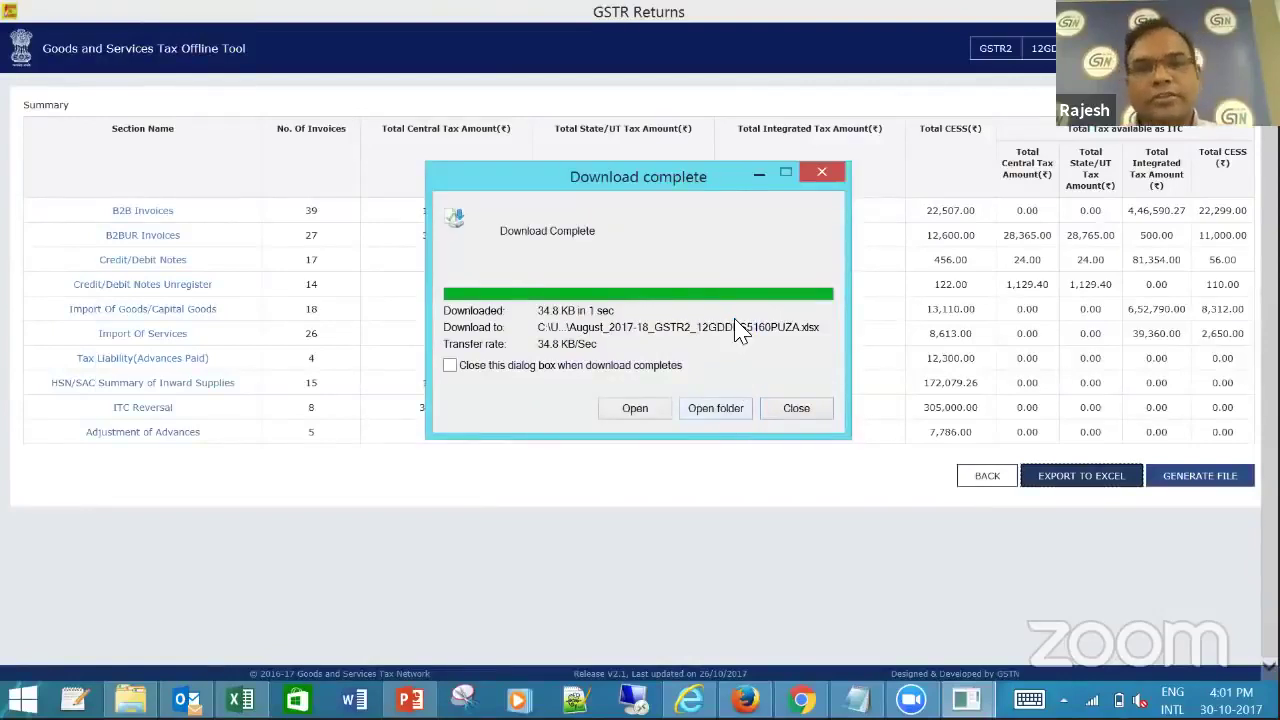
pyautogui.hotkey('alt', 'Tab')
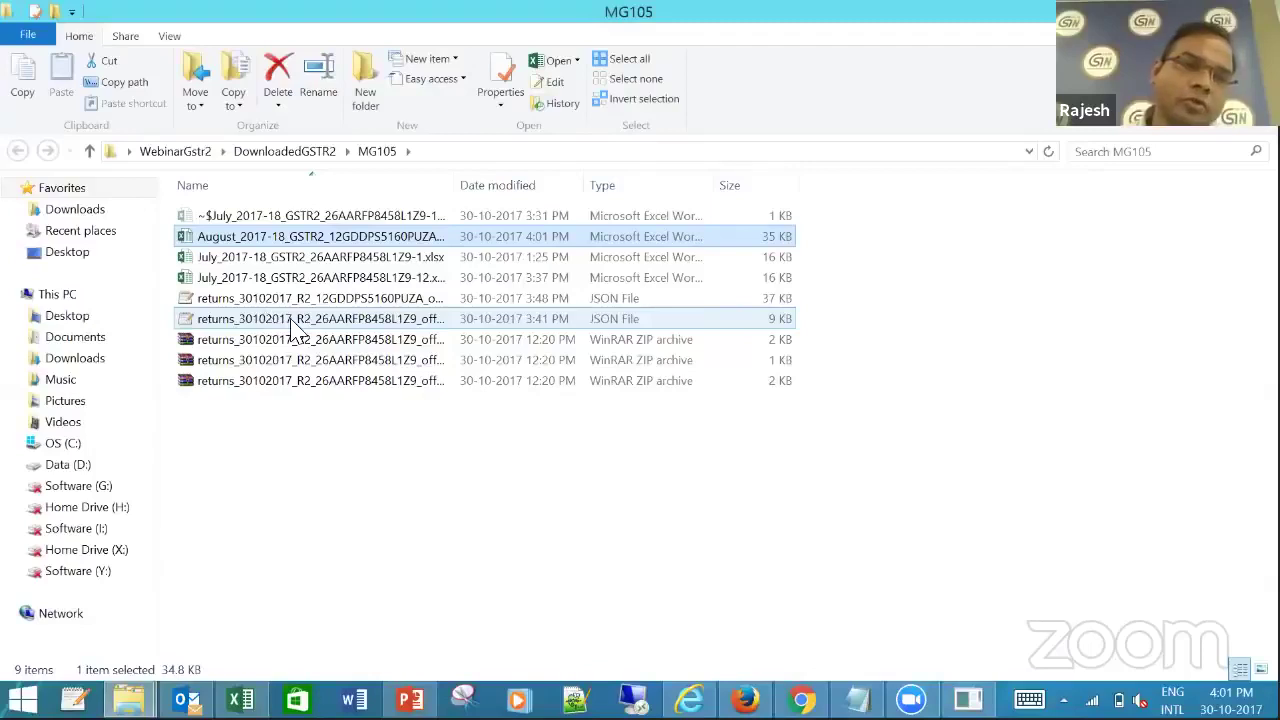
pyautogui.doubleClick(397, 237)
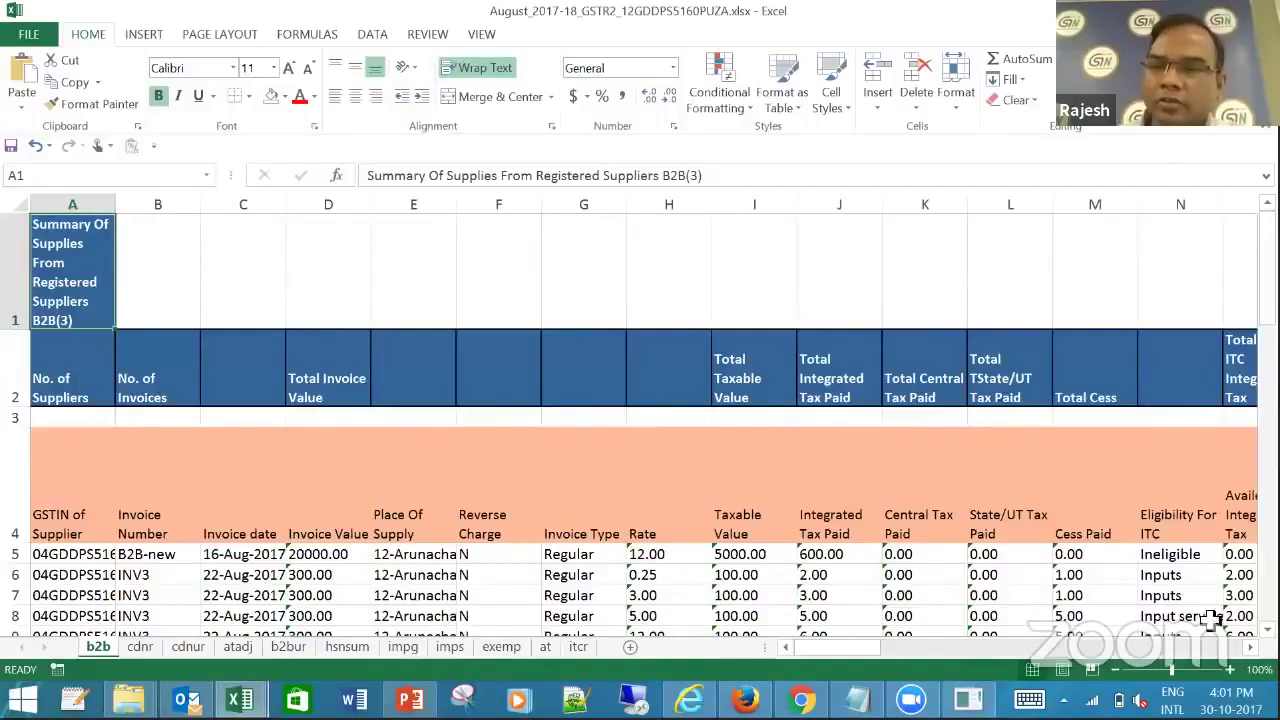
pyautogui.moveTo(1160, 672); pyautogui.dragTo(1157, 670)
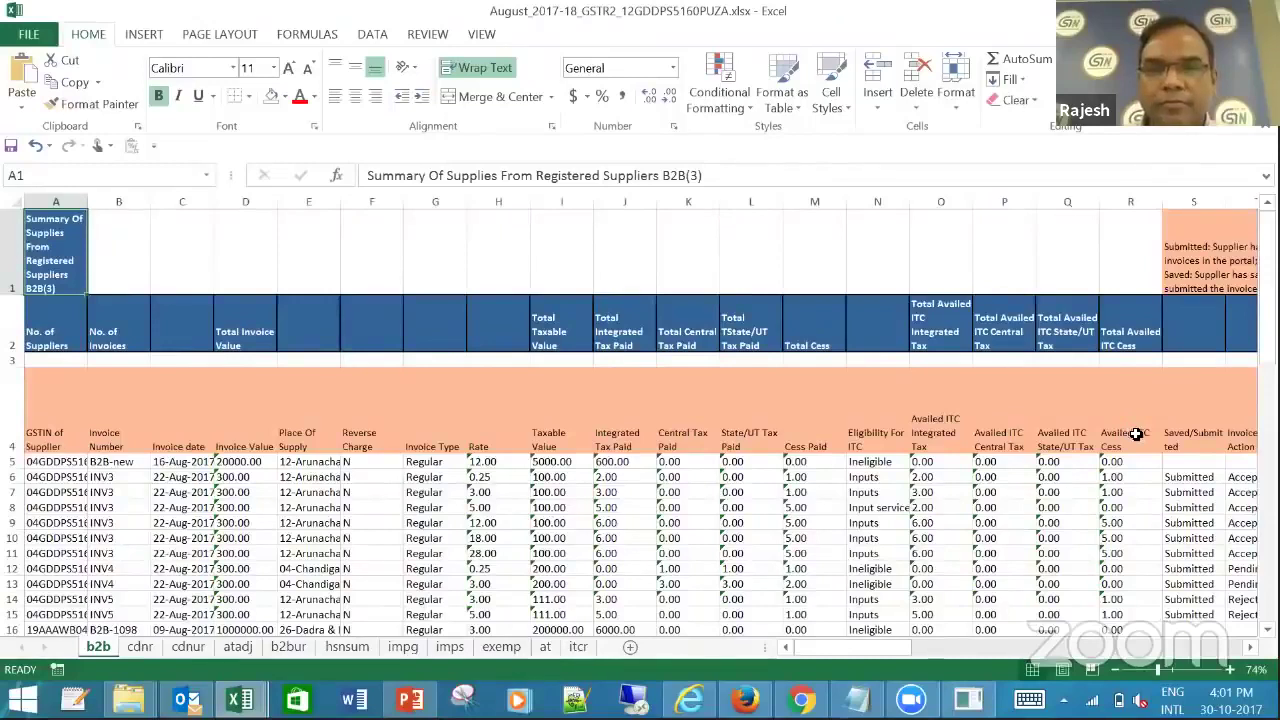
pyautogui.scroll(-2, 1136, 433)
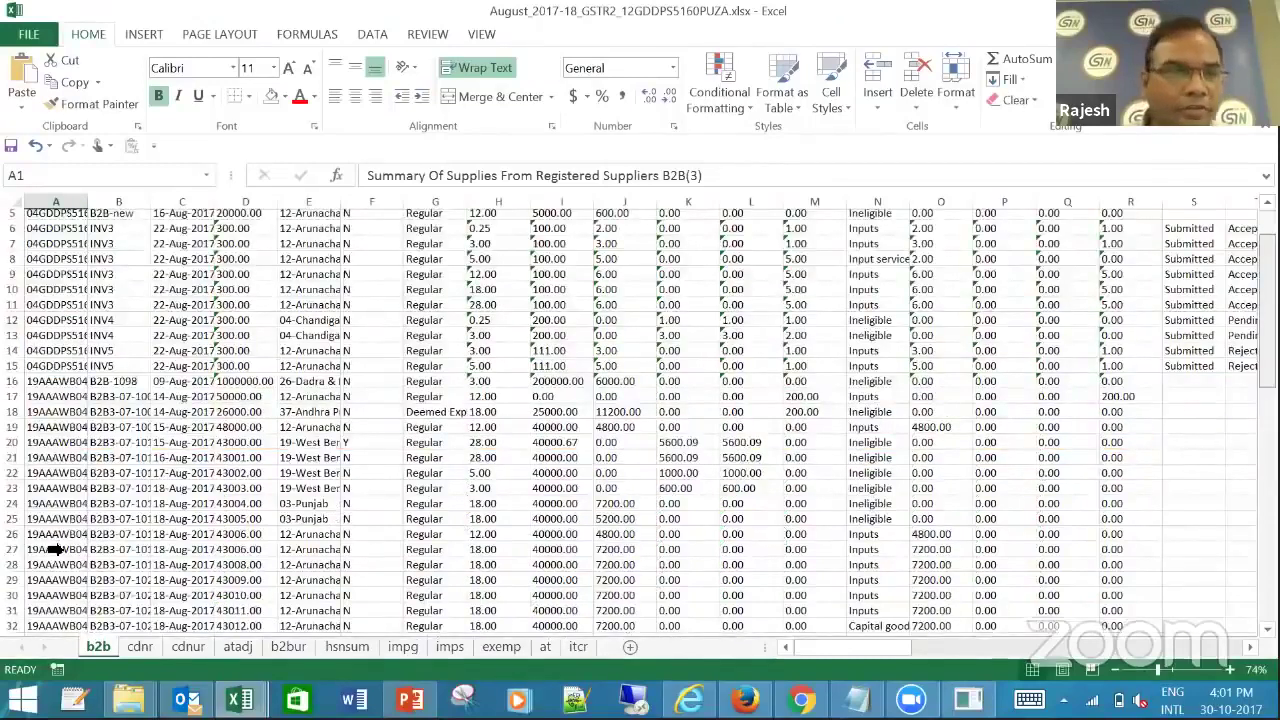
pyautogui.keyDown('ctrl'); pyautogui.scroll(-2, 82, 524); pyautogui.keyUp('ctrl')
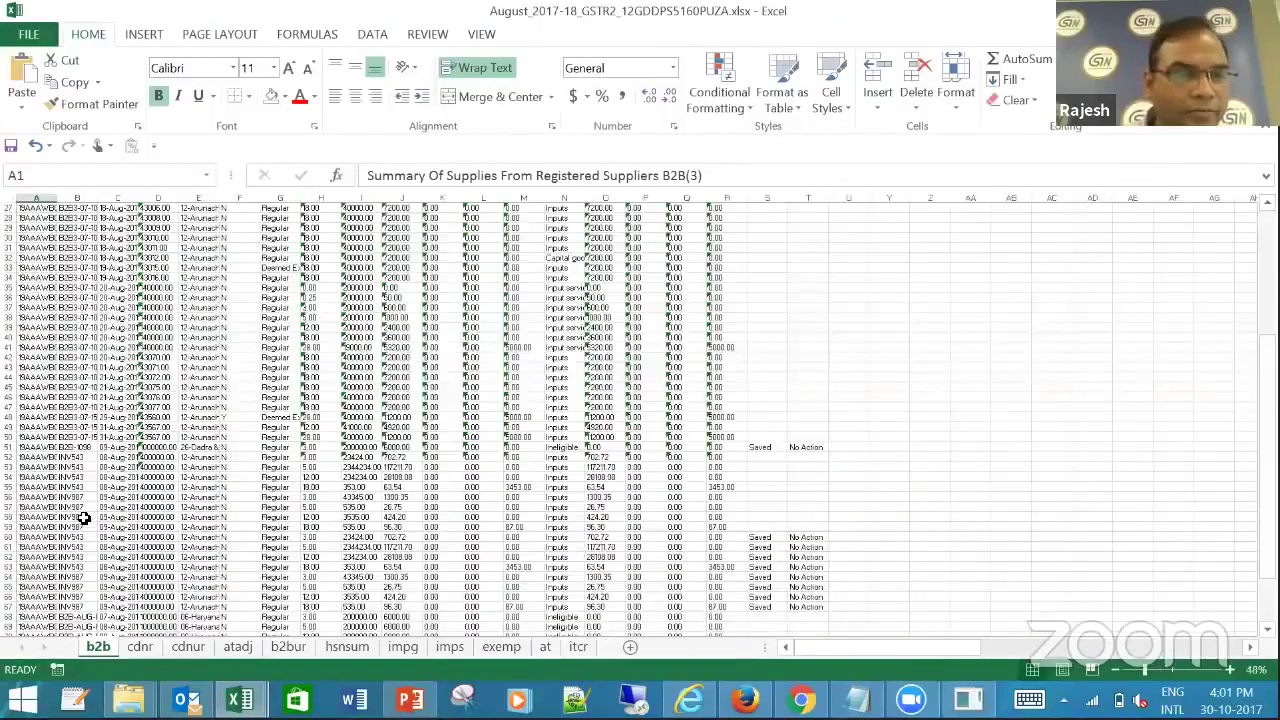
pyautogui.scroll(-2, 84, 522)
pyautogui.click(766, 517)
pyautogui.click(765, 507)
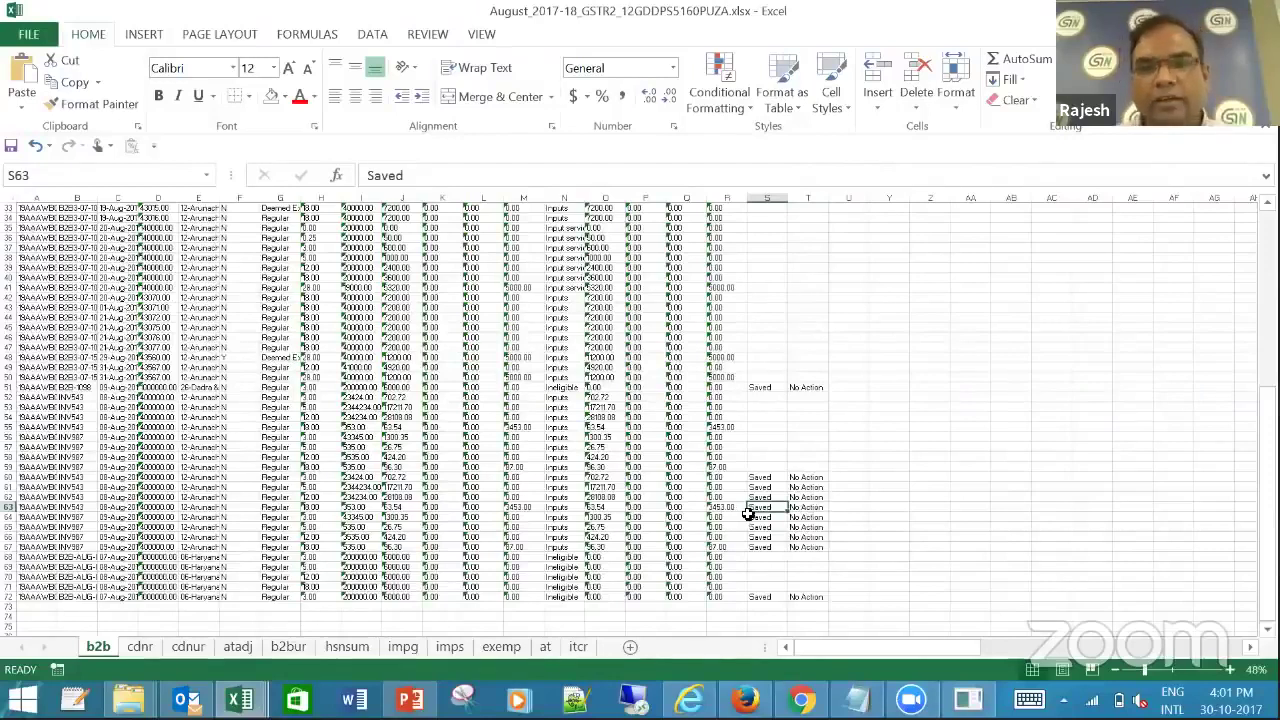
pyautogui.click(792, 507)
pyautogui.click(765, 507)
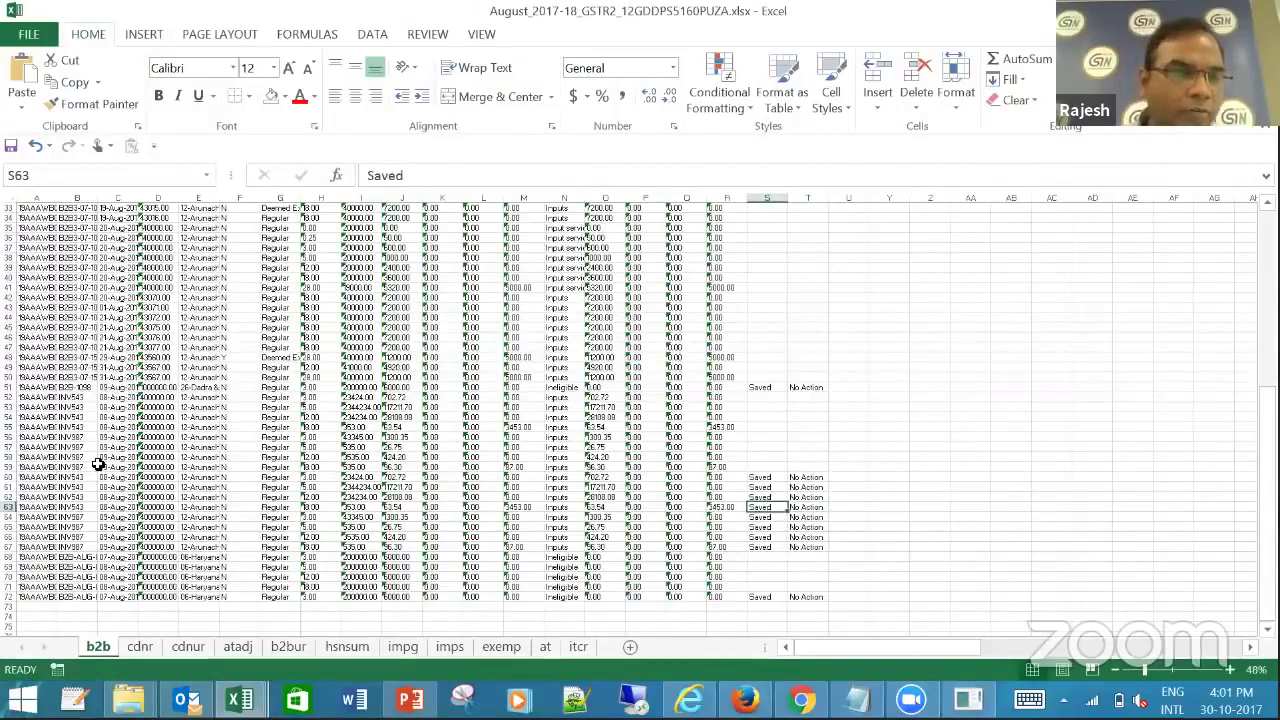
pyautogui.click(78, 437)
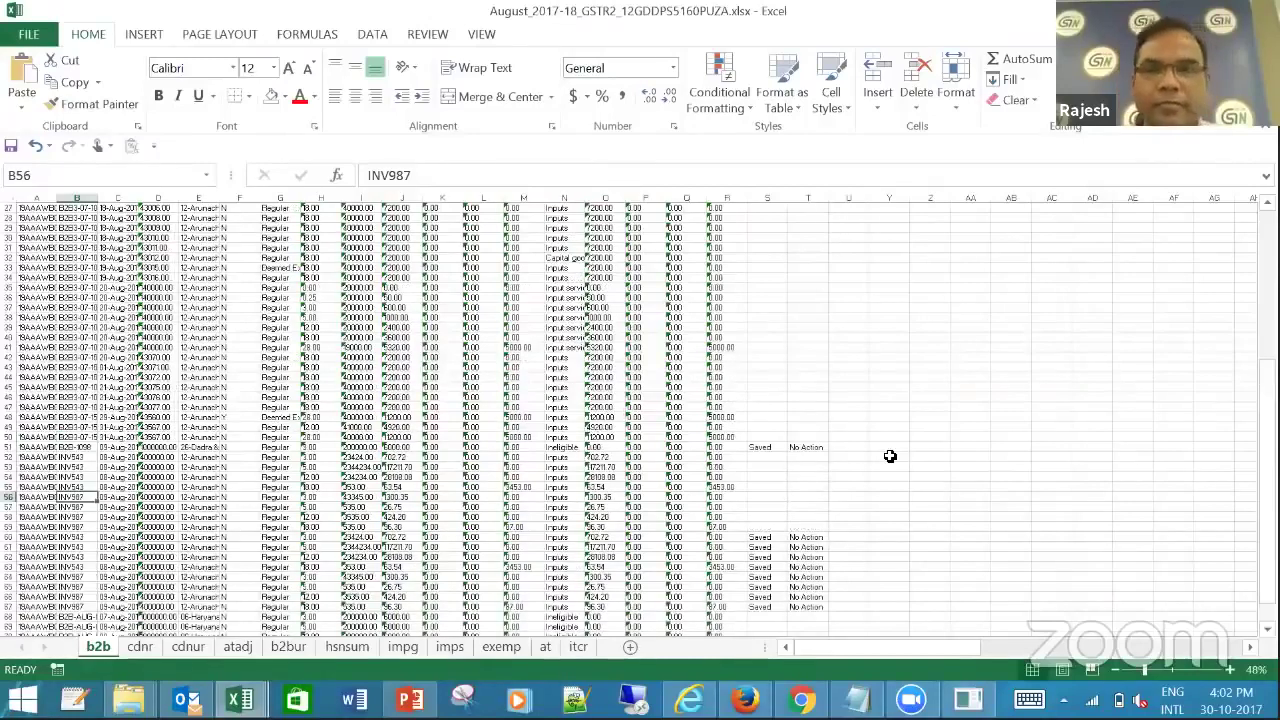
pyautogui.scroll(10, 889, 457)
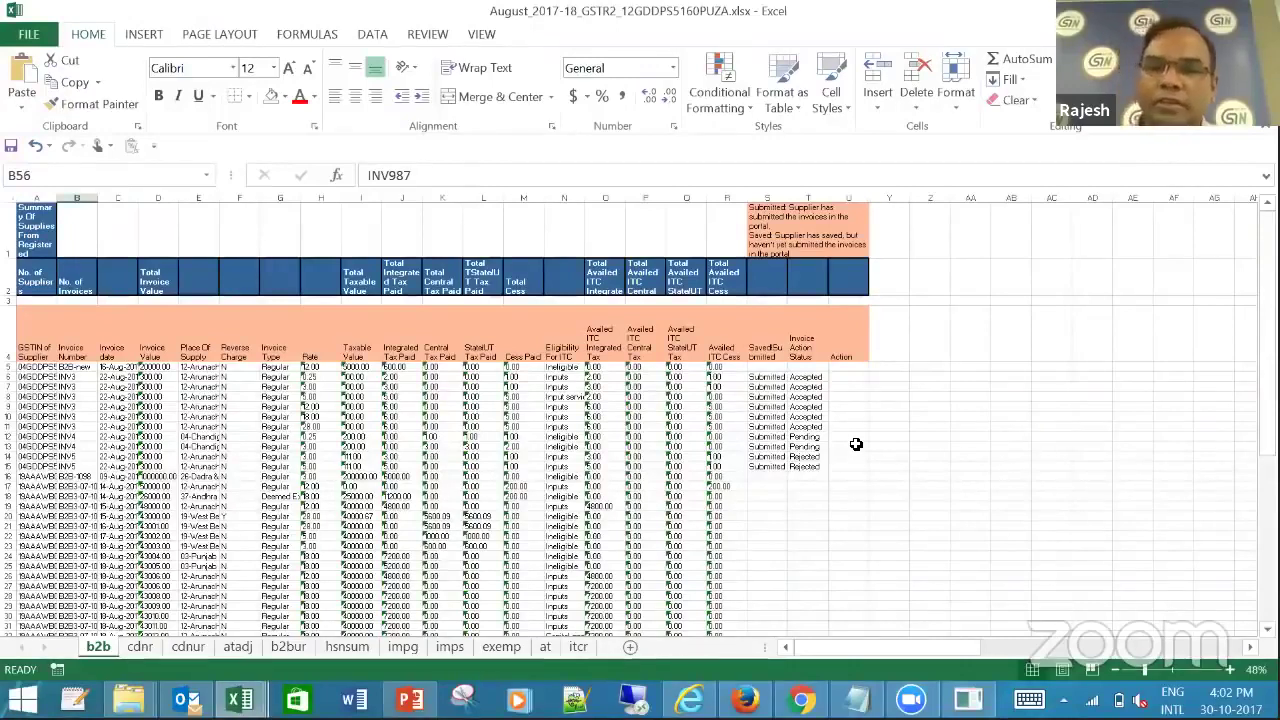
# Set the Action for rows 12 and 13 to Accept.
pyautogui.click(854, 438)
pyautogui.click(873, 440)
pyautogui.click(860, 444)
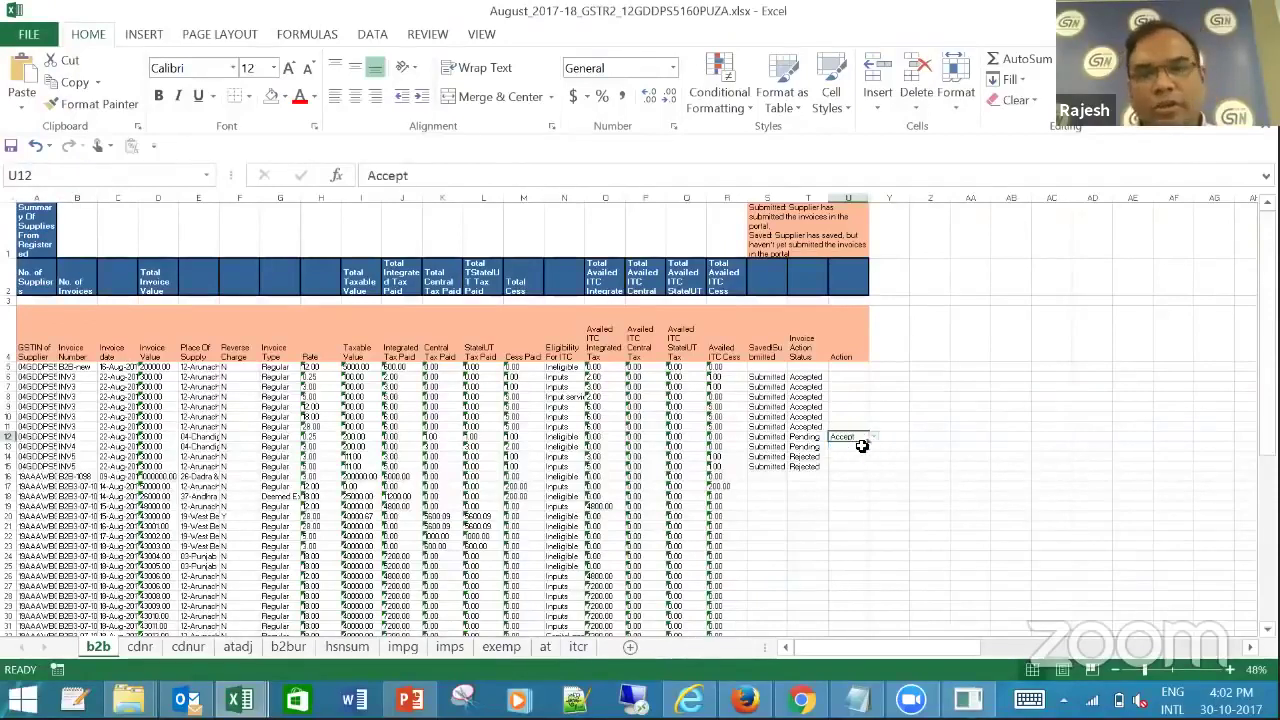
pyautogui.moveTo(866, 450); pyautogui.dragTo(864, 450)
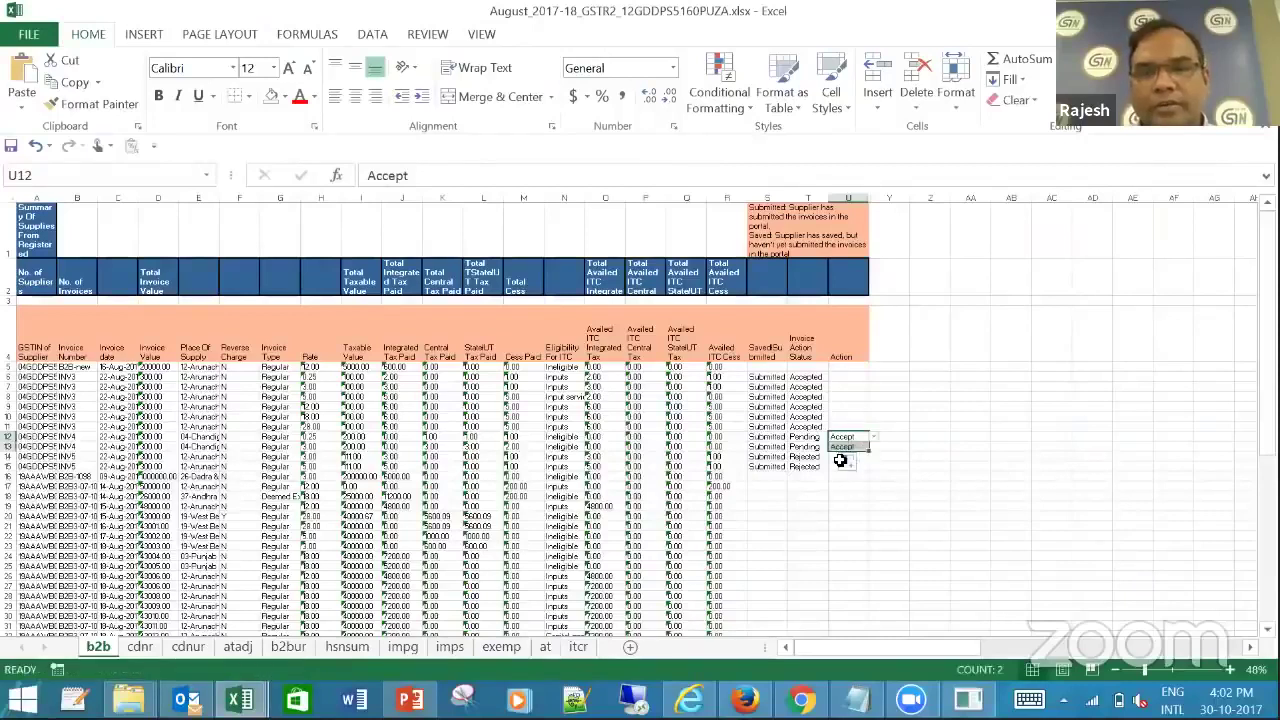
pyautogui.click(837, 506)
# Set rows 14 and 15 to Accept, then return to the GST Offline Tool.
pyautogui.click(845, 457)
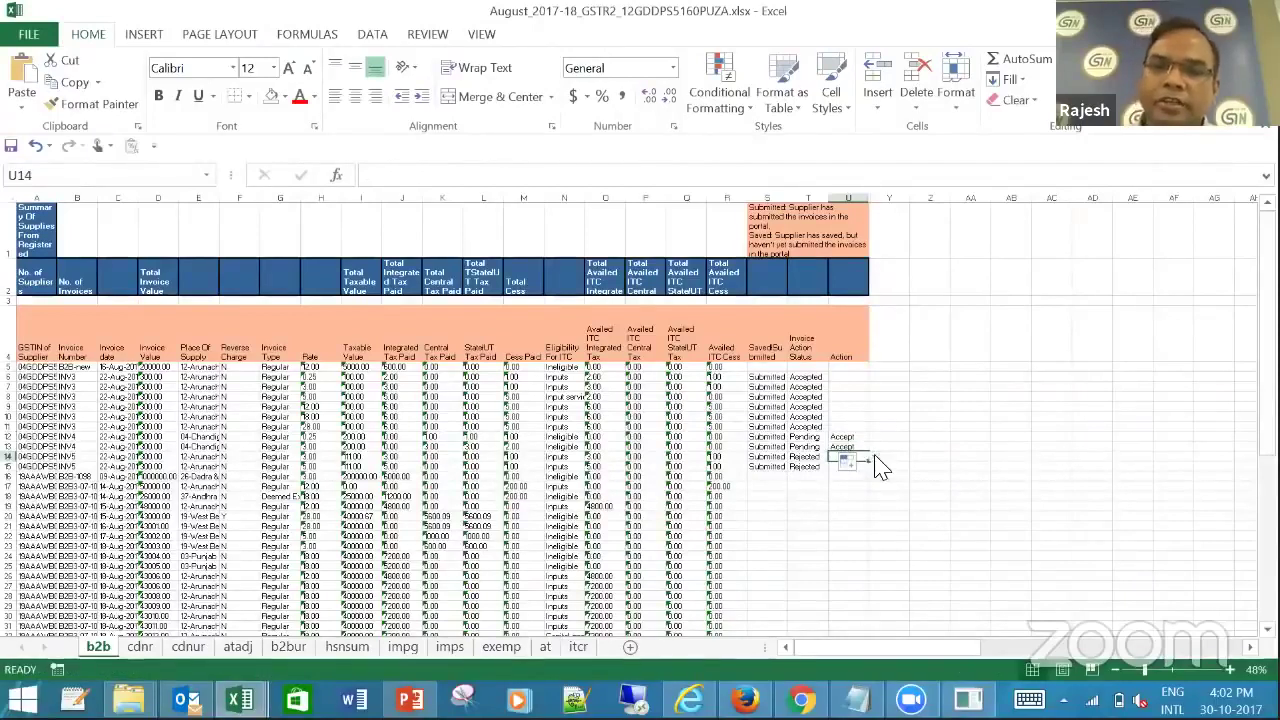
pyautogui.click(874, 458)
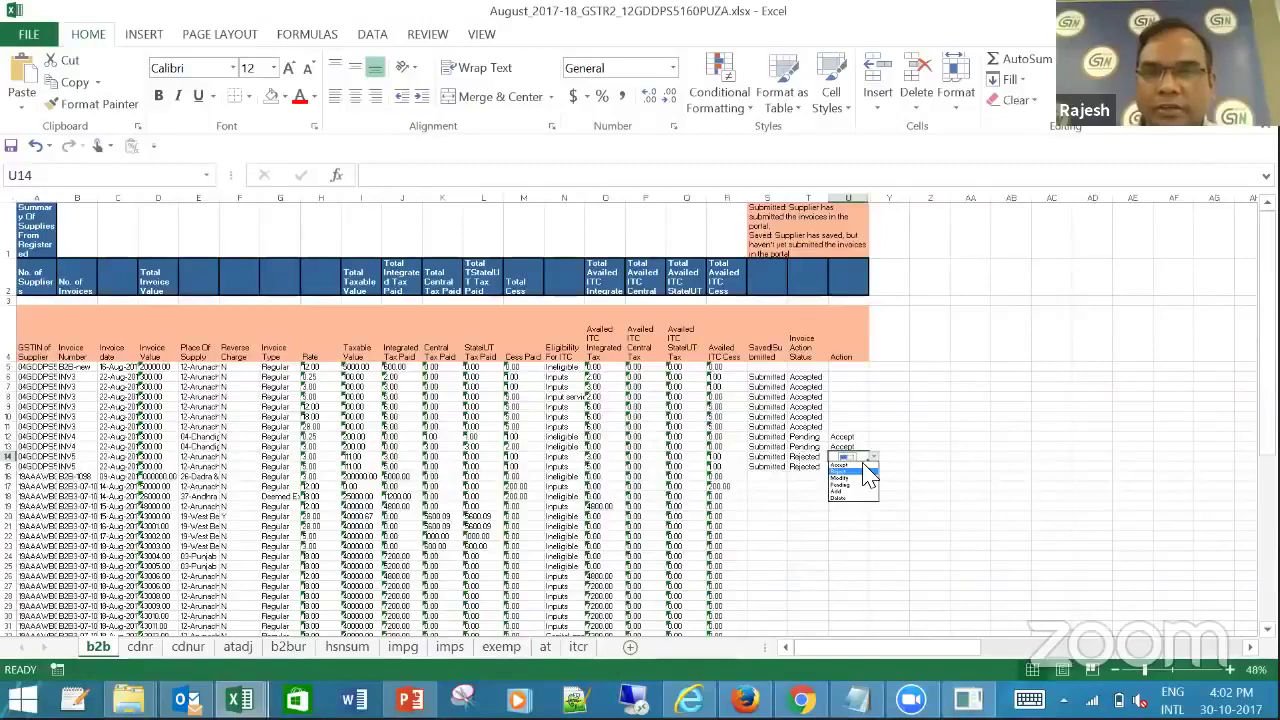
pyautogui.click(858, 465)
pyautogui.click(858, 486)
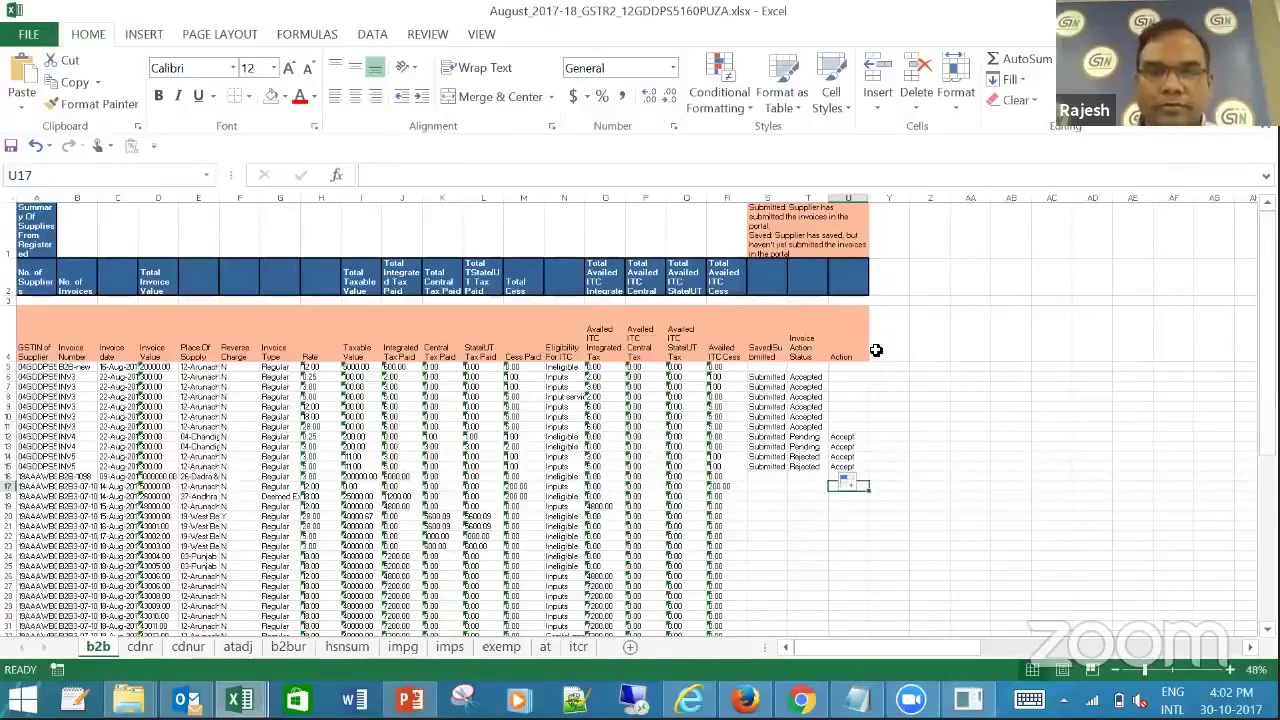
pyautogui.scroll(-7, 848, 346)
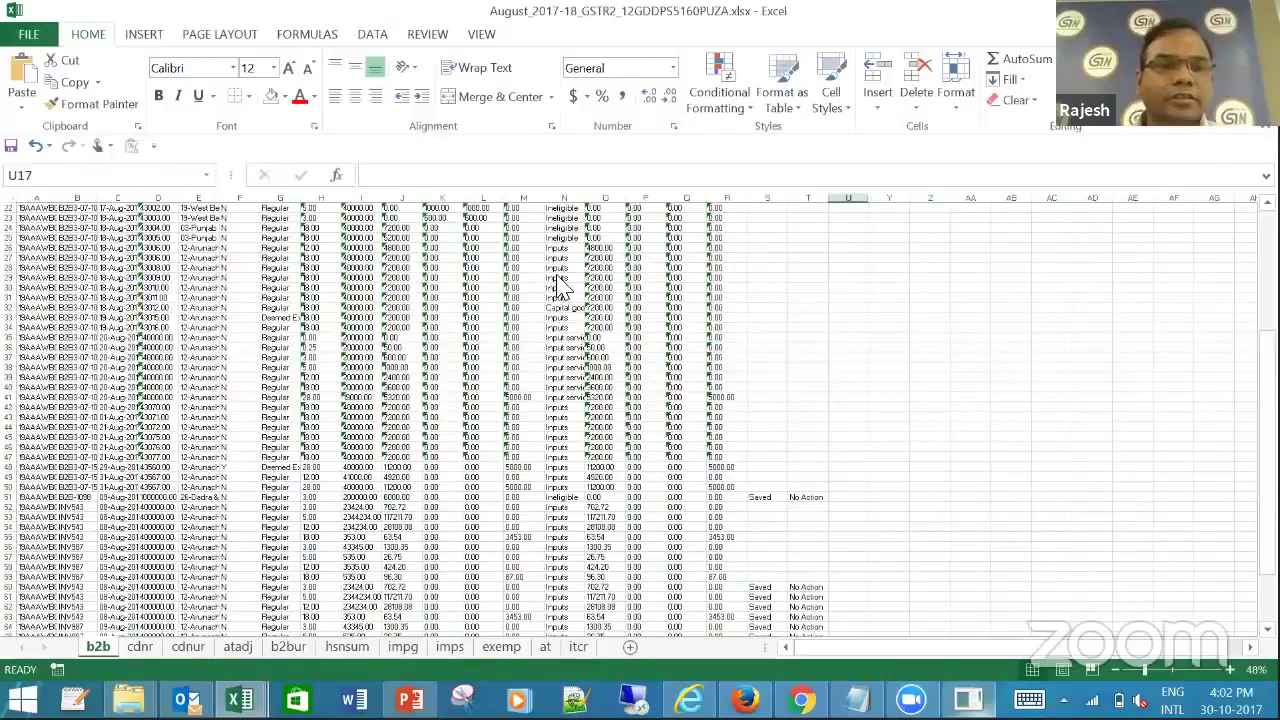
pyautogui.hotkey('alt', 'Tab')
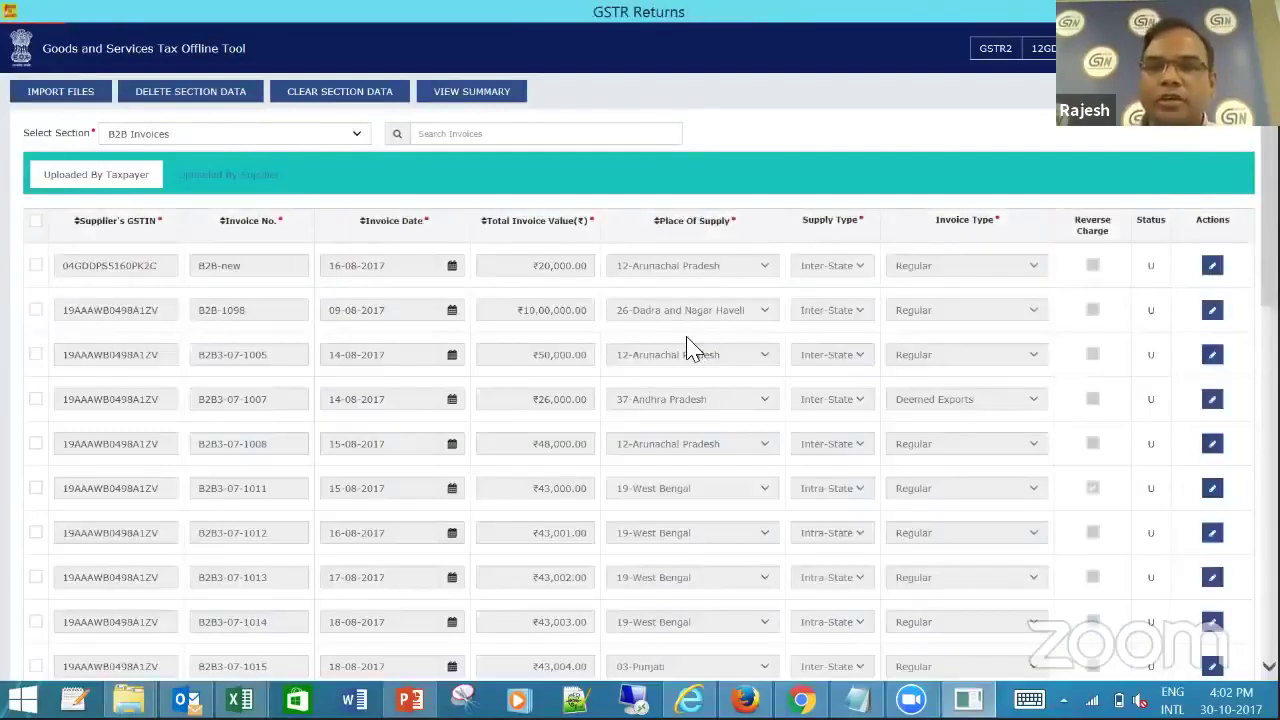
# Start a new B2B invoice row with the last supplier's GSTIN and invoice number 123.
pyautogui.scroll(-8, 654, 526)
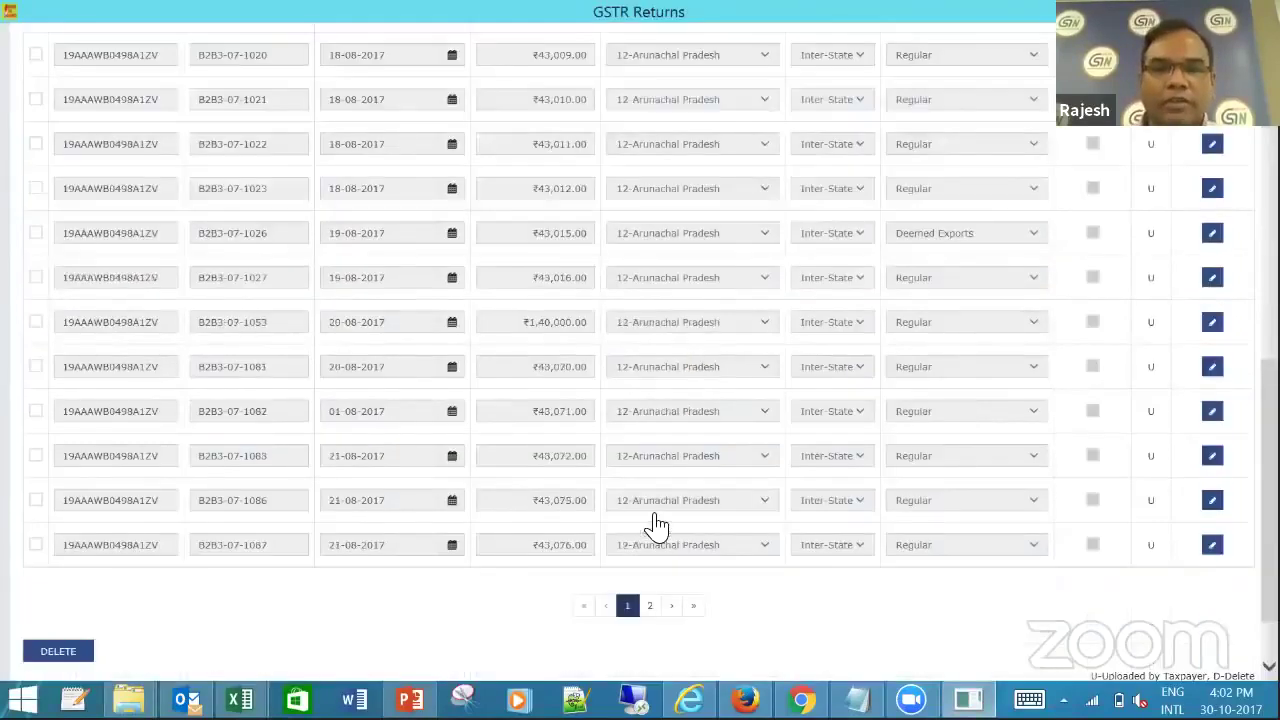
pyautogui.scroll(-2, 300, 512)
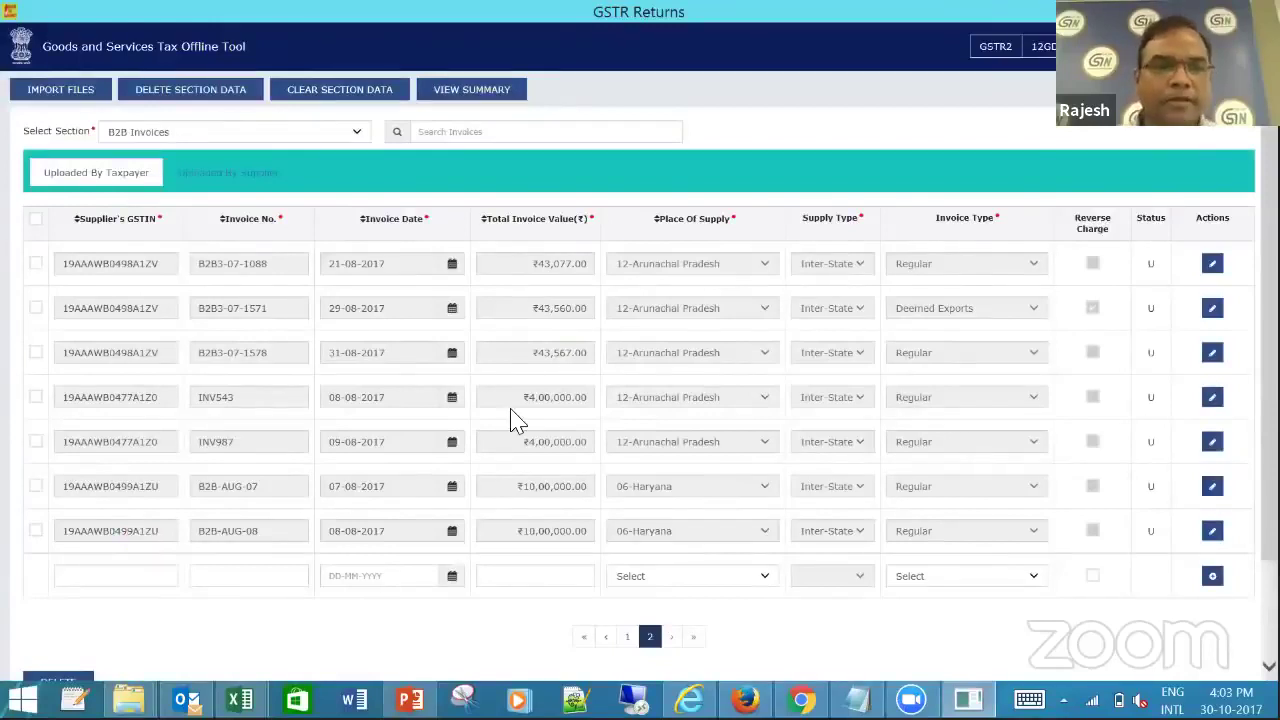
pyautogui.doubleClick(148, 531)
pyautogui.hotkey('ctrl', 'c')
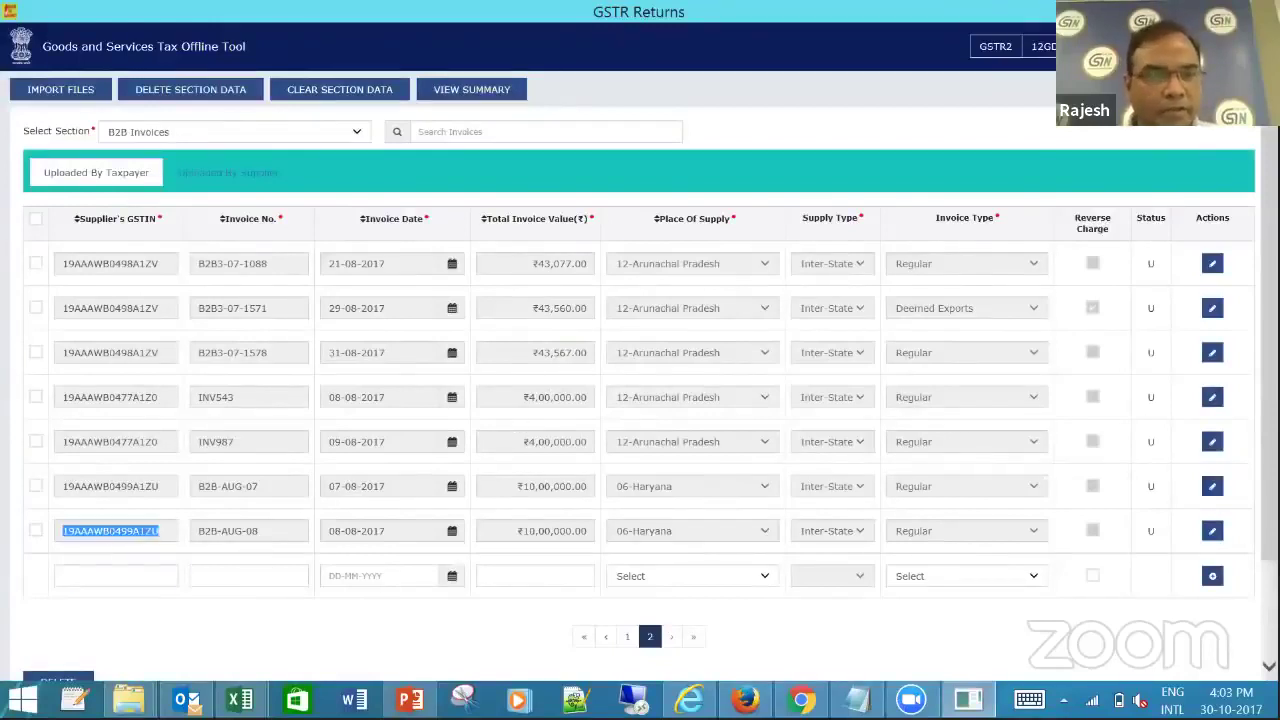
pyautogui.click(170, 576)
pyautogui.hotkey('ctrl', 'v')
pyautogui.press('Tab')
pyautogui.write('123')
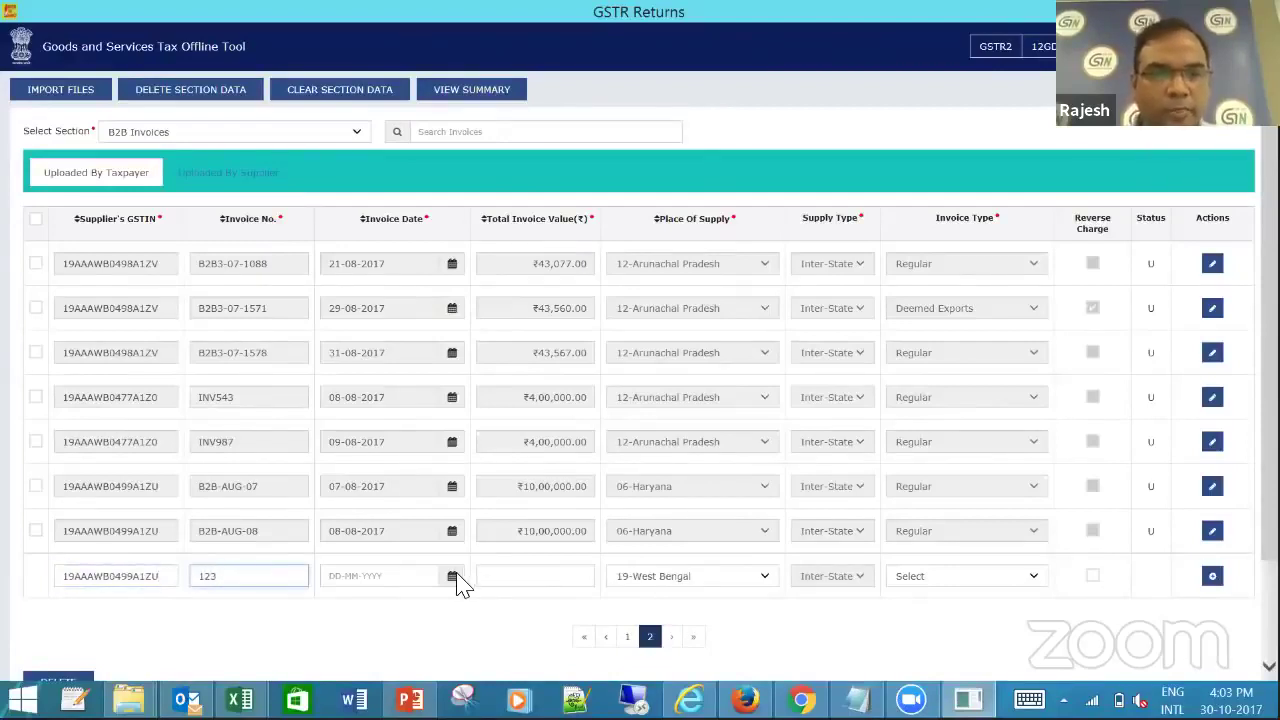
pyautogui.click(452, 577)
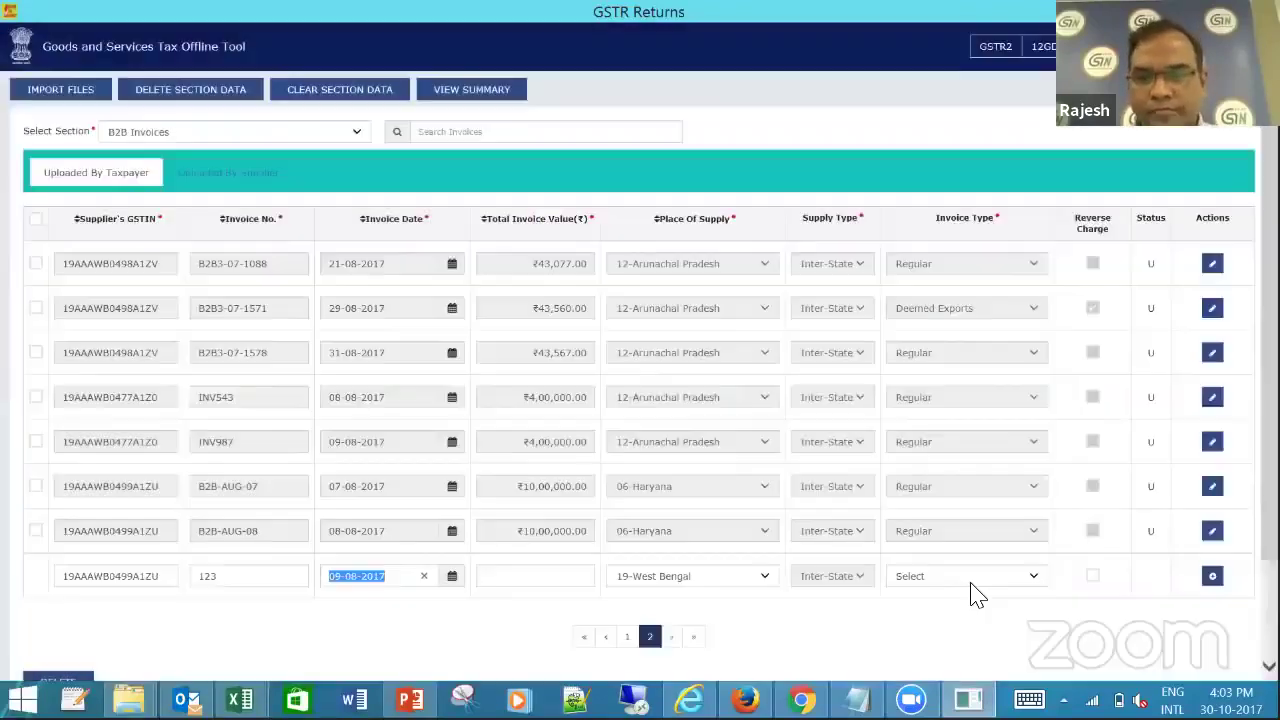
pyautogui.click(965, 577)
pyautogui.click(960, 584)
pyautogui.click(1212, 577)
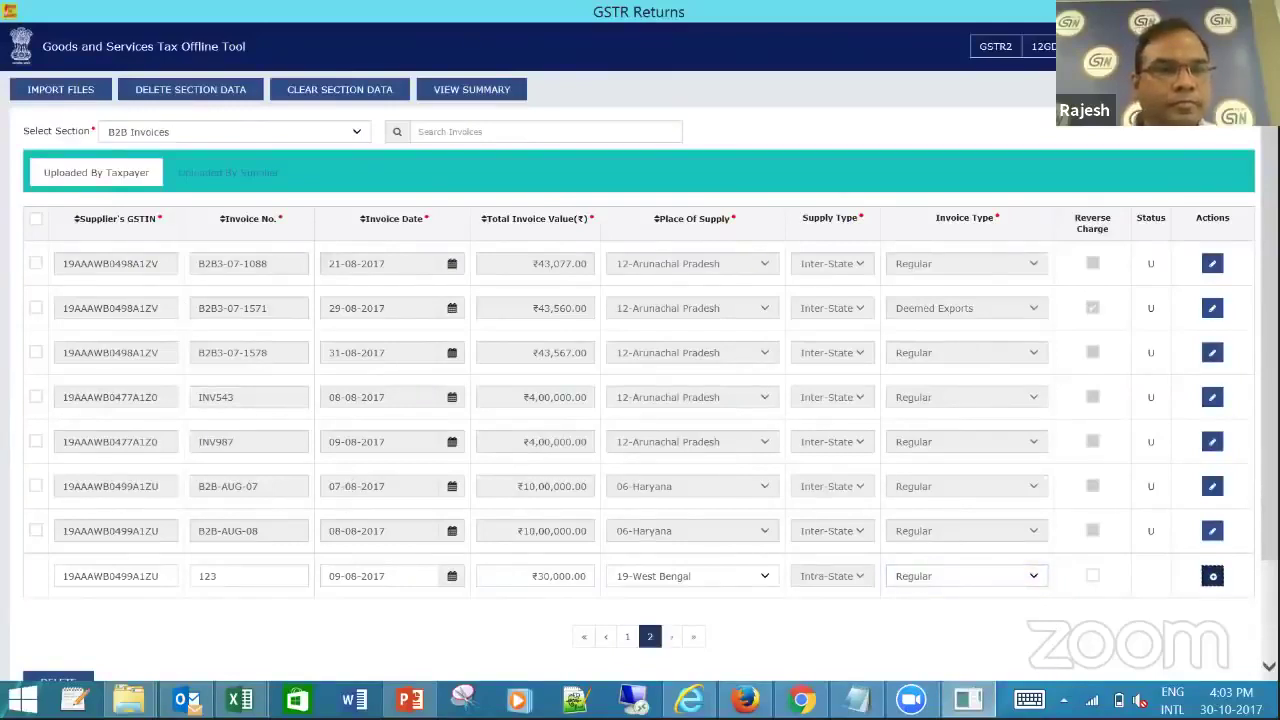
pyautogui.click(160, 295)
pyautogui.write('7000')
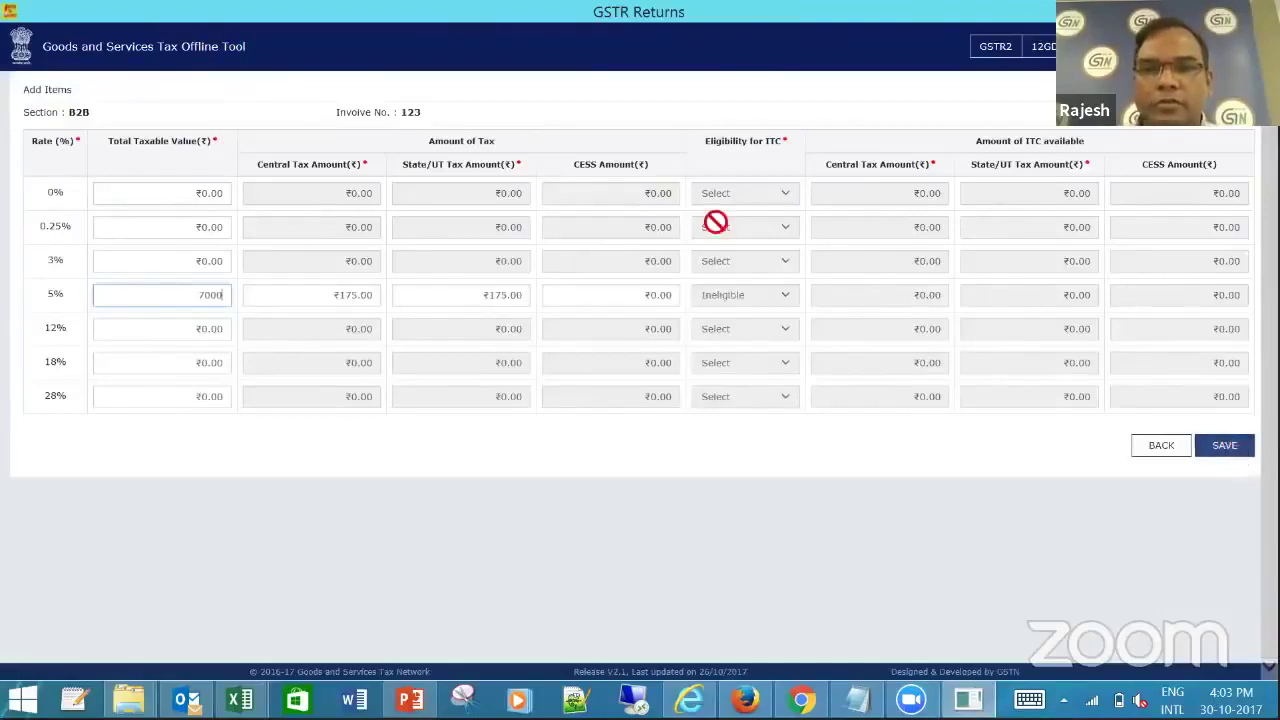
# Save the 5% item of 7000 to add invoice 123 to the B2B list.
pyautogui.click(783, 287)
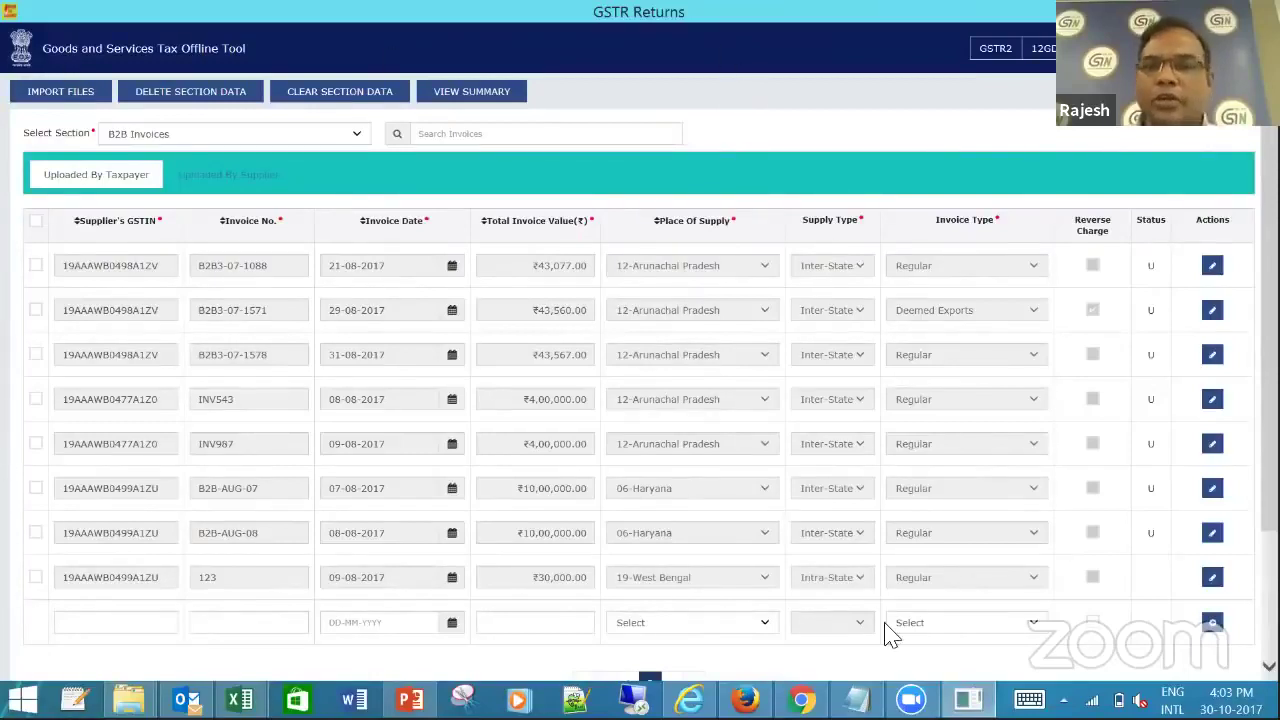
# Begin an Excel import from the WebinarGstr2 folder, then cancel it.
pyautogui.click(72, 95)
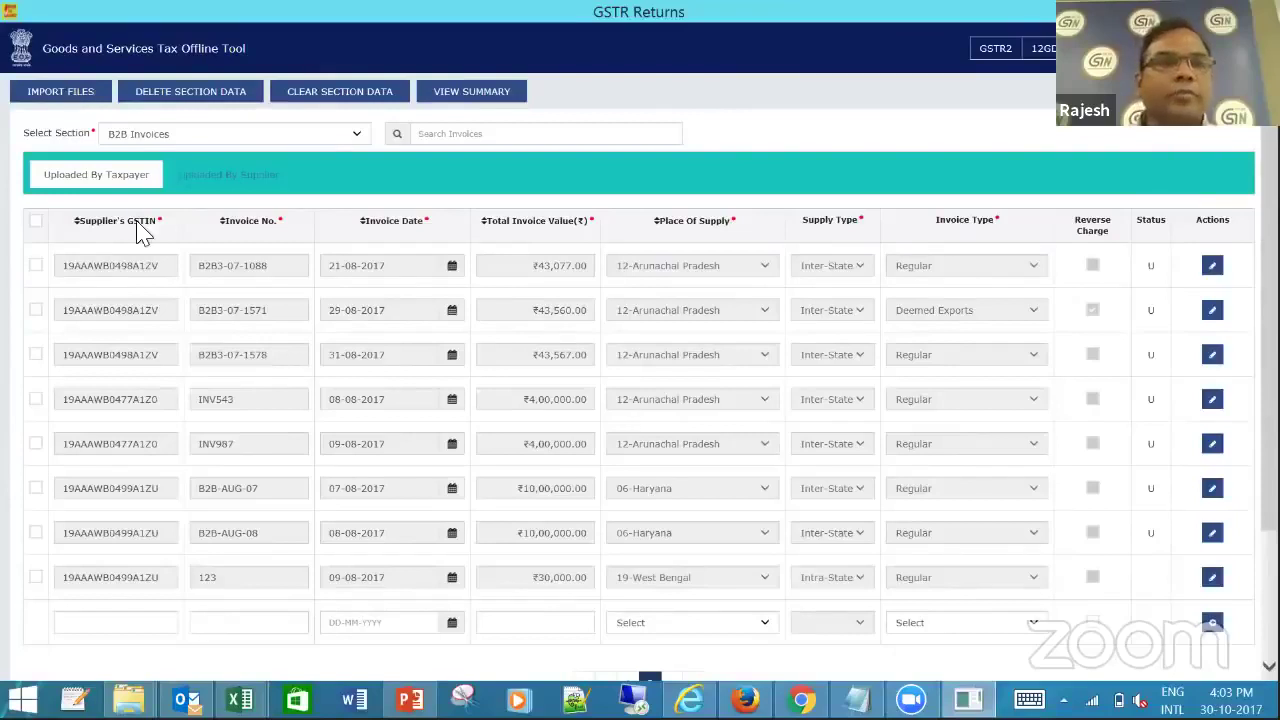
pyautogui.click(100, 201)
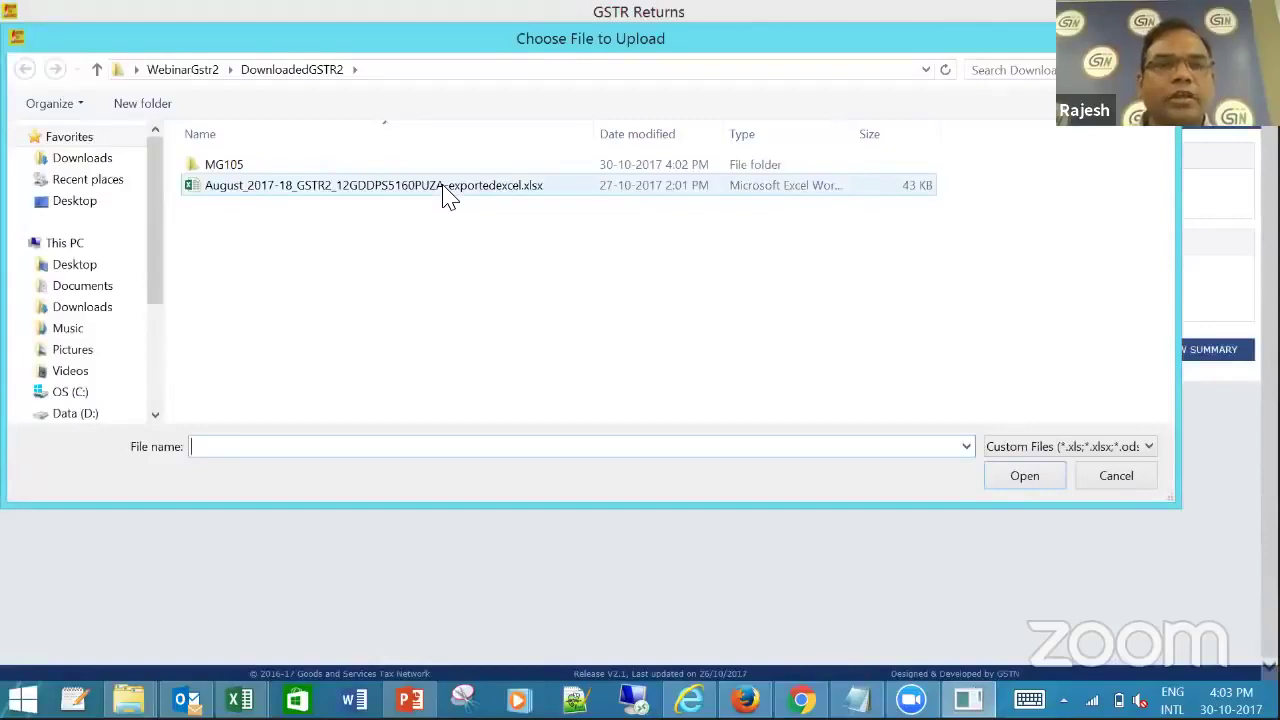
pyautogui.click(182, 69)
pyautogui.click(366, 228)
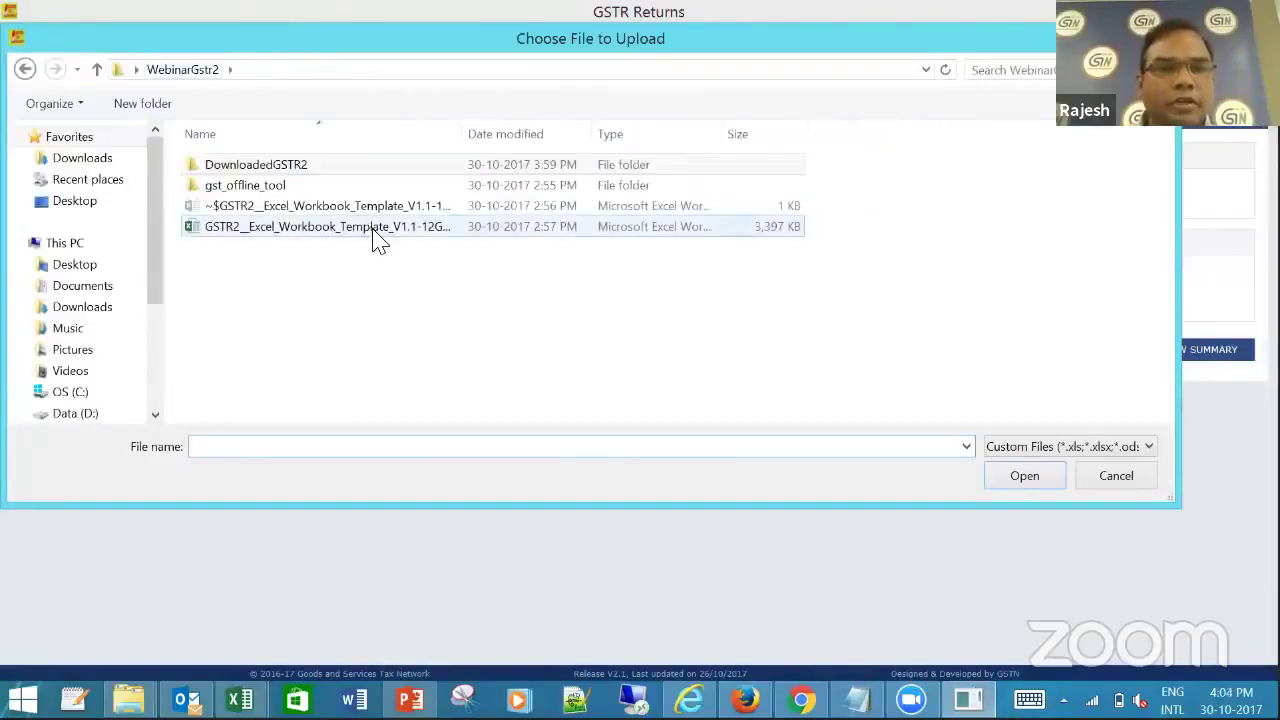
pyautogui.click(1145, 490)
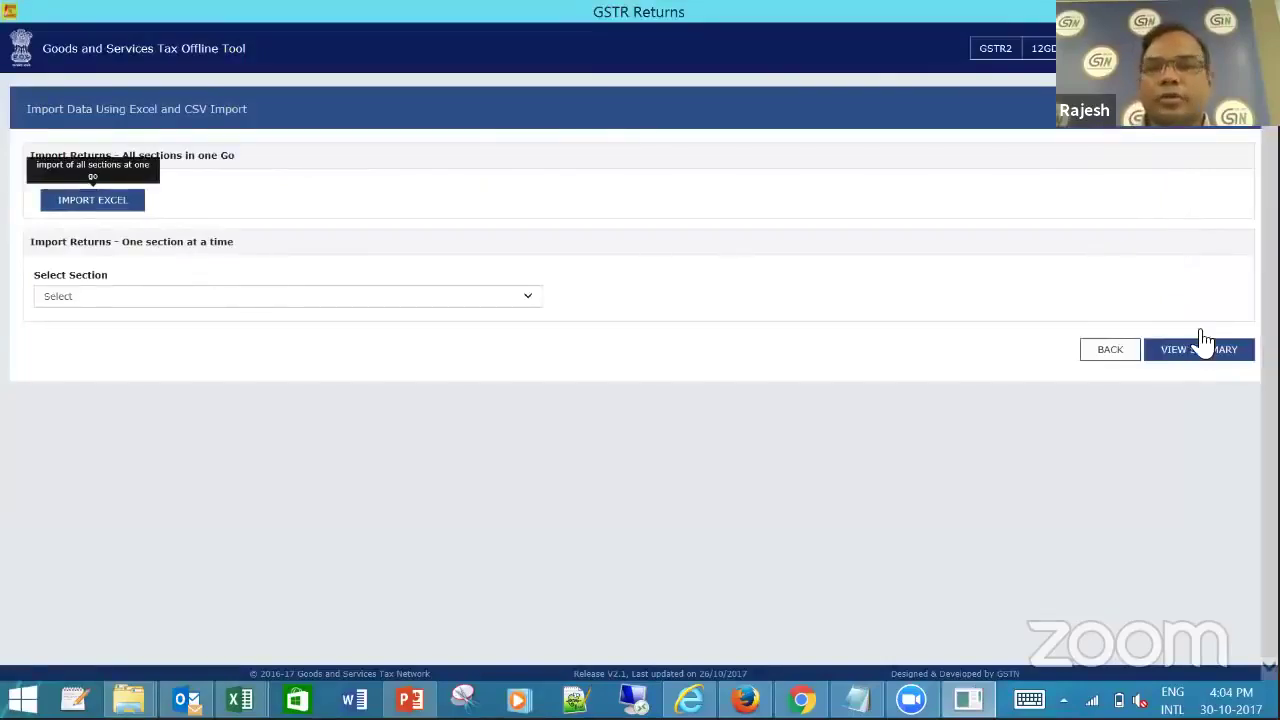
# View the 40-invoice summary, export it to Excel, and switch to the August GSTR2 workbook.
pyautogui.click(1170, 355)
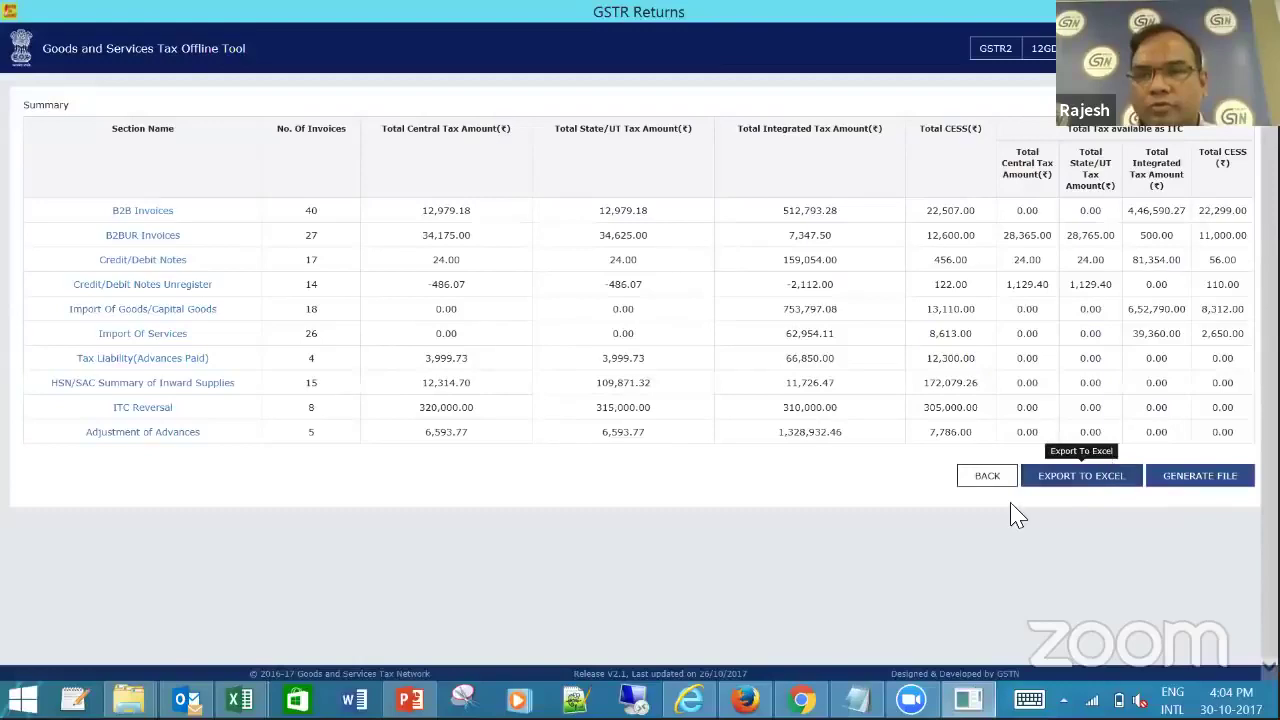
pyautogui.click(1072, 484)
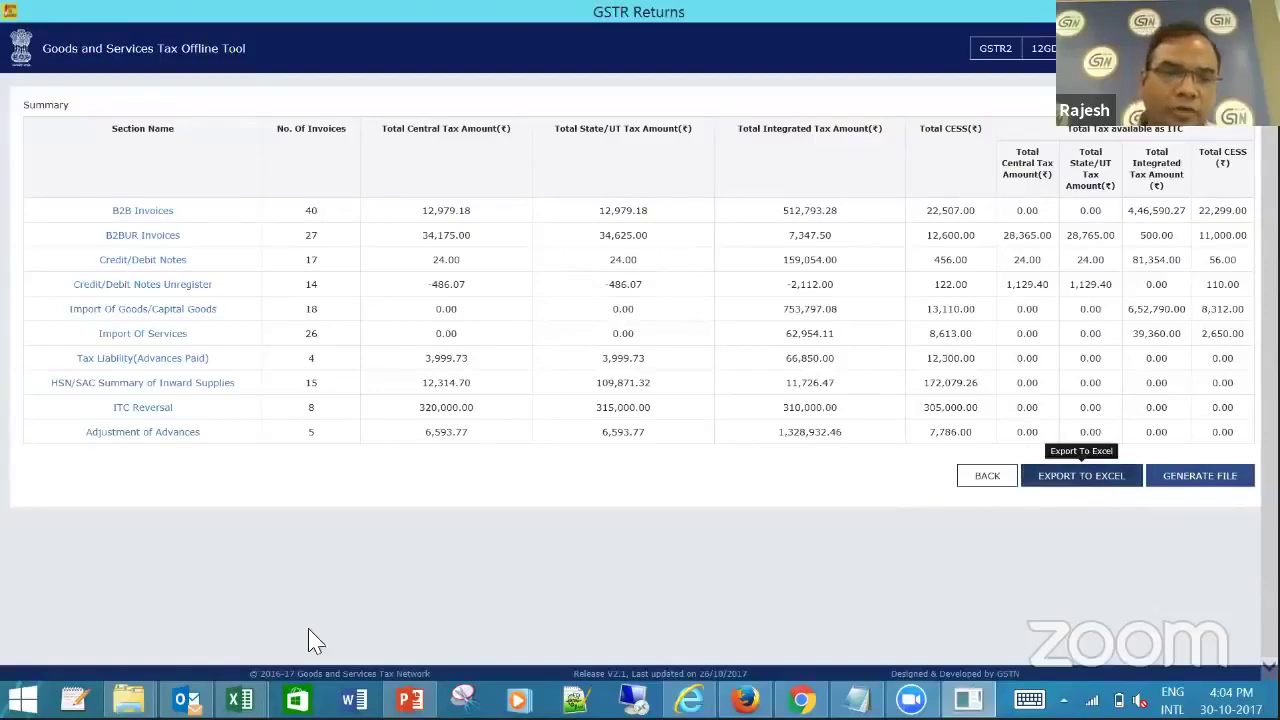
pyautogui.press('super+4')
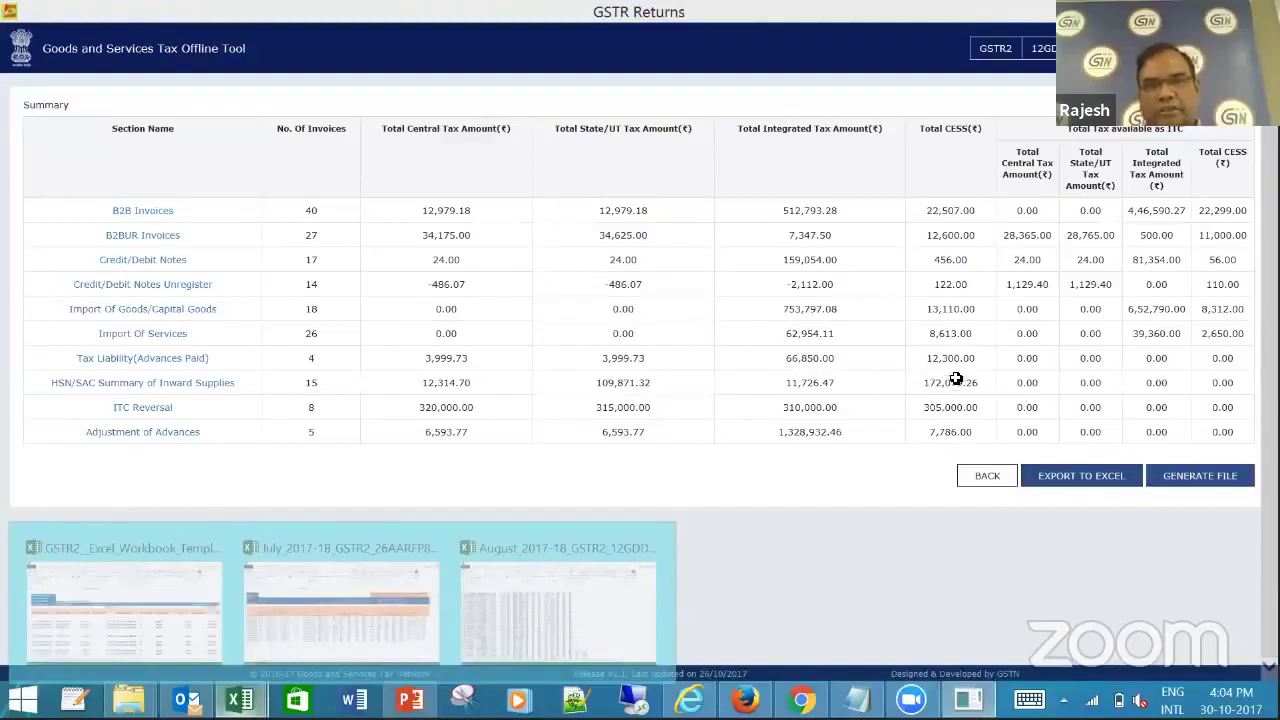
pyautogui.press('super+4')
pyautogui.scroll(7, 952, 414)
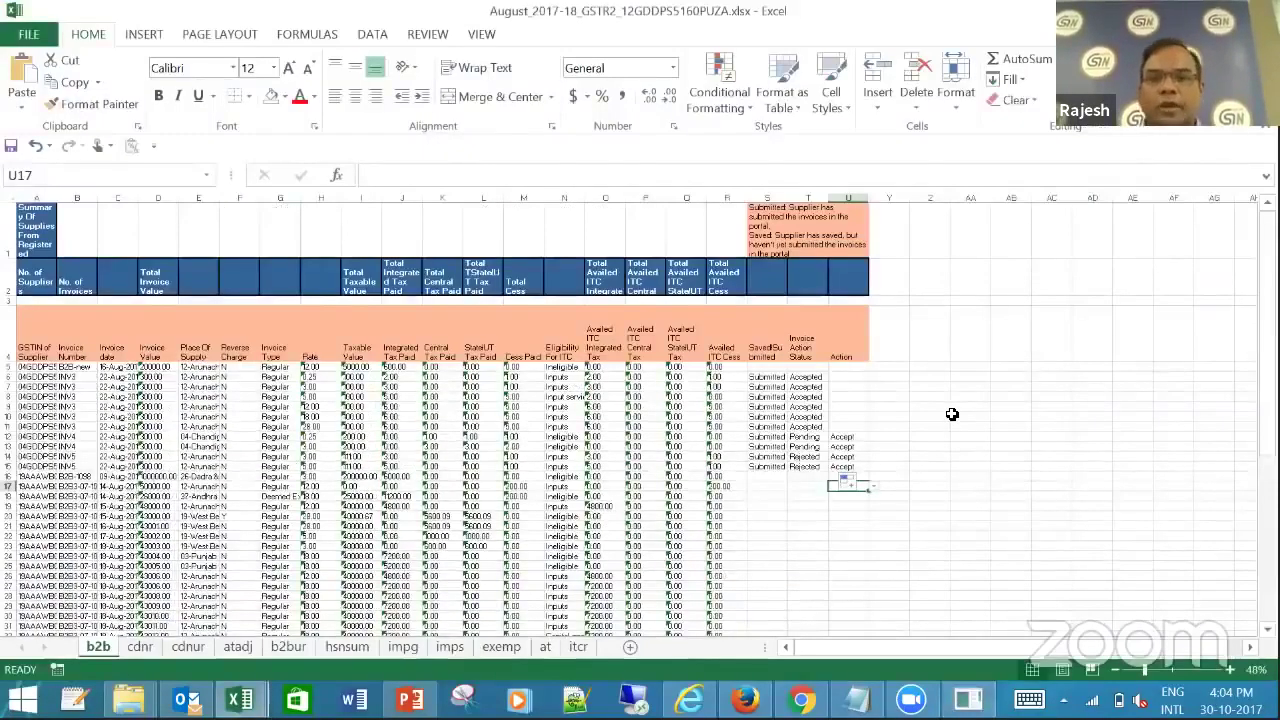
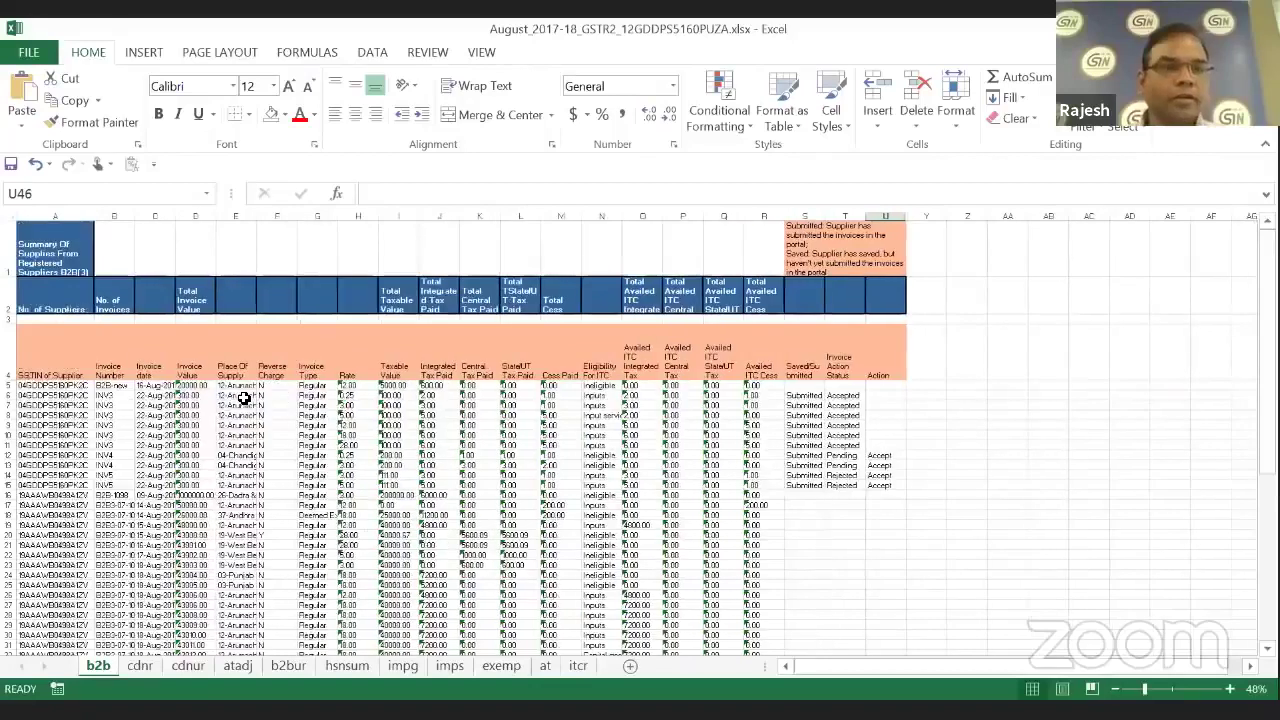
# Jump from A18 to the last invoice row and open A72's supplier GSTIN for editing.
pyautogui.scroll(-3, 358, 473)
pyautogui.scroll(3, 358, 473)
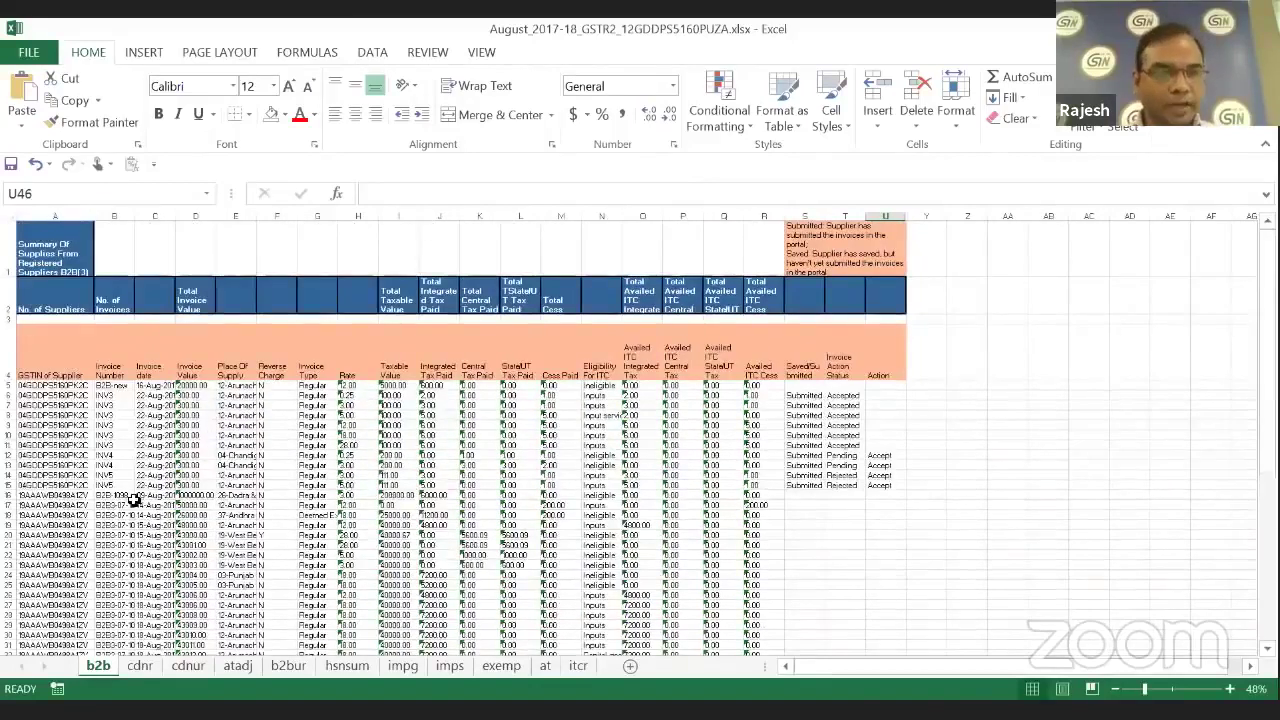
pyautogui.click(80, 515)
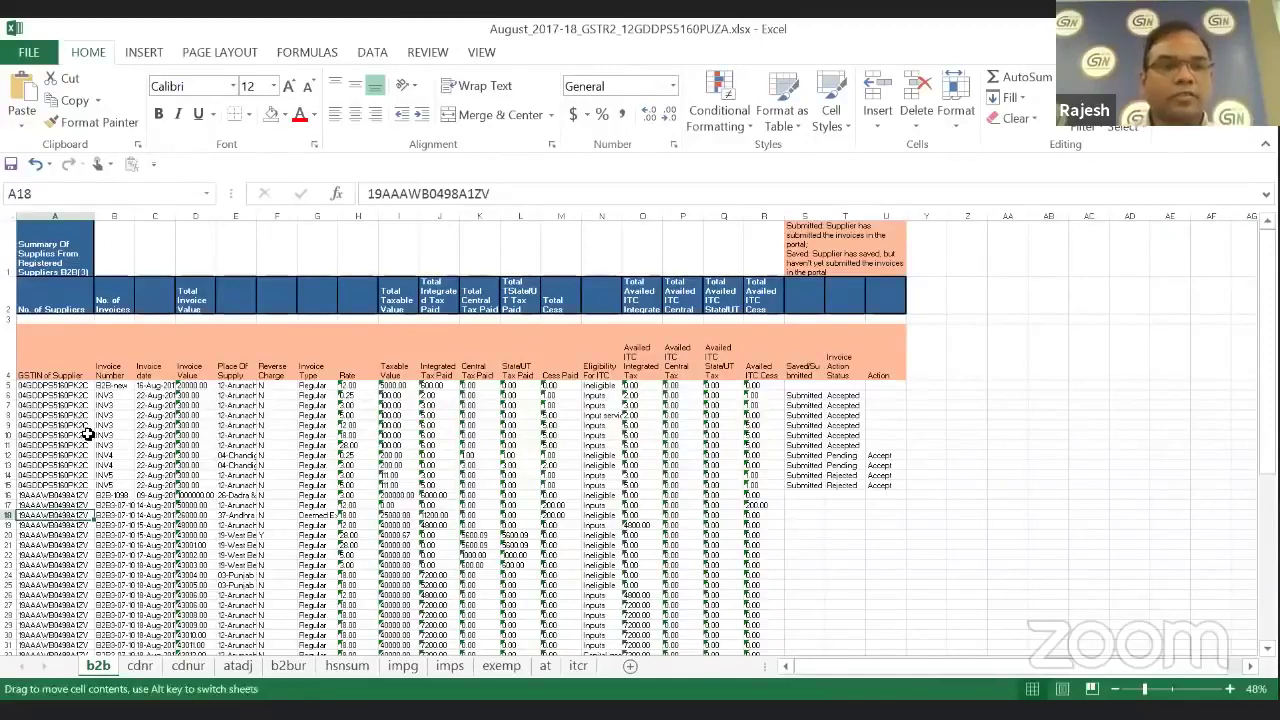
pyautogui.hotkey('ctrl', 'Down')
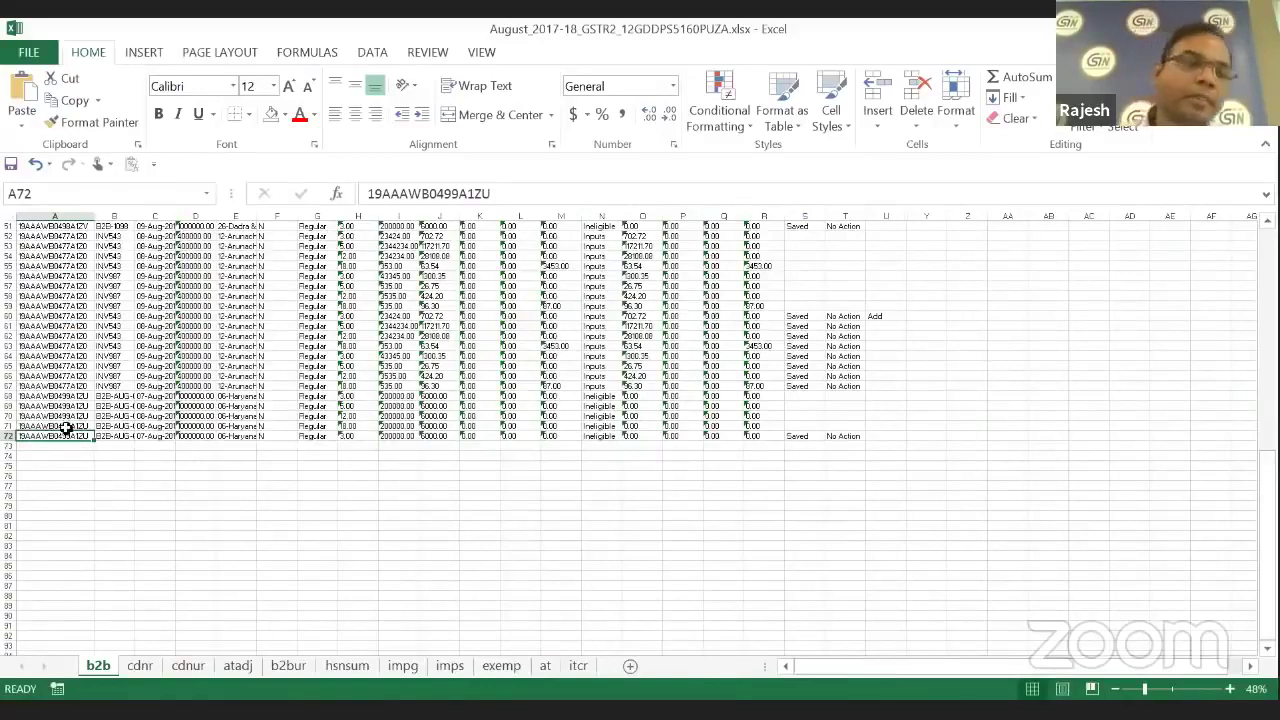
pyautogui.doubleClick(54, 436)
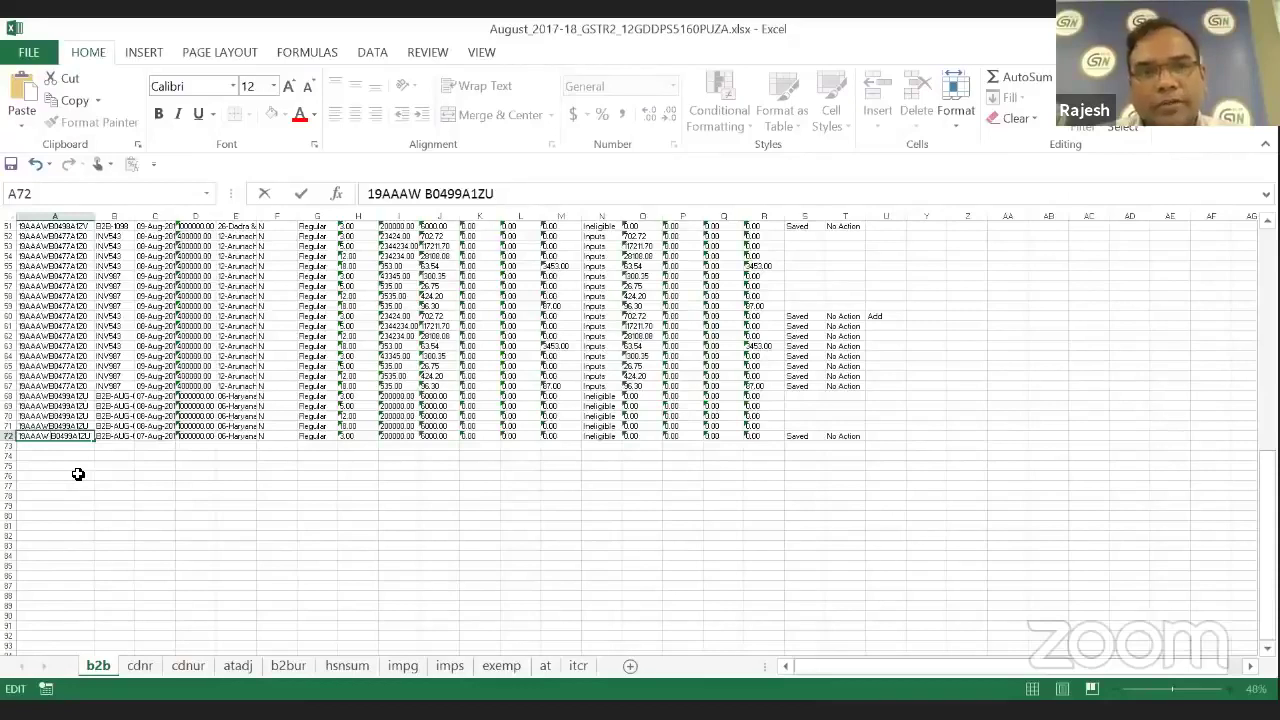
# Delete the stray and leading spaces from A72's GSTIN and commit the edit.
pyautogui.press('BackSpace')
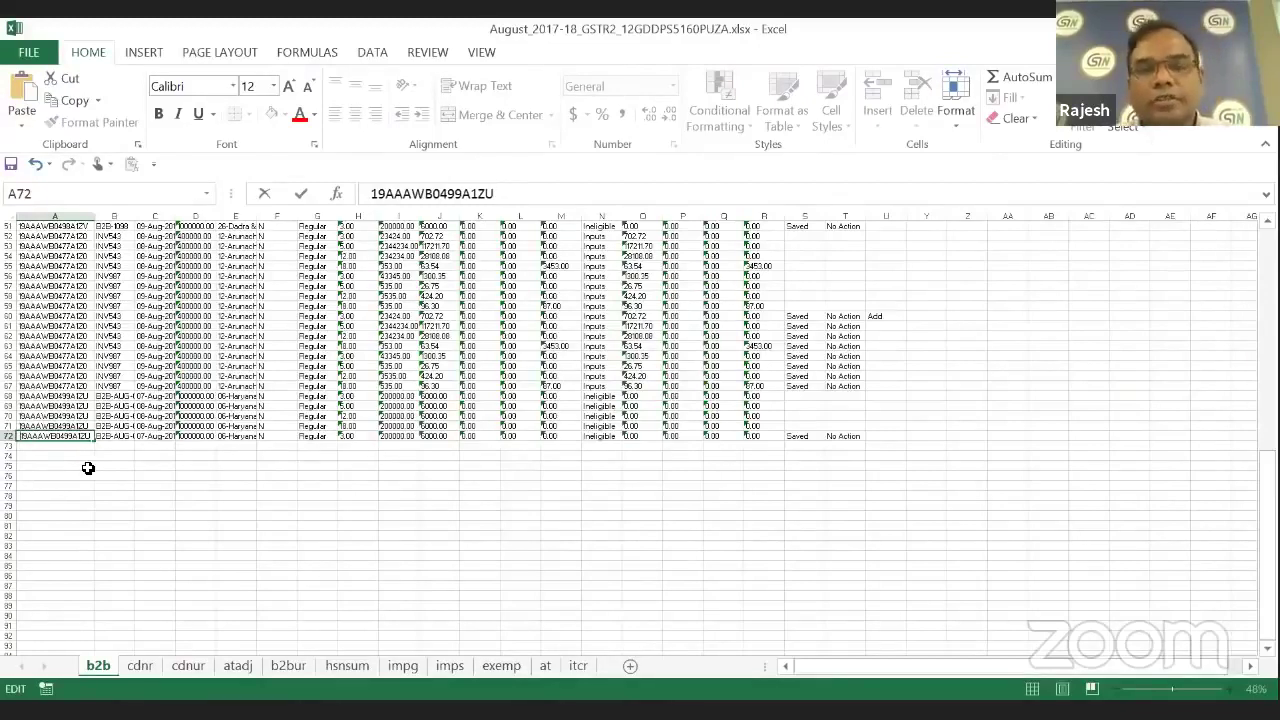
pyautogui.press('BackSpace')
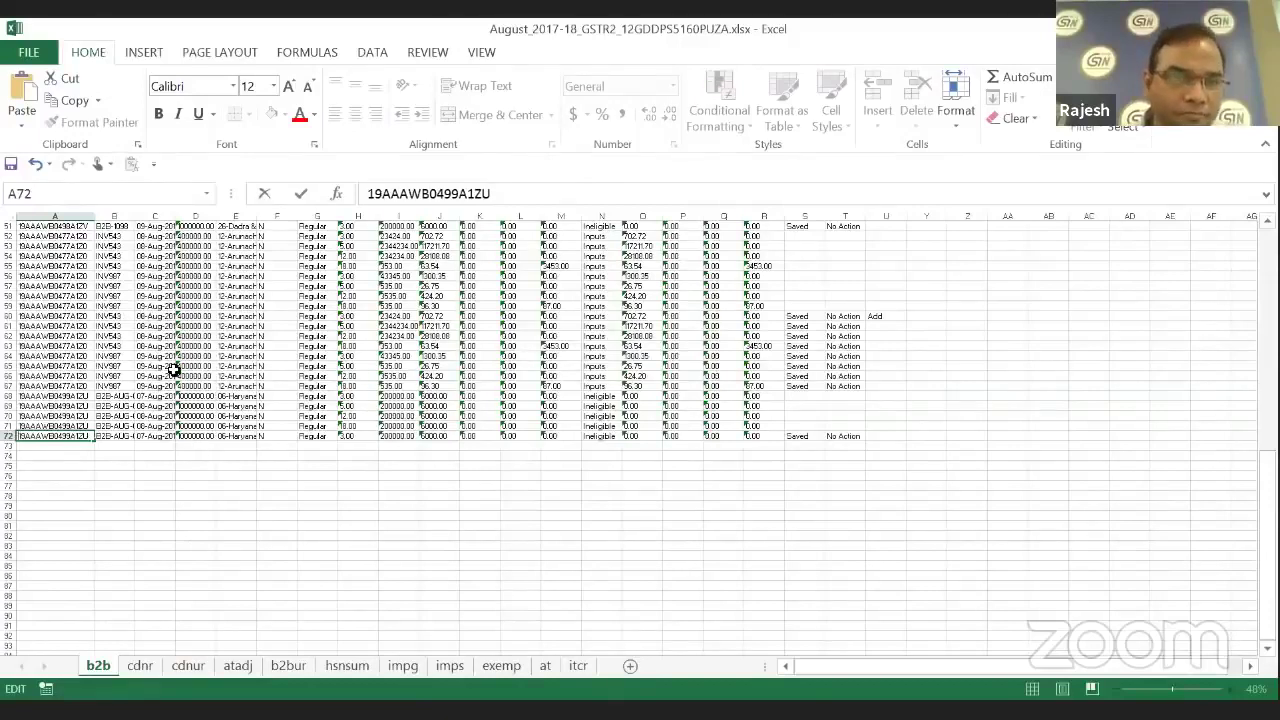
pyautogui.click(164, 437)
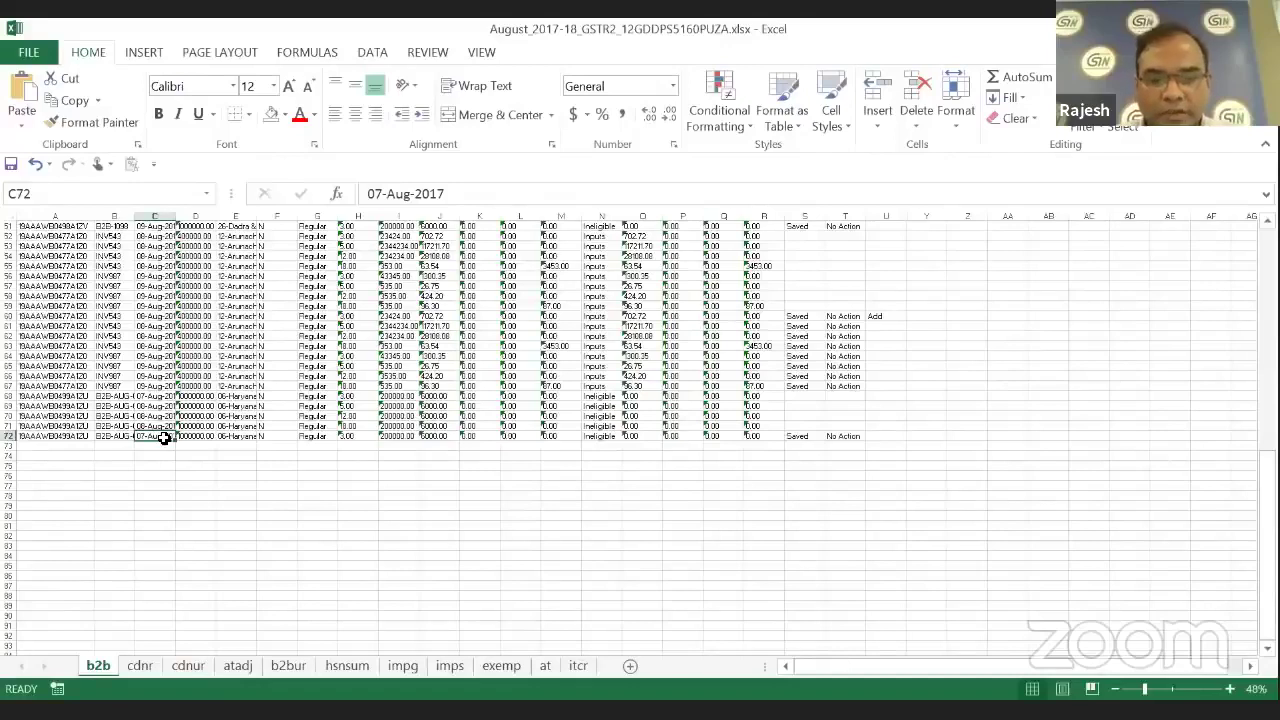
# Enter 07/08/2017 in C72, then clear the cell so row 72's invoice date is empty.
pyautogui.write('07/08/201')
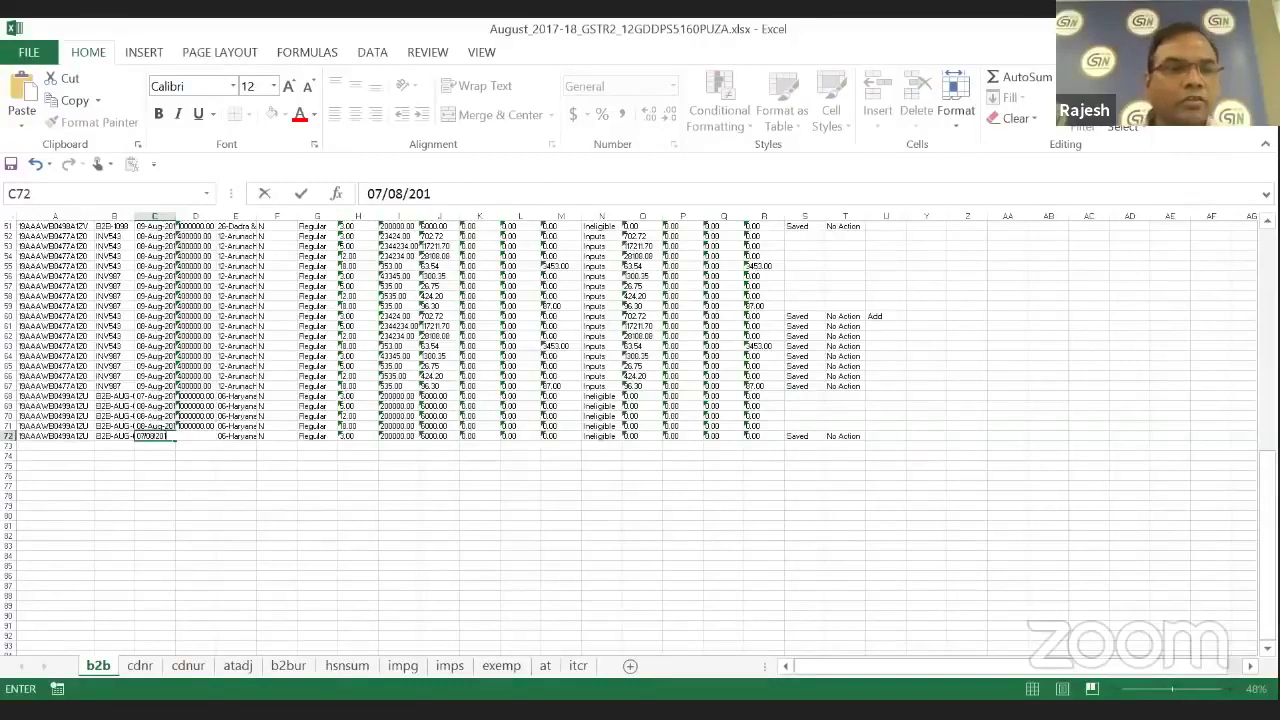
pyautogui.write('7')
pyautogui.press('Return')
pyautogui.click(157, 437)
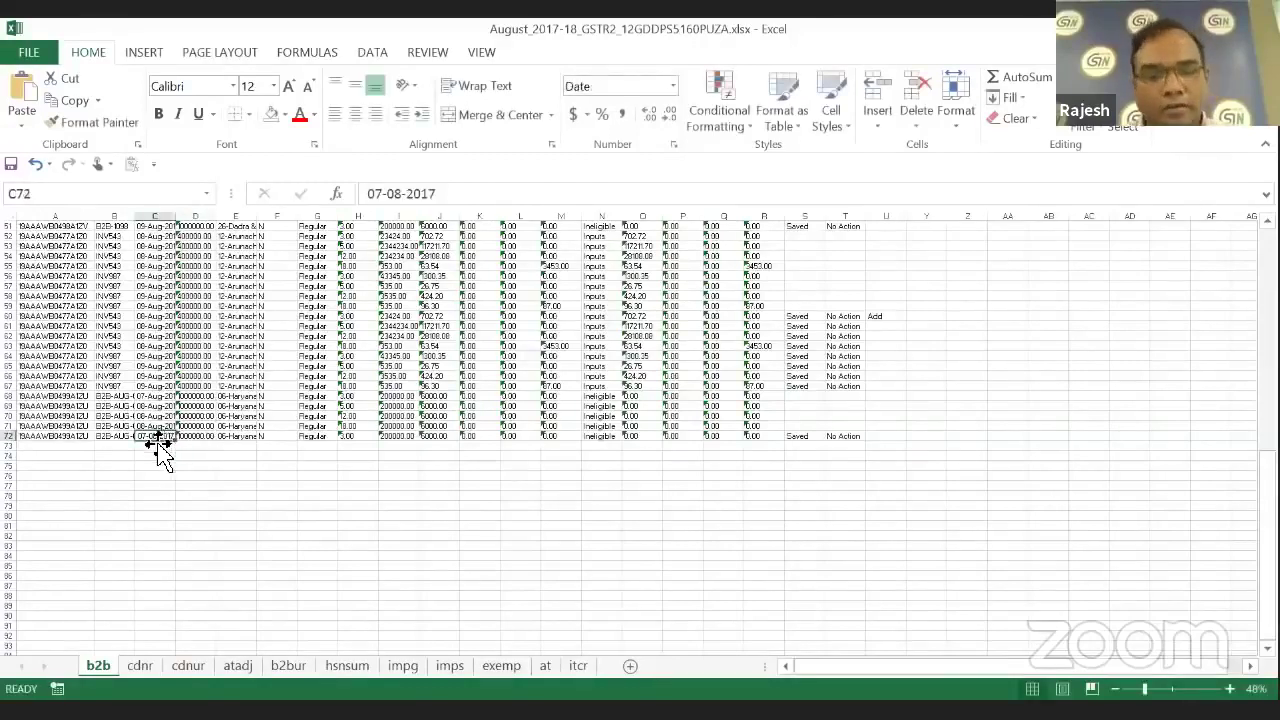
pyautogui.write('2')
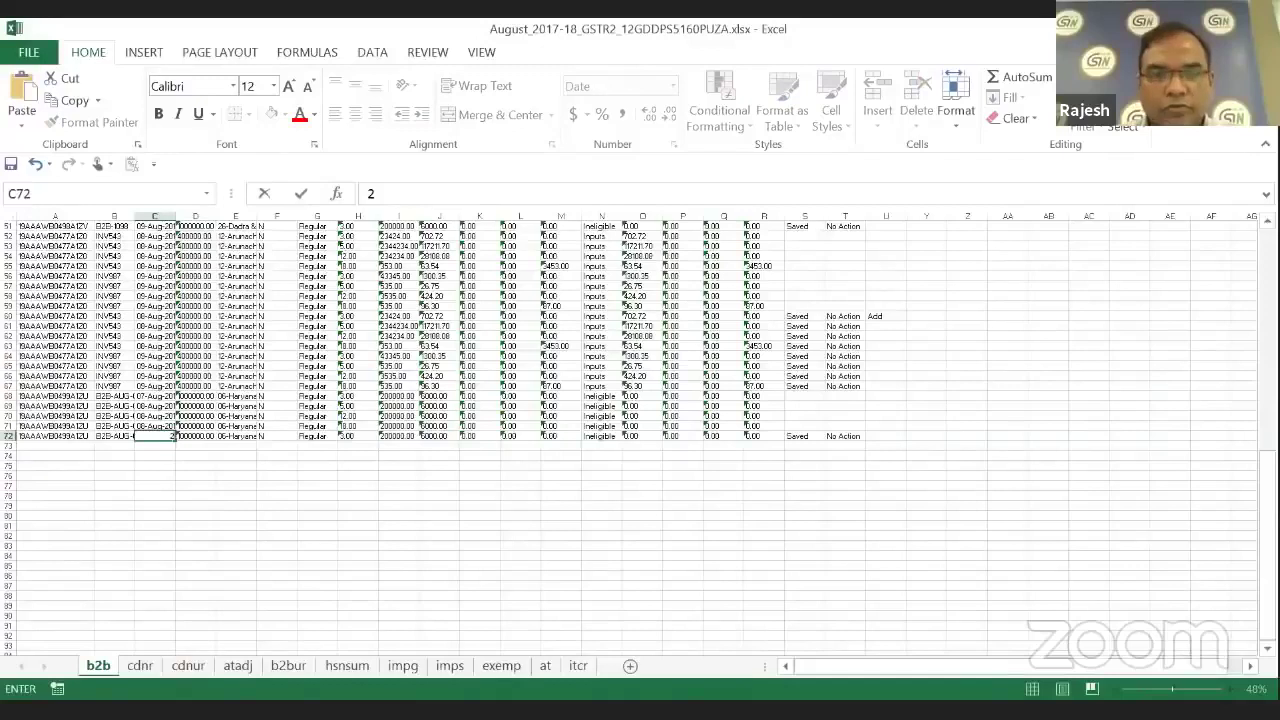
pyautogui.press('BackSpace')
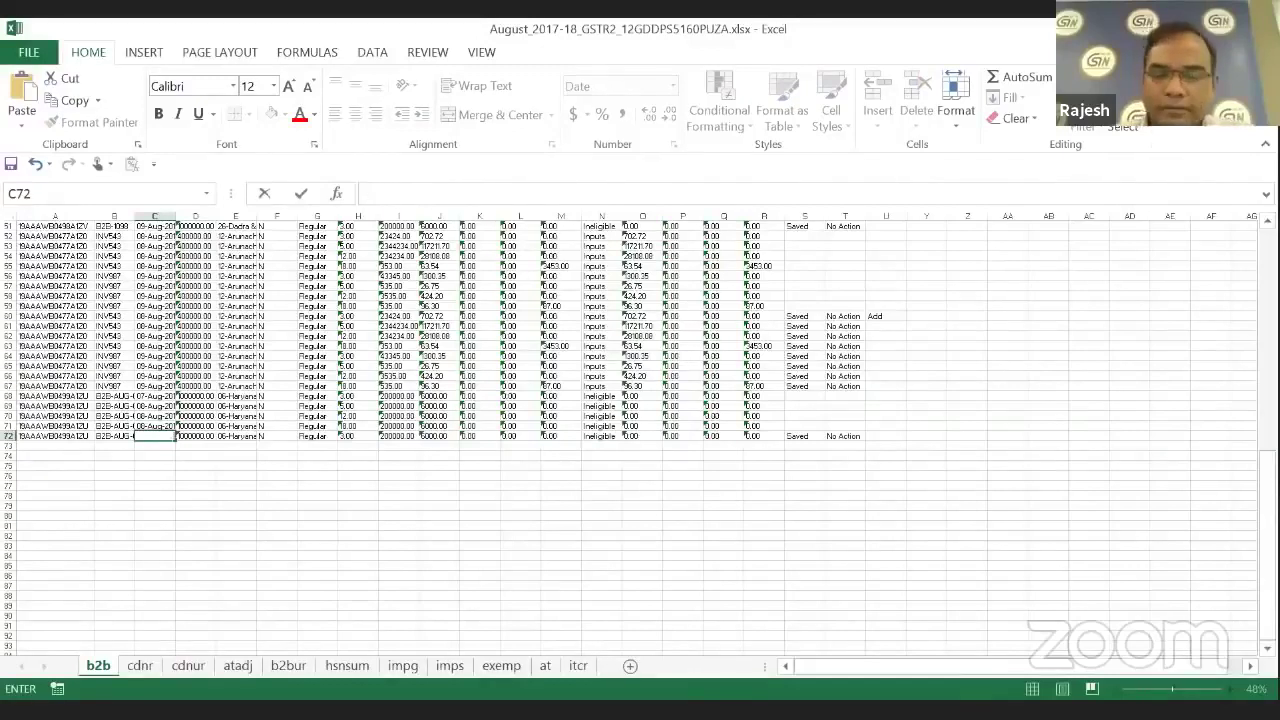
pyautogui.click(219, 486)
pyautogui.click(158, 428)
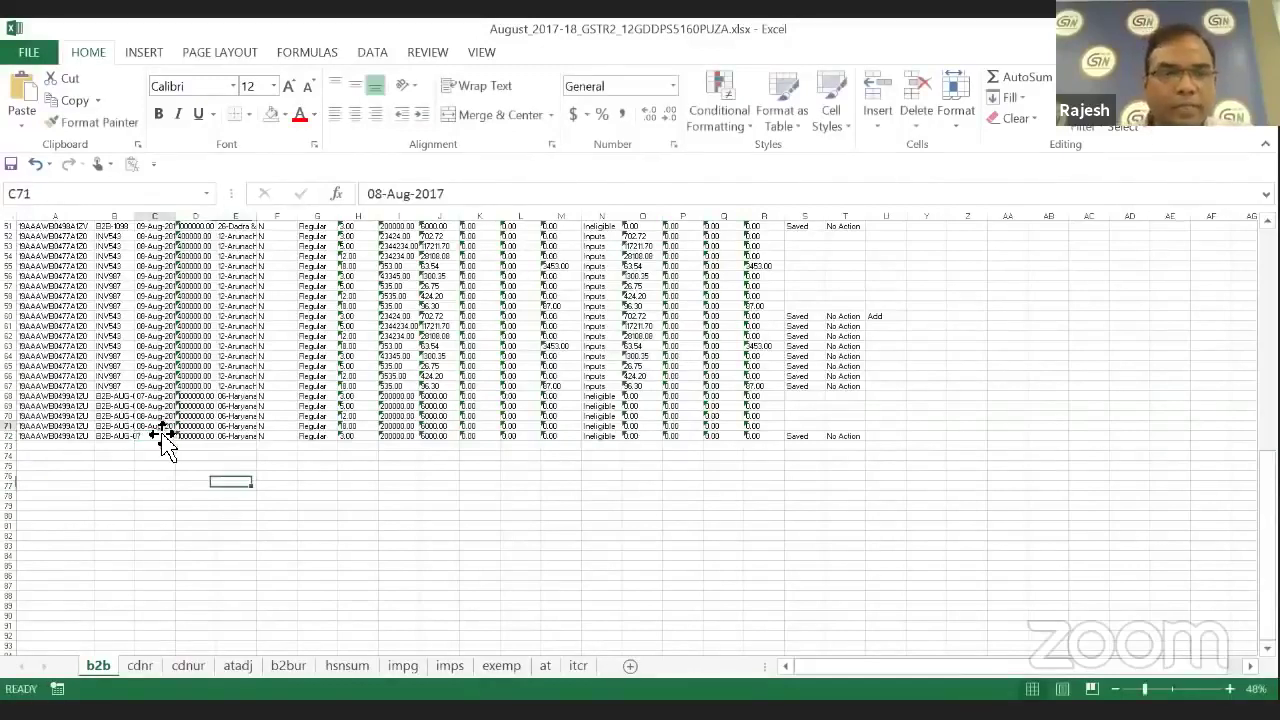
pyautogui.click(148, 436)
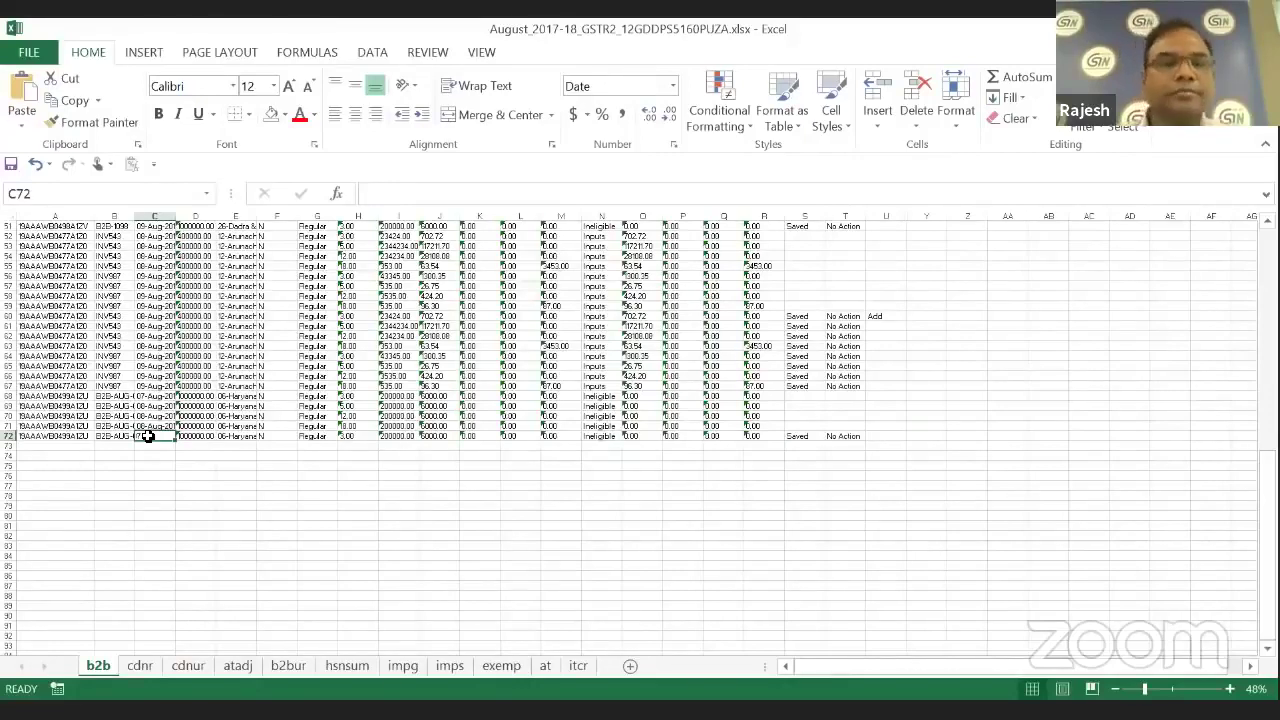
# Inspect the rate in H70 and StateUT tax in L64, then open J66's 424.20 for editing.
pyautogui.click(250, 465)
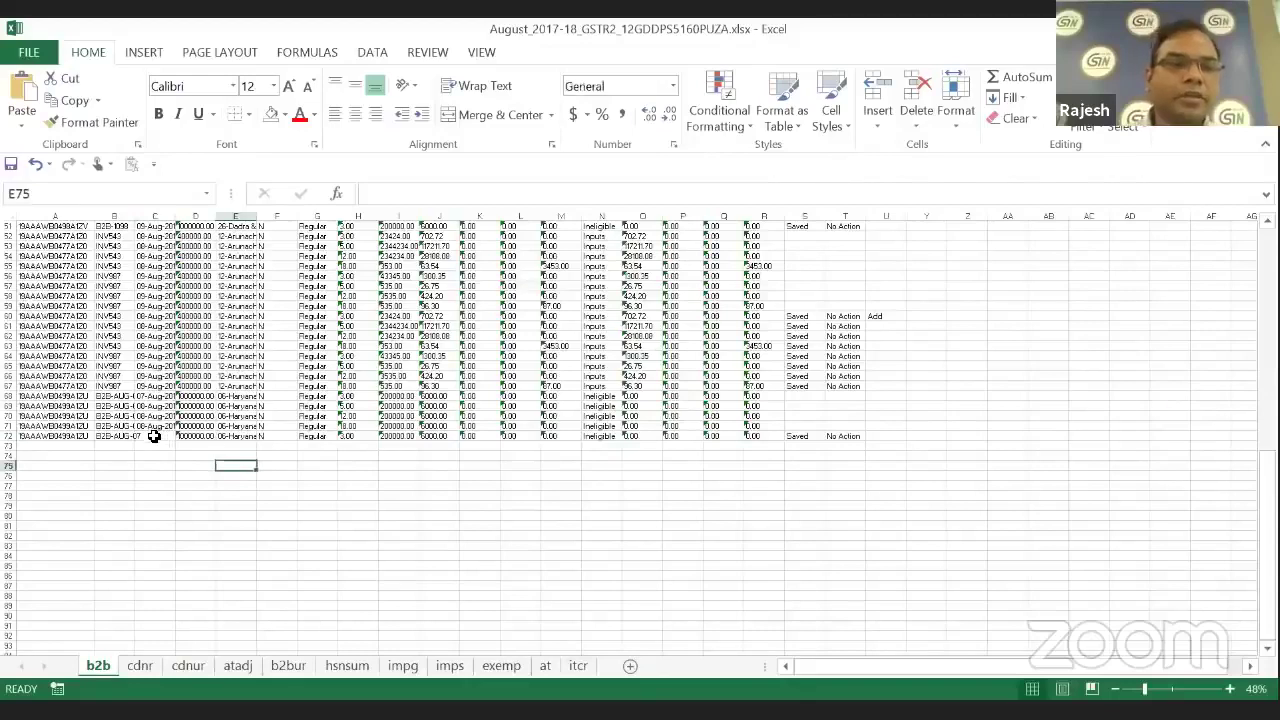
pyautogui.click(154, 436)
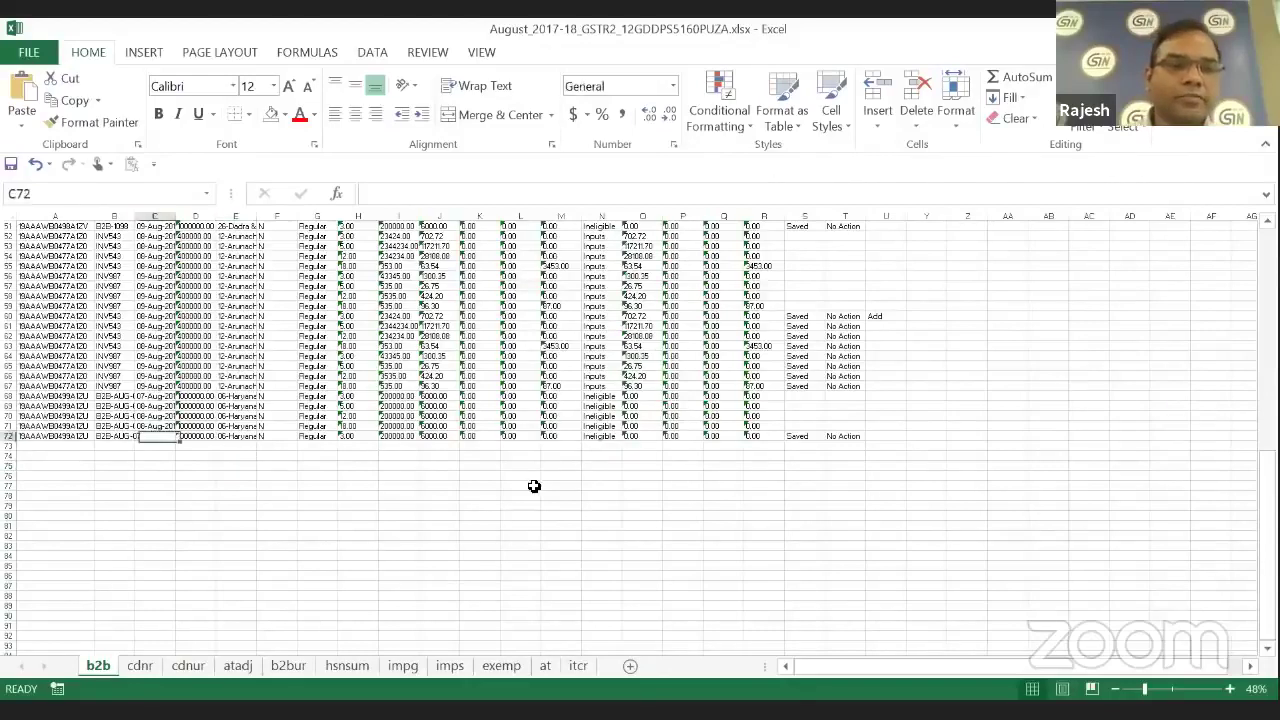
pyautogui.click(366, 418)
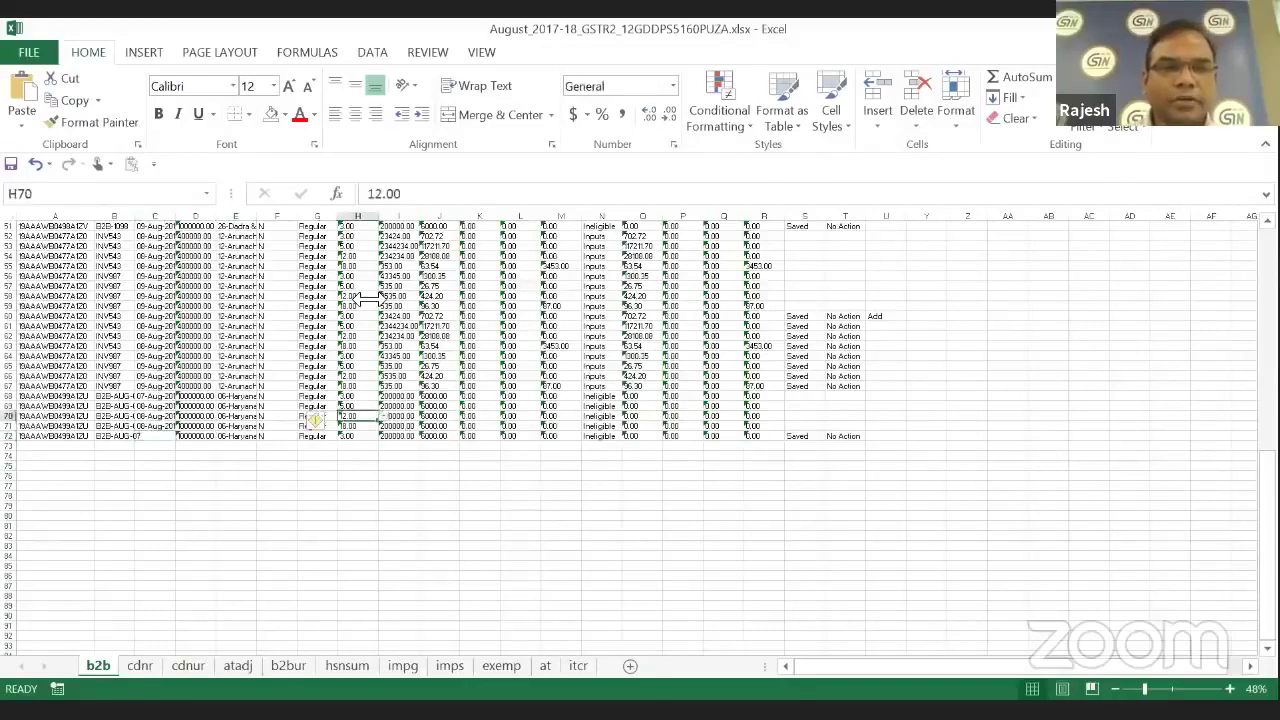
pyautogui.click(519, 356)
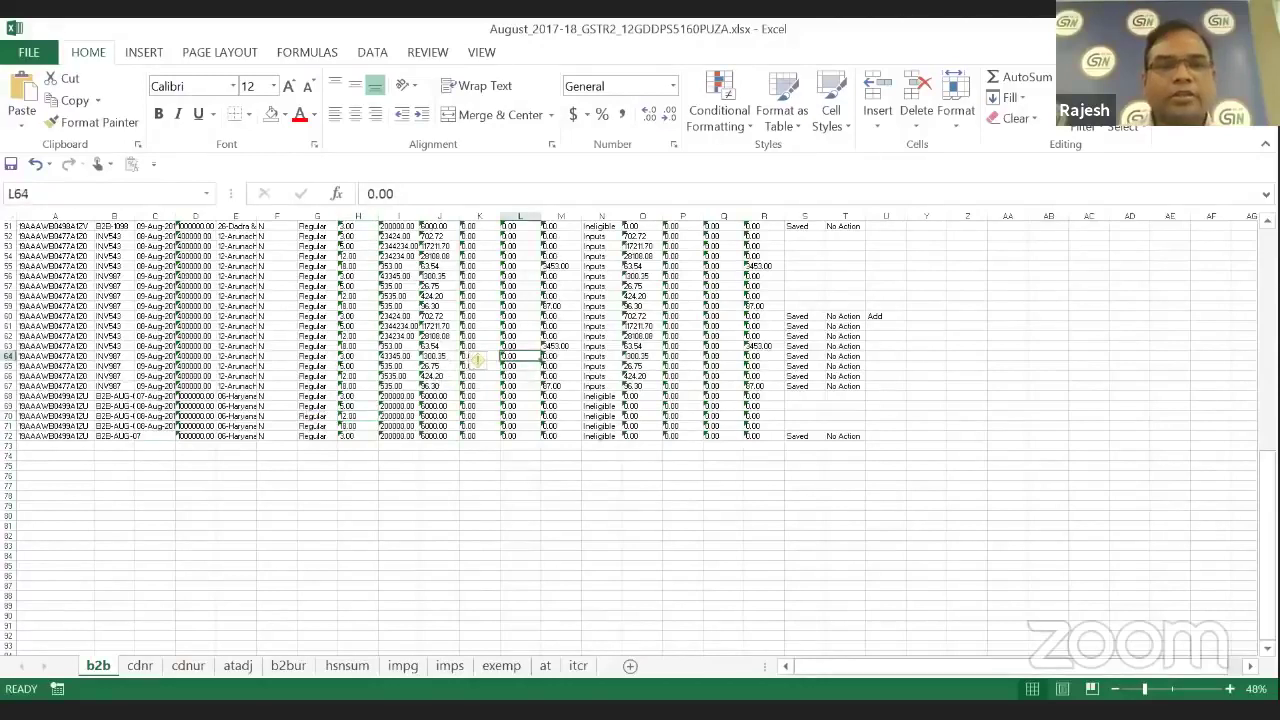
pyautogui.doubleClick(439, 376)
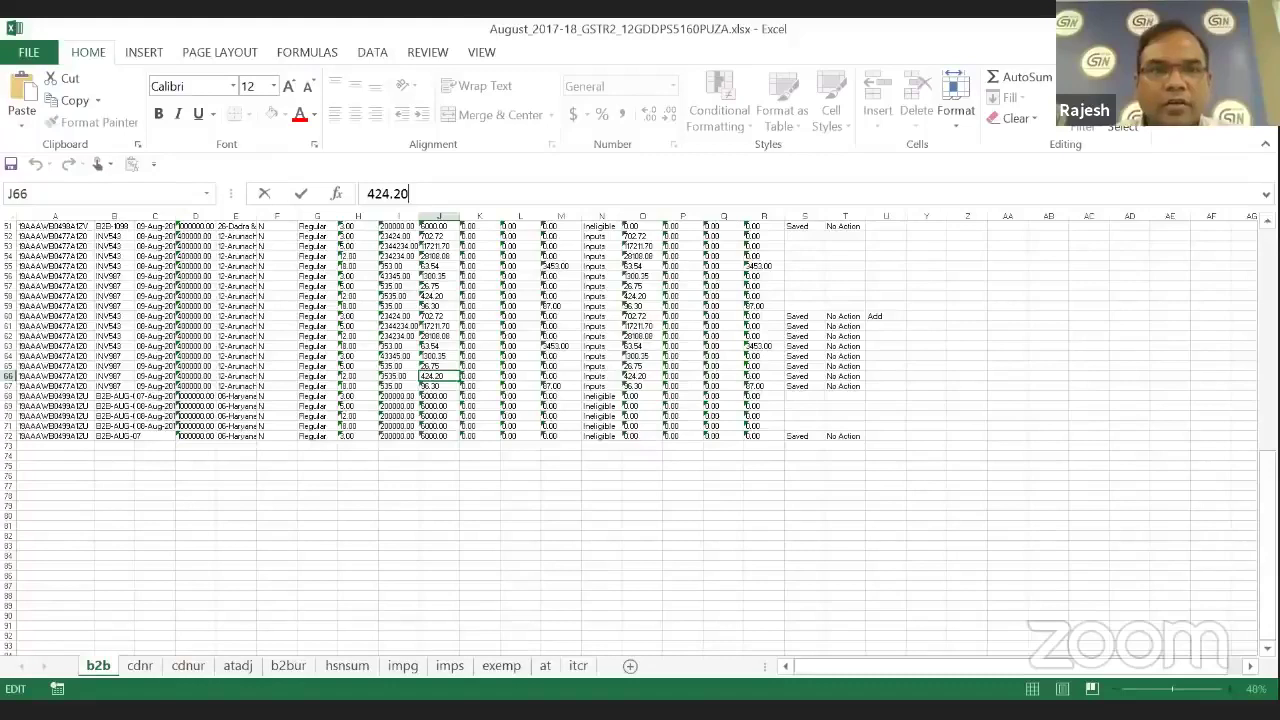
# Replace the trailing 0 in J66 with 56, making the integrated tax 424.256.
pyautogui.press('BackSpace')
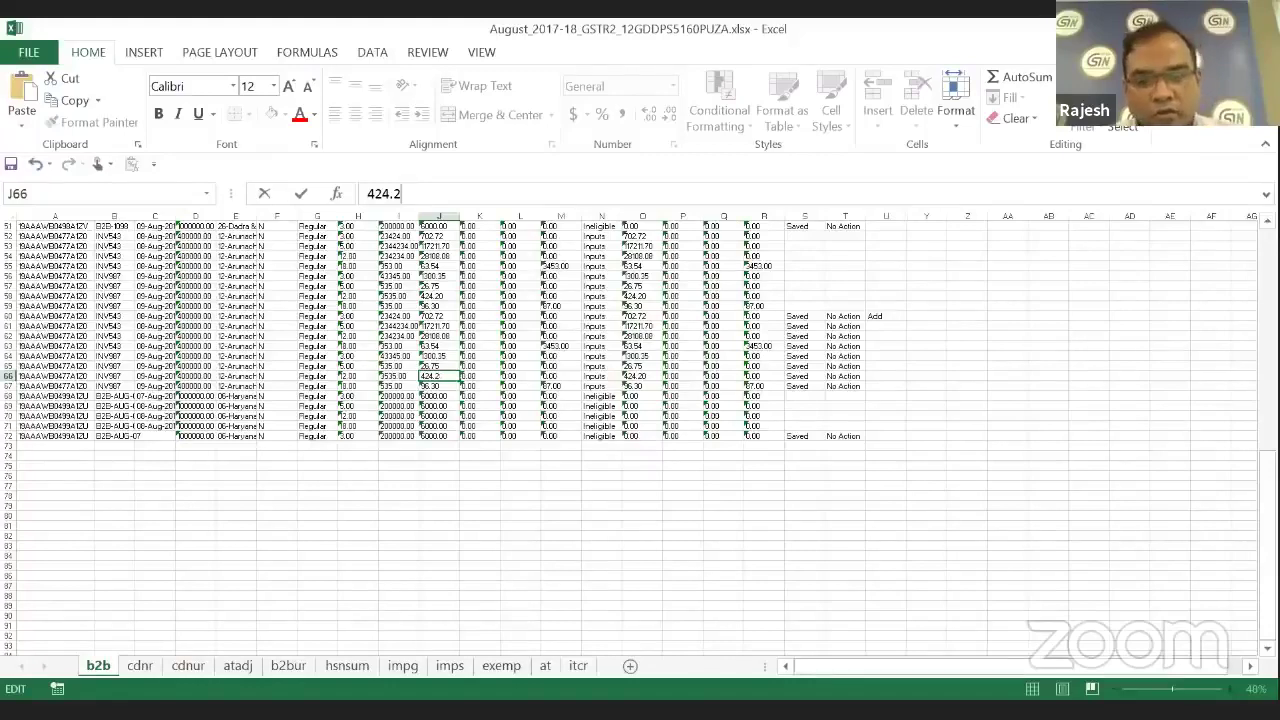
pyautogui.write('56')
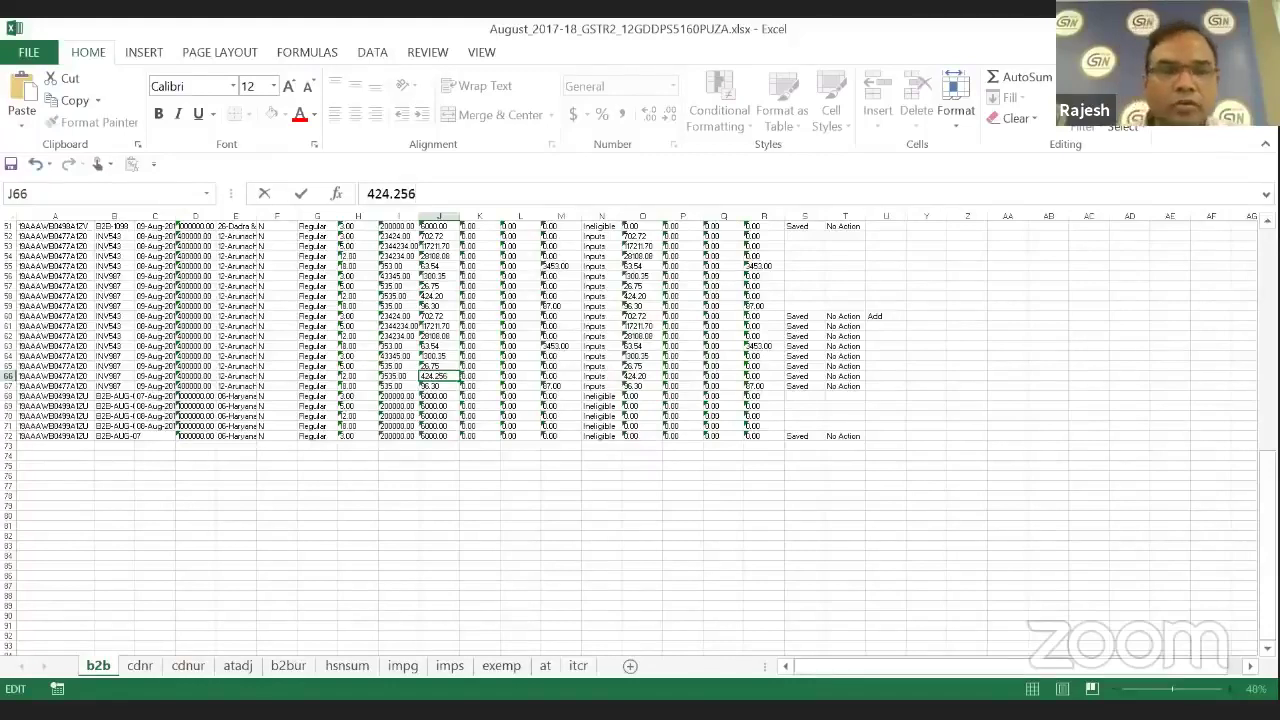
pyautogui.click(630, 528)
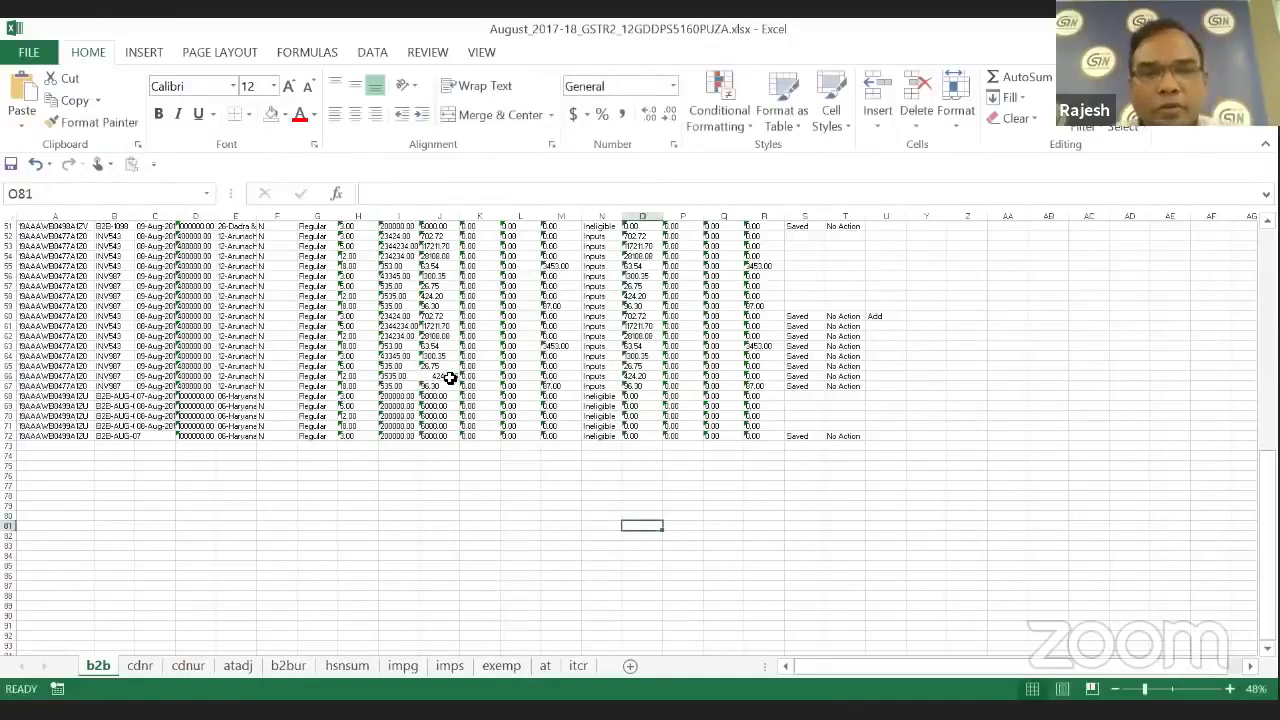
pyautogui.click(450, 378)
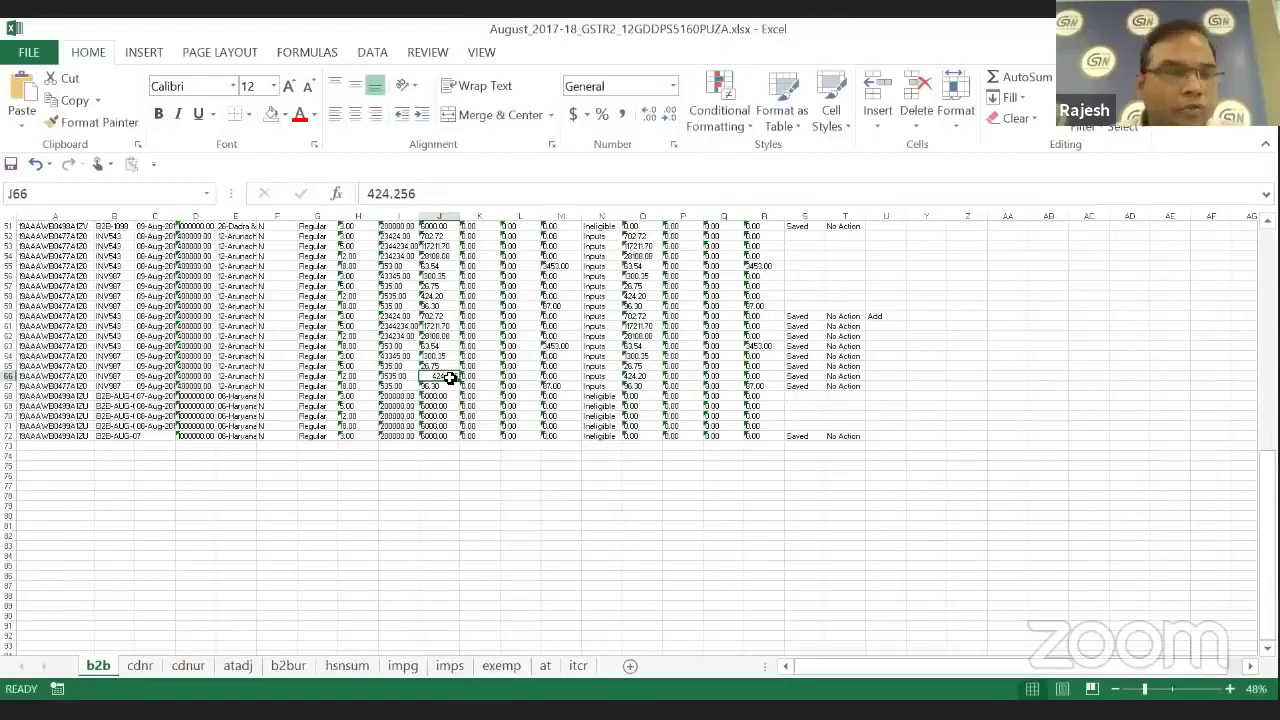